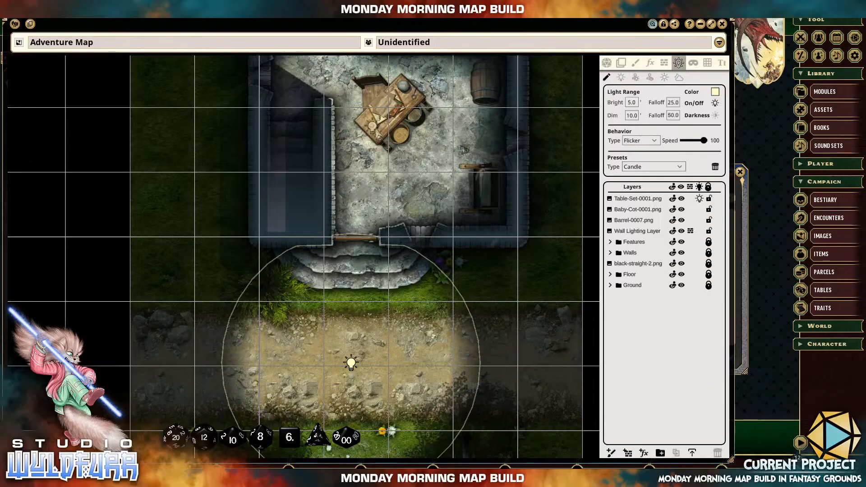
Move the candle light from the road into the building's northwest room, near the west window.
{"action": "left_click", "coordinate": [237, 215]}
{"action": "left_click_drag", "start_coordinate": [237, 215], "coordinate": [215, 205]}
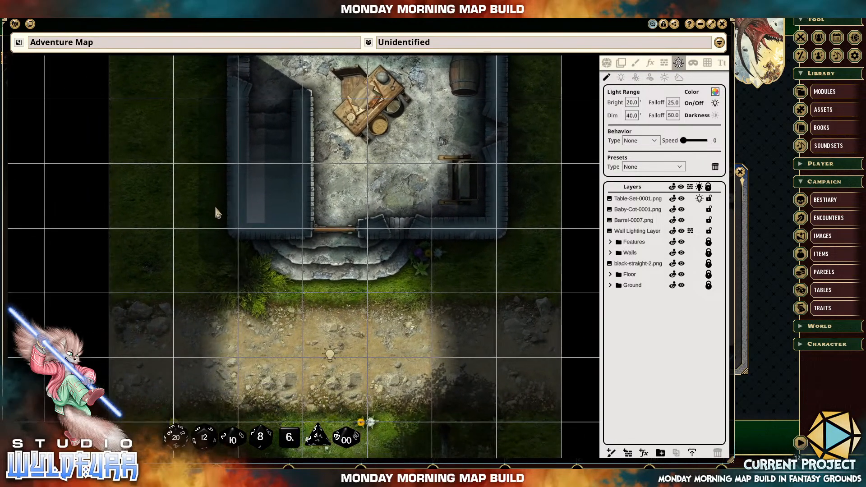
{"action": "left_click", "coordinate": [331, 357]}
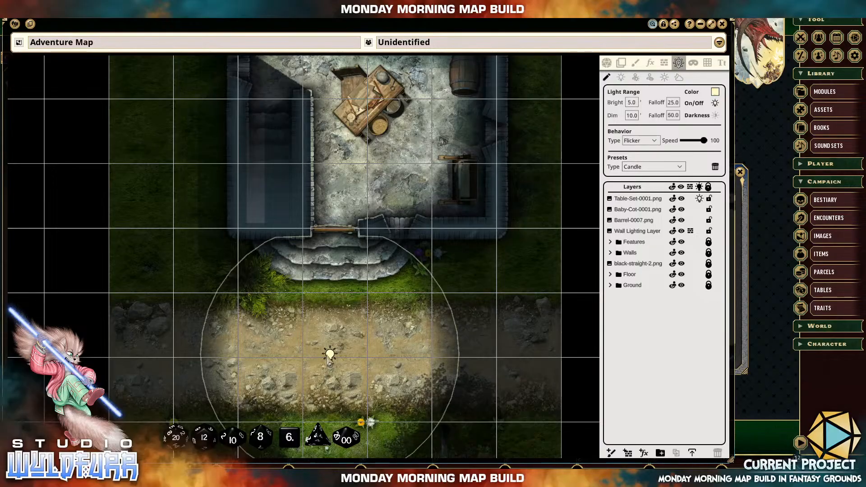
{"action": "left_click_drag", "start_coordinate": [332, 357], "coordinate": [312, 174]}
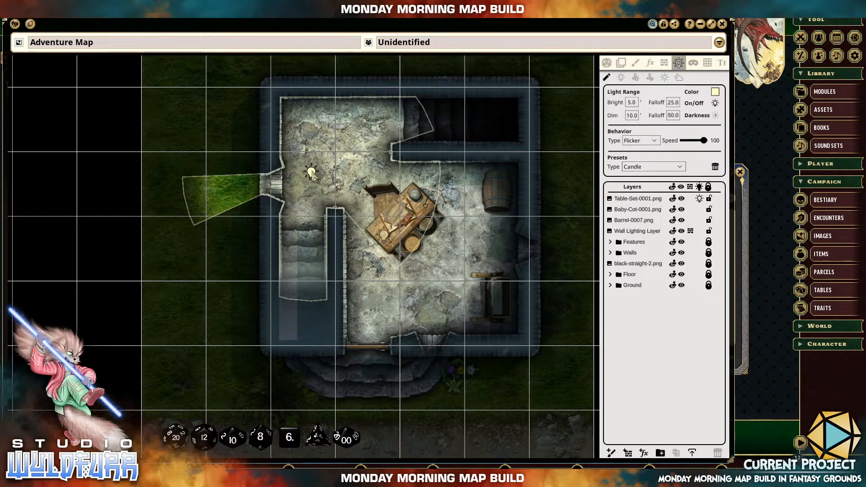
Reposition the candle light around the northwest room to test its spread, ending on the southwest stairs.
{"action": "left_click_drag", "start_coordinate": [311, 173], "coordinate": [314, 219]}
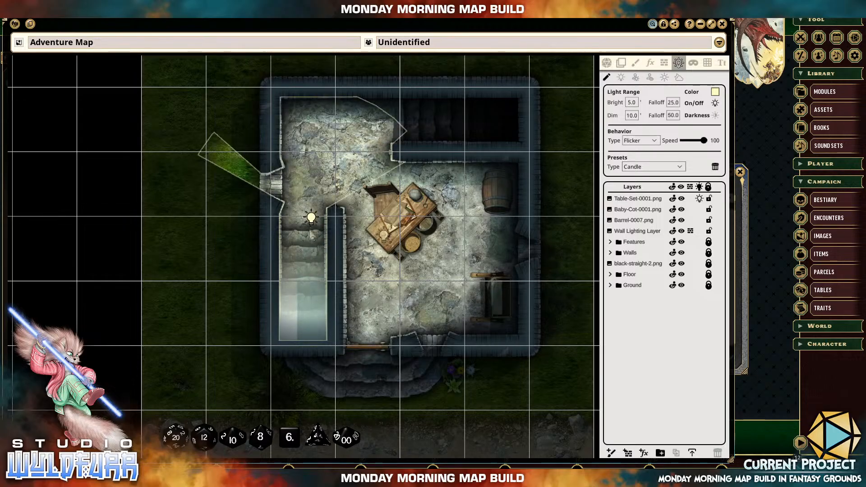
{"action": "left_click_drag", "start_coordinate": [314, 224], "coordinate": [310, 201]}
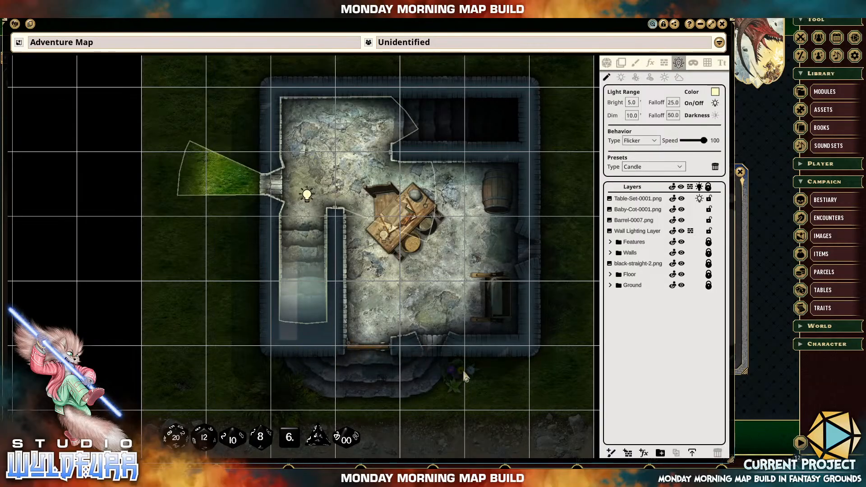
{"action": "left_click_drag", "start_coordinate": [308, 196], "coordinate": [347, 175]}
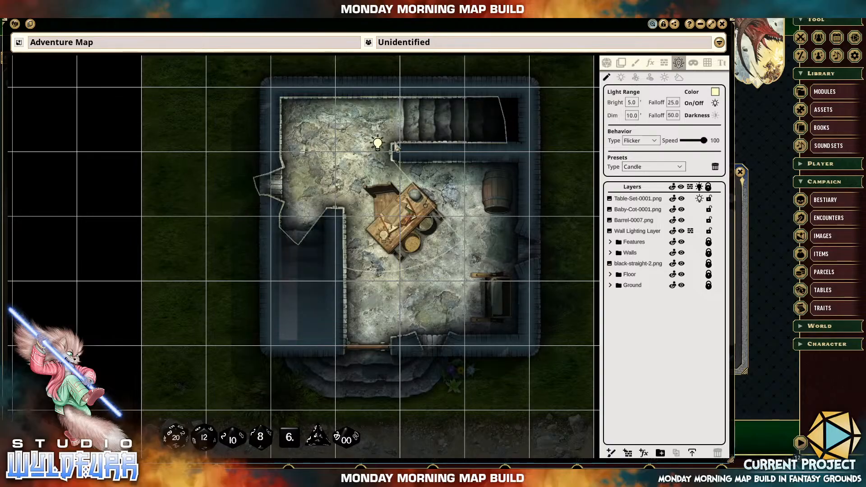
{"action": "left_click_drag", "start_coordinate": [321, 217], "coordinate": [311, 253]}
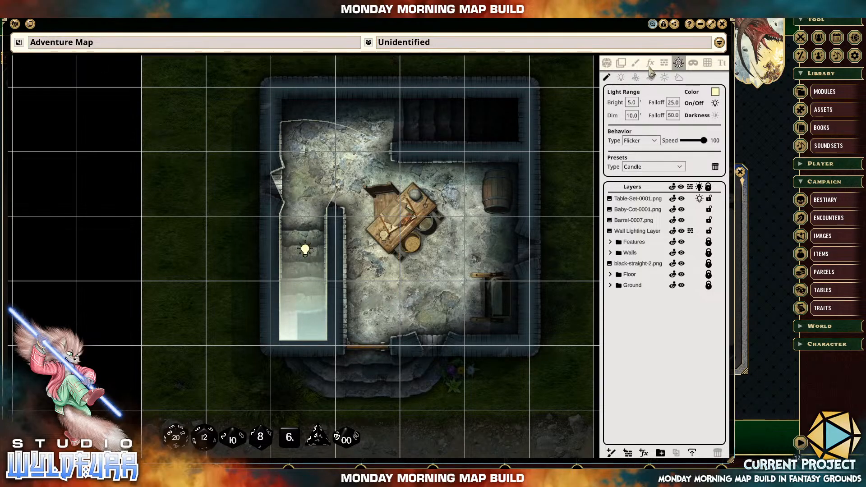
Close the Adventure Map, then create a new blank image and enlarge its window across the workspace.
{"action": "left_click", "coordinate": [722, 24]}
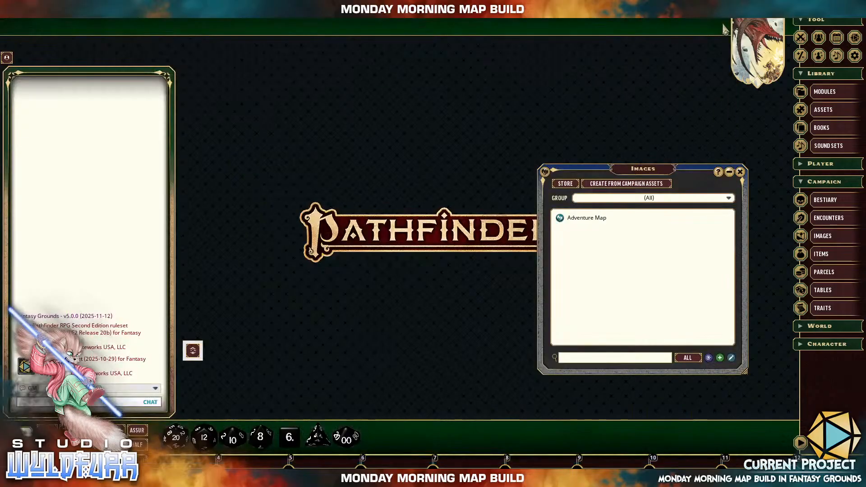
{"action": "right_click", "coordinate": [587, 266]}
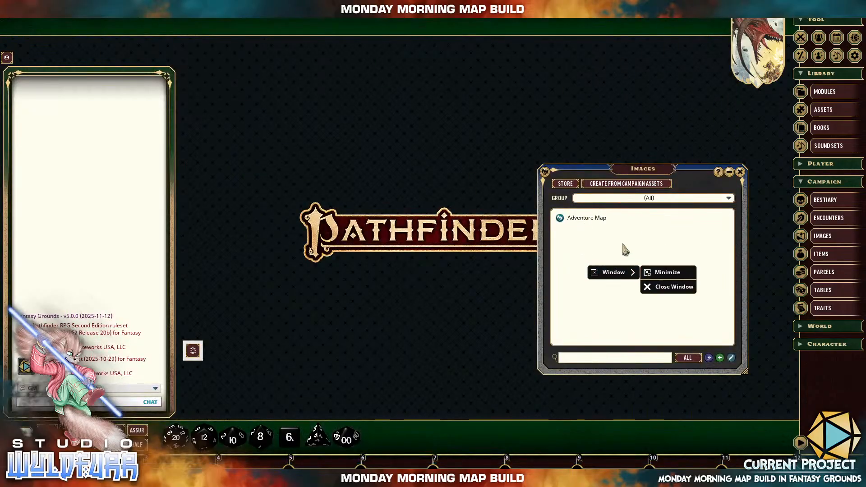
{"action": "left_click", "coordinate": [720, 358]}
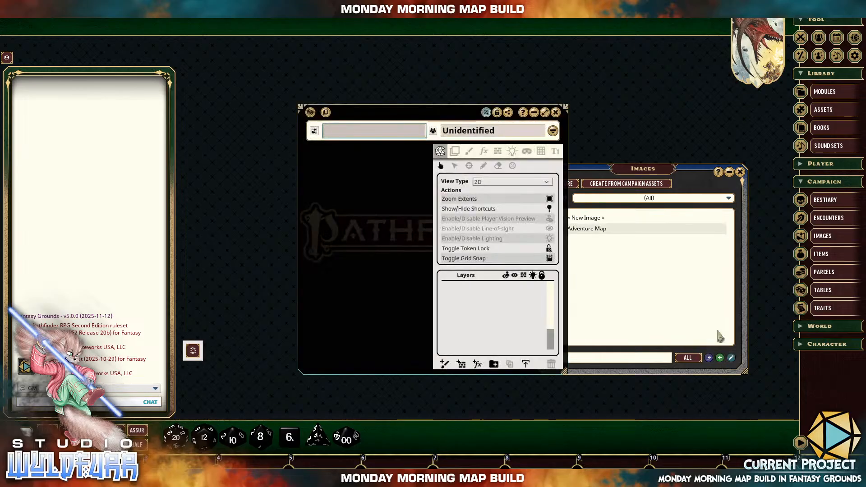
{"action": "left_click_drag", "start_coordinate": [443, 120], "coordinate": [155, 29]}
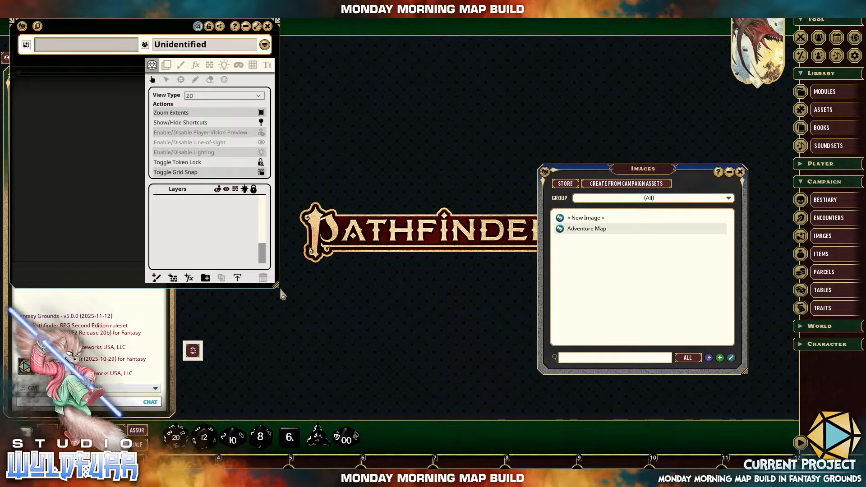
{"action": "left_click_drag", "start_coordinate": [277, 287], "coordinate": [699, 459]}
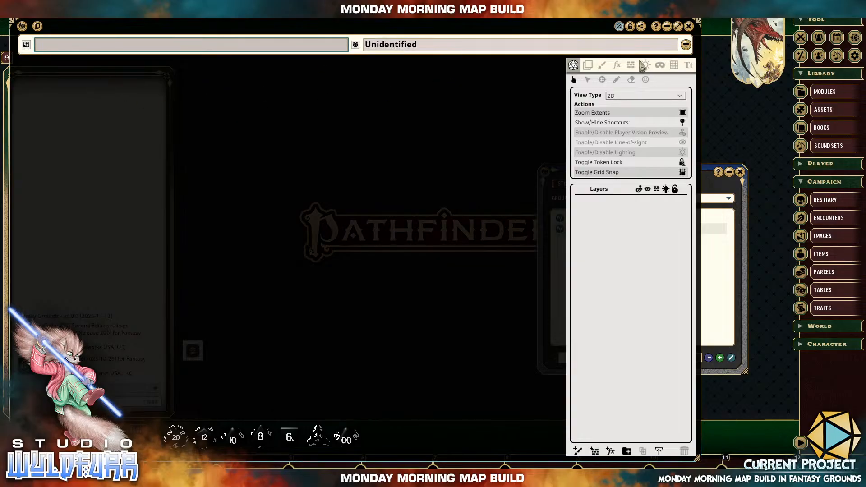
Set the new image's square grid size to 180.
{"action": "left_click", "coordinate": [674, 65]}
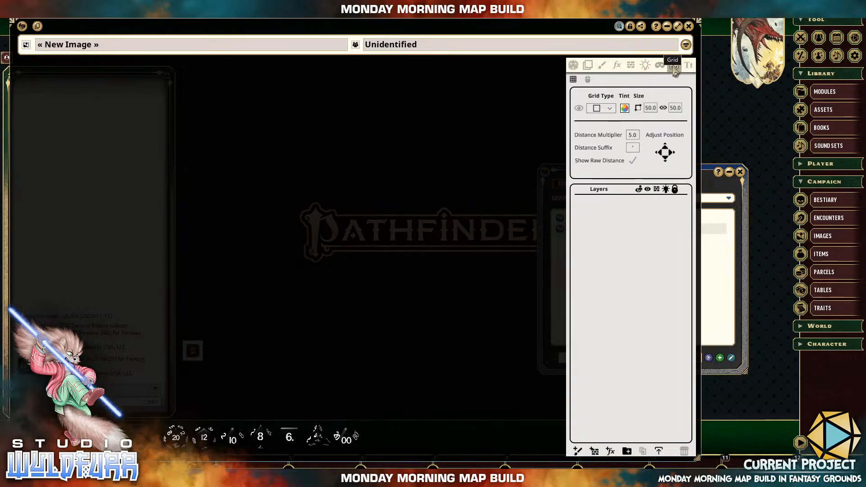
{"action": "left_click", "coordinate": [649, 110]}
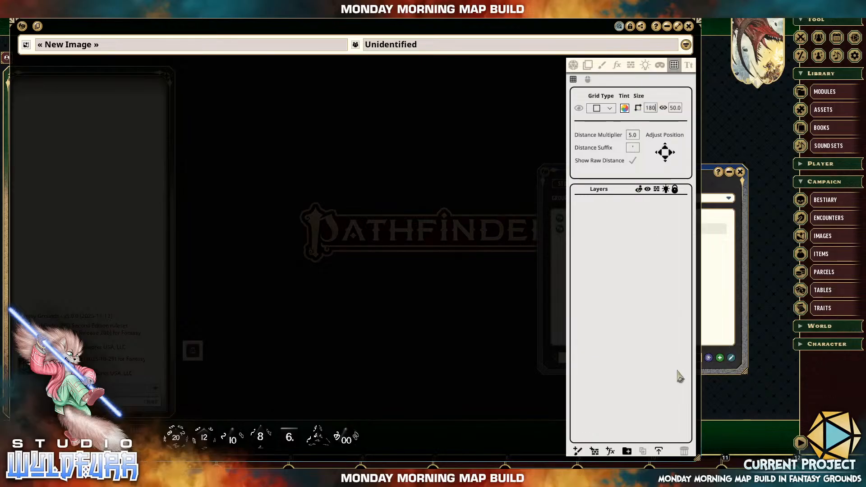
{"action": "key", "text": "Tab"}
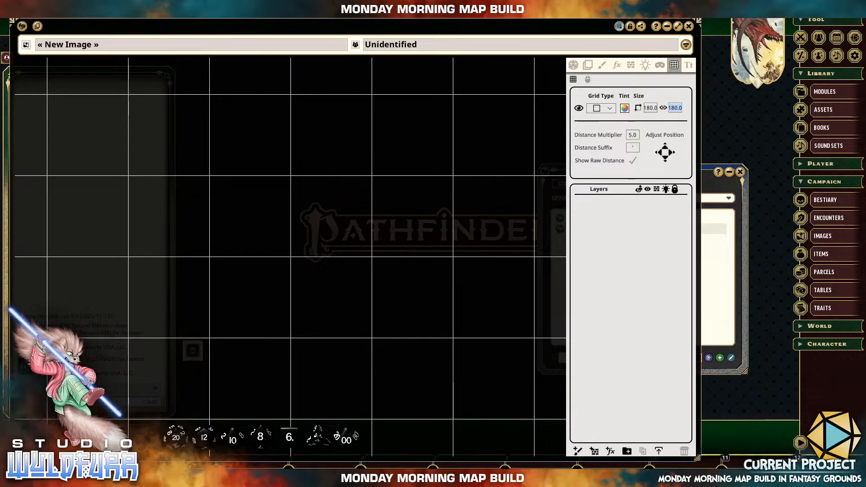
Open the Assets window and arrange it at full height over the sidebar.
{"action": "left_click", "coordinate": [822, 111]}
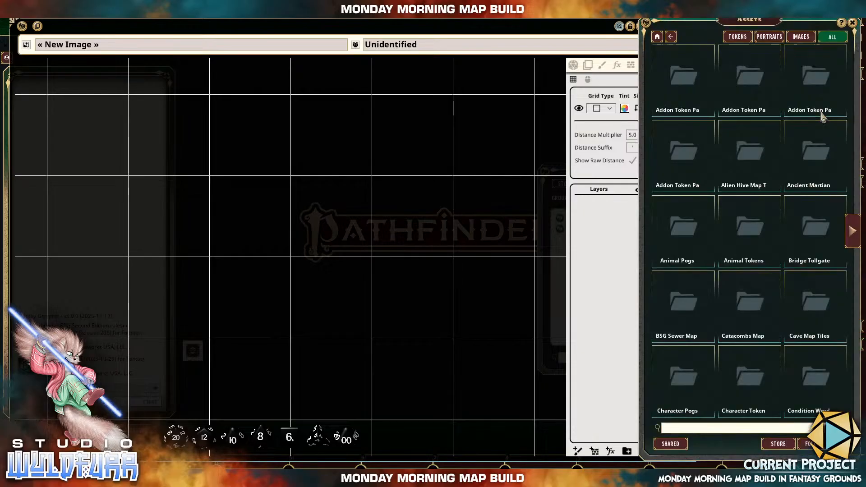
{"action": "left_click_drag", "start_coordinate": [786, 26], "coordinate": [542, 12]}
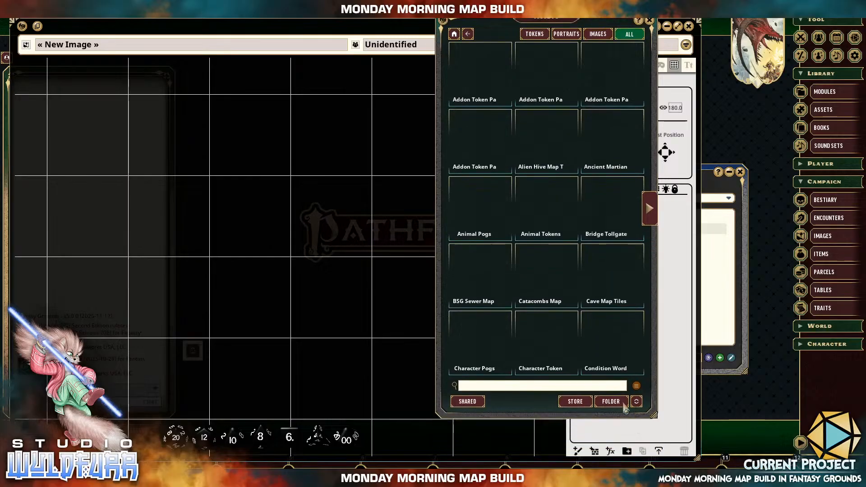
{"action": "left_click_drag", "start_coordinate": [656, 455], "coordinate": [654, 400]}
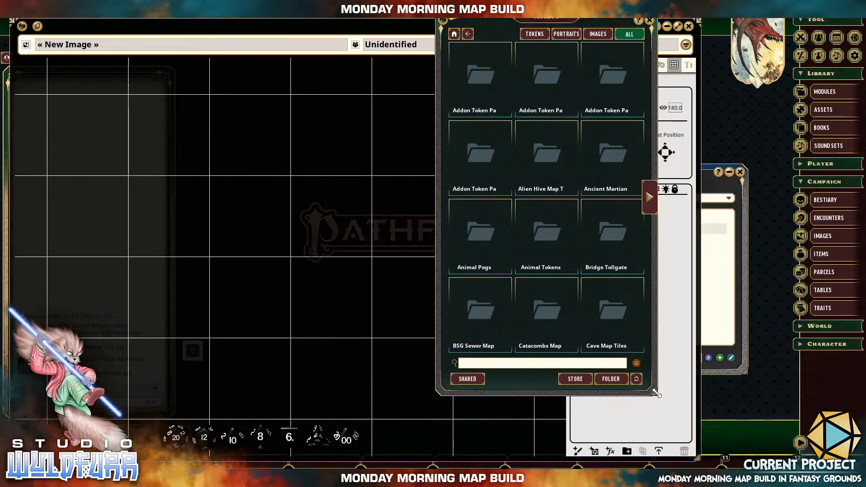
{"action": "left_click_drag", "start_coordinate": [656, 393], "coordinate": [655, 335]}
{"action": "left_click_drag", "start_coordinate": [588, 337], "coordinate": [589, 350]}
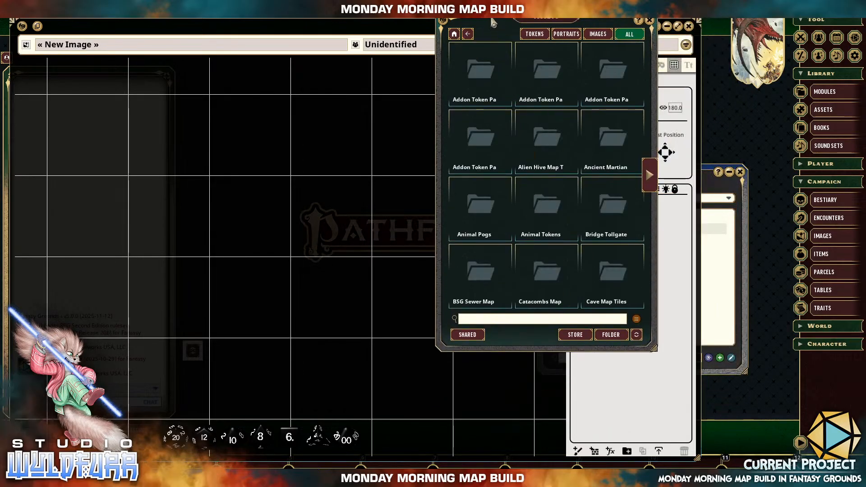
{"action": "left_click_drag", "start_coordinate": [493, 23], "coordinate": [536, 54]}
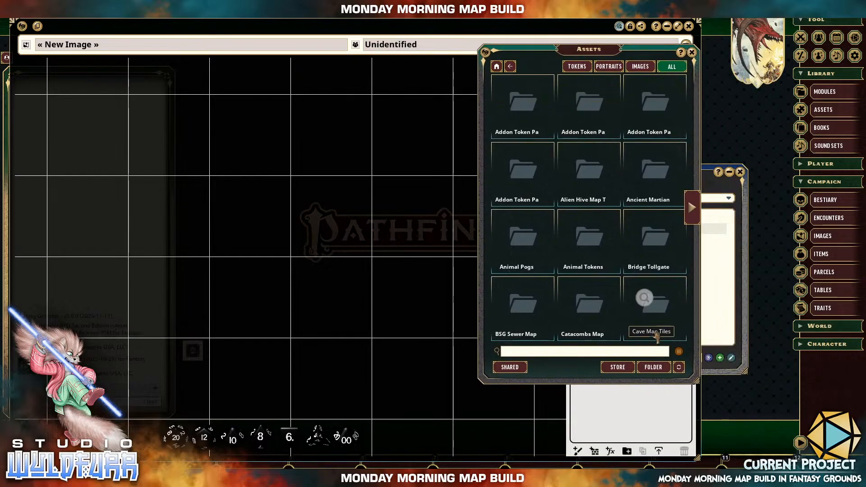
{"action": "left_click_drag", "start_coordinate": [623, 49], "coordinate": [784, 22]}
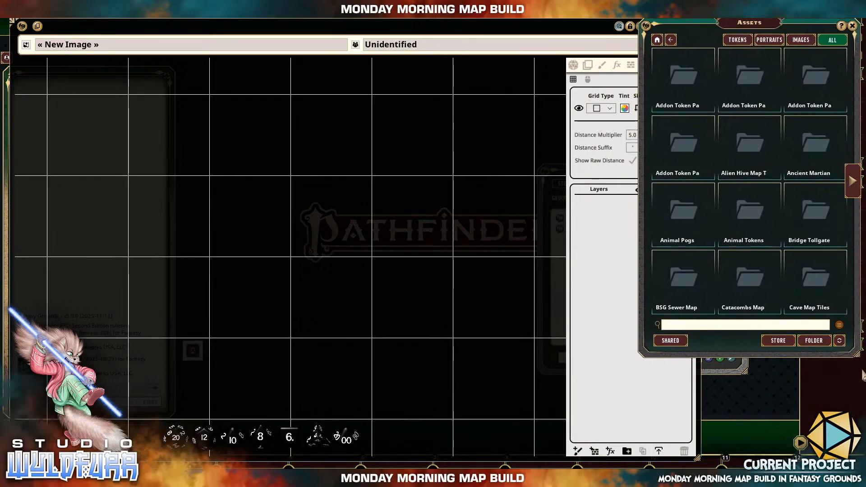
{"action": "left_click_drag", "start_coordinate": [857, 358], "coordinate": [857, 461]}
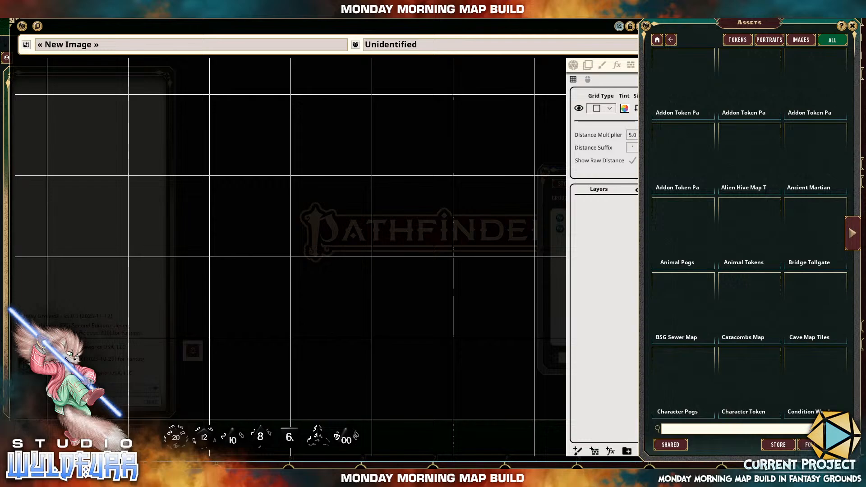
Narrow the new image's window so that it fits beside the Assets window.
{"action": "left_click", "coordinate": [542, 33]}
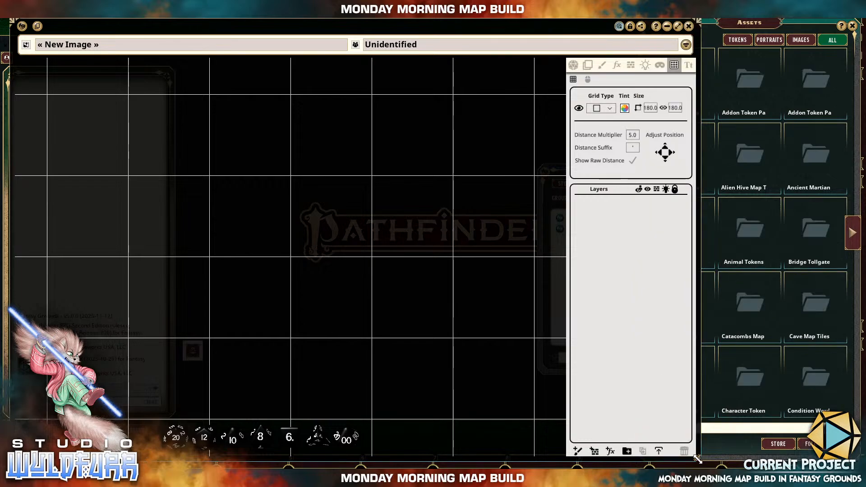
{"action": "left_click_drag", "start_coordinate": [697, 458], "coordinate": [584, 431]}
{"action": "left_click_drag", "start_coordinate": [630, 457], "coordinate": [631, 458]}
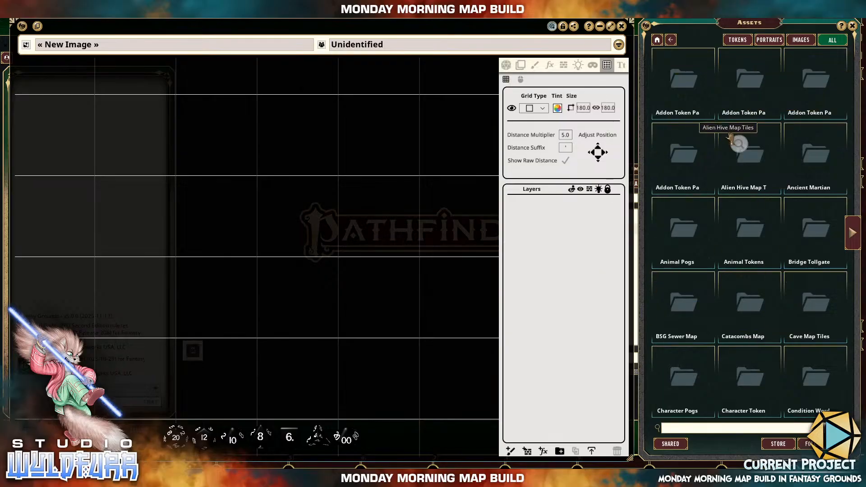
Filter the assets to images and open the slender brick wall folder in Dungeon Map Tiles IV.
{"action": "left_click", "coordinate": [802, 40]}
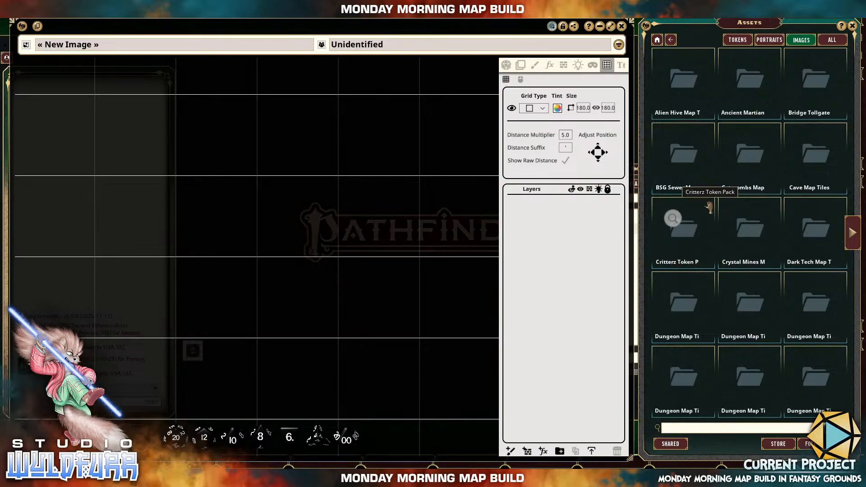
{"action": "left_click", "coordinate": [677, 396]}
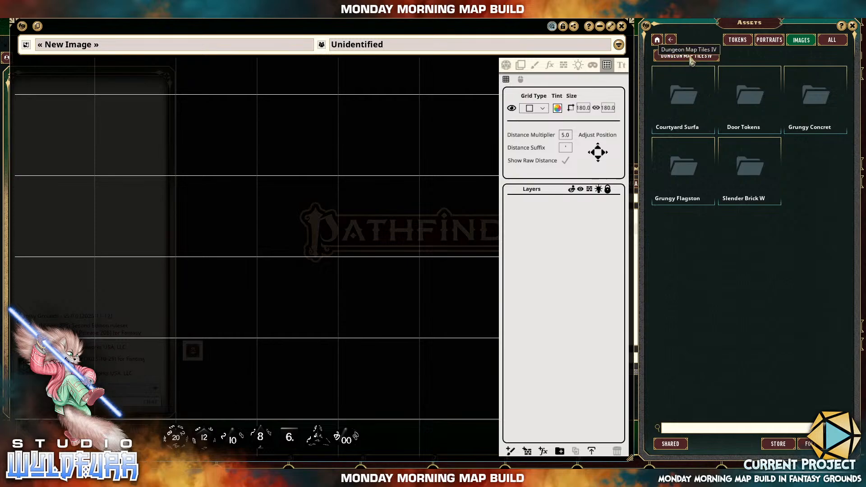
{"action": "left_click", "coordinate": [752, 173]}
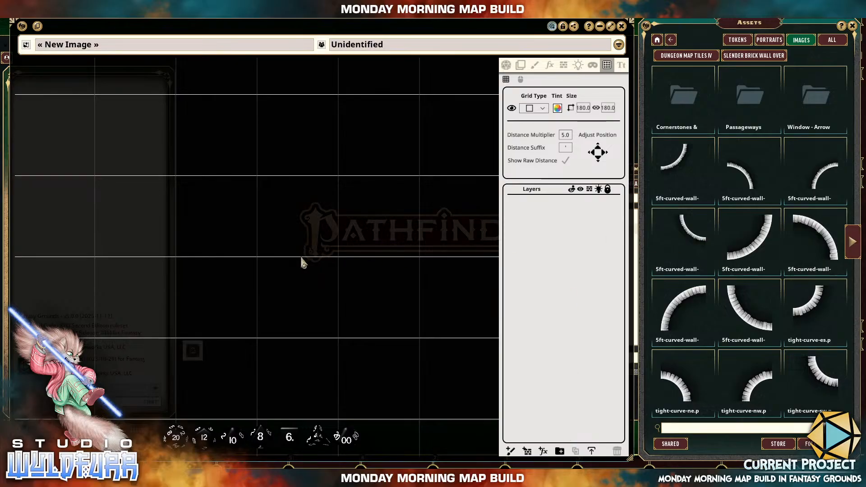
Add four folders to the new image's layer list.
{"action": "left_click", "coordinate": [560, 451]}
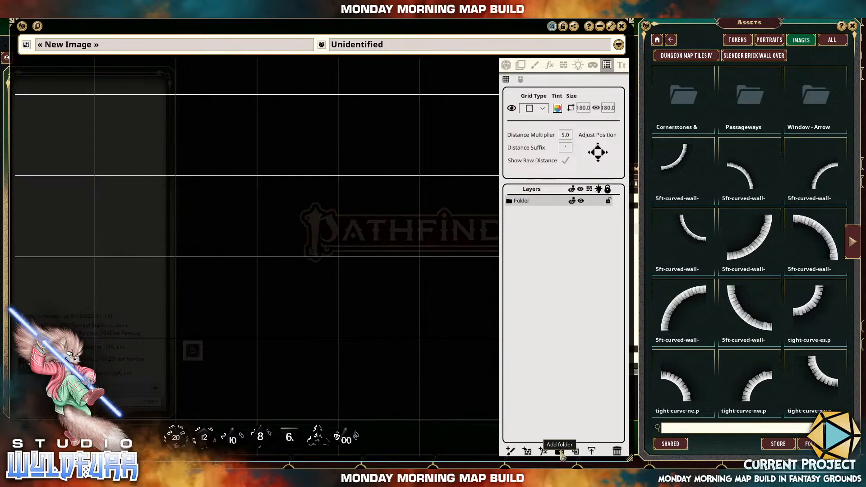
{"action": "left_click", "coordinate": [560, 451]}
{"action": "left_click", "coordinate": [560, 451]}
{"action": "left_click", "coordinate": [560, 451]}
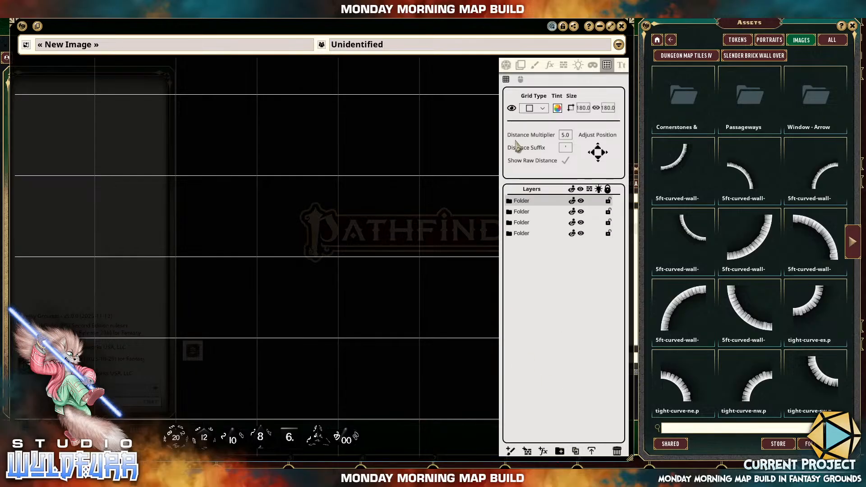
Rename the four layer folders, from first to last, as Features, Walls, Floors and Ground.
{"action": "double_click", "coordinate": [522, 200]}
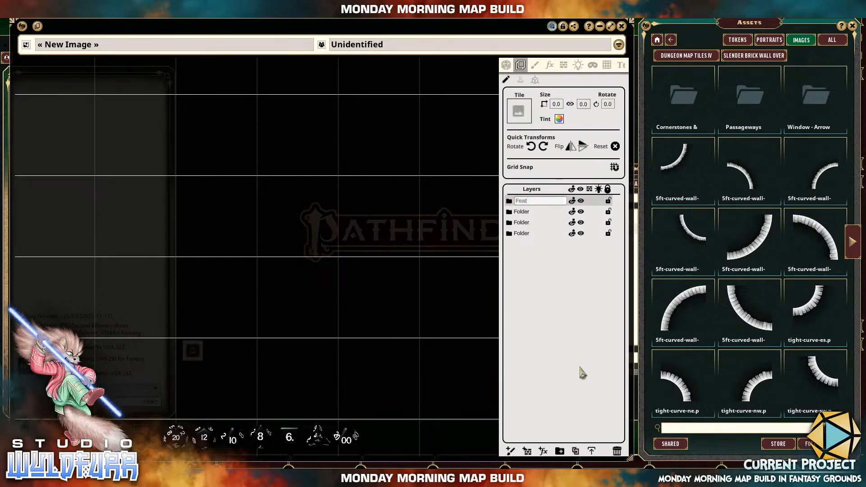
{"action": "key", "text": "Return"}
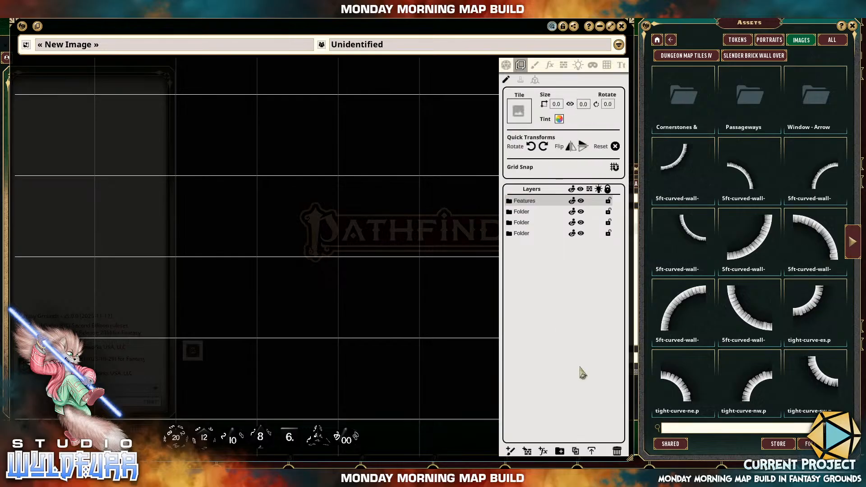
{"action": "double_click", "coordinate": [526, 215]}
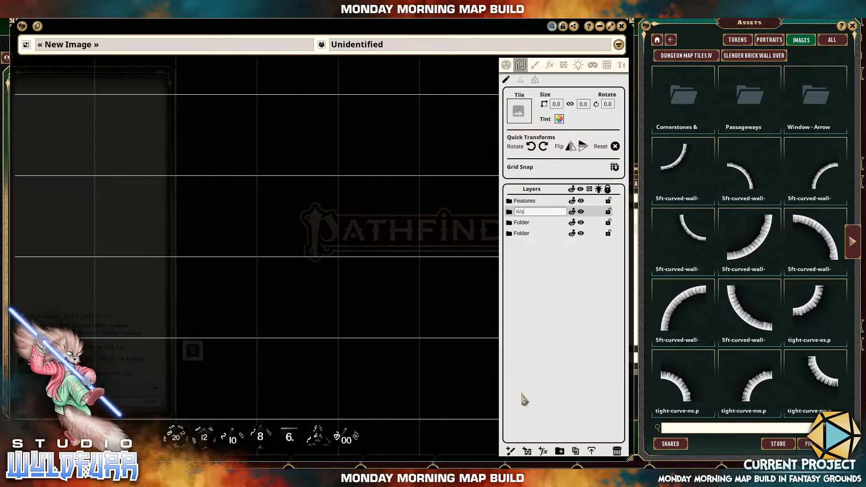
{"action": "key", "text": "Return"}
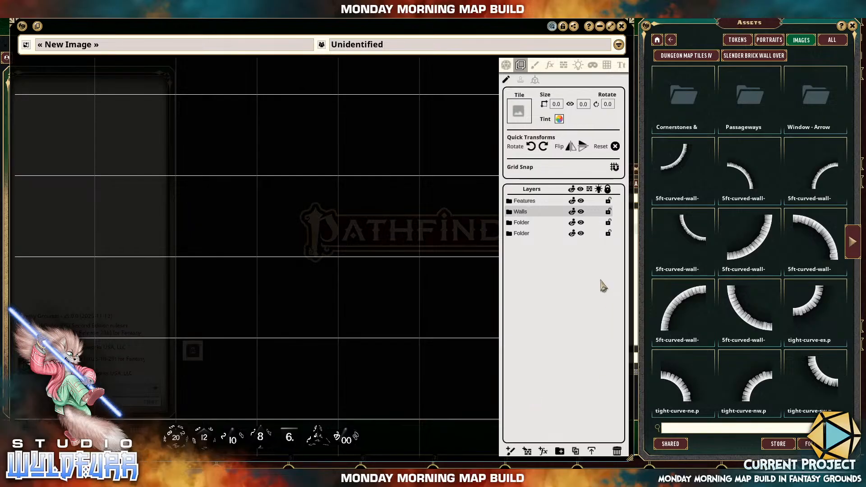
{"action": "double_click", "coordinate": [522, 222]}
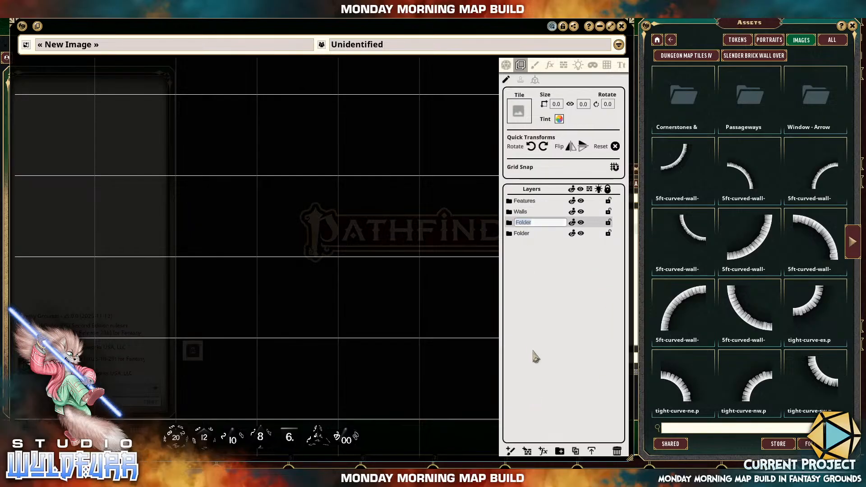
{"action": "key", "text": "Return"}
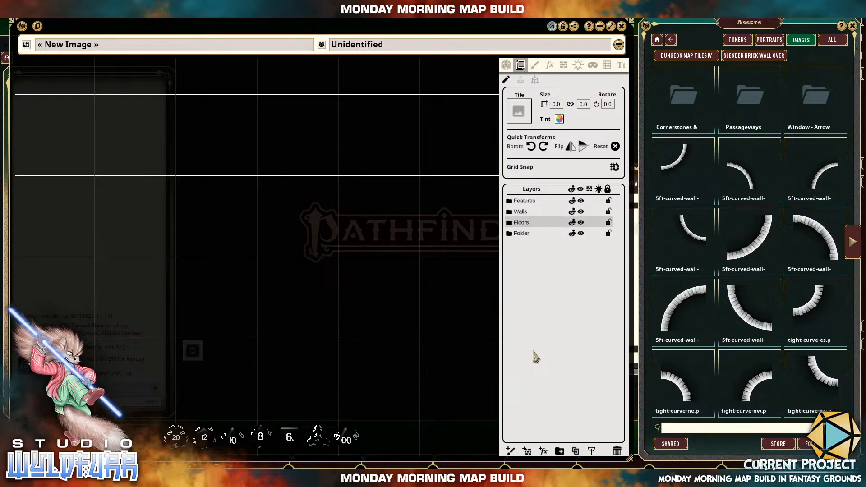
{"action": "double_click", "coordinate": [521, 234]}
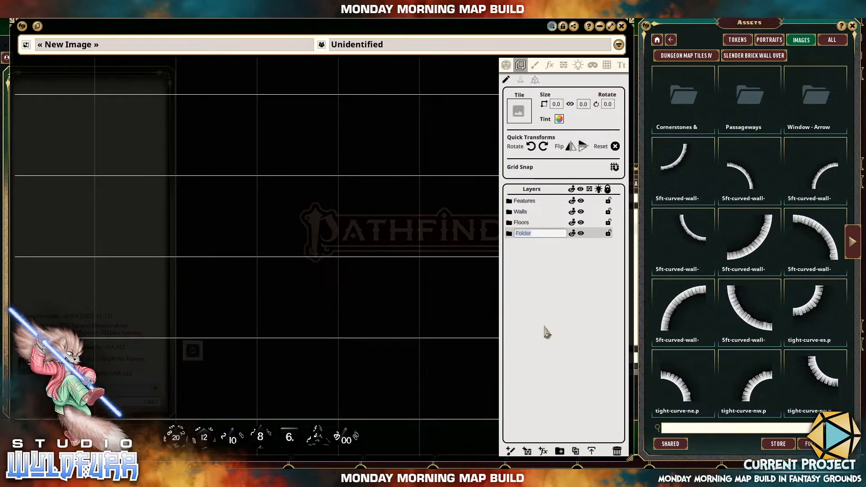
{"action": "type", "text": "Ground"}
{"action": "key", "text": "Return"}
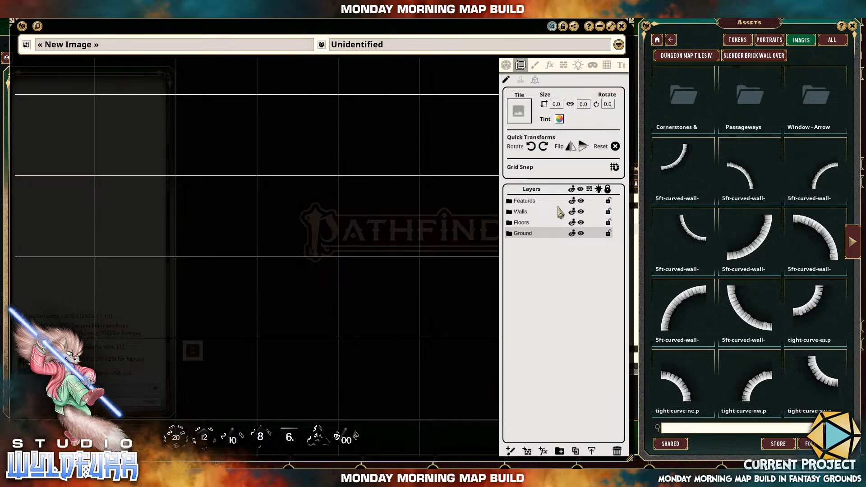
Select the Walls folder and show the next page of slender brick wall tiles in the assets.
{"action": "left_click", "coordinate": [523, 223]}
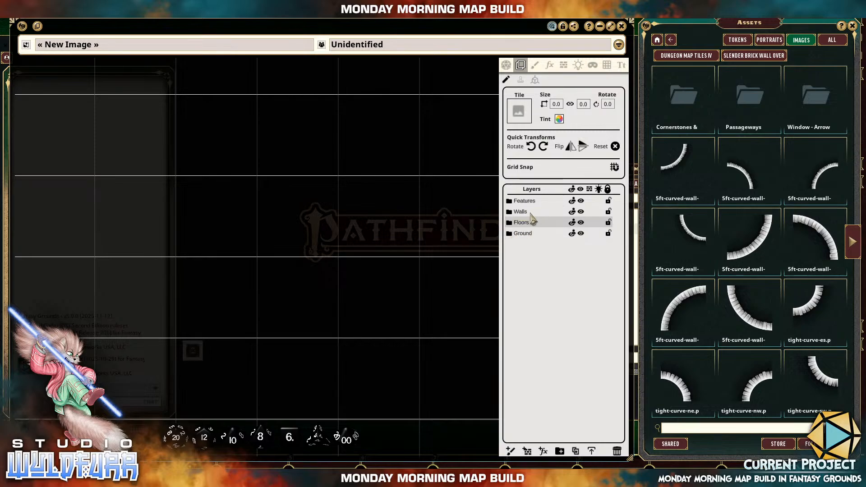
{"action": "left_click", "coordinate": [523, 215]}
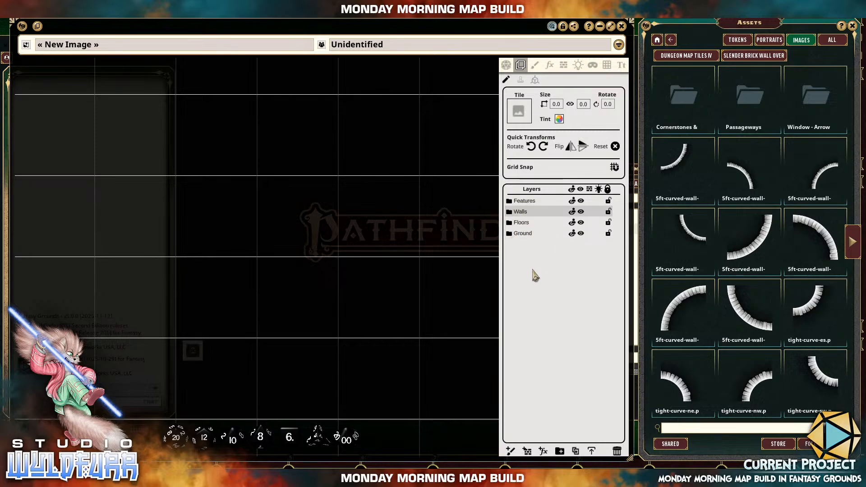
{"action": "left_click", "coordinate": [528, 202]}
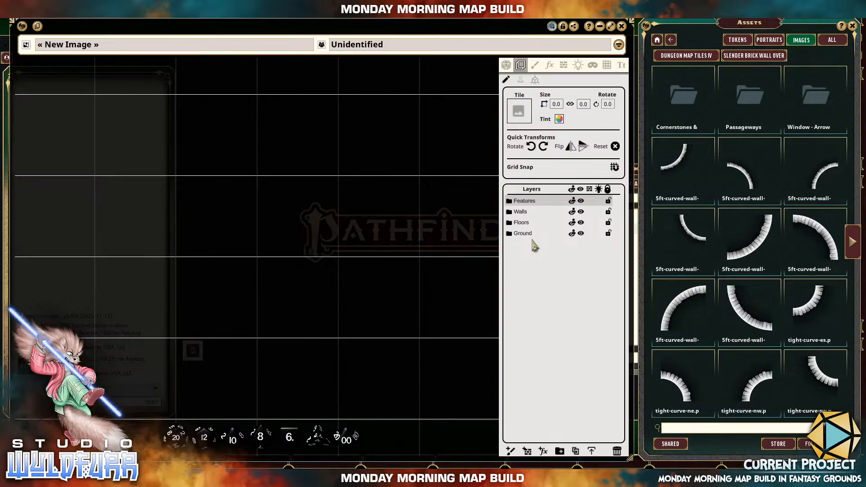
{"action": "left_click", "coordinate": [527, 213]}
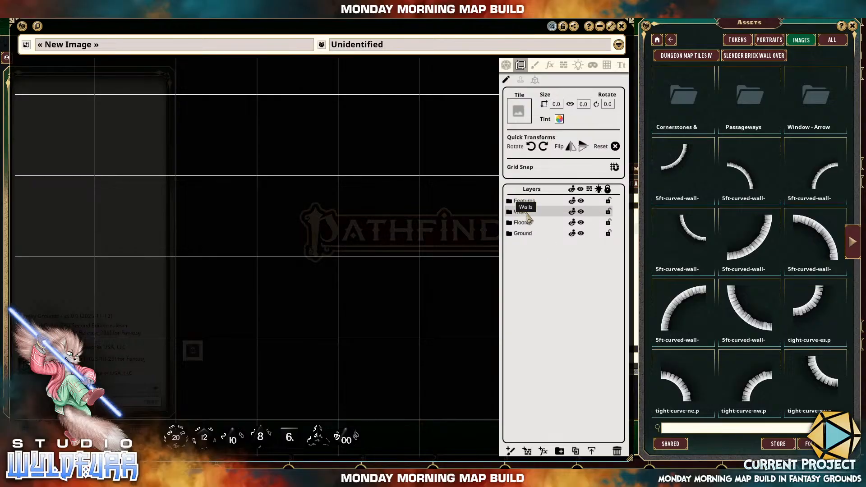
{"action": "left_click", "coordinate": [852, 241]}
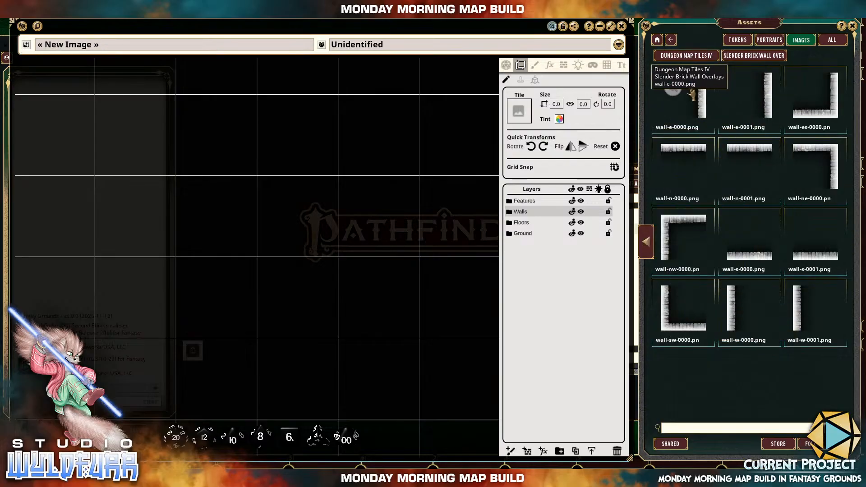
Stack four east wall tiles upward in one grid column, alternating wall-e-0000 and wall-e-0001, as the room's left wall.
{"action": "mouse_move", "coordinate": [688, 79]}
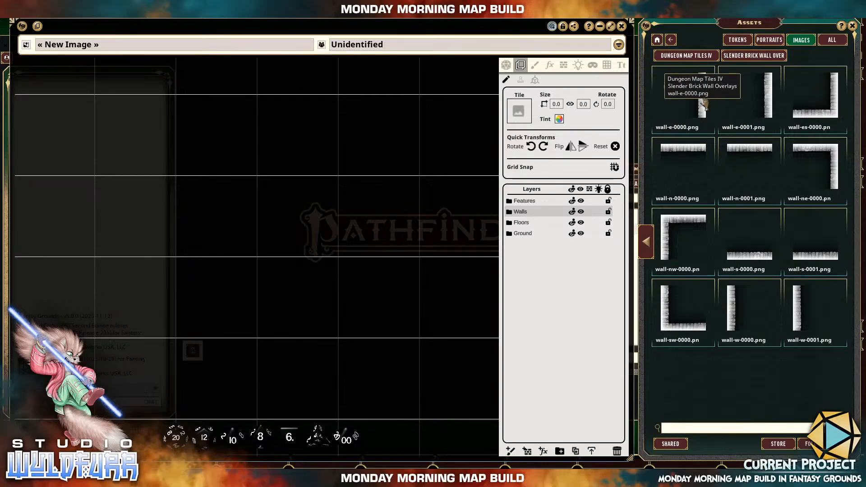
{"action": "left_click_drag", "start_coordinate": [701, 104], "coordinate": [171, 291]}
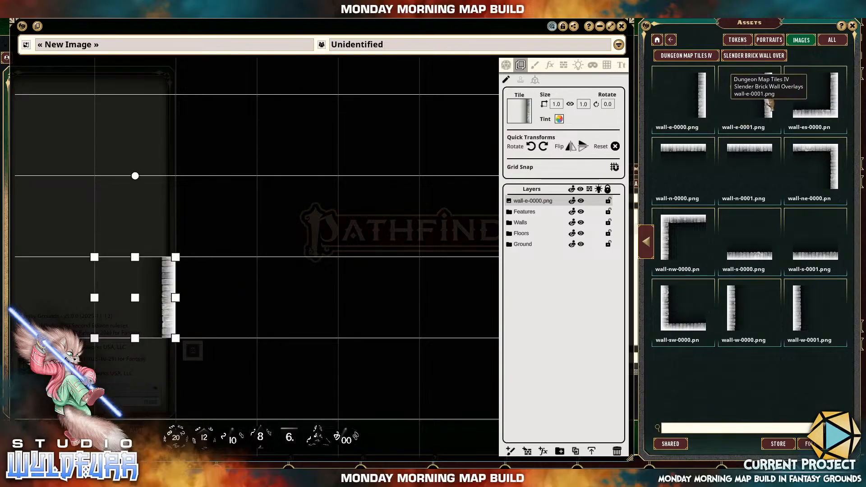
{"action": "left_click_drag", "start_coordinate": [769, 103], "coordinate": [181, 227]}
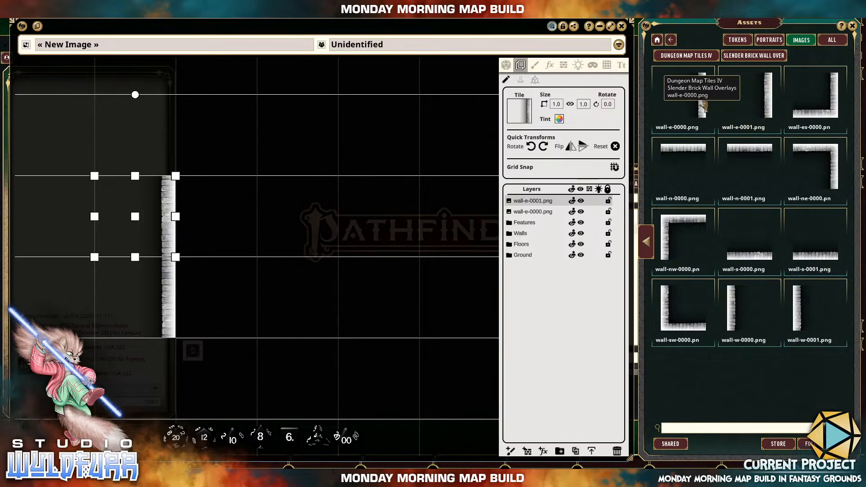
{"action": "left_click_drag", "start_coordinate": [703, 103], "coordinate": [175, 136]}
{"action": "left_click_drag", "start_coordinate": [315, 152], "coordinate": [310, 236]}
{"action": "left_click_drag", "start_coordinate": [753, 111], "coordinate": [200, 105]}
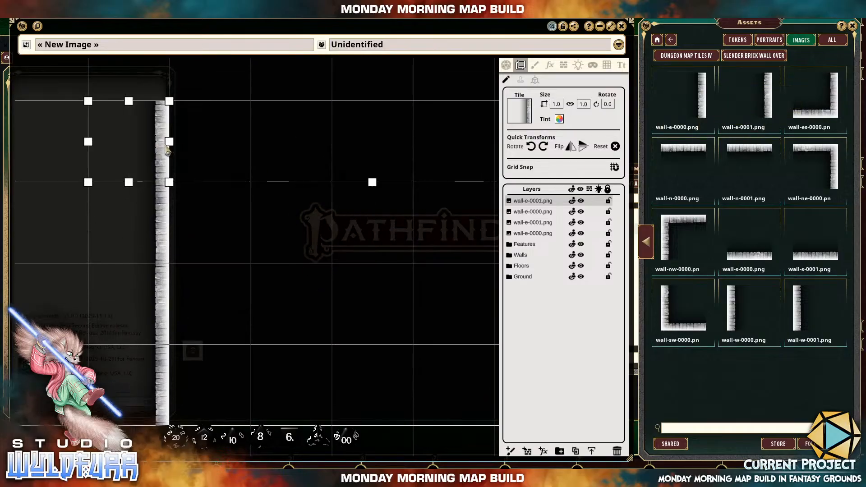
Lay four north wall tiles in a row from the left wall's lower end, alternating wall-n-0000 and wall-n-0001.
{"action": "mouse_move", "coordinate": [236, 277]}
{"action": "left_mouse_down"}
{"action": "mouse_move", "coordinate": [247, 187]}
{"action": "mouse_move", "coordinate": [238, 266]}
{"action": "left_mouse_up"}
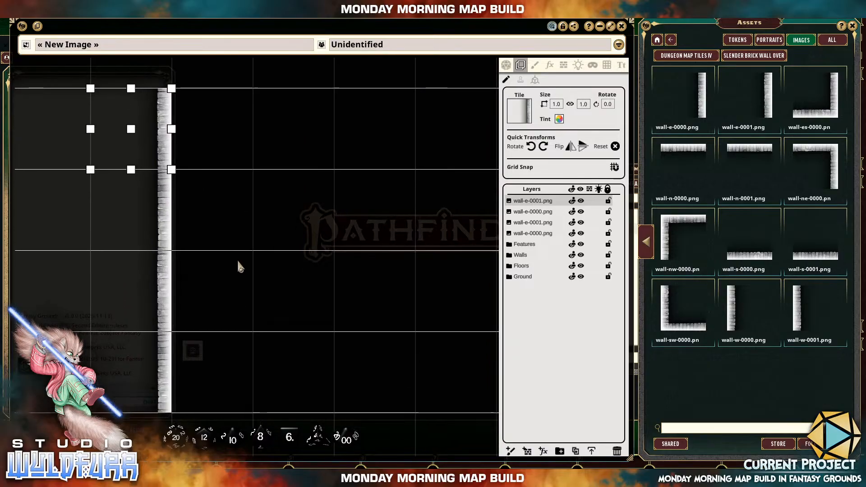
{"action": "left_click_drag", "start_coordinate": [306, 266], "coordinate": [298, 159]}
{"action": "left_click_drag", "start_coordinate": [690, 158], "coordinate": [204, 327]}
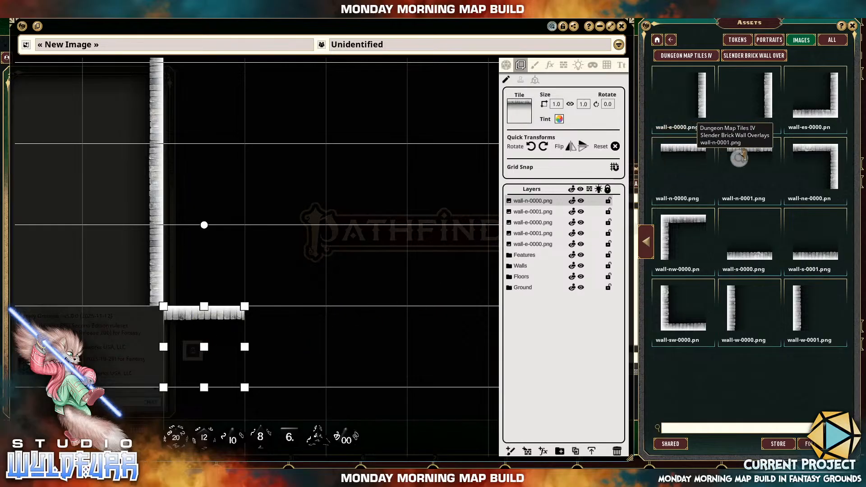
{"action": "left_click_drag", "start_coordinate": [739, 156], "coordinate": [366, 305]}
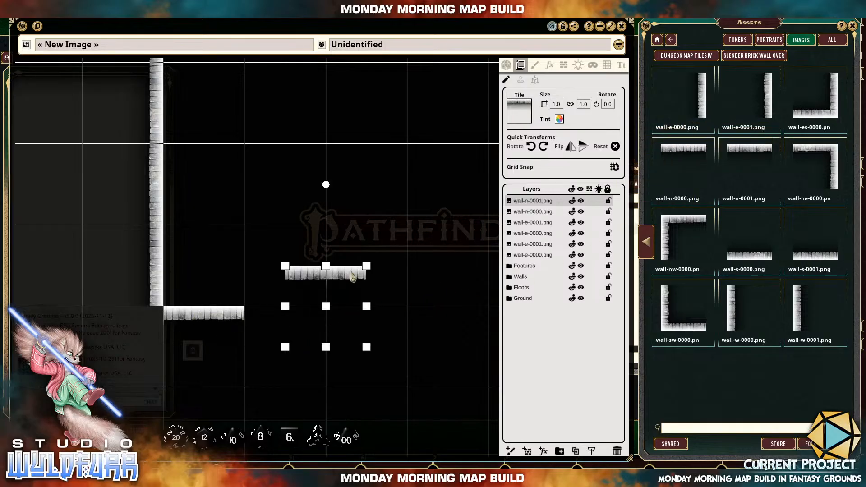
{"action": "left_click_drag", "start_coordinate": [354, 276], "coordinate": [327, 324]}
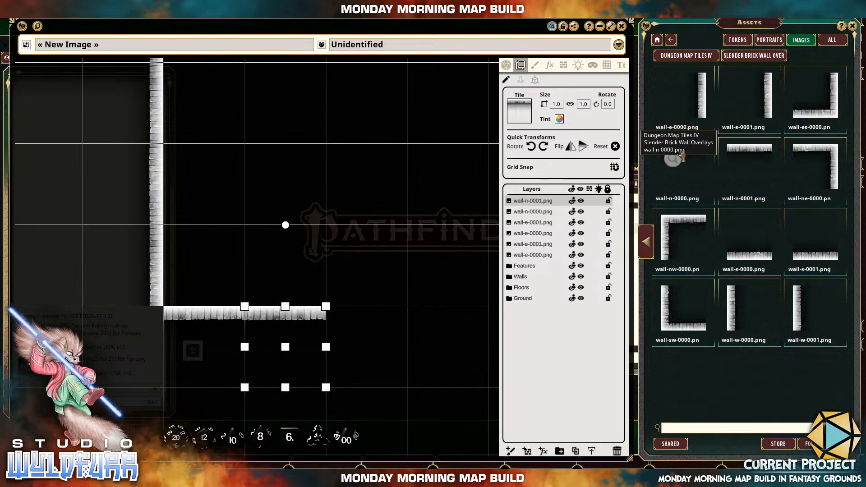
{"action": "left_click_drag", "start_coordinate": [688, 157], "coordinate": [373, 325]}
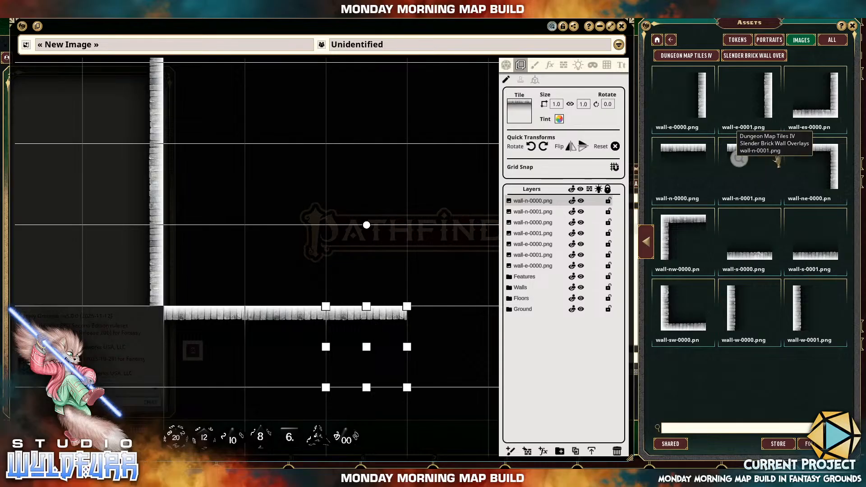
{"action": "left_click_drag", "start_coordinate": [739, 158], "coordinate": [449, 314]}
Stack four west wall tiles upward from the lower wall's right end, alternating wall-w-0000 and wall-w-0001, aligned in one grid column.
{"action": "left_click_drag", "start_coordinate": [402, 172], "coordinate": [282, 282]}
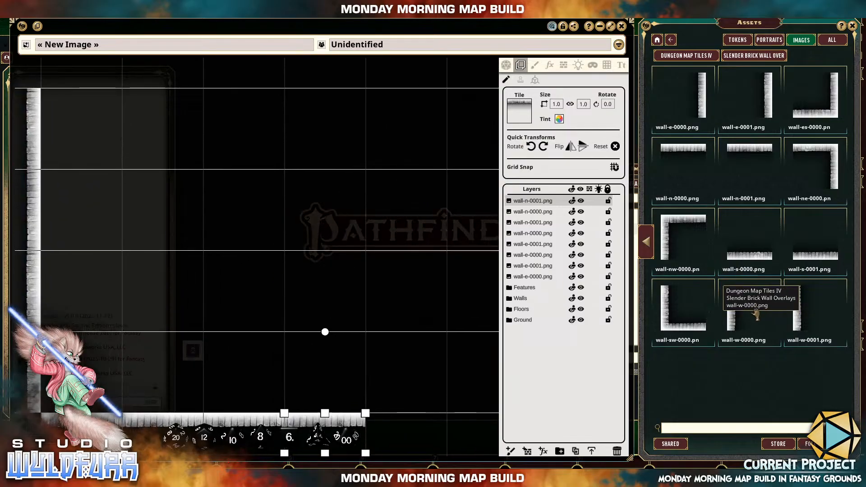
{"action": "left_click_drag", "start_coordinate": [730, 314], "coordinate": [382, 371]}
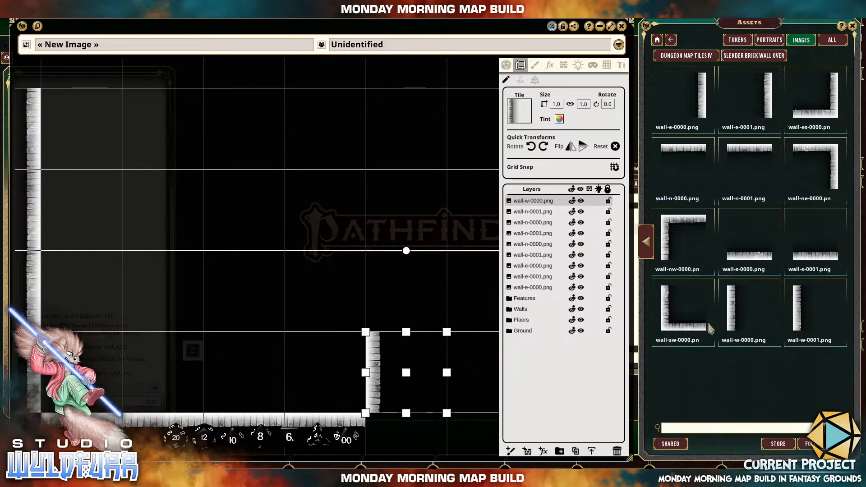
{"action": "left_click_drag", "start_coordinate": [794, 309], "coordinate": [382, 303]}
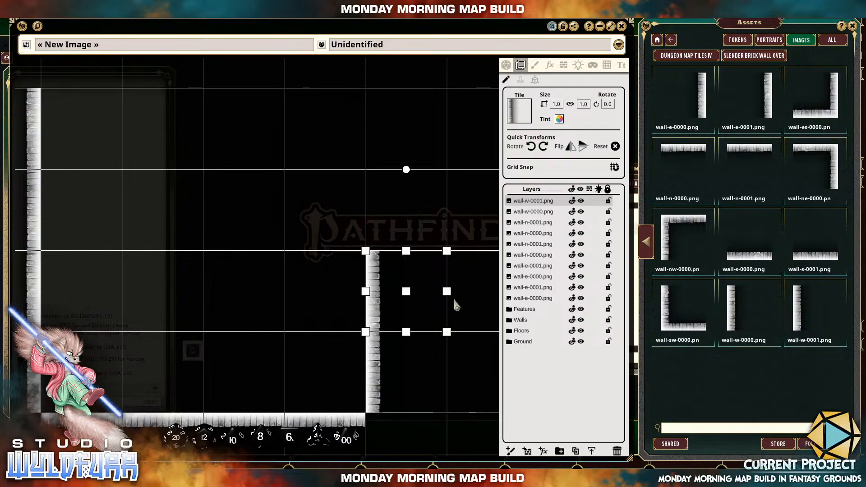
{"action": "left_click_drag", "start_coordinate": [733, 314], "coordinate": [413, 214]}
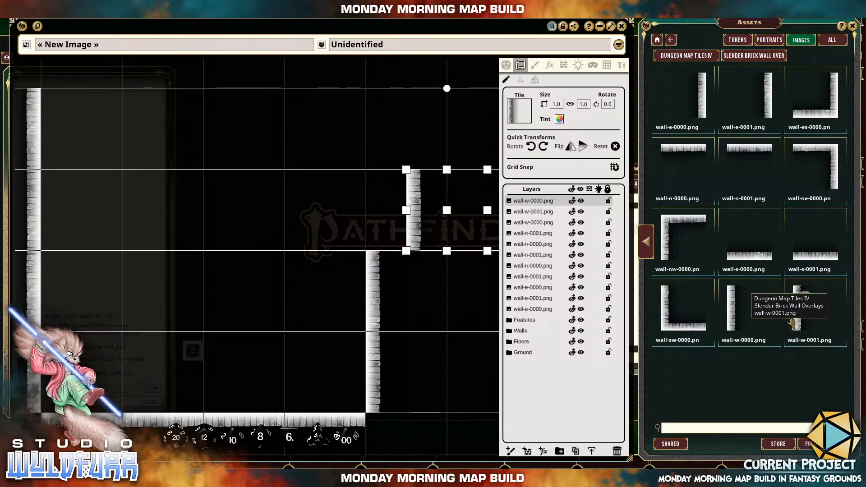
{"action": "left_click_drag", "start_coordinate": [796, 316], "coordinate": [366, 133]}
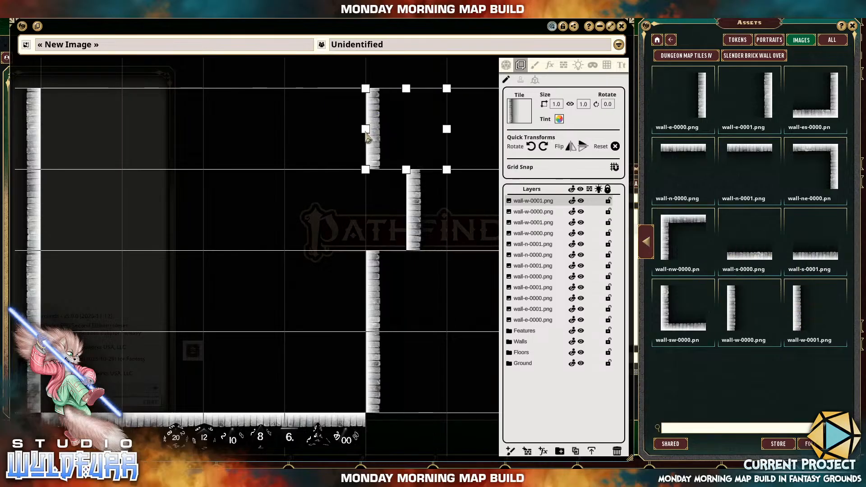
{"action": "left_click", "coordinate": [417, 228]}
{"action": "left_click_drag", "start_coordinate": [370, 218], "coordinate": [367, 218]}
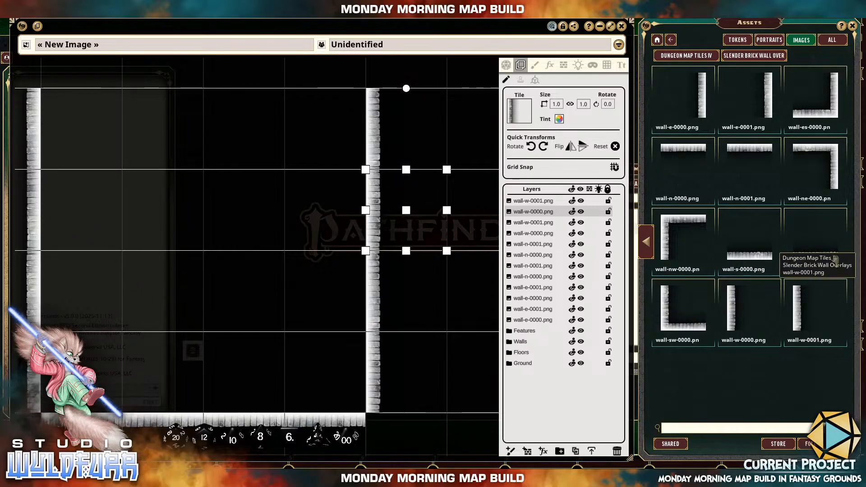
Place two wall-s-0001 tiles end to end along the room's upper edge, starting at the left wall's top.
{"action": "left_click_drag", "start_coordinate": [819, 262], "coordinate": [216, 192]}
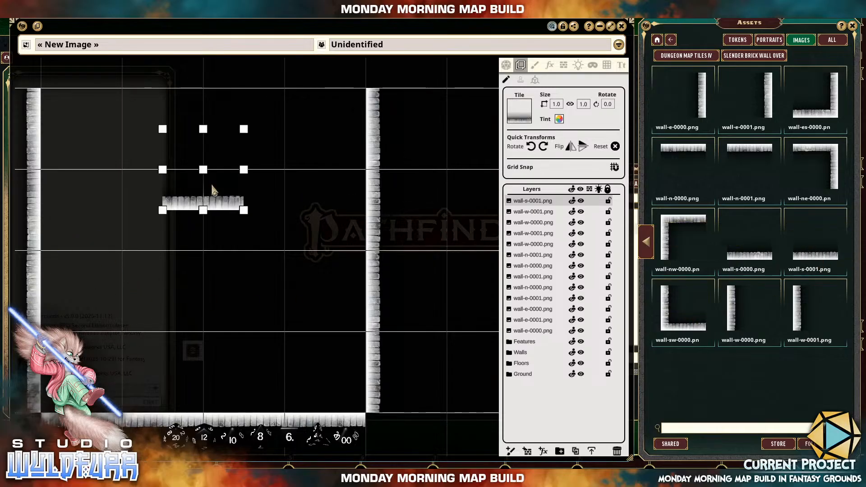
{"action": "left_click_drag", "start_coordinate": [164, 147], "coordinate": [241, 253]}
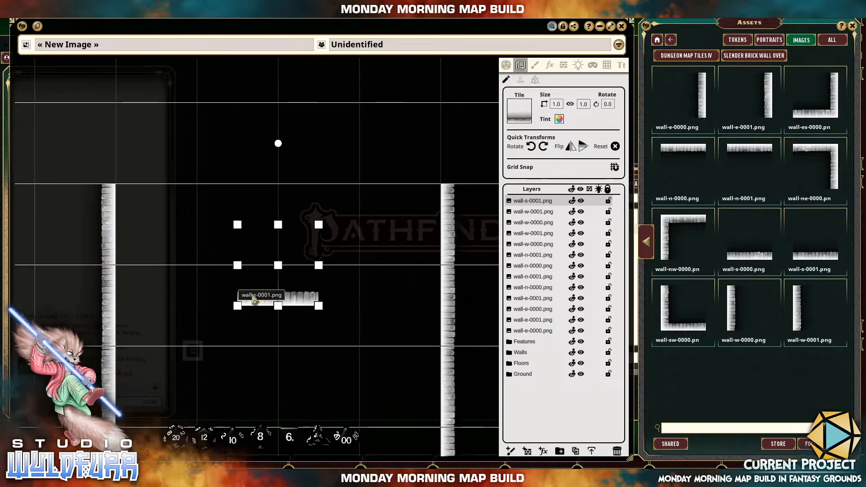
{"action": "left_click_drag", "start_coordinate": [255, 296], "coordinate": [136, 127]}
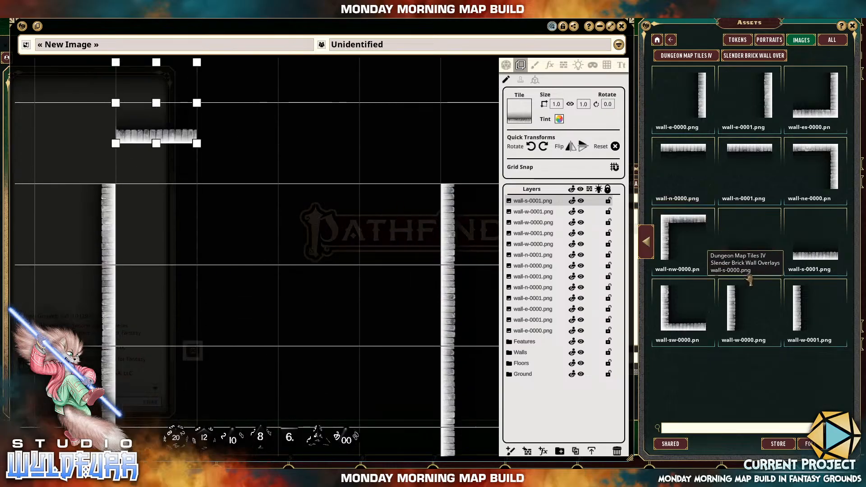
{"action": "left_click_drag", "start_coordinate": [551, 207], "coordinate": [296, 144]}
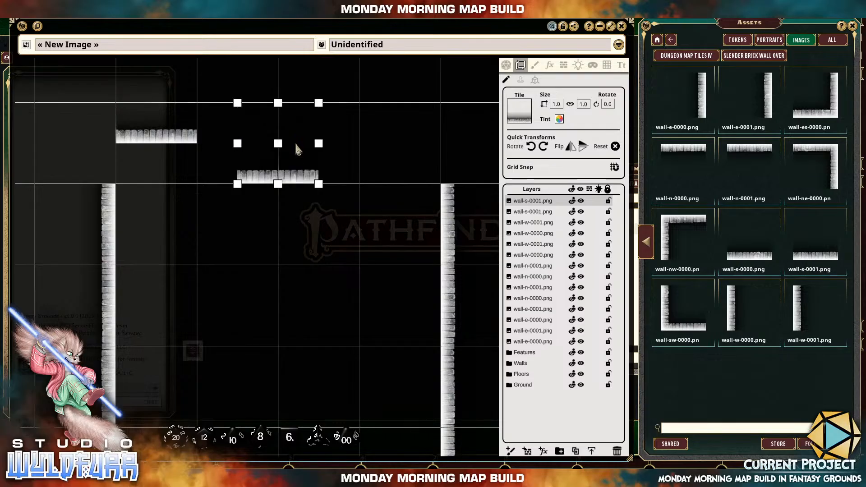
{"action": "left_click_drag", "start_coordinate": [182, 145], "coordinate": [186, 186]}
{"action": "left_click_drag", "start_coordinate": [292, 179], "coordinate": [249, 177]}
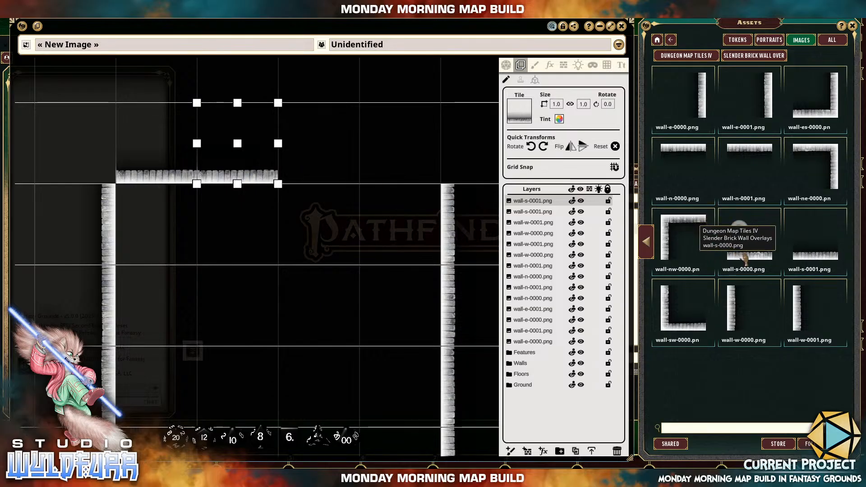
Place the wall-nw-0000 corner tile in the grid square inside the room's upper-left corner.
{"action": "left_click_drag", "start_coordinate": [684, 237], "coordinate": [326, 141]}
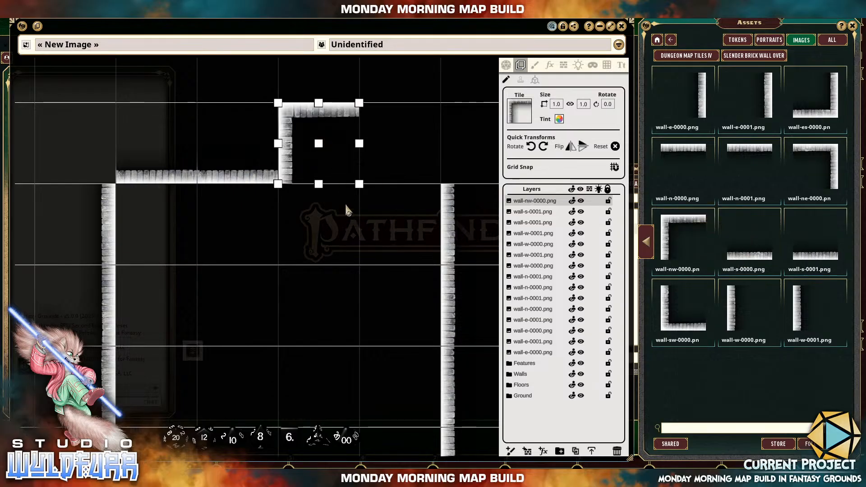
{"action": "left_click_drag", "start_coordinate": [295, 113], "coordinate": [135, 210]}
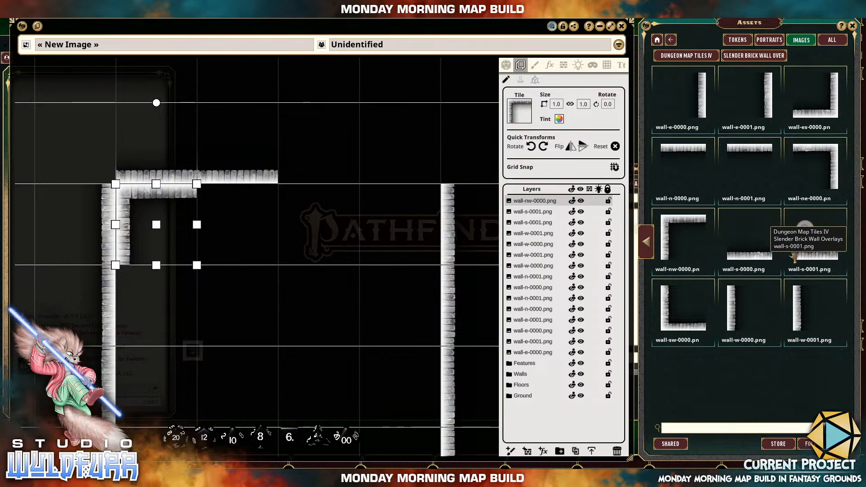
Complete the room's upper wall by placing a wall-s-0000 tile and a wall-s-0001 tile end to end up to the opposite wall.
{"action": "left_click", "coordinate": [742, 261]}
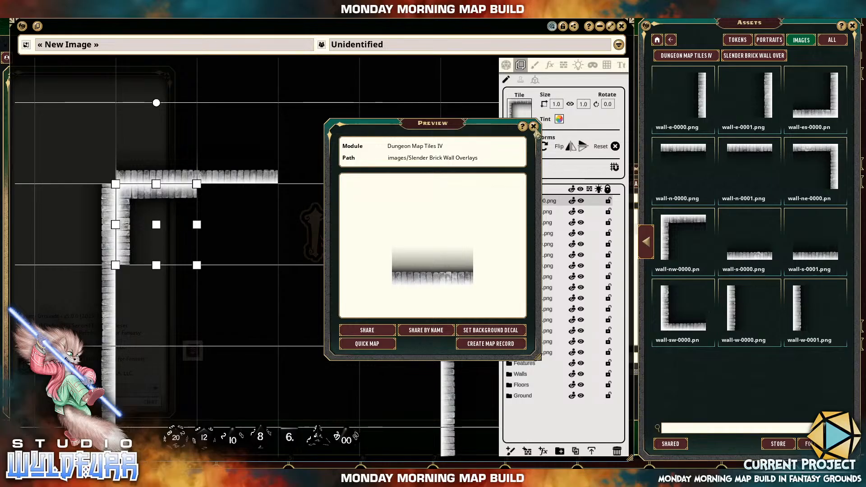
{"action": "left_click", "coordinate": [533, 126]}
{"action": "left_click_drag", "start_coordinate": [744, 259], "coordinate": [388, 142]}
{"action": "left_click_drag", "start_coordinate": [385, 178], "coordinate": [318, 185]}
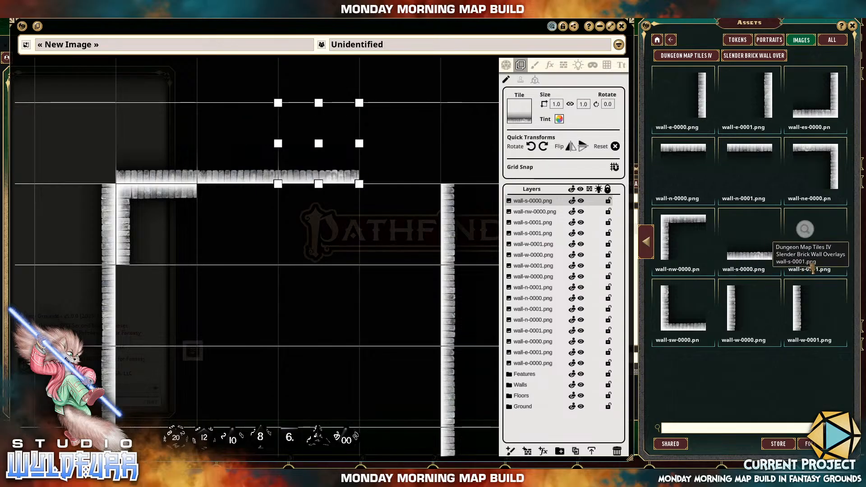
{"action": "left_click_drag", "start_coordinate": [707, 239], "coordinate": [406, 166]}
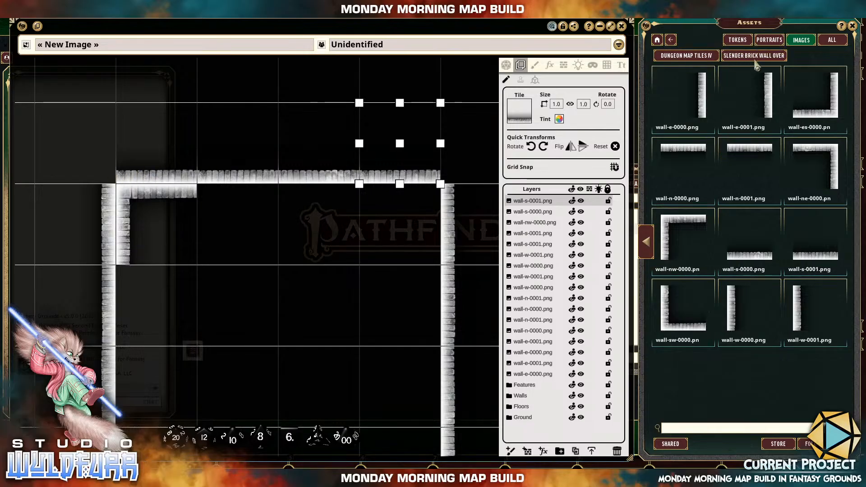
Place the cornerstone-es-0001 tile from the Cornerstones & Doorways assets so it fills the room's outer upper-left corner.
{"action": "left_click", "coordinate": [699, 62]}
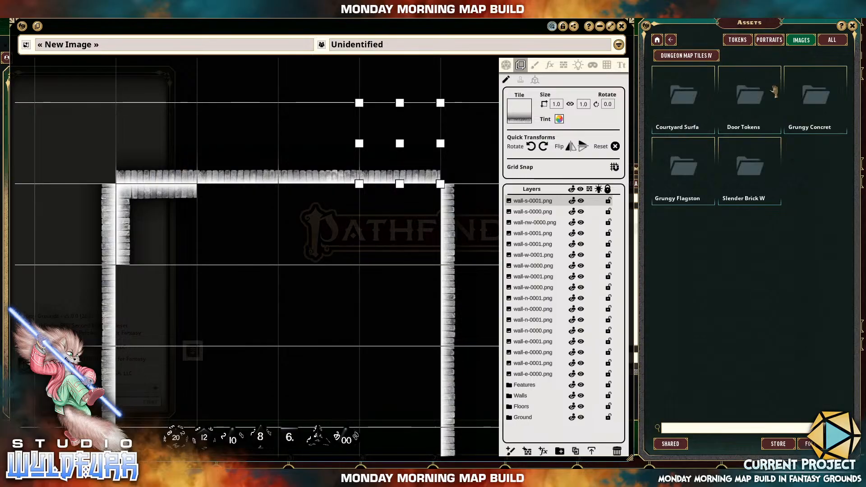
{"action": "left_click", "coordinate": [750, 176]}
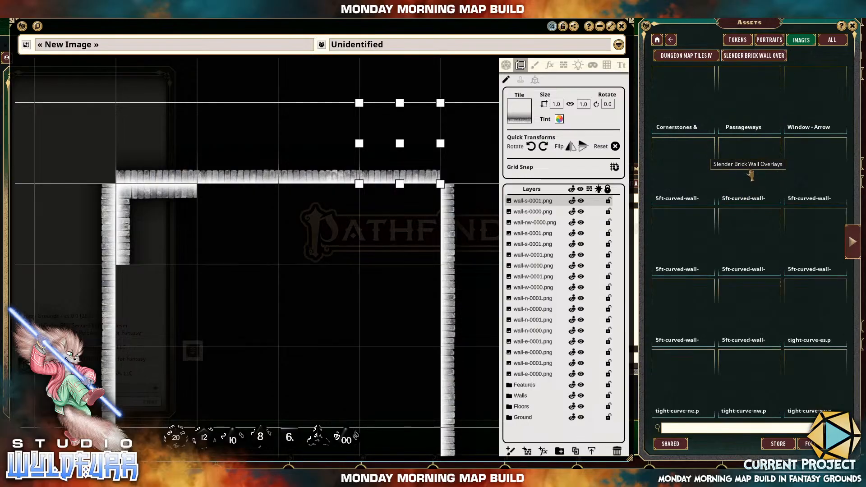
{"action": "left_click", "coordinate": [673, 100]}
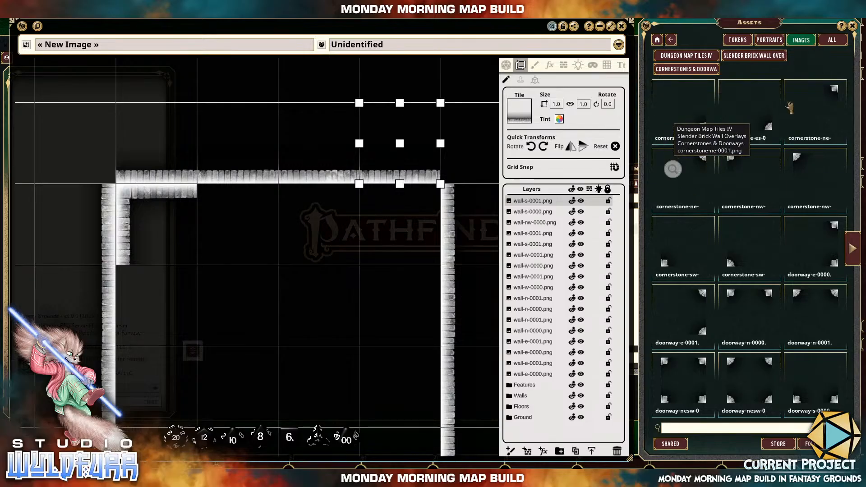
{"action": "left_click_drag", "start_coordinate": [764, 128], "coordinate": [236, 144]}
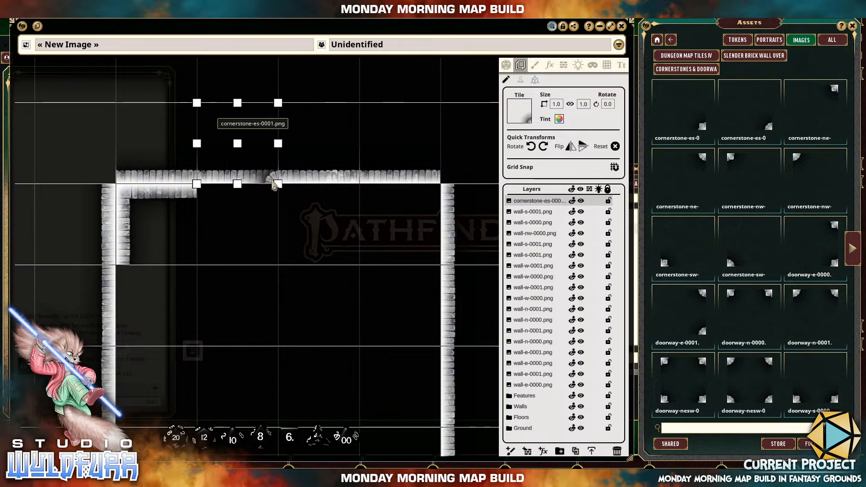
{"action": "left_click_drag", "start_coordinate": [274, 185], "coordinate": [112, 185]}
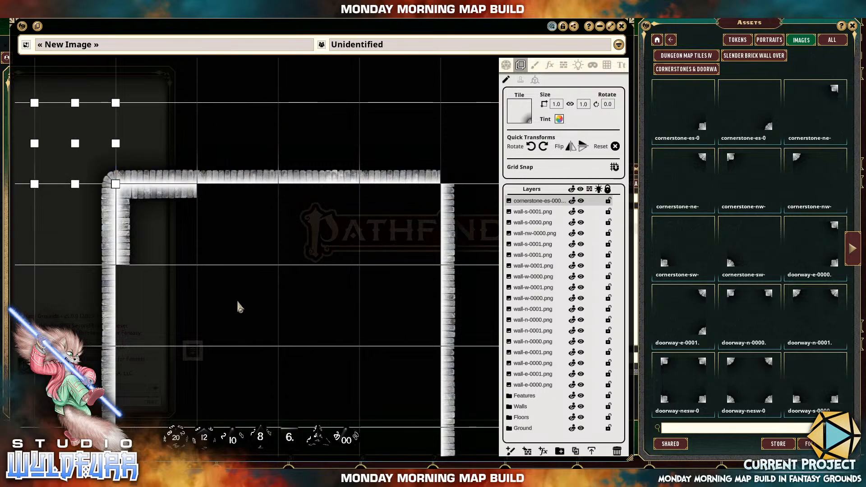
Place the rounded cornerstone-nw-0001 tile at the room's outer lower-right corner, discarding the square cornerstone-nw-0000 variant.
{"action": "left_click_drag", "start_coordinate": [236, 299], "coordinate": [290, 153]}
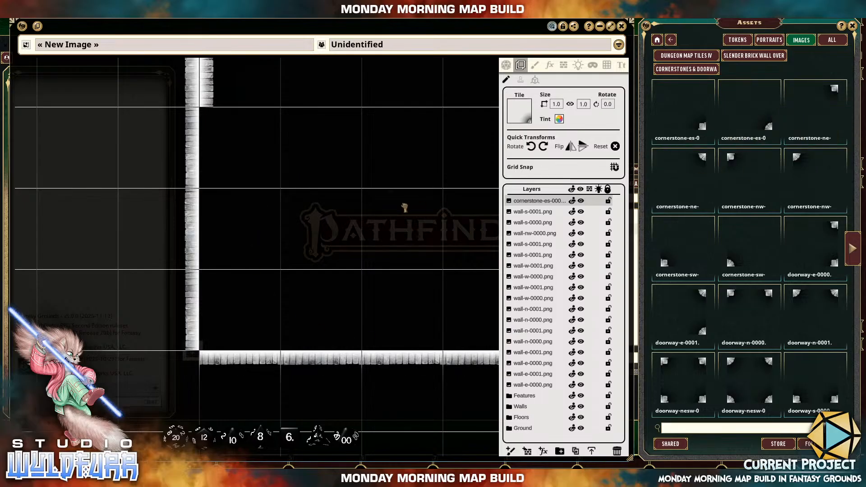
{"action": "left_click_drag", "start_coordinate": [404, 207], "coordinate": [203, 177]}
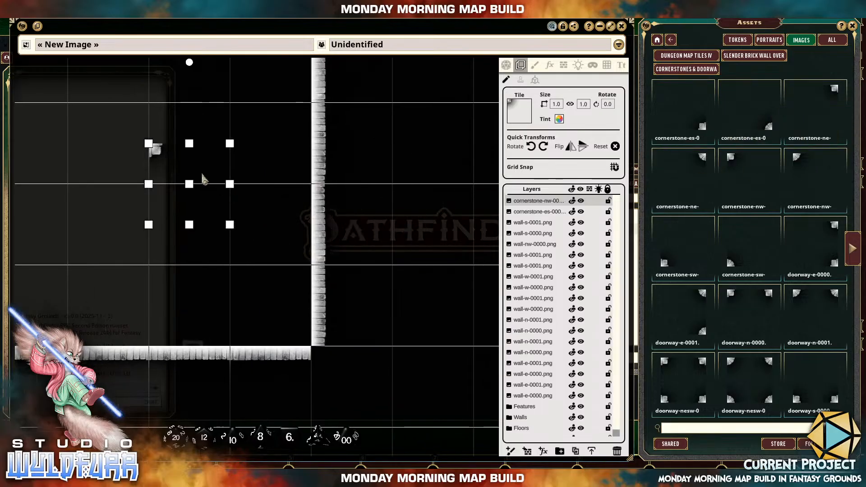
{"action": "key", "text": "Delete"}
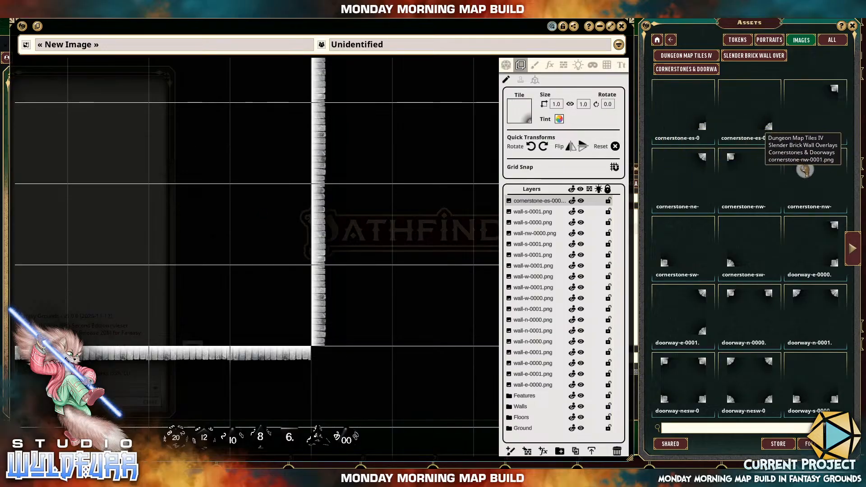
{"action": "left_click_drag", "start_coordinate": [805, 171], "coordinate": [265, 243]}
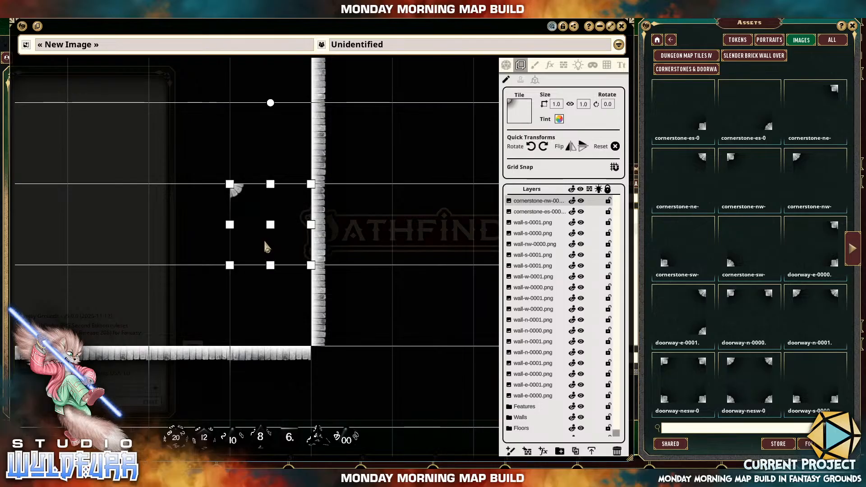
{"action": "left_click_drag", "start_coordinate": [234, 192], "coordinate": [334, 348]}
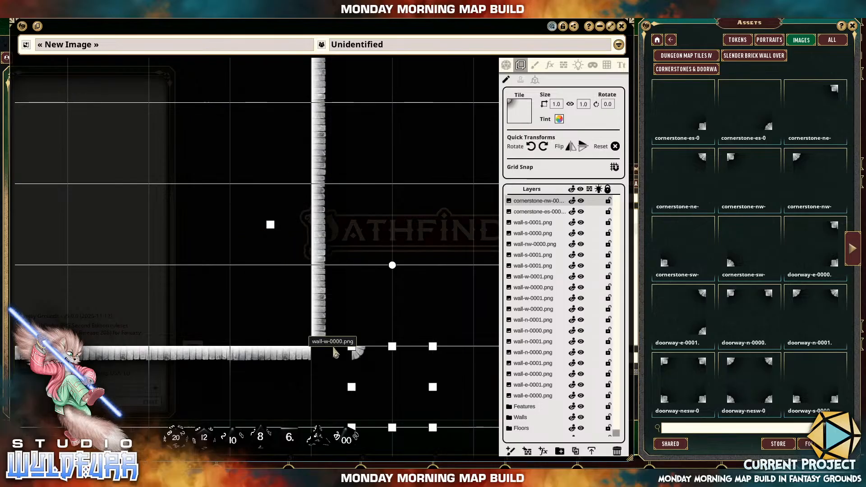
Fill the outer lower-left corner with a cornerstone-ne tile and the outer upper-right corner with the cornerstone-sw-0001 tile.
{"action": "left_click_drag", "start_coordinate": [184, 219], "coordinate": [383, 215]}
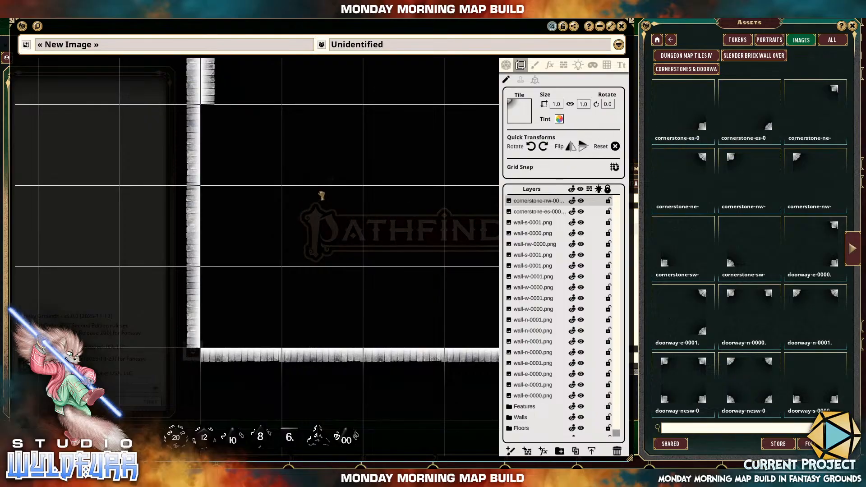
{"action": "left_click_drag", "start_coordinate": [322, 196], "coordinate": [195, 369]}
{"action": "left_click_drag", "start_coordinate": [388, 199], "coordinate": [245, 341]}
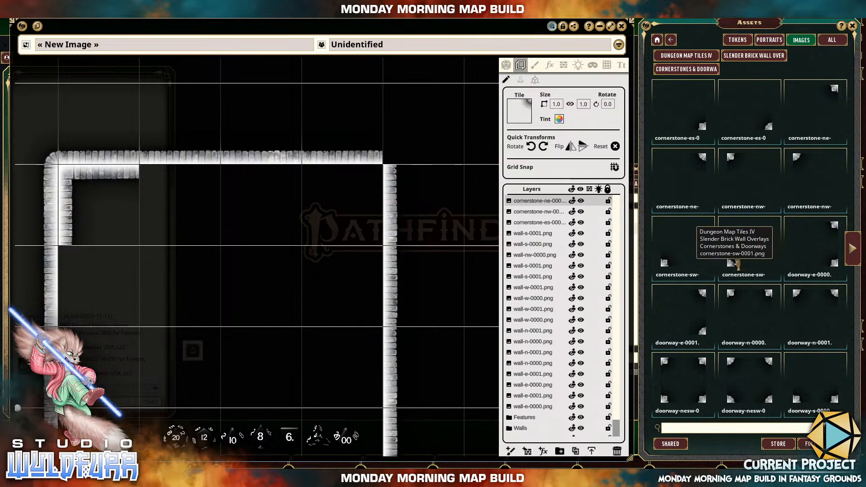
{"action": "left_click_drag", "start_coordinate": [424, 148], "coordinate": [424, 148]}
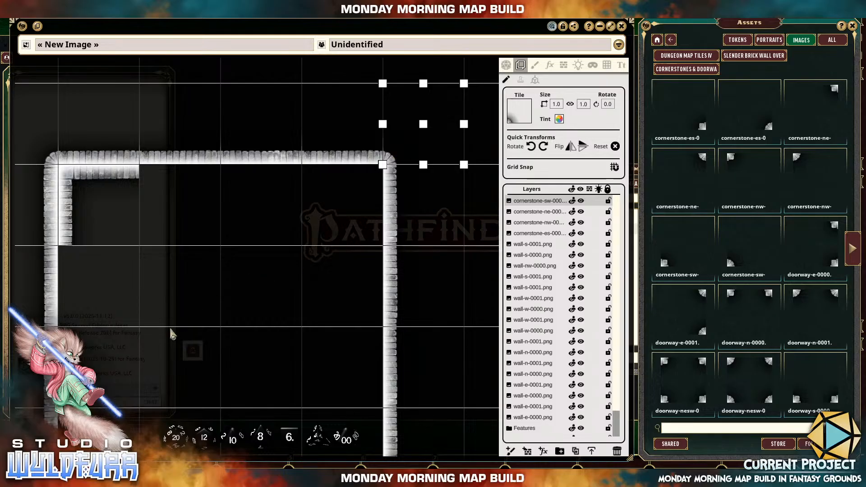
{"action": "left_click_drag", "start_coordinate": [175, 330], "coordinate": [231, 264]}
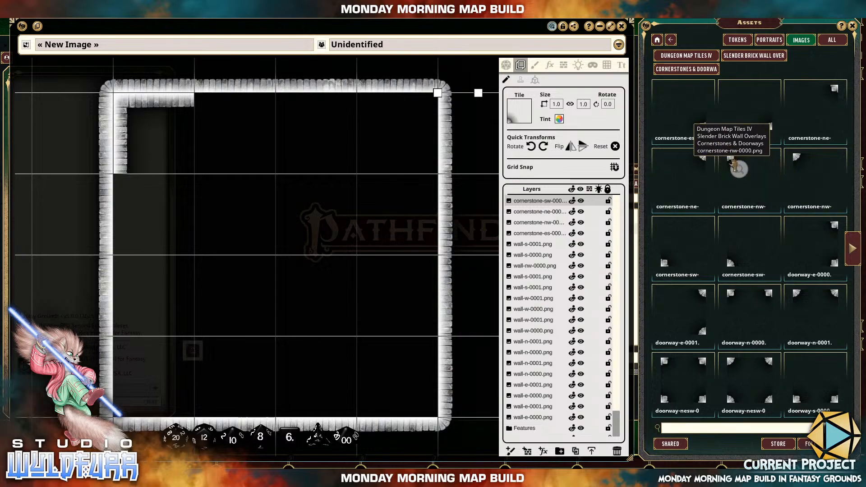
Place cornerstone-nw-0000 and a square cornerstone-ne tile side by side at the grid intersection one square in from the room's lower-left corner.
{"action": "left_click_drag", "start_coordinate": [305, 270], "coordinate": [202, 347]}
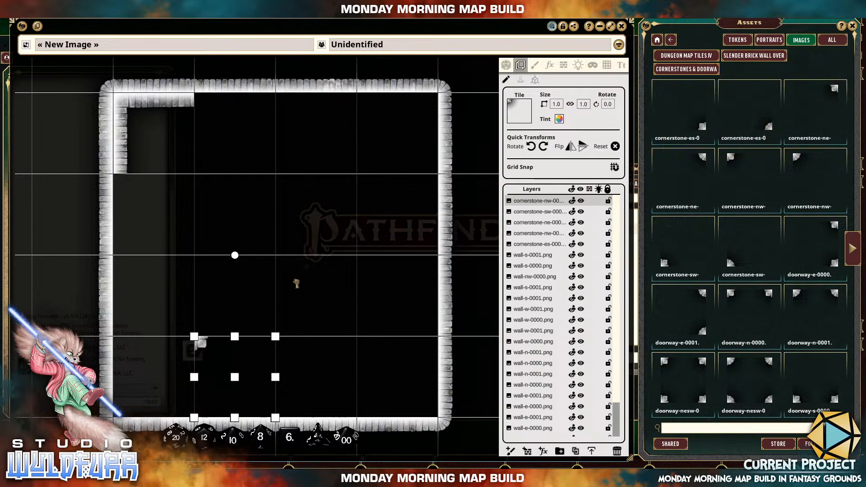
{"action": "left_click_drag", "start_coordinate": [296, 283], "coordinate": [193, 341]}
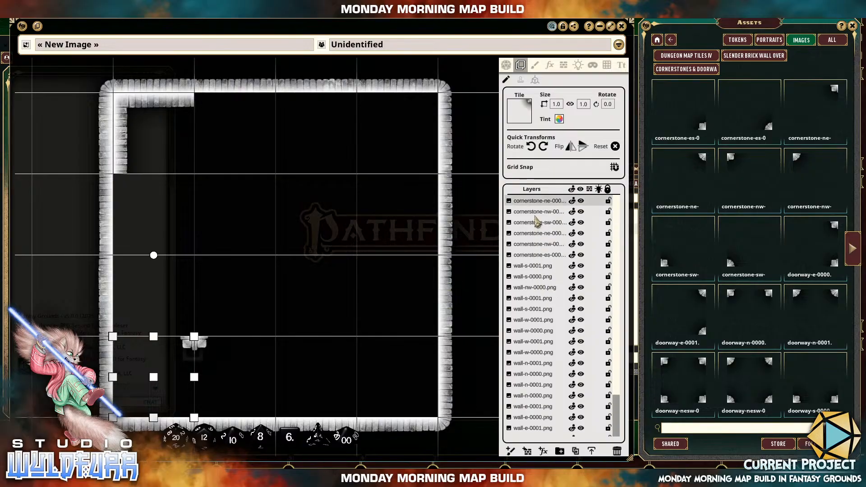
Move all the wall and cornerstone tile layers together into the Walls folder, and collapse the folder.
{"action": "scroll", "coordinate": [536, 215], "scroll_direction": "down", "scroll_amount": 3}
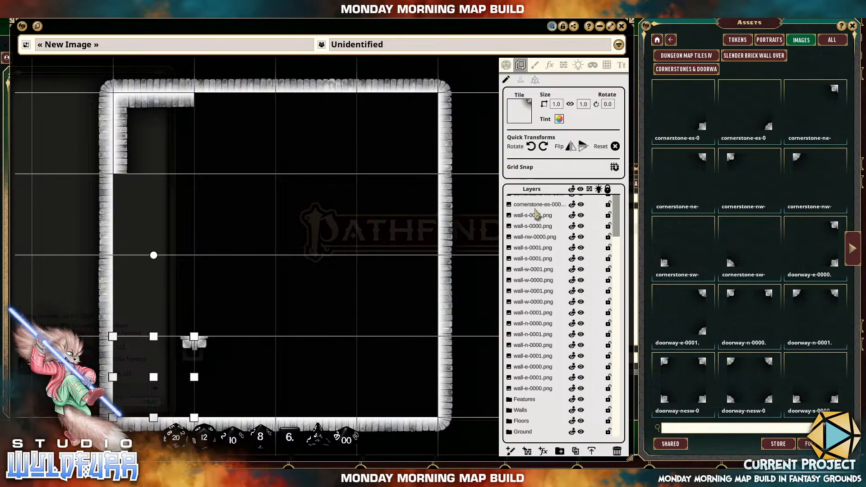
{"action": "left_click", "coordinate": [527, 391]}
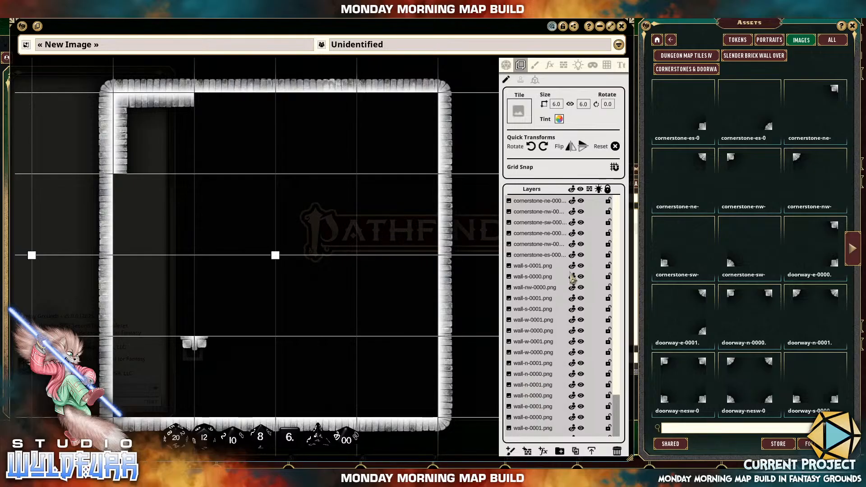
{"action": "scroll", "coordinate": [573, 271], "scroll_direction": "down", "scroll_amount": 3}
{"action": "left_click_drag", "start_coordinate": [537, 306], "coordinate": [549, 397]}
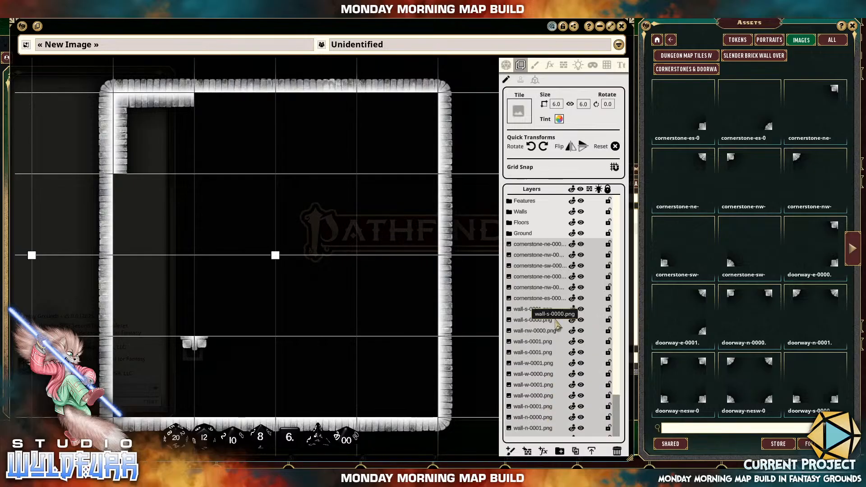
{"action": "left_click_drag", "start_coordinate": [528, 265], "coordinate": [519, 214]}
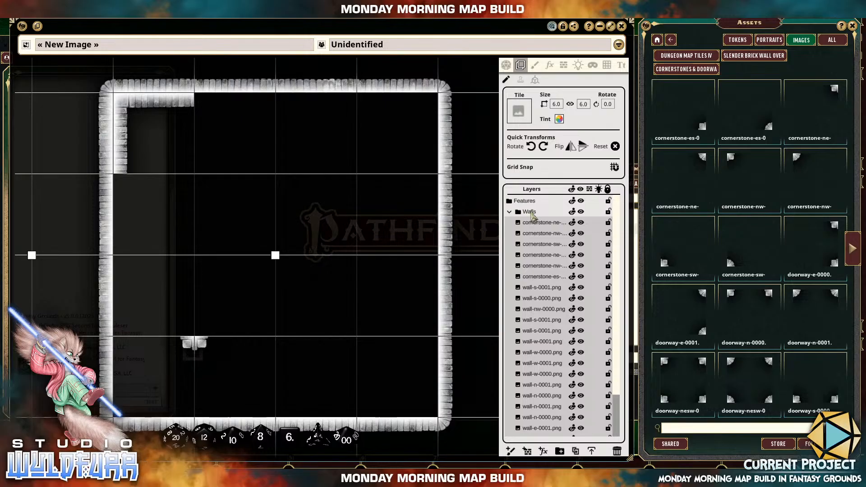
{"action": "left_click", "coordinate": [510, 212]}
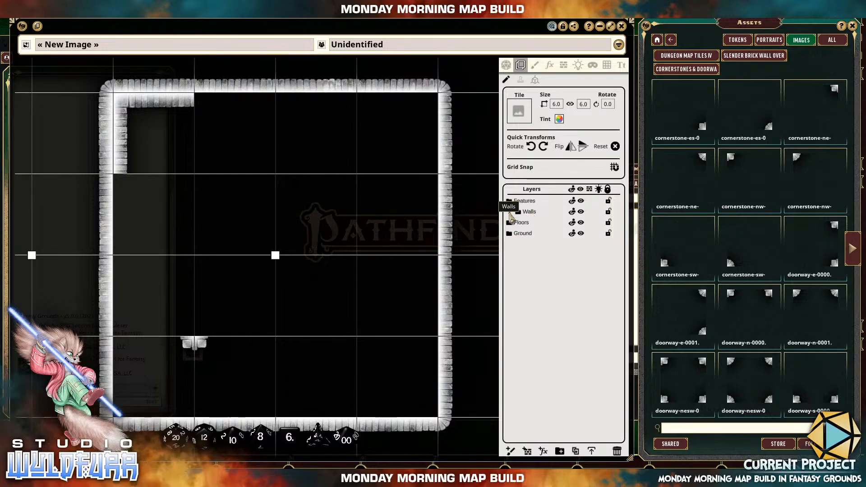
Toggle the Walls folder's visibility off and on twice to check that it controls all the wall tiles.
{"action": "left_click", "coordinate": [539, 214]}
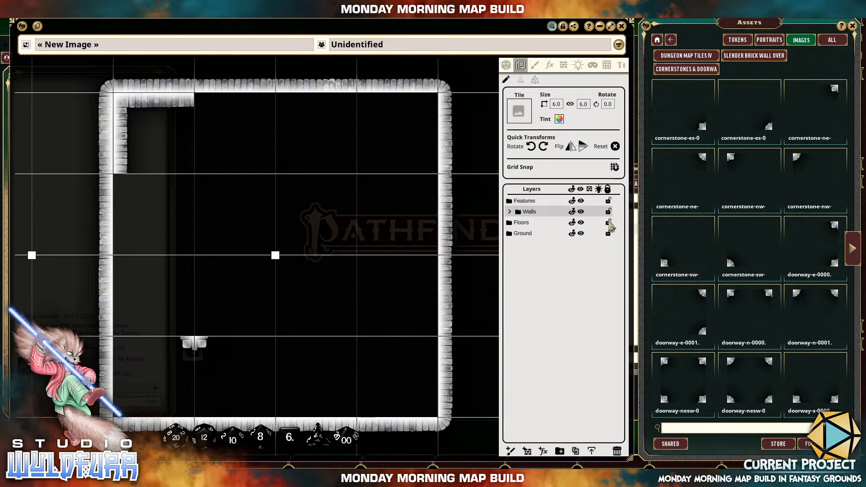
{"action": "left_click", "coordinate": [582, 213]}
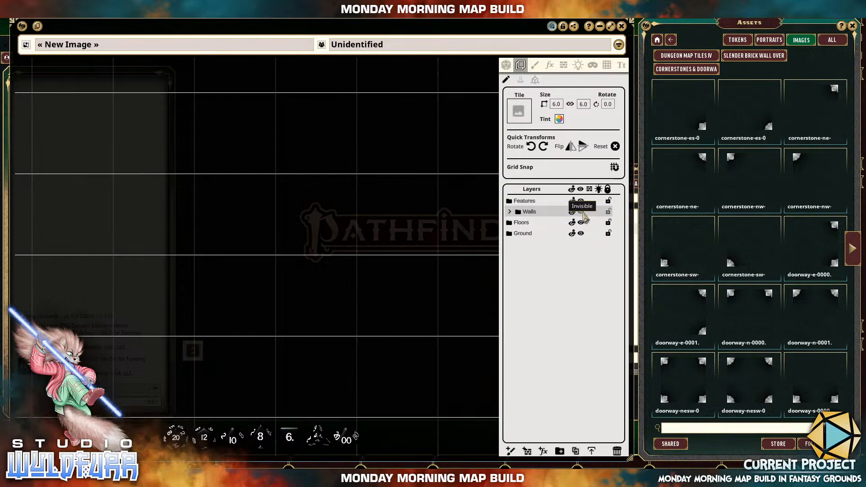
{"action": "left_click", "coordinate": [582, 213]}
{"action": "left_click", "coordinate": [582, 213]}
{"action": "left_click", "coordinate": [582, 213]}
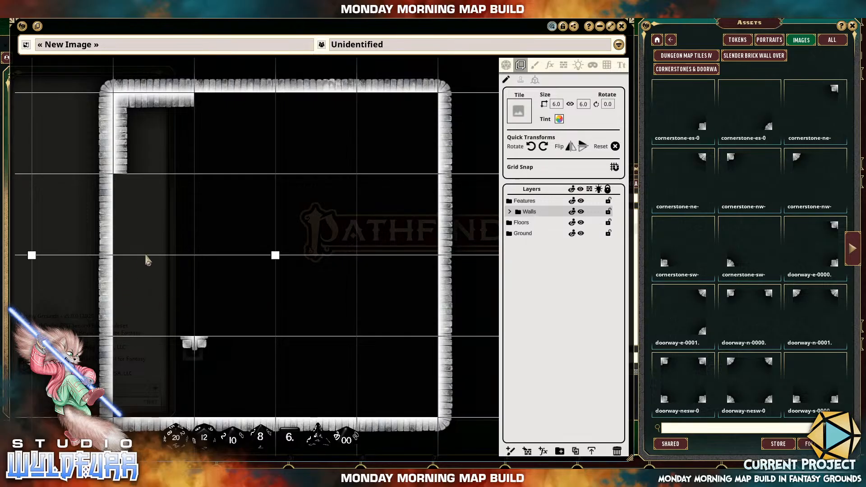
Place the passageway-deadend-n tile from the Passageways assets against the room's left wall, in the square directly above the lower-left corner square.
{"action": "left_click", "coordinate": [749, 60]}
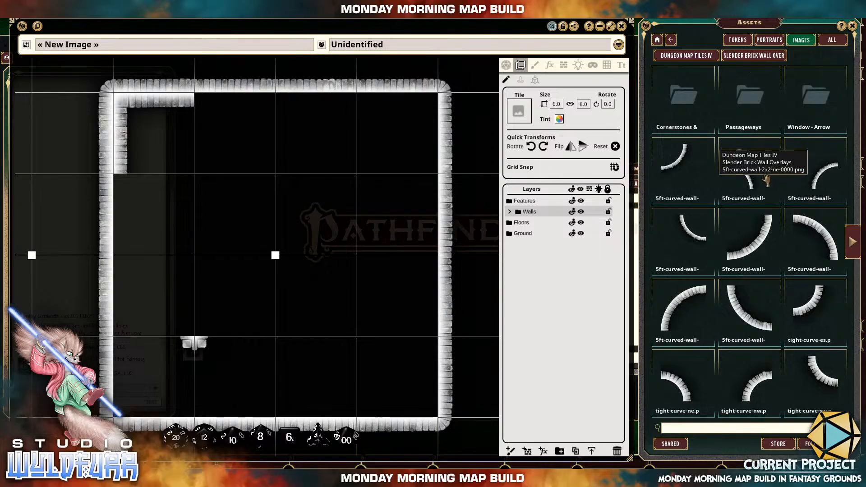
{"action": "left_click", "coordinate": [762, 103]}
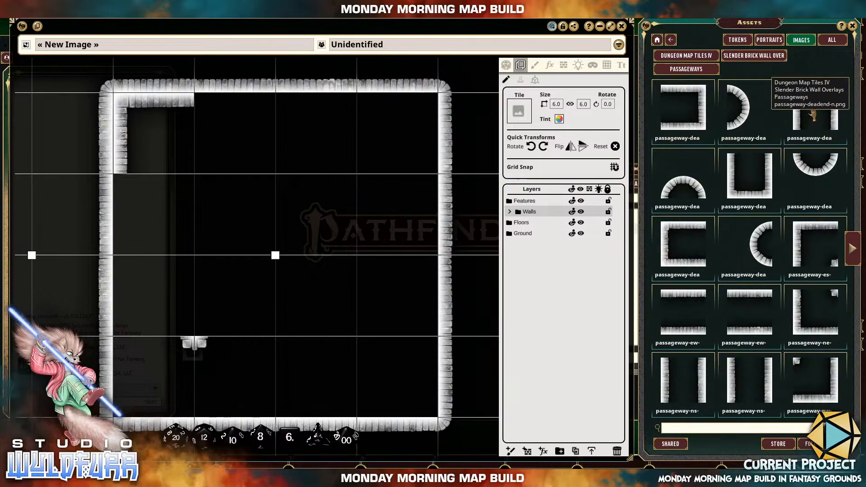
{"action": "left_click_drag", "start_coordinate": [348, 267], "coordinate": [350, 264]}
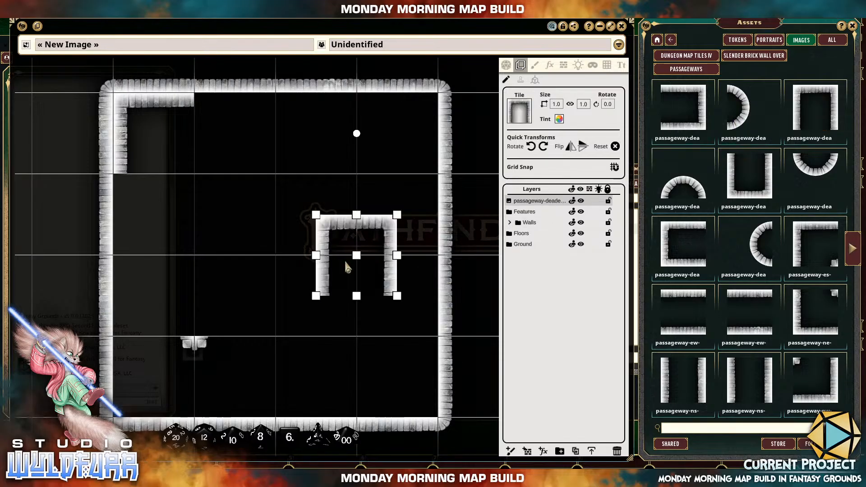
{"action": "left_click_drag", "start_coordinate": [387, 231], "coordinate": [184, 271]}
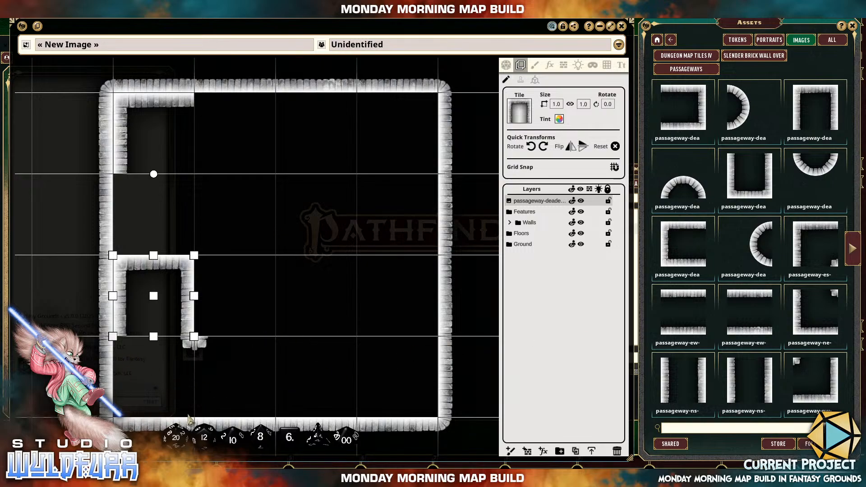
Place the wall-sw-0000 corner tile from the Slender Brick Wall Overlays assets in the room's lower-left corner square.
{"action": "left_click", "coordinate": [745, 57]}
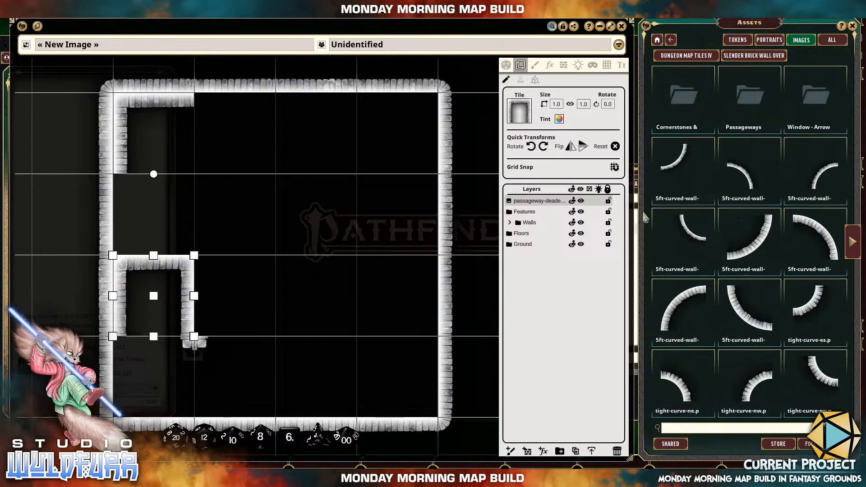
{"action": "left_click", "coordinate": [852, 242]}
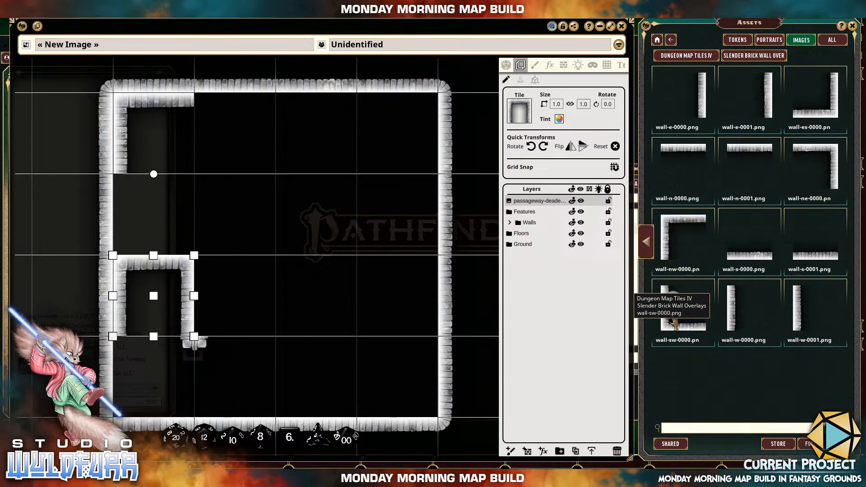
{"action": "mouse_move", "coordinate": [673, 320]}
{"action": "left_mouse_down"}
{"action": "mouse_move", "coordinate": [282, 241]}
{"action": "mouse_move", "coordinate": [650, 356]}
{"action": "mouse_move", "coordinate": [701, 315]}
{"action": "mouse_move", "coordinate": [673, 319]}
{"action": "left_mouse_up"}
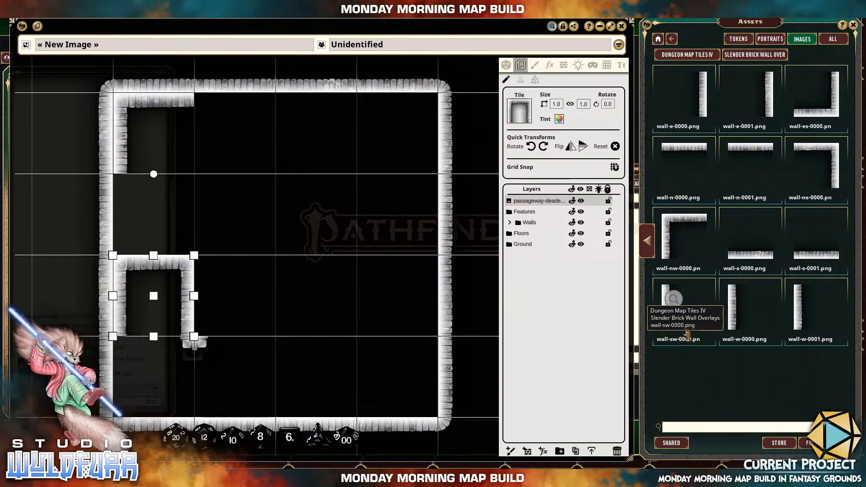
{"action": "left_click_drag", "start_coordinate": [687, 345], "coordinate": [133, 415]}
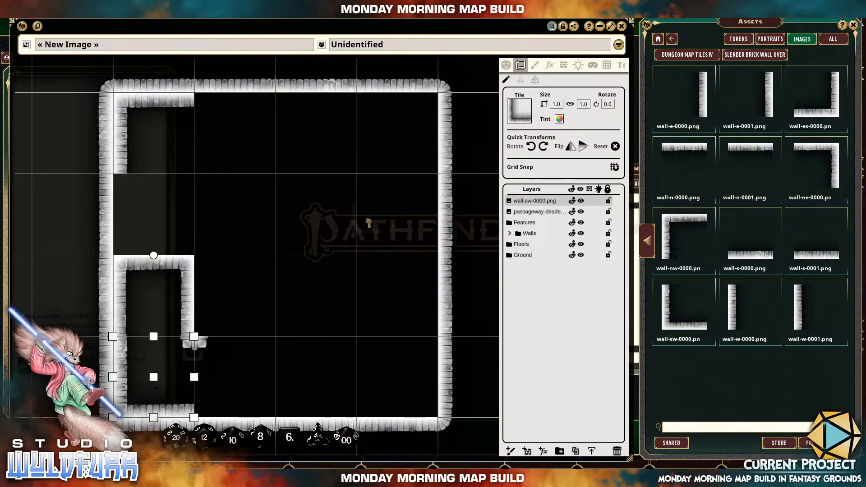
Place wall-sw-0000 against the left wall directly above the dead-end passageway, and wall-w-0000 along the passageway's right side.
{"action": "left_click_drag", "start_coordinate": [368, 223], "coordinate": [366, 220]}
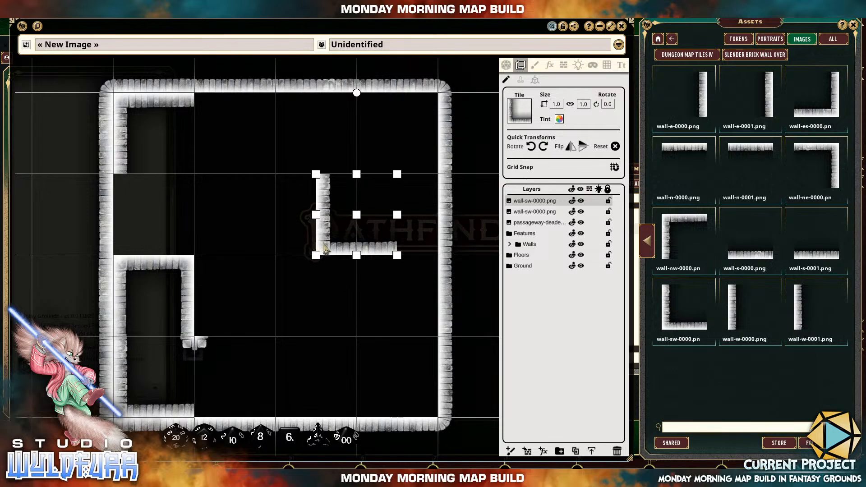
{"action": "left_click_drag", "start_coordinate": [326, 250], "coordinate": [122, 252]}
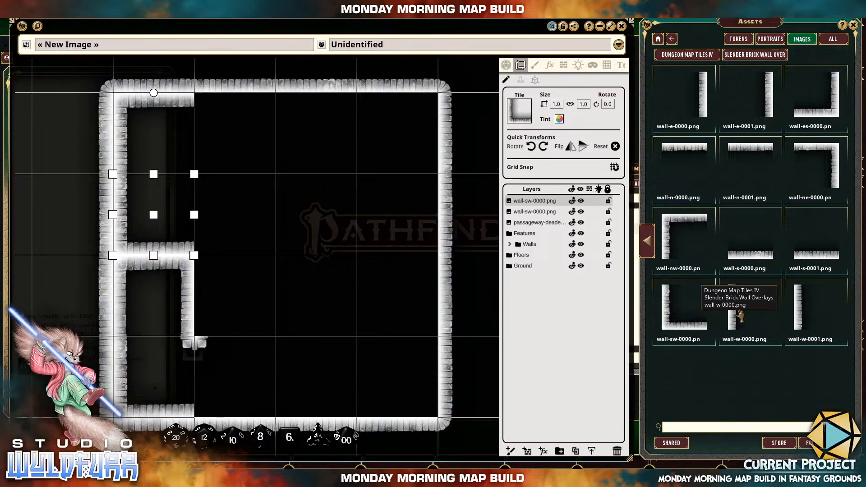
{"action": "left_click_drag", "start_coordinate": [732, 307], "coordinate": [210, 298]}
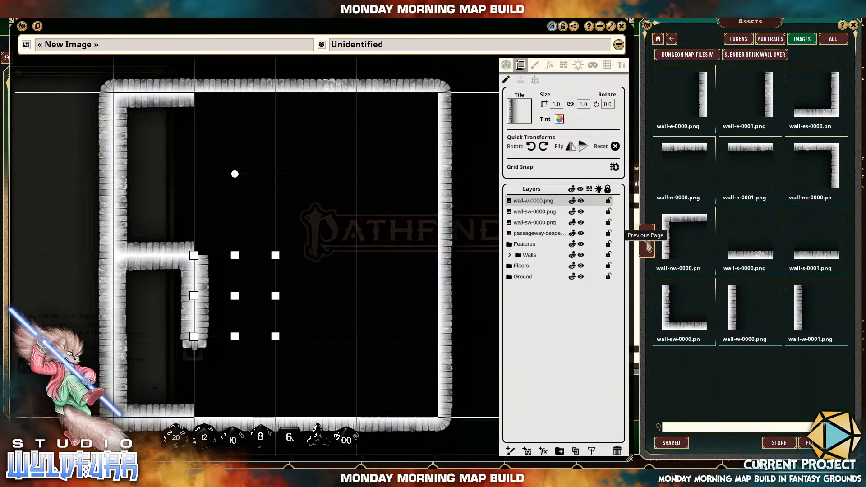
Place a cornerstone-sw-0000 tile from the Cornerstones & Doorways assets at the outer corner above the dead-end passageway.
{"action": "left_click", "coordinate": [649, 247]}
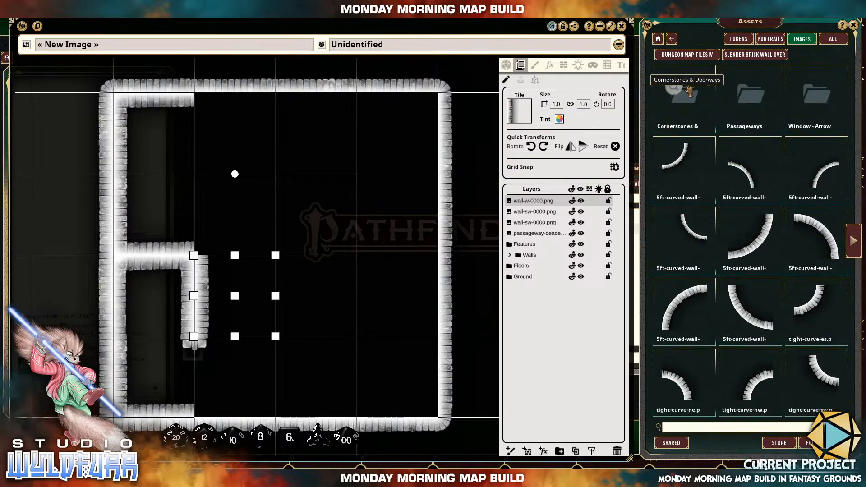
{"action": "left_click", "coordinate": [684, 101]}
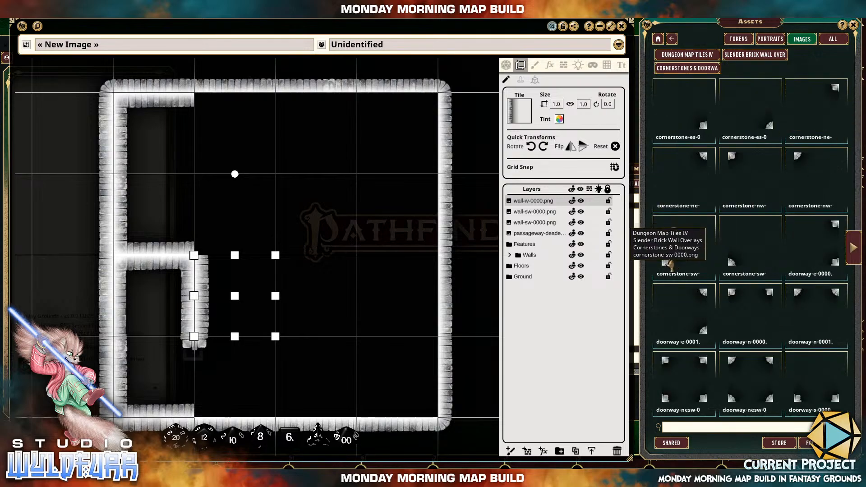
{"action": "left_click_drag", "start_coordinate": [669, 264], "coordinate": [207, 242]}
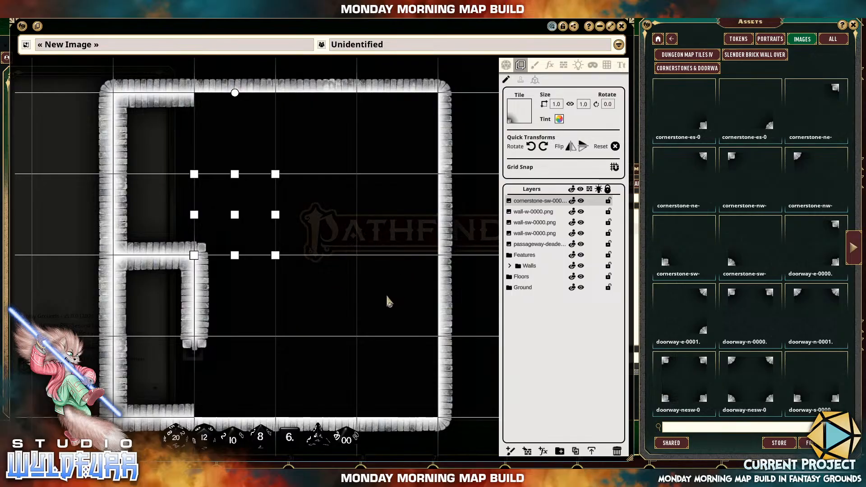
{"action": "left_click_drag", "start_coordinate": [386, 294], "coordinate": [368, 241]}
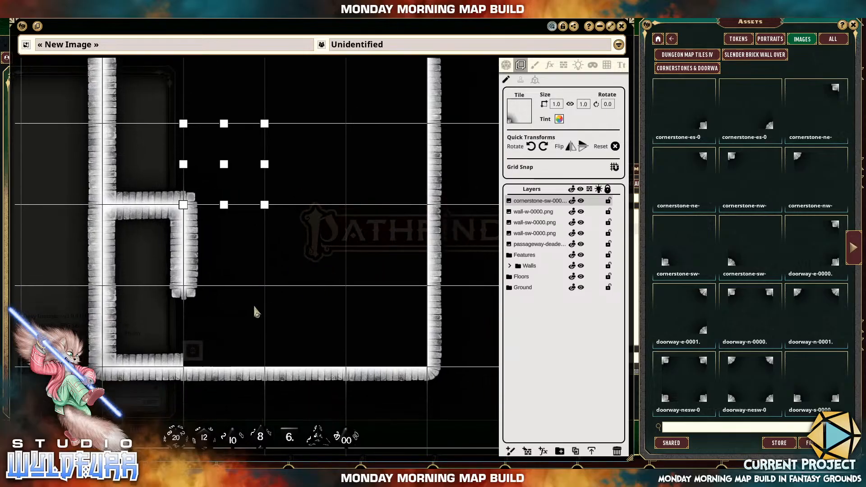
{"action": "left_click_drag", "start_coordinate": [186, 261], "coordinate": [229, 289]}
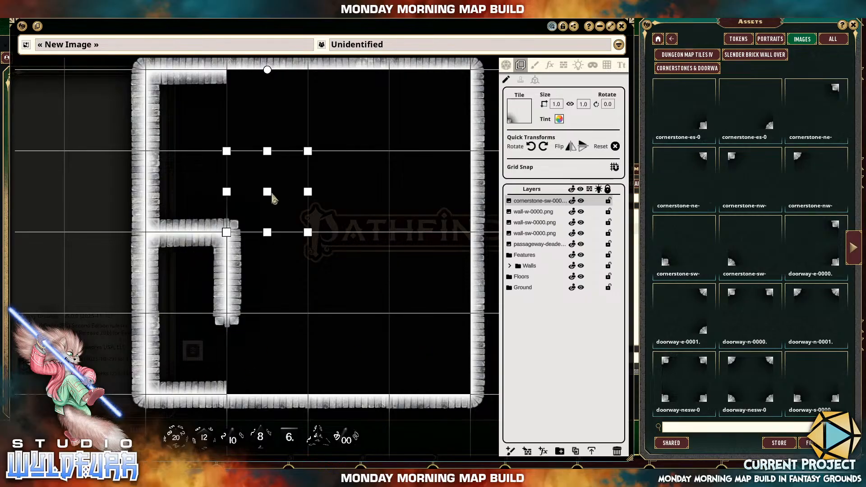
{"action": "left_click_drag", "start_coordinate": [381, 270], "coordinate": [377, 298]}
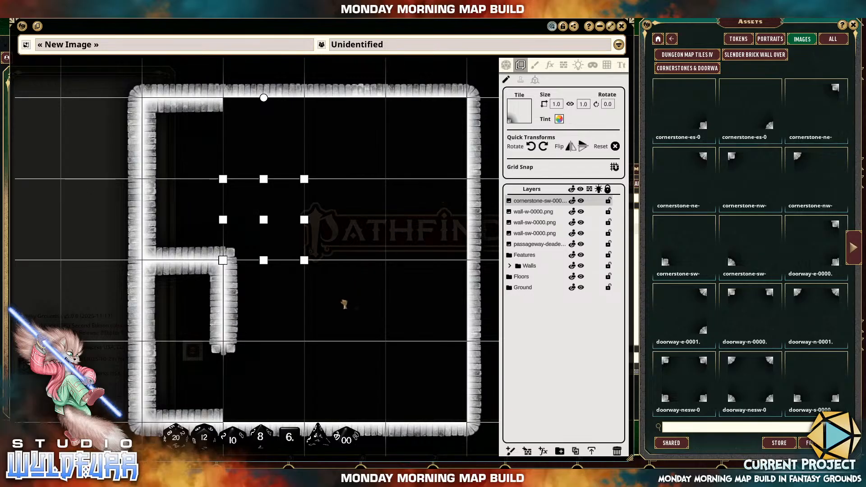
Place cornerstone-es-0000 in the top square and a cornerstone-ne tile in the bottom square of the room's second column.
{"action": "left_click_drag", "start_coordinate": [345, 305], "coordinate": [309, 186]}
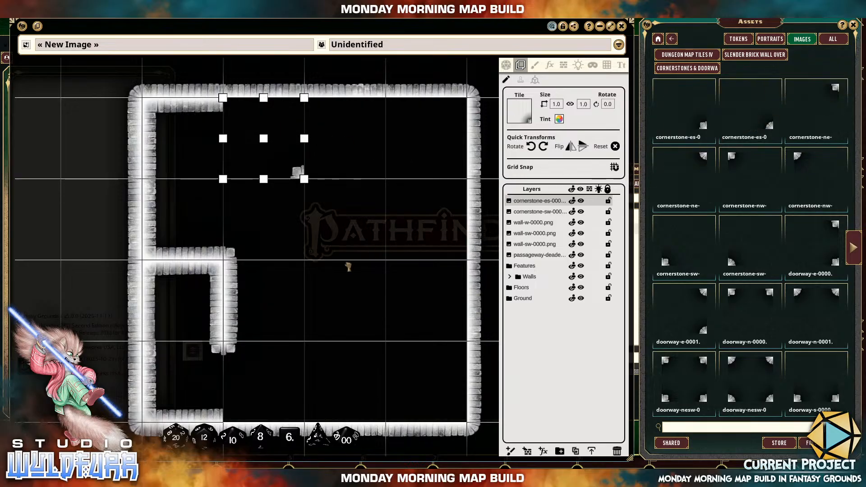
{"action": "left_click_drag", "start_coordinate": [349, 266], "coordinate": [346, 267]}
{"action": "left_click_drag", "start_coordinate": [380, 235], "coordinate": [297, 357]}
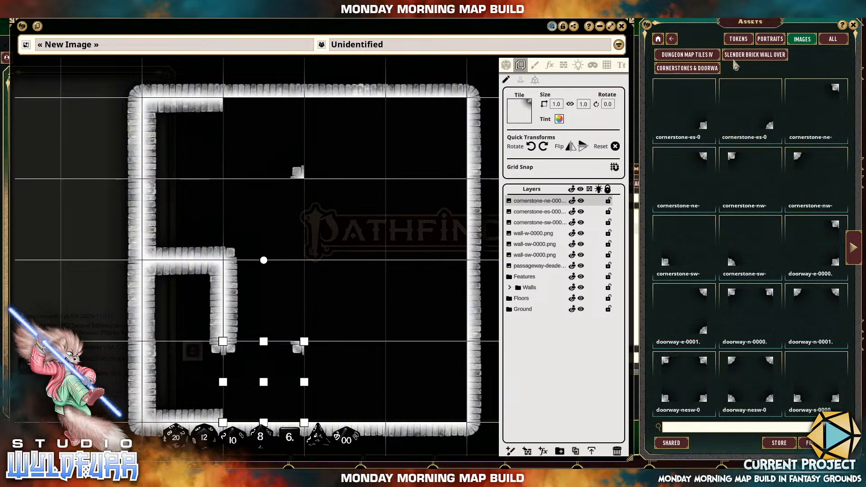
Join the two second-column cornerstones with wall-e-0000 in the second row and wall-e-0001 in the third row.
{"action": "left_click", "coordinate": [750, 54]}
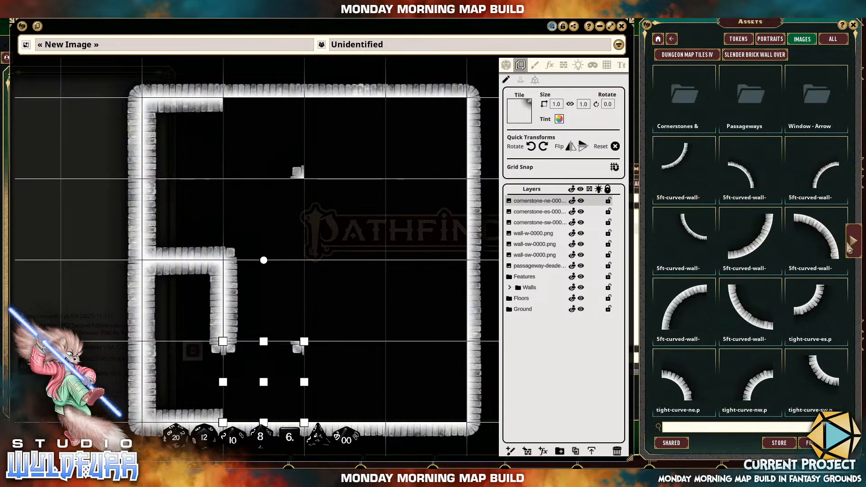
{"action": "left_click", "coordinate": [854, 240]}
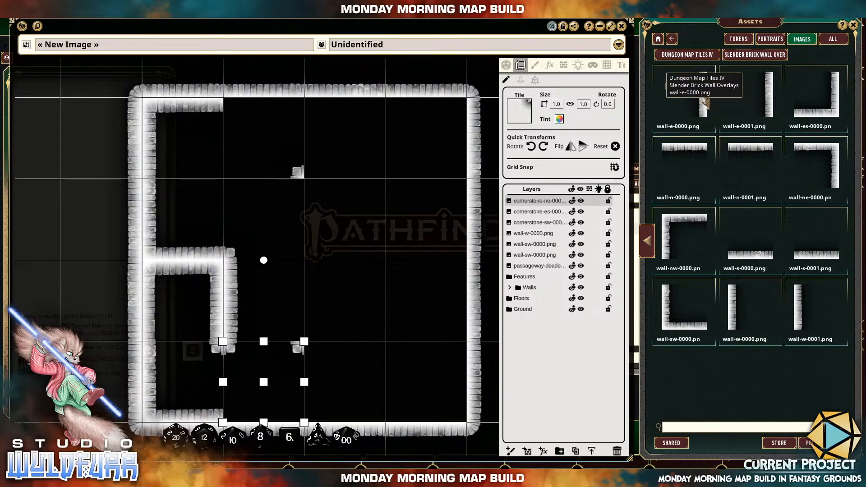
{"action": "mouse_move", "coordinate": [302, 213]}
{"action": "left_mouse_down"}
{"action": "mouse_move", "coordinate": [336, 221]}
{"action": "mouse_move", "coordinate": [304, 220]}
{"action": "left_mouse_up"}
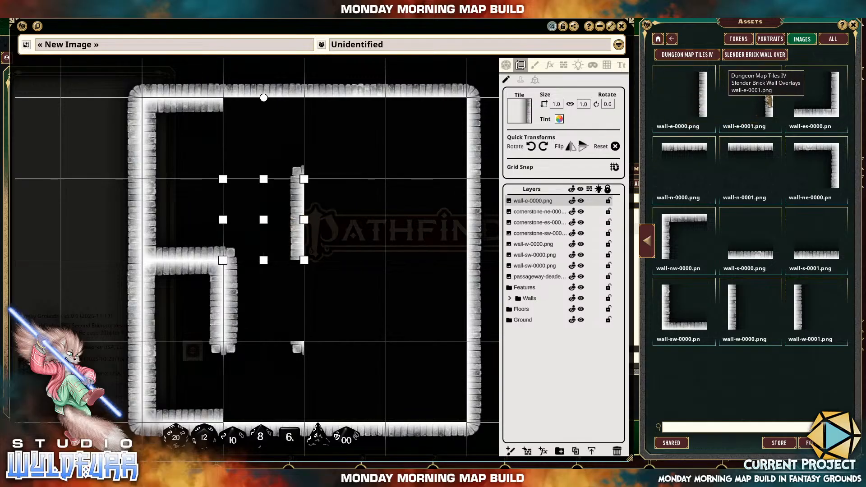
{"action": "left_click_drag", "start_coordinate": [369, 294], "coordinate": [303, 307]}
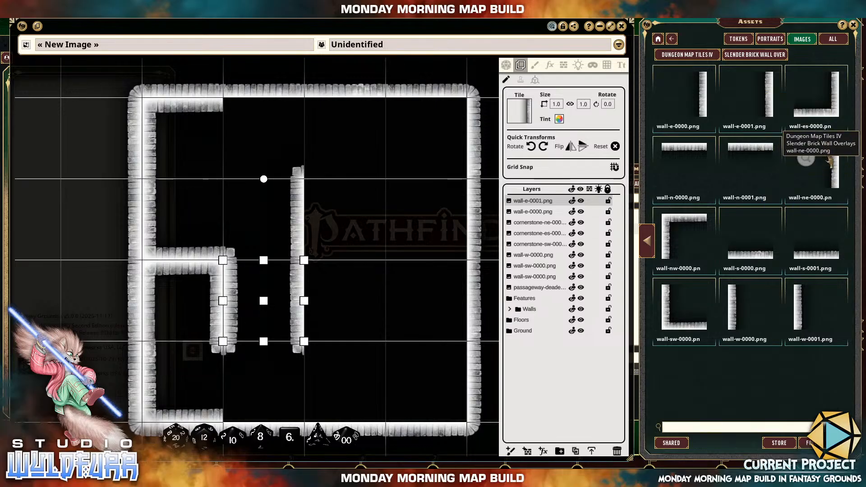
Line the room's right column with wall-ne-0000 in the first and third rows and wall-es-0000 in the second and fourth rows.
{"action": "left_click_drag", "start_coordinate": [565, 207], "coordinate": [465, 297]}
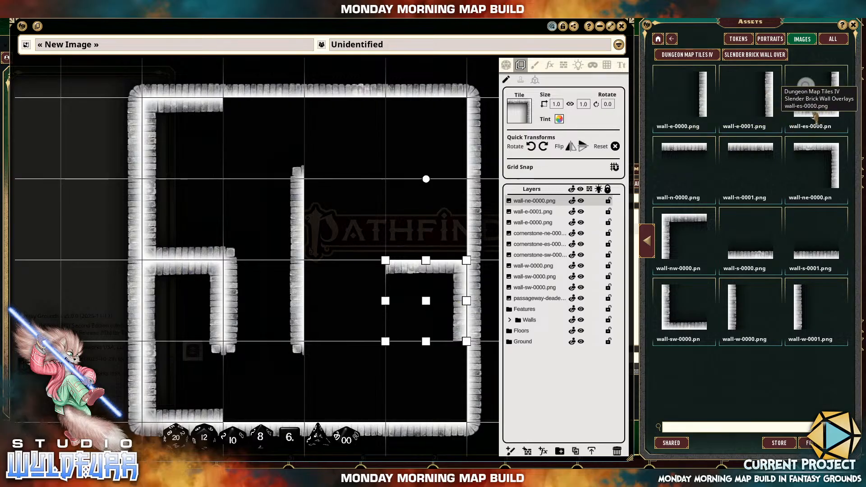
{"action": "left_click_drag", "start_coordinate": [427, 195], "coordinate": [455, 258]}
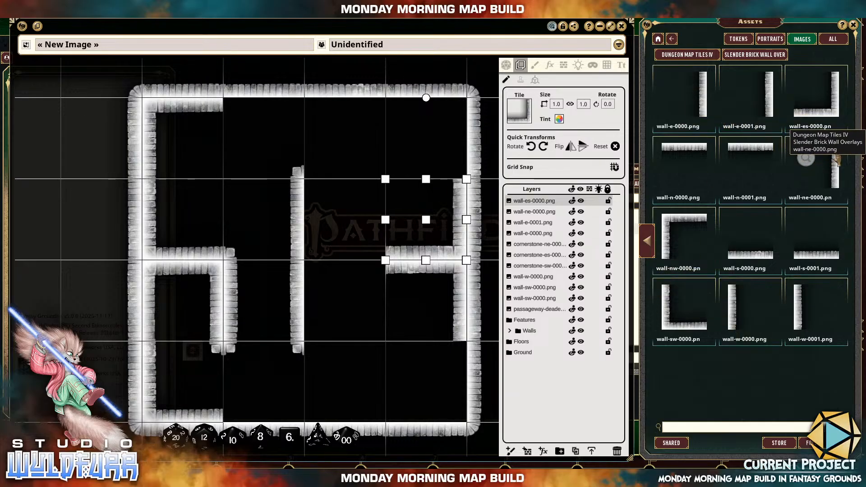
{"action": "left_click_drag", "start_coordinate": [807, 159], "coordinate": [457, 143]}
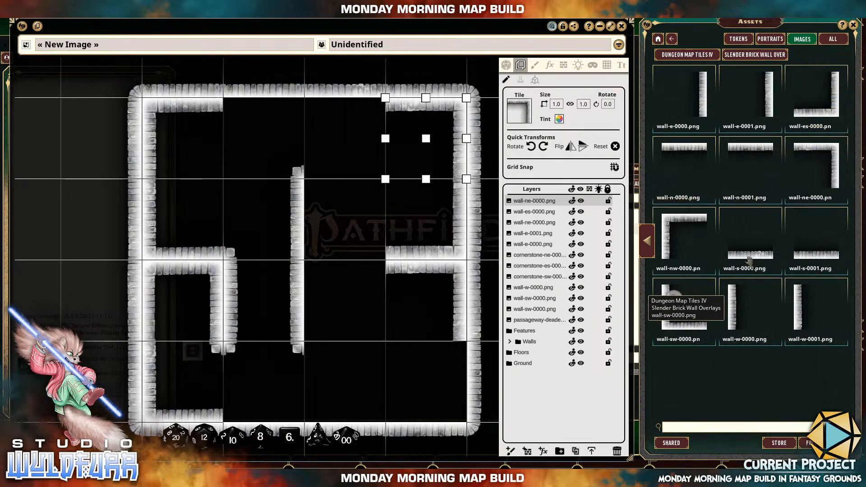
{"action": "left_click_drag", "start_coordinate": [829, 110], "coordinate": [374, 258]}
{"action": "left_click_drag", "start_coordinate": [417, 298], "coordinate": [456, 420]}
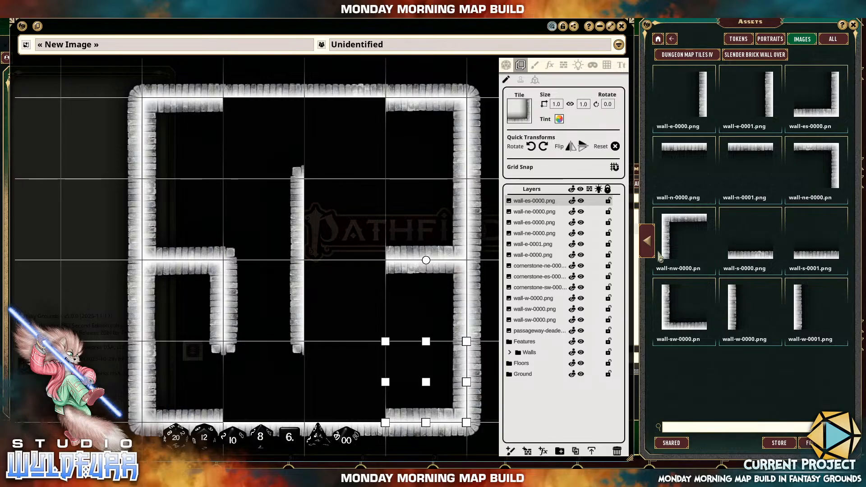
In the third column, place wall-nw-0000 in the third row and wall-sw-0000 in the second row against the central wall.
{"action": "mouse_move", "coordinate": [674, 229]}
{"action": "left_mouse_down"}
{"action": "mouse_move", "coordinate": [379, 228]}
{"action": "mouse_move", "coordinate": [675, 225]}
{"action": "left_mouse_up"}
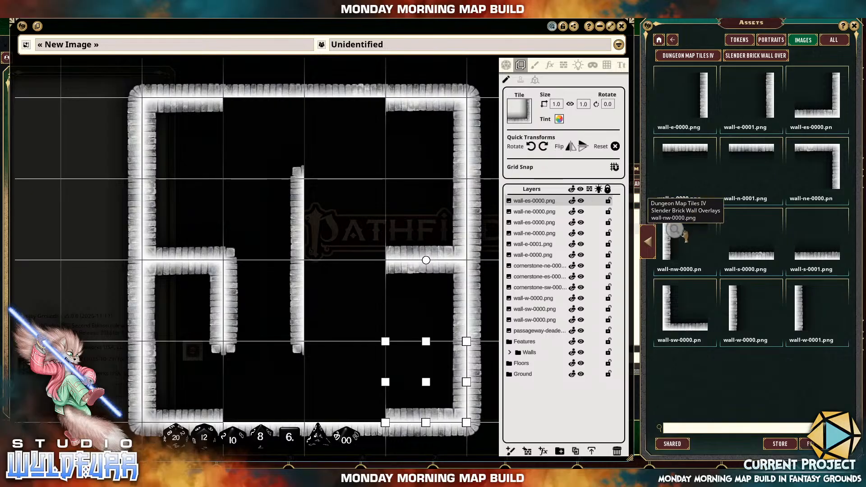
{"action": "left_click_drag", "start_coordinate": [687, 254], "coordinate": [401, 267]}
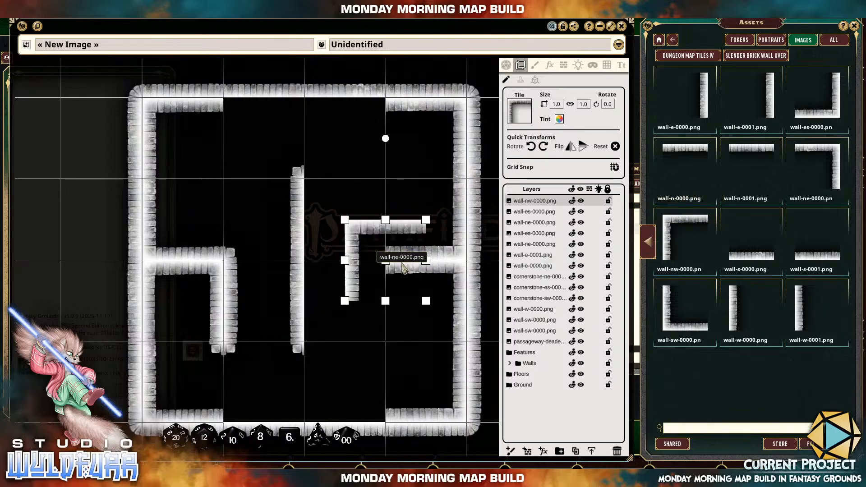
{"action": "left_click_drag", "start_coordinate": [401, 233], "coordinate": [361, 274]}
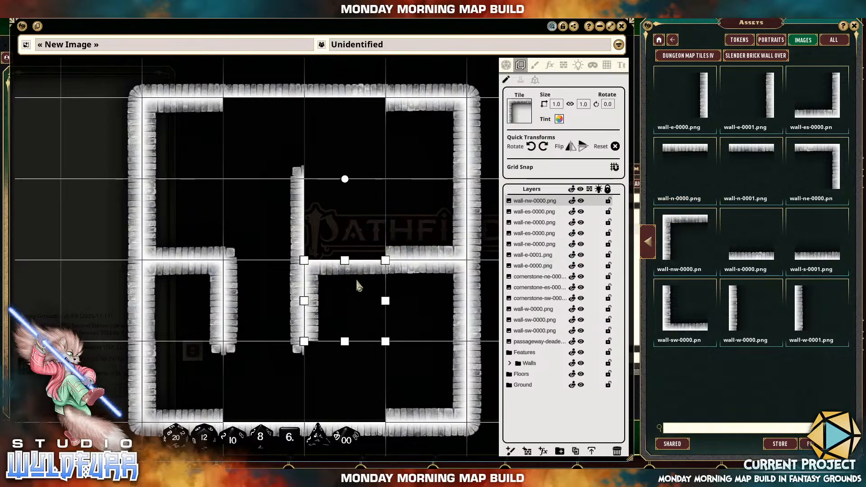
{"action": "left_click_drag", "start_coordinate": [682, 328], "coordinate": [365, 208]}
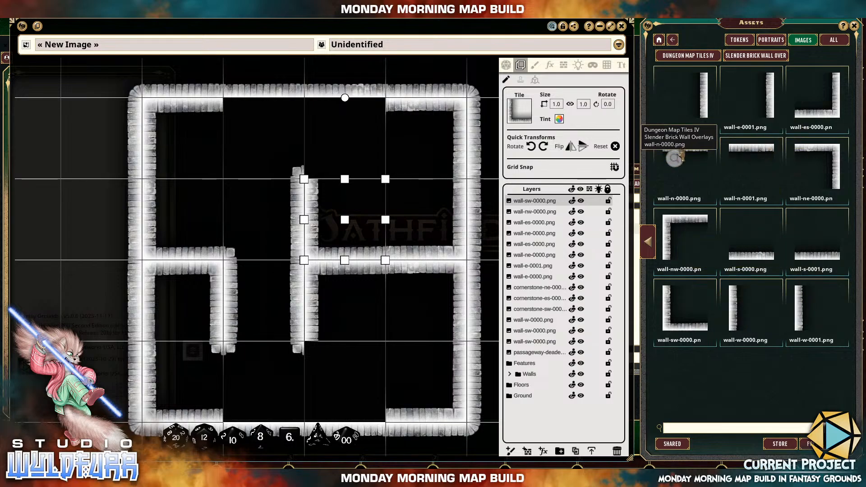
Place wall-n-0000 in the top square and wall-s-0000 in the bottom square of the room's second column.
{"action": "left_click_drag", "start_coordinate": [681, 156], "coordinate": [246, 139]}
{"action": "left_click_drag", "start_coordinate": [246, 138], "coordinate": [243, 133]}
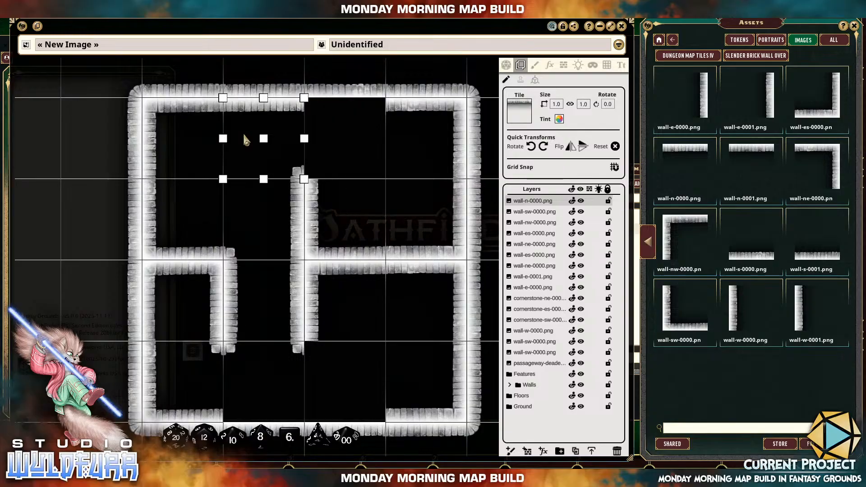
{"action": "left_click_drag", "start_coordinate": [760, 247], "coordinate": [266, 373]}
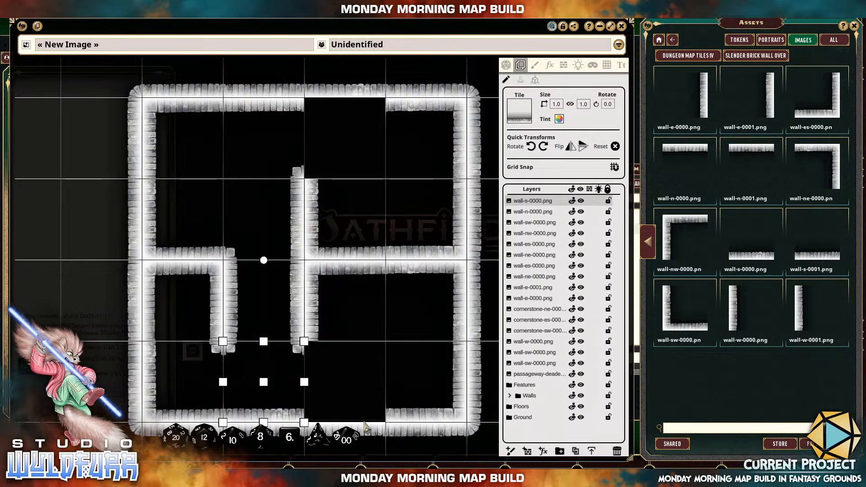
Open the Window - Arrow Slit assets inside Slender Brick Wall Overlays.
{"action": "left_click_drag", "start_coordinate": [377, 292], "coordinate": [382, 203]}
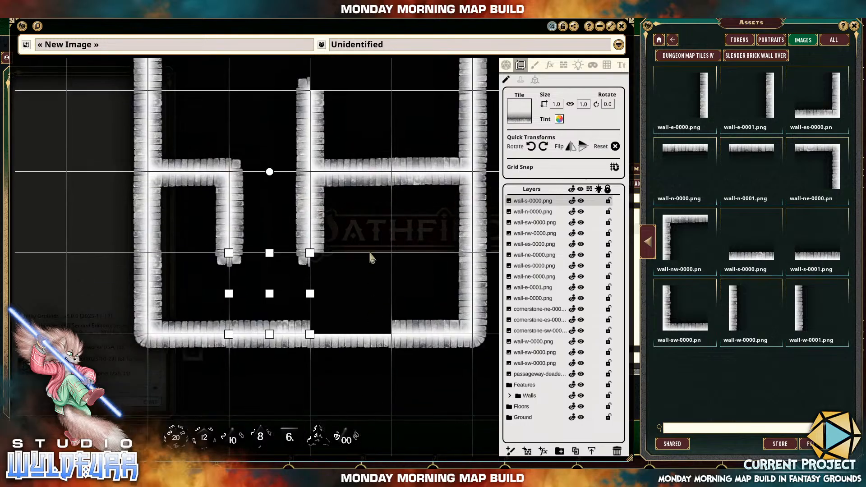
{"action": "left_click_drag", "start_coordinate": [369, 253], "coordinate": [368, 386]}
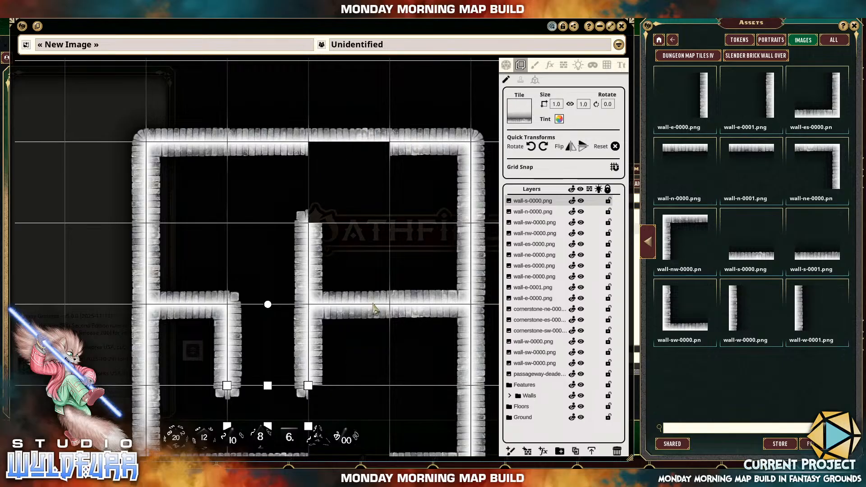
{"action": "left_click_drag", "start_coordinate": [376, 304], "coordinate": [377, 259]}
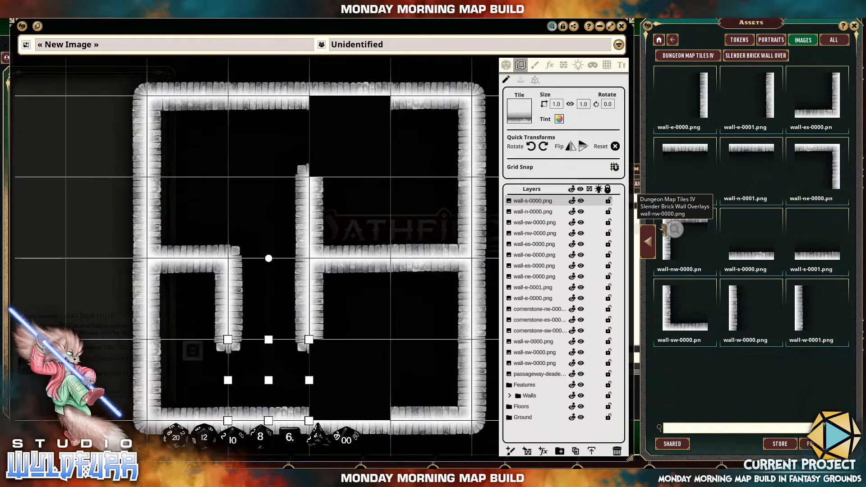
{"action": "scroll", "coordinate": [654, 243], "scroll_direction": "up", "scroll_amount": 5}
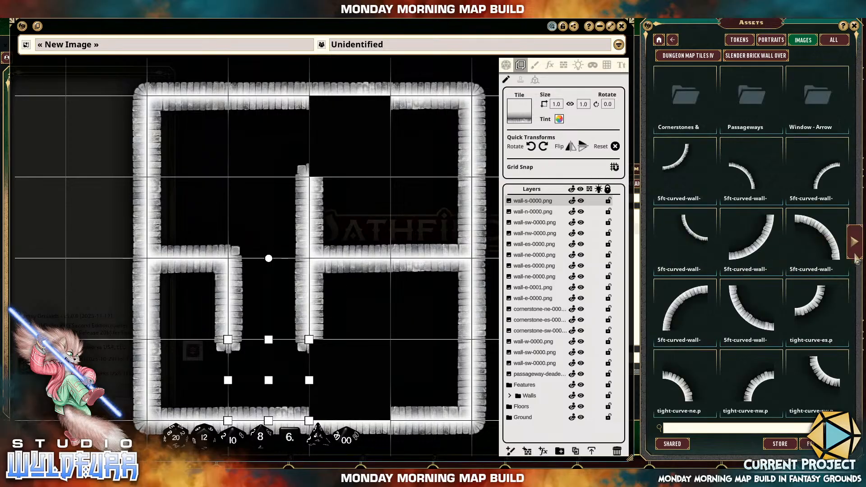
{"action": "left_click", "coordinate": [711, 59]}
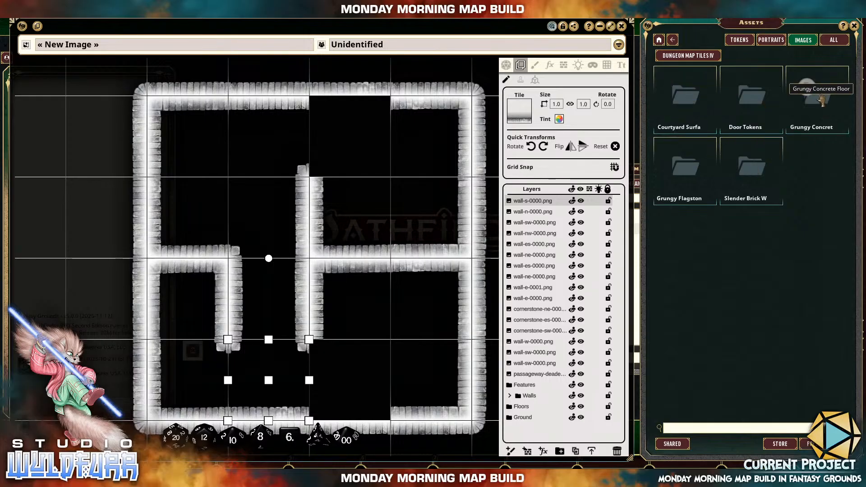
{"action": "left_click", "coordinate": [755, 168]}
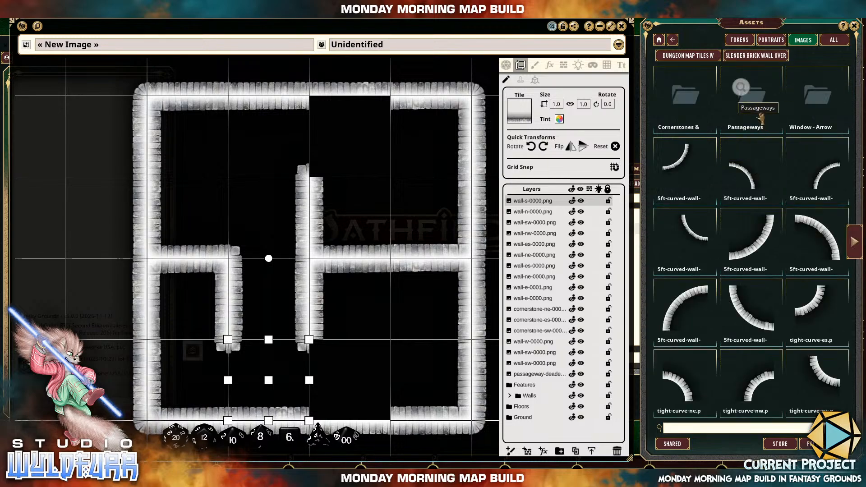
{"action": "left_click", "coordinate": [814, 102]}
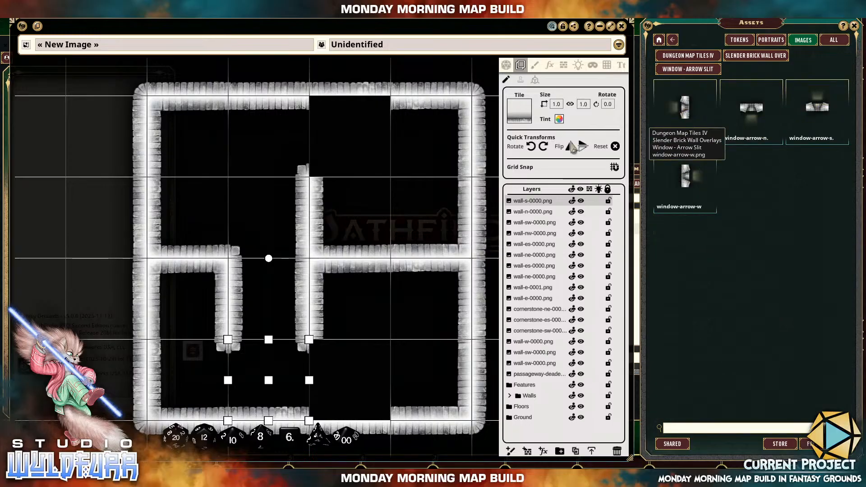
Delete the outer wall tiles closing off the top and bottom of the room's third column.
{"action": "left_click", "coordinate": [366, 94]}
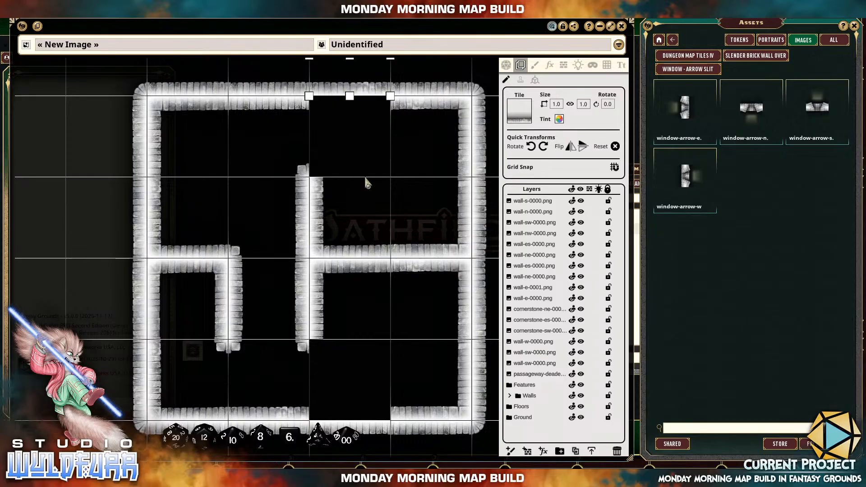
{"action": "key", "text": "Delete"}
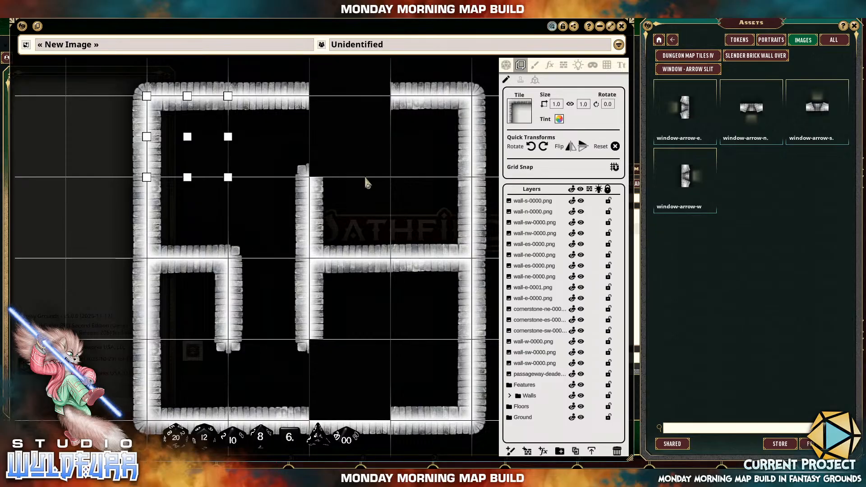
{"action": "left_click", "coordinate": [380, 434]}
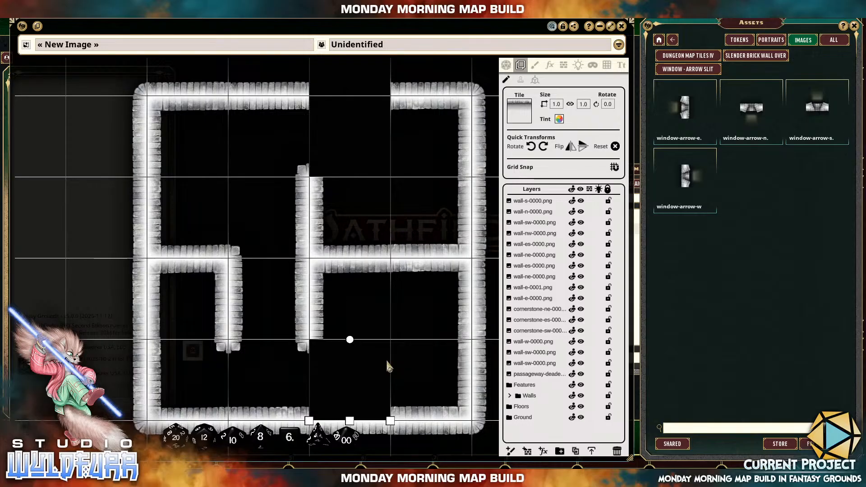
{"action": "left_click_drag", "start_coordinate": [421, 342], "coordinate": [424, 272]}
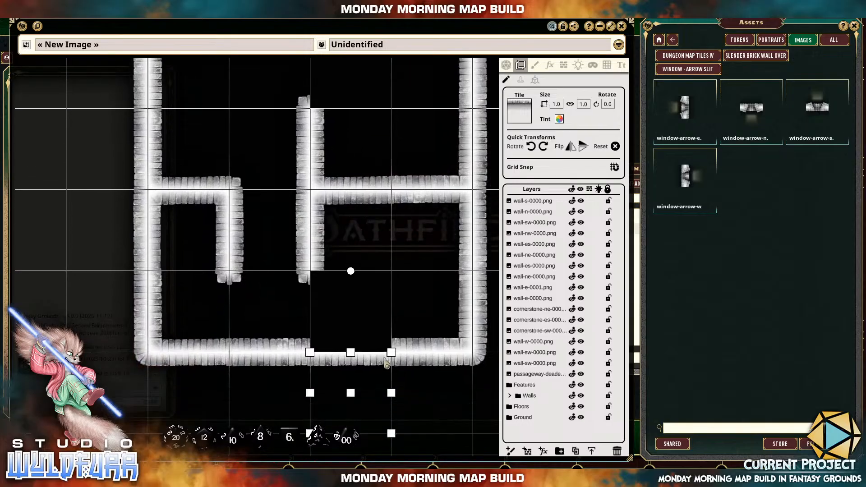
{"action": "key", "text": "Left"}
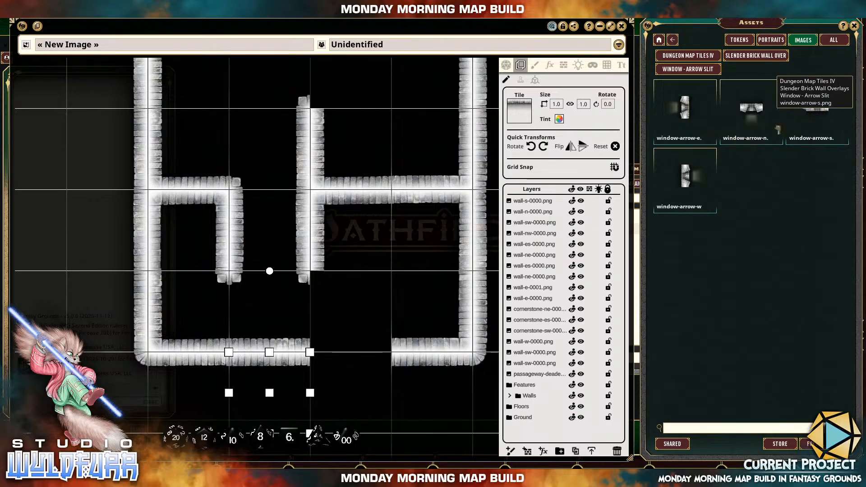
Place window-arrow-s in the bottom wall gap and window-arrow-n in the top wall gap of the third column.
{"action": "left_click_drag", "start_coordinate": [386, 263], "coordinate": [386, 355]}
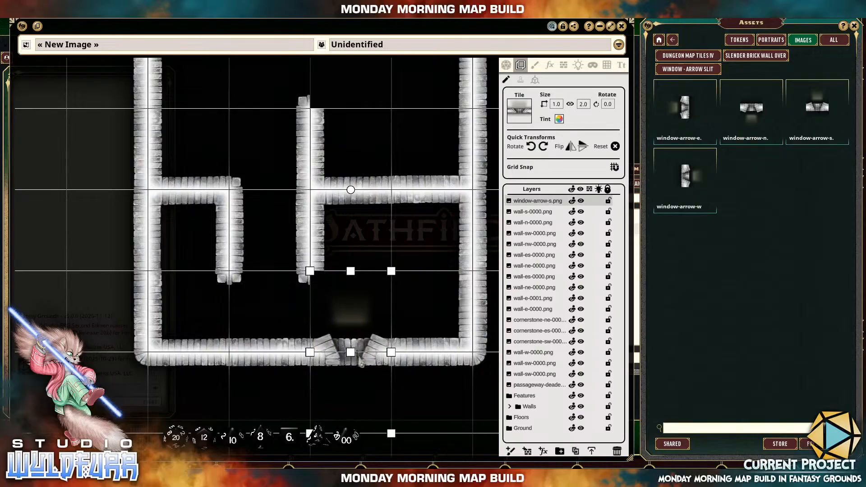
{"action": "left_click_drag", "start_coordinate": [391, 186], "coordinate": [390, 349]}
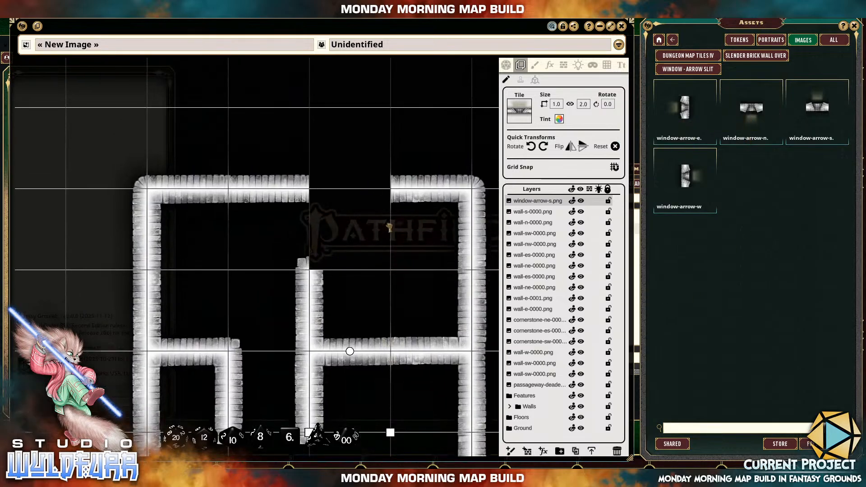
{"action": "left_click_drag", "start_coordinate": [389, 228], "coordinate": [386, 204]}
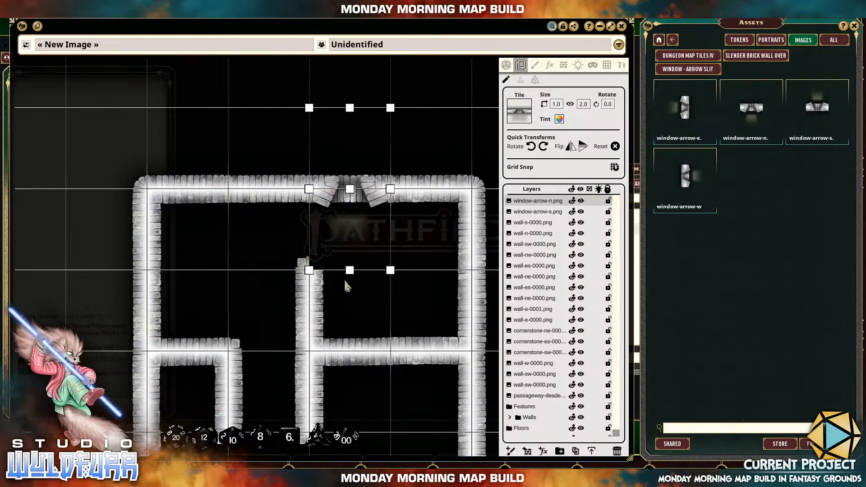
{"action": "left_click_drag", "start_coordinate": [348, 286], "coordinate": [352, 244]}
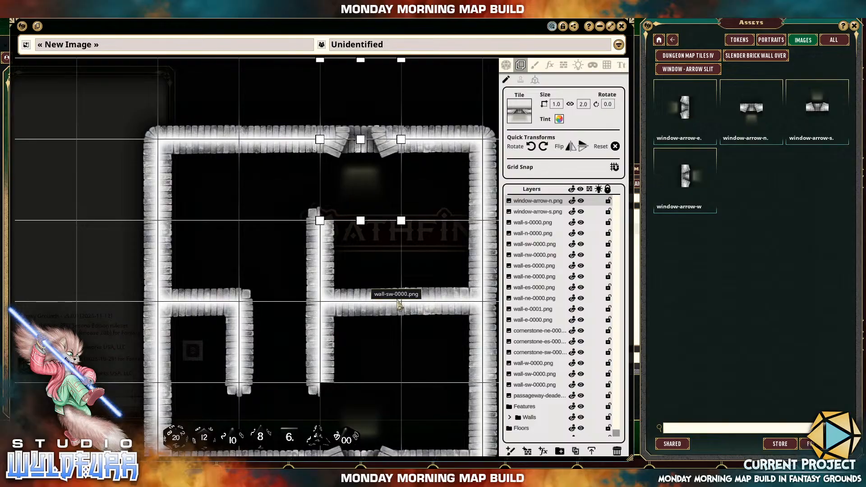
{"action": "left_click_drag", "start_coordinate": [384, 248], "coordinate": [363, 204]}
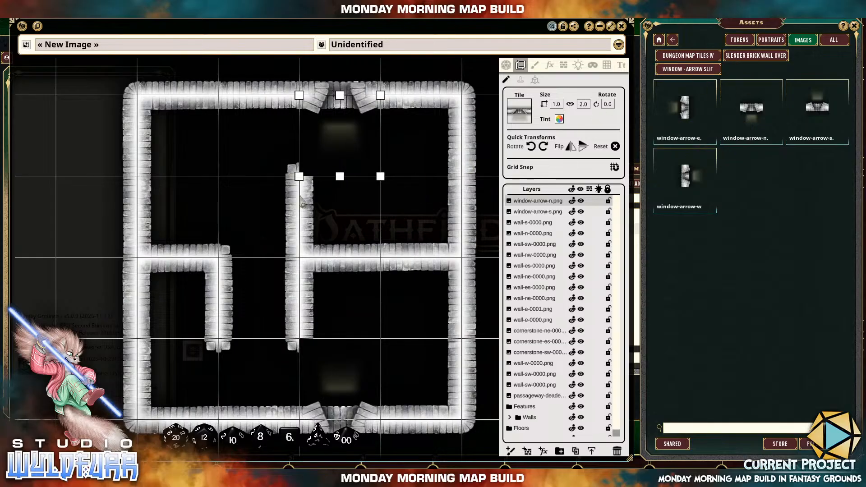
From Cornerstones & Doorways, place cornerstone-nw-0000 in the third column's bottom square to finish the central wall's lower end.
{"action": "left_click", "coordinate": [740, 56]}
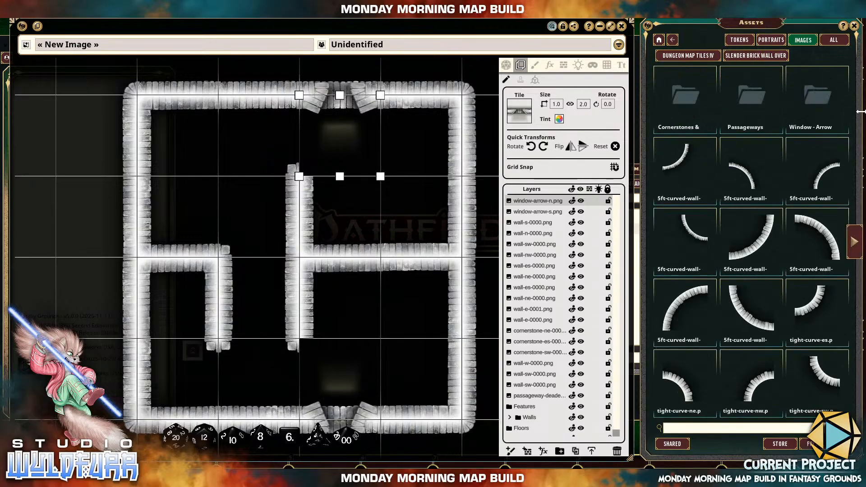
{"action": "left_click", "coordinate": [689, 100]}
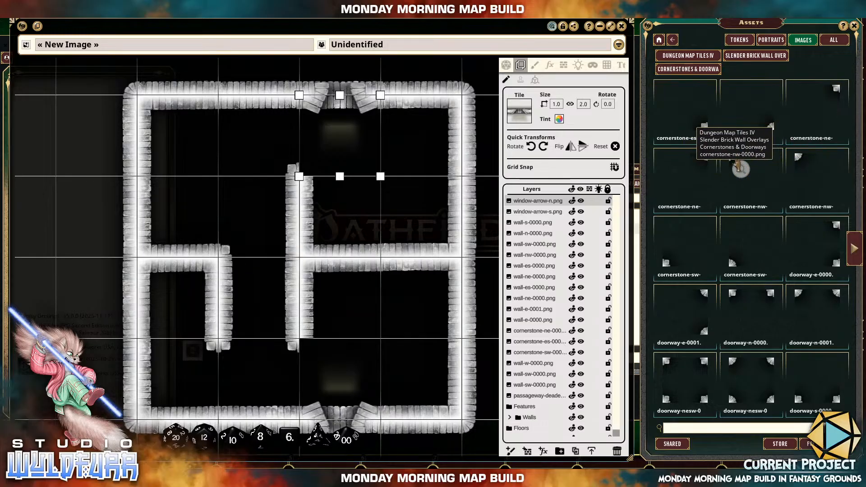
{"action": "left_click_drag", "start_coordinate": [368, 328], "coordinate": [369, 329]}
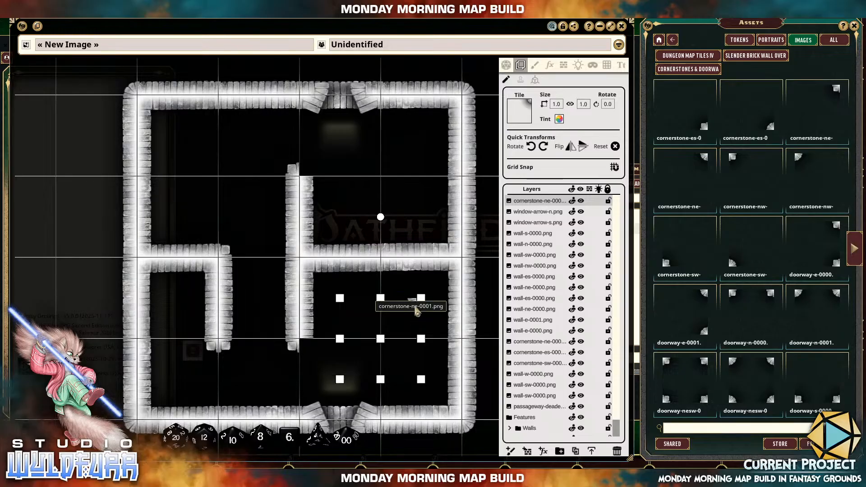
{"action": "key", "text": "Delete"}
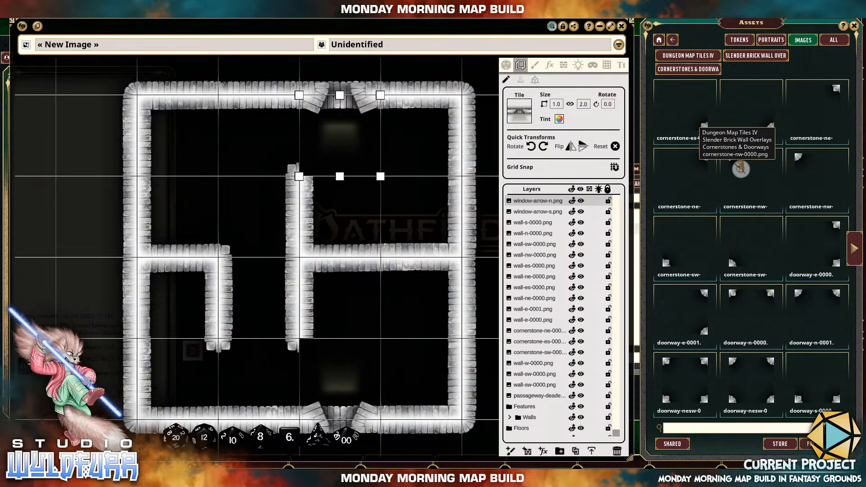
{"action": "left_click_drag", "start_coordinate": [740, 168], "coordinate": [423, 303]}
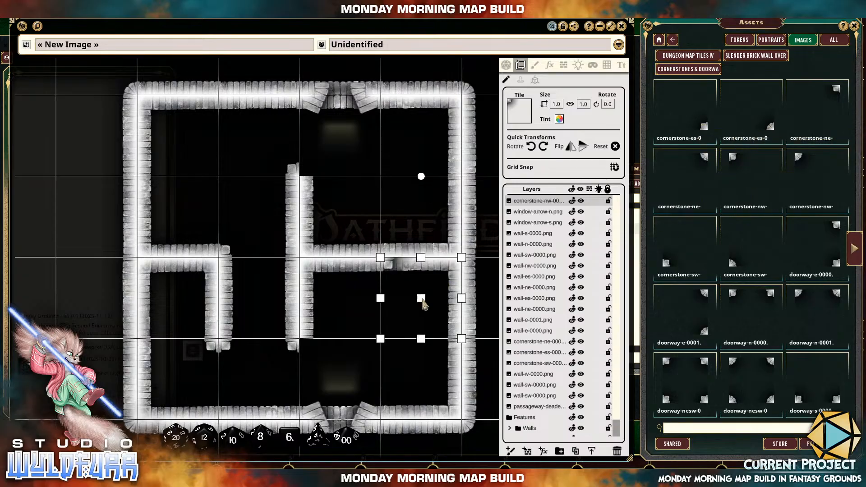
{"action": "left_click_drag", "start_coordinate": [383, 271], "coordinate": [324, 357]}
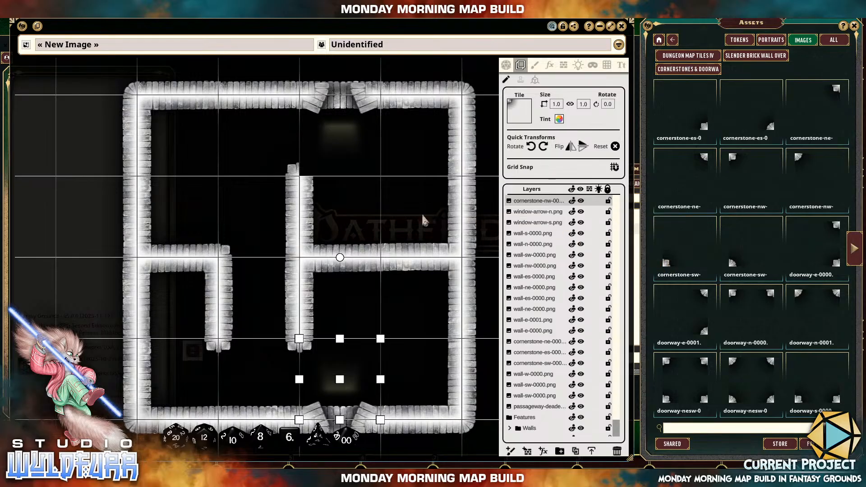
Place a cornerstone-sw tile in the third column's top square to finish the central wall's upper end.
{"action": "left_click_drag", "start_coordinate": [369, 201], "coordinate": [366, 195]}
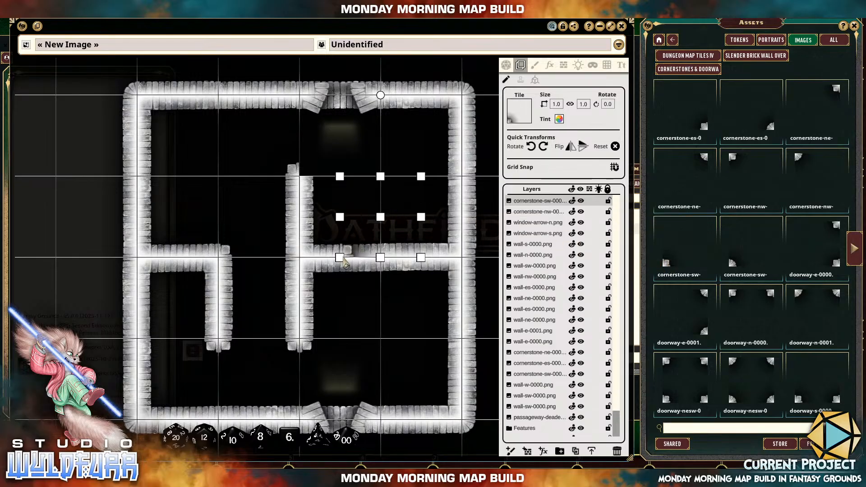
{"action": "left_click_drag", "start_coordinate": [350, 257], "coordinate": [317, 178]}
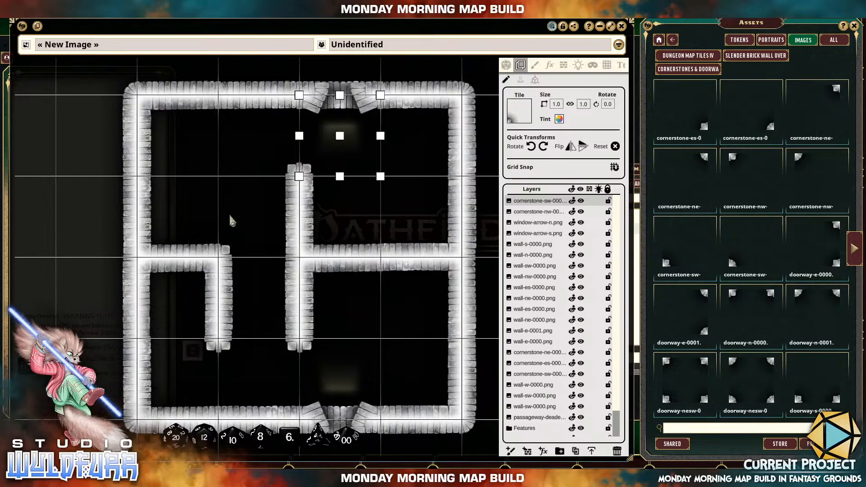
{"action": "left_click_drag", "start_coordinate": [314, 373], "coordinate": [296, 372]}
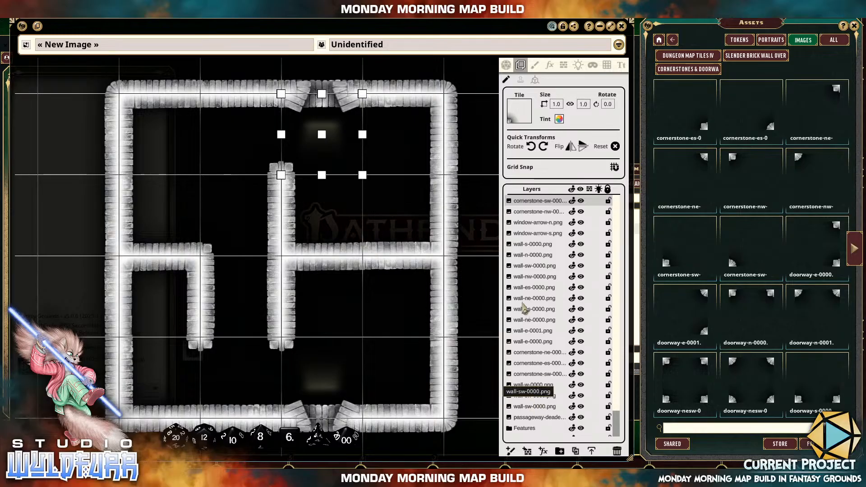
Select all loose wall, window, cornerstone and passageway layers and move them into the Walls folder.
{"action": "scroll", "coordinate": [543, 289], "scroll_direction": "down", "scroll_amount": 2}
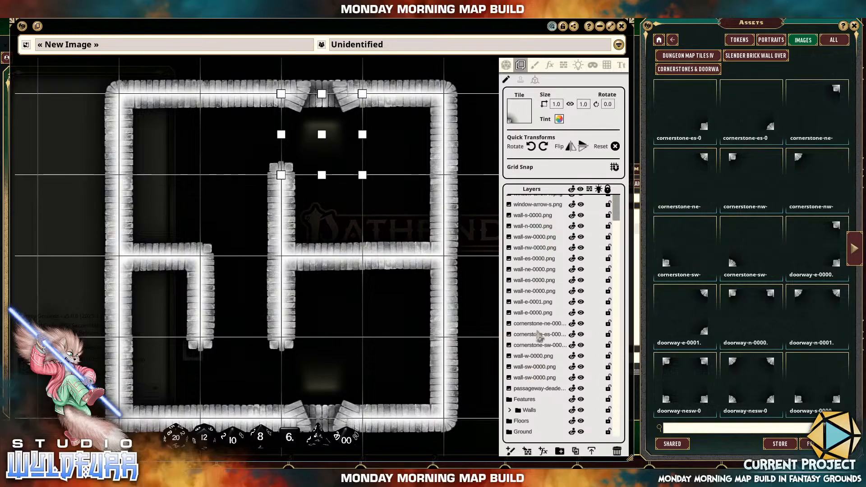
{"action": "left_click", "coordinate": [529, 389]}
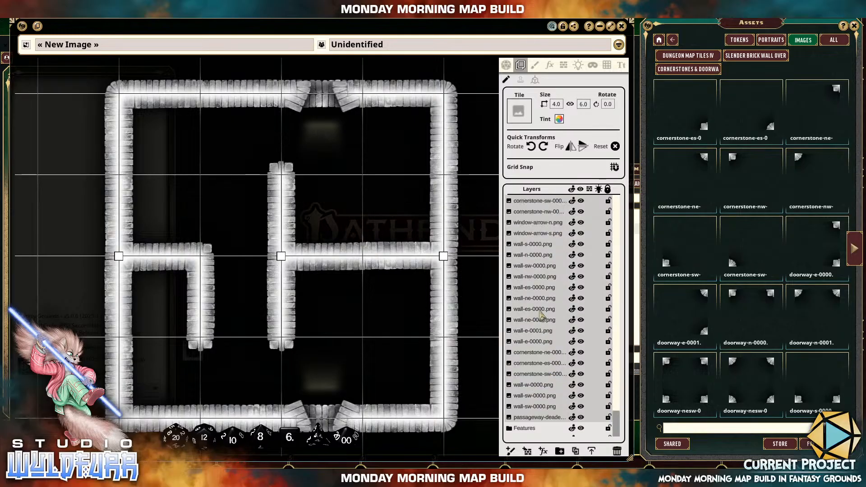
{"action": "scroll", "coordinate": [544, 289], "scroll_direction": "down", "scroll_amount": 2}
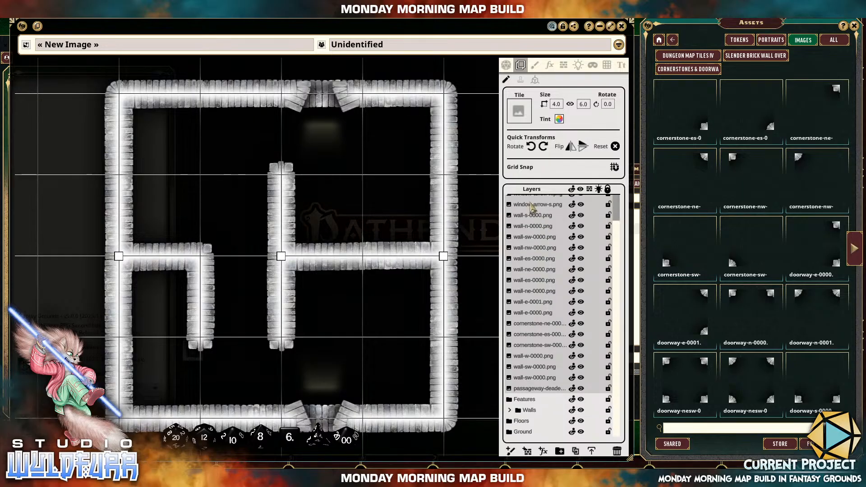
{"action": "left_click_drag", "start_coordinate": [528, 204], "coordinate": [558, 337]}
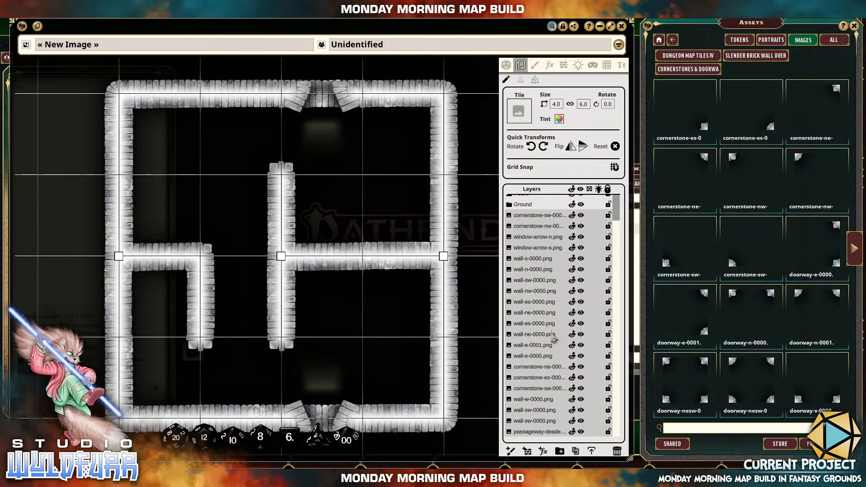
{"action": "scroll", "coordinate": [543, 299], "scroll_direction": "up", "scroll_amount": 2}
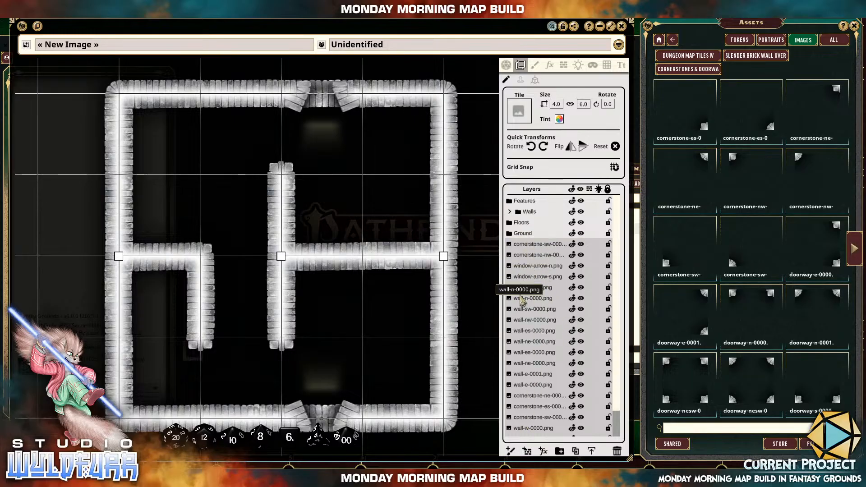
{"action": "left_click_drag", "start_coordinate": [520, 296], "coordinate": [527, 215]}
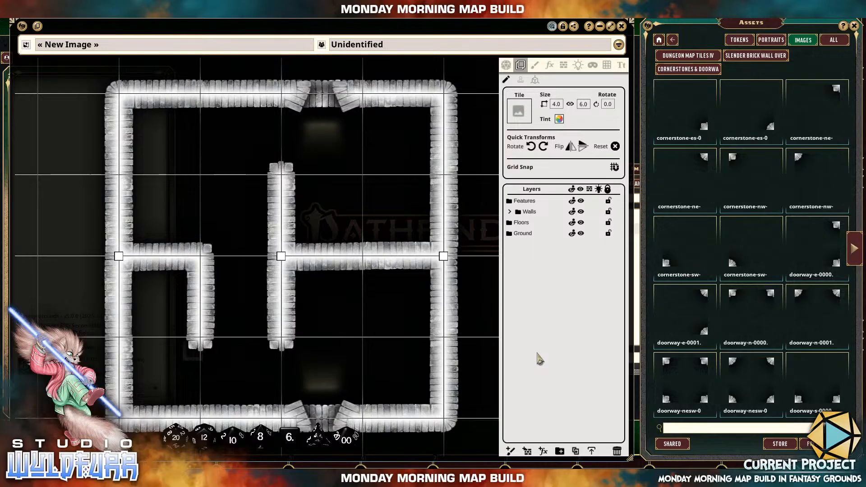
Toggle the Walls folder's visibility off and back on, and lock the folder.
{"action": "left_click", "coordinate": [582, 216]}
{"action": "left_click", "coordinate": [582, 216]}
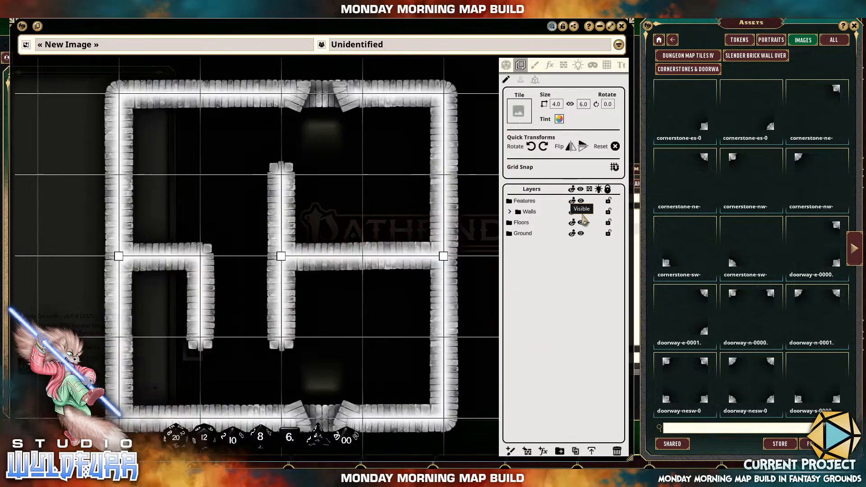
{"action": "left_click", "coordinate": [582, 216]}
{"action": "left_click", "coordinate": [583, 217]}
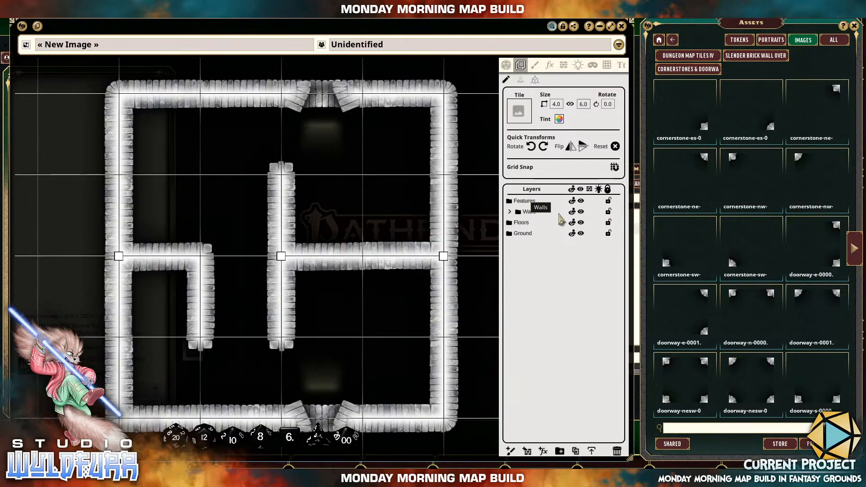
{"action": "left_click", "coordinate": [609, 211]}
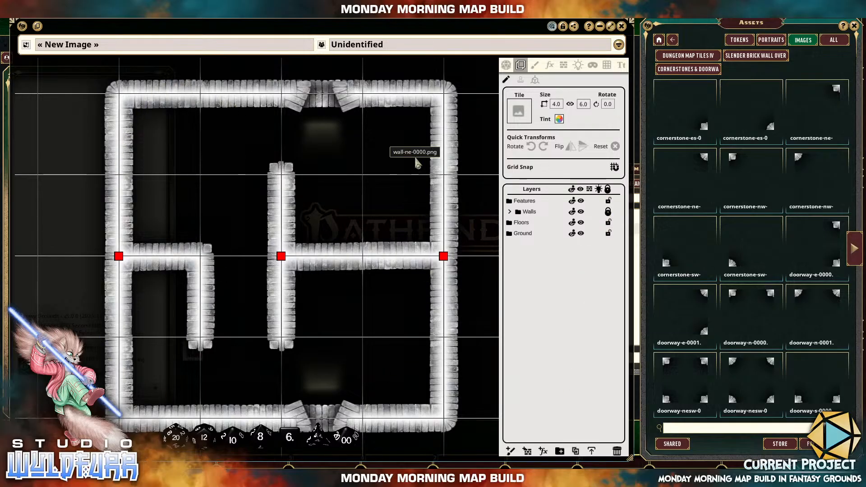
Select several wall tiles around the map to check that the Walls folder's lock applies to them.
{"action": "left_click", "coordinate": [287, 213]}
{"action": "key", "text": "Tab"}
{"action": "left_click", "coordinate": [400, 270]}
{"action": "key", "text": "Tab"}
{"action": "key", "text": "Tab"}
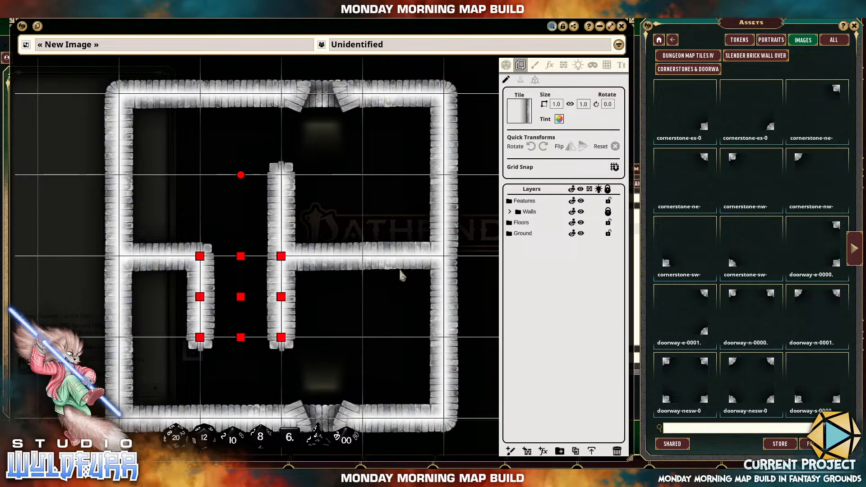
{"action": "key", "text": "Tab"}
{"action": "key", "text": "Tab"}
{"action": "key", "text": "Tab"}
{"action": "key", "text": "Tab"}
{"action": "key", "text": "Tab"}
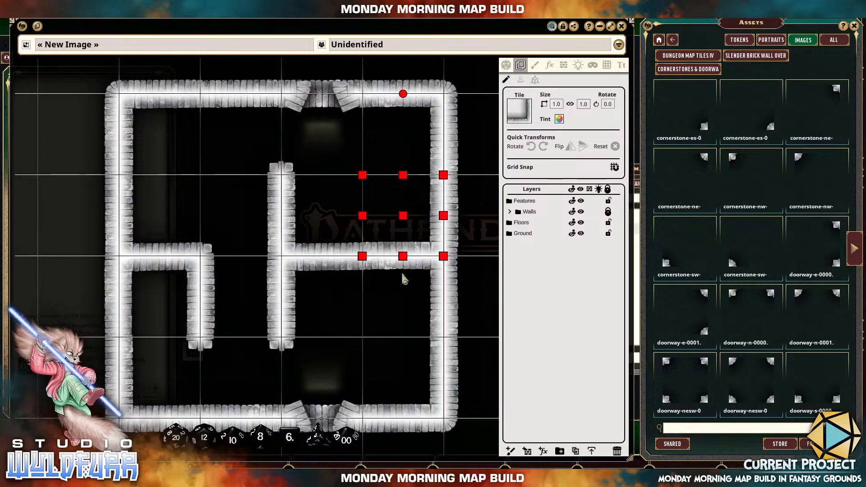
{"action": "key", "text": "Tab"}
{"action": "key", "text": "Tab"}
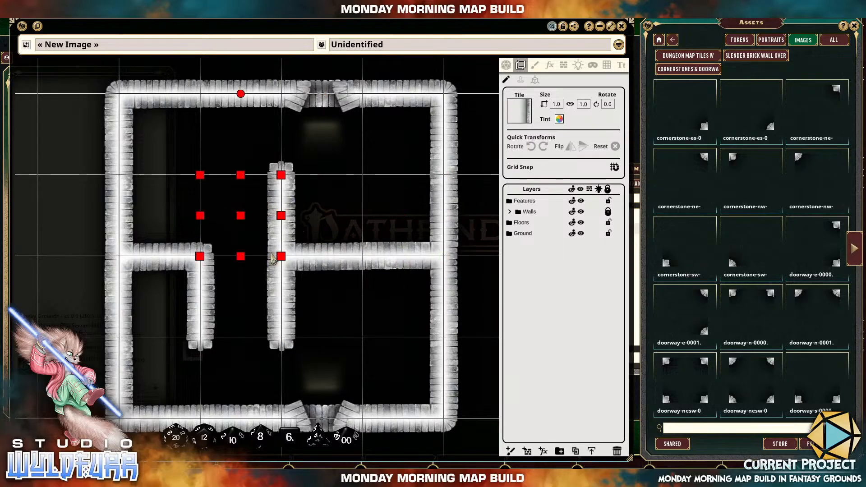
{"action": "left_click", "coordinate": [425, 94]}
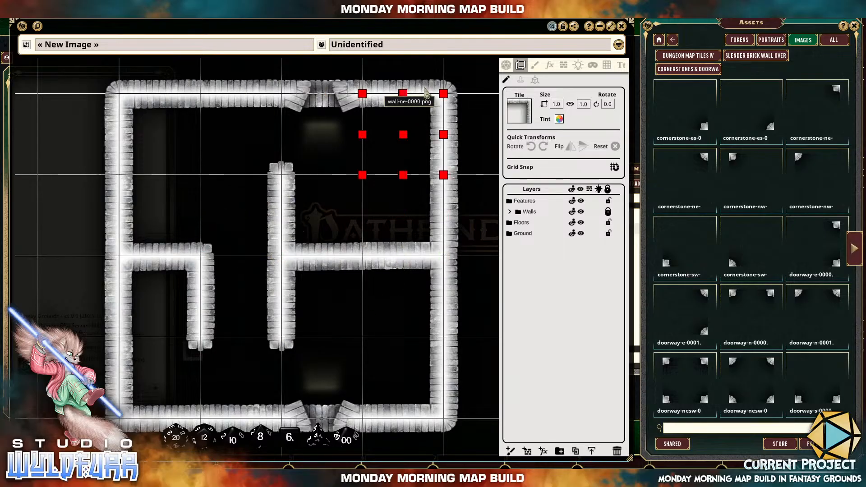
{"action": "left_click", "coordinate": [425, 88]}
{"action": "left_click", "coordinate": [349, 243]}
{"action": "left_click", "coordinate": [312, 277]}
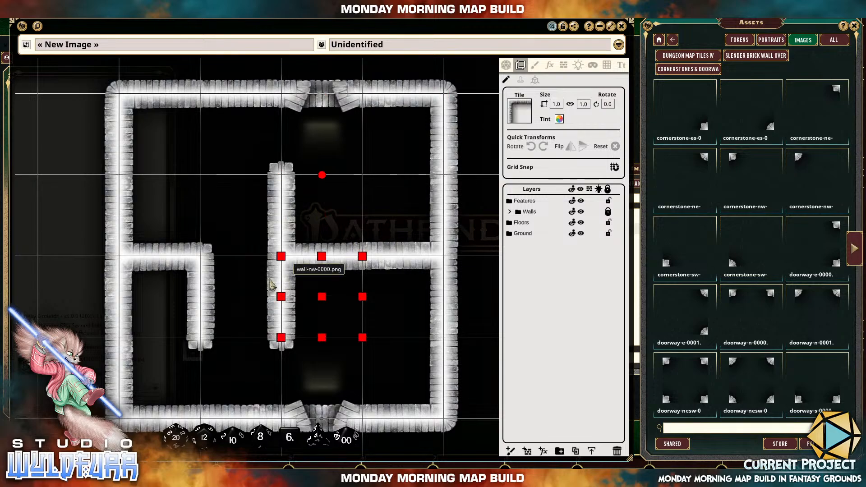
{"action": "key", "text": "Tab"}
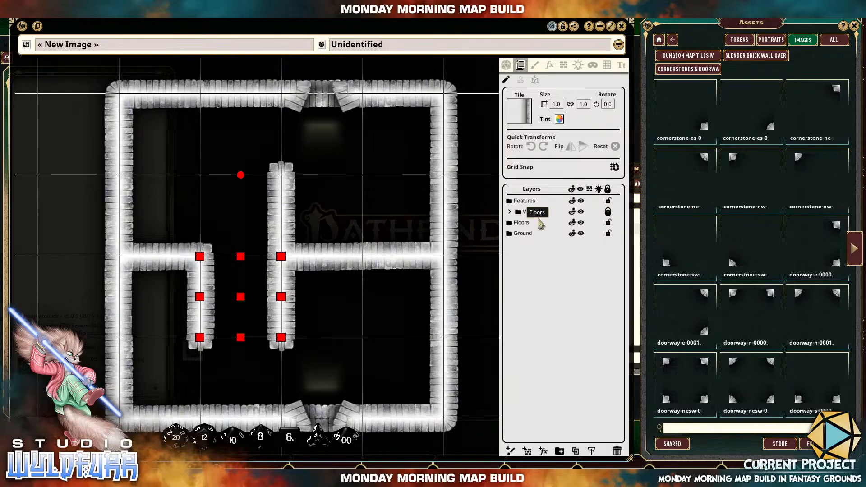
Place a horizontal concrete steps tile from the Grungy Concrete Floor's Steps folder in the first column's third square.
{"action": "left_click", "coordinate": [714, 59]}
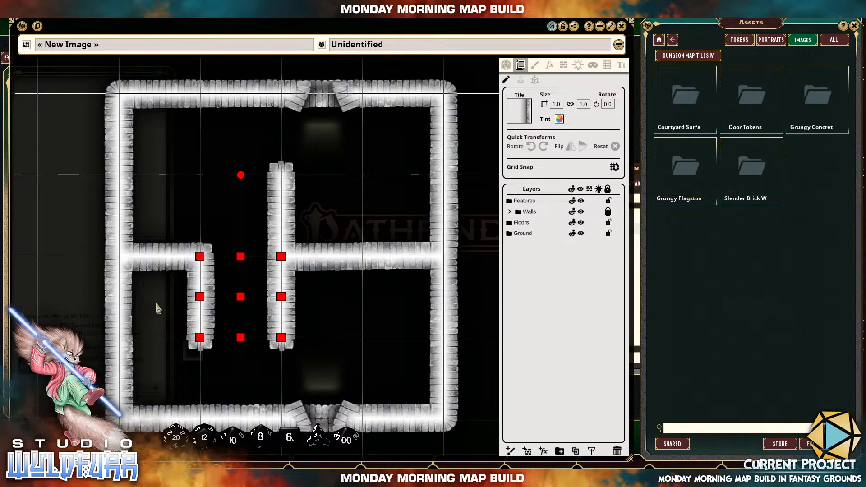
{"action": "left_click", "coordinate": [817, 104]}
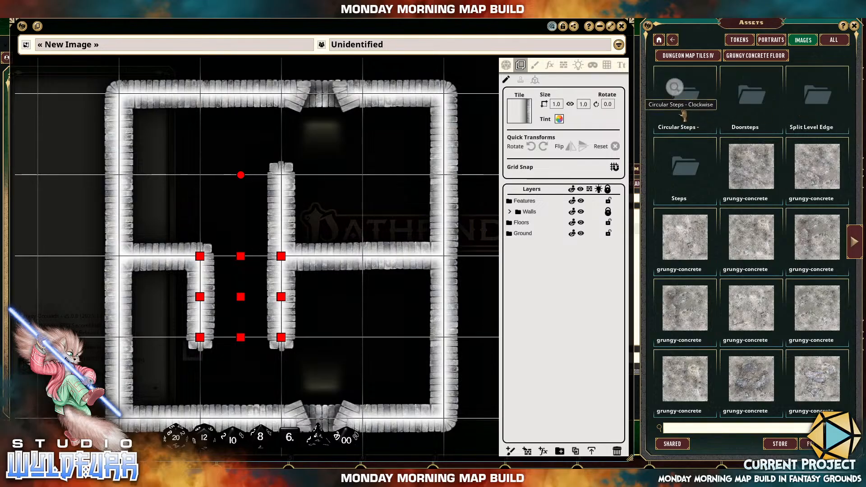
{"action": "left_click", "coordinate": [686, 164]}
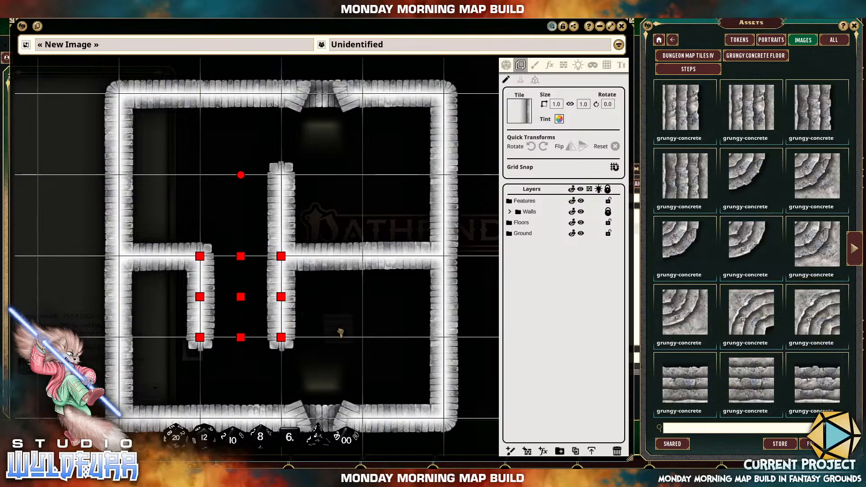
{"action": "left_click_drag", "start_coordinate": [340, 335], "coordinate": [205, 300]}
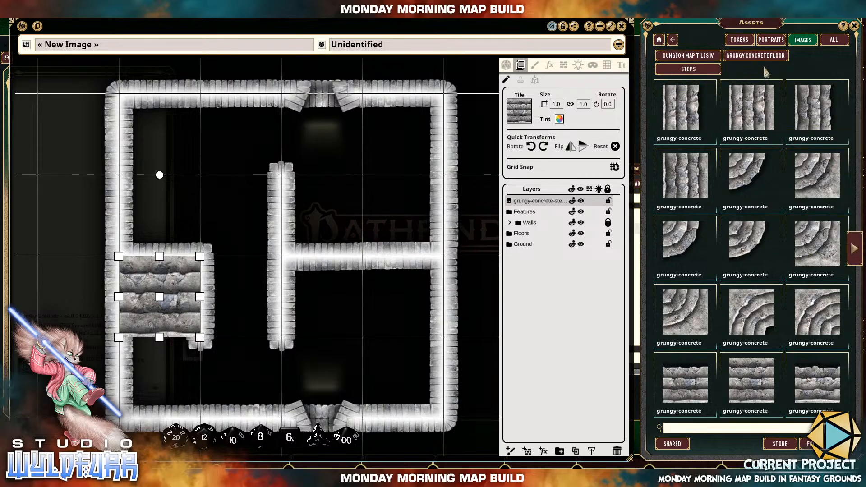
Place Grungy Concrete Floor tiles in the bottom row's first two squares and grungy-concrete-0010 in the second column's third square.
{"action": "left_click", "coordinate": [740, 57]}
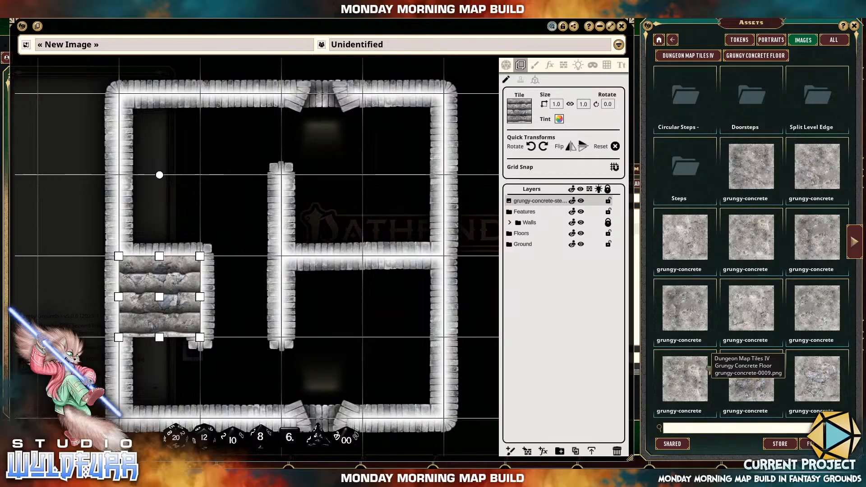
{"action": "left_click_drag", "start_coordinate": [387, 288], "coordinate": [160, 374]}
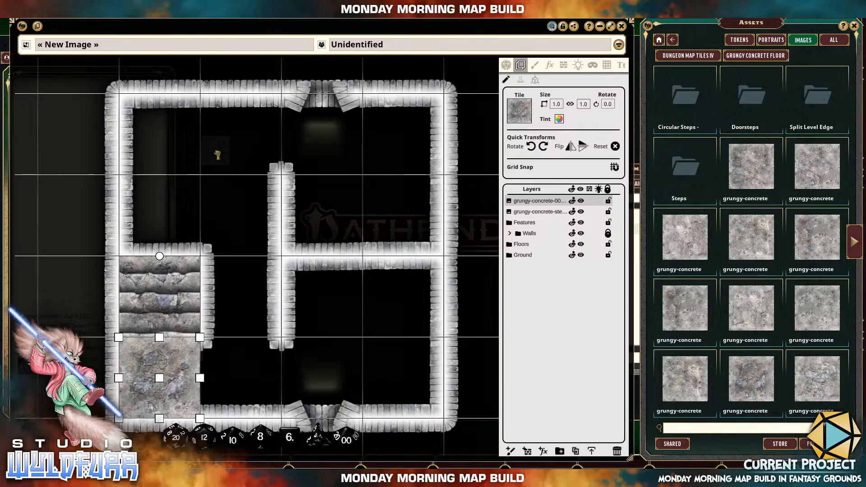
{"action": "left_click_drag", "start_coordinate": [218, 155], "coordinate": [240, 367]}
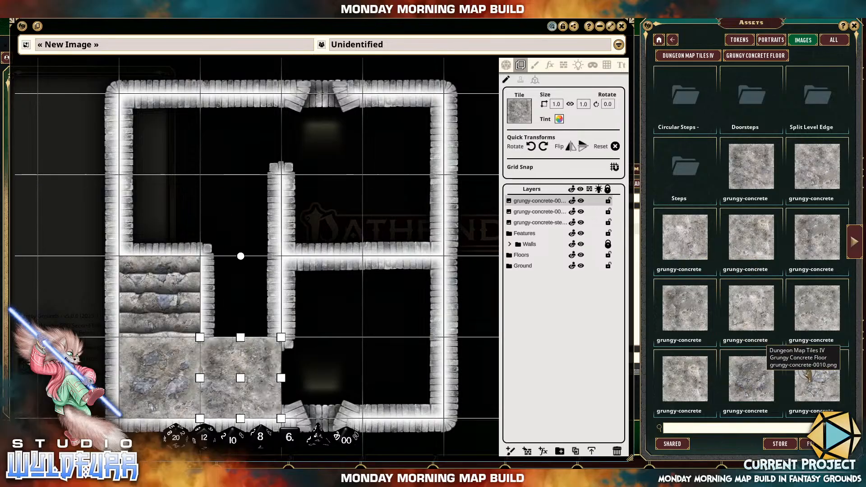
{"action": "left_click_drag", "start_coordinate": [817, 385], "coordinate": [260, 307]}
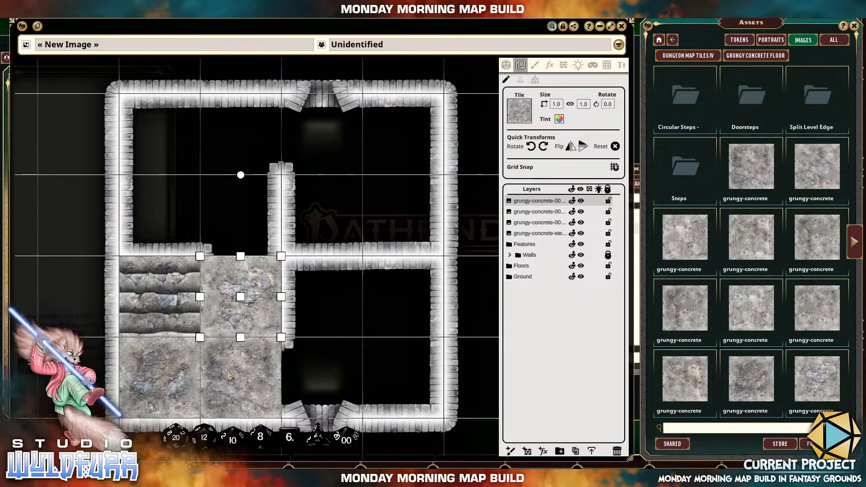
Place plain grungy-concrete tiles in the second row's first and third squares and the top row's second and fourth squares.
{"action": "scroll", "coordinate": [154, 385], "scroll_direction": "up", "scroll_amount": 2}
{"action": "scroll", "coordinate": [153, 386], "scroll_direction": "up", "scroll_amount": 1}
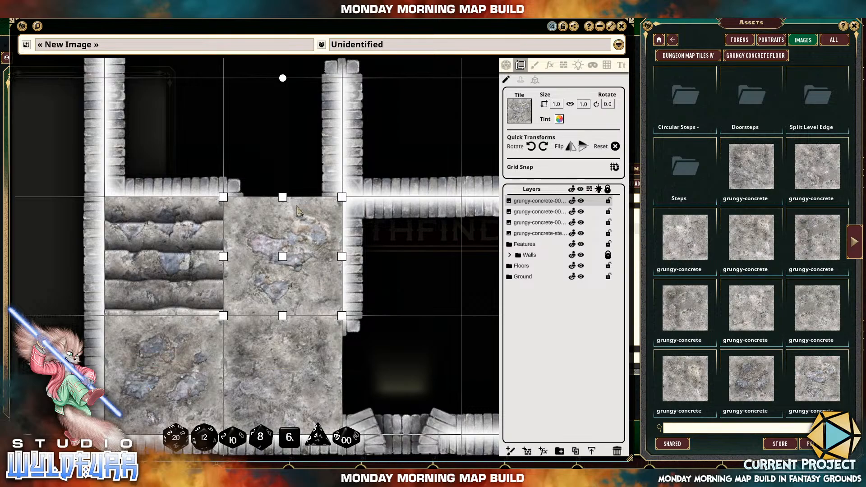
{"action": "left_click_drag", "start_coordinate": [320, 174], "coordinate": [336, 306]}
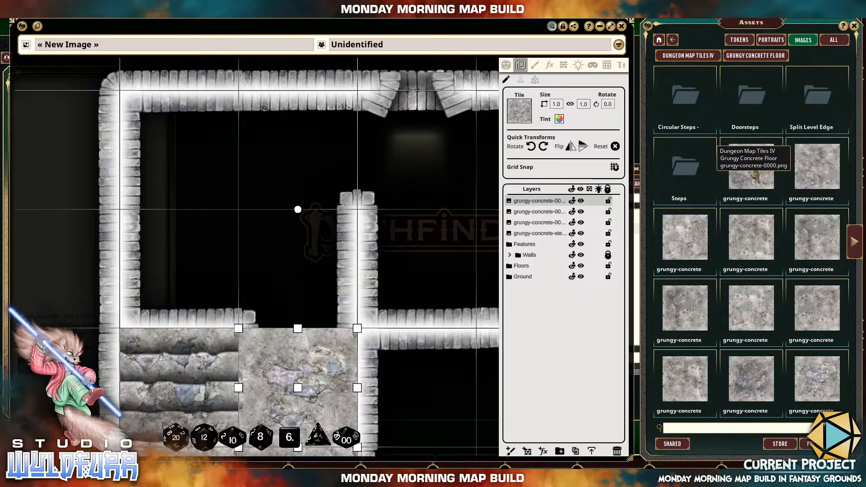
{"action": "left_click_drag", "start_coordinate": [756, 177], "coordinate": [201, 287]}
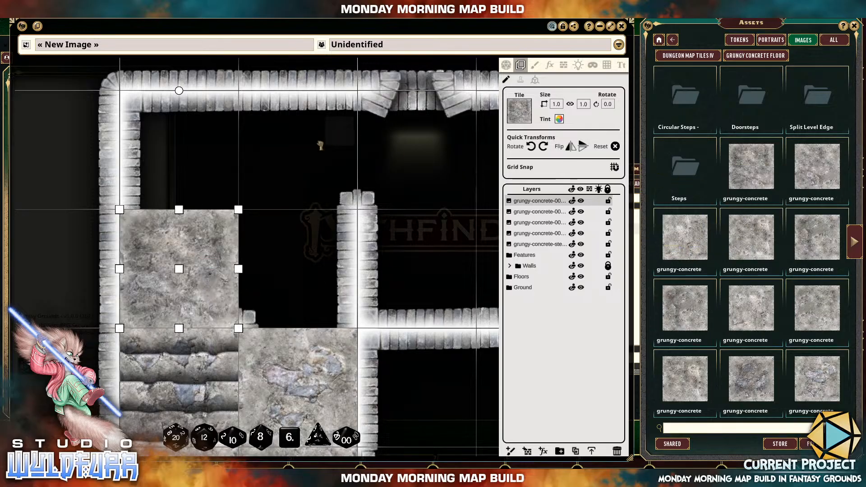
{"action": "left_click_drag", "start_coordinate": [321, 146], "coordinate": [300, 151]}
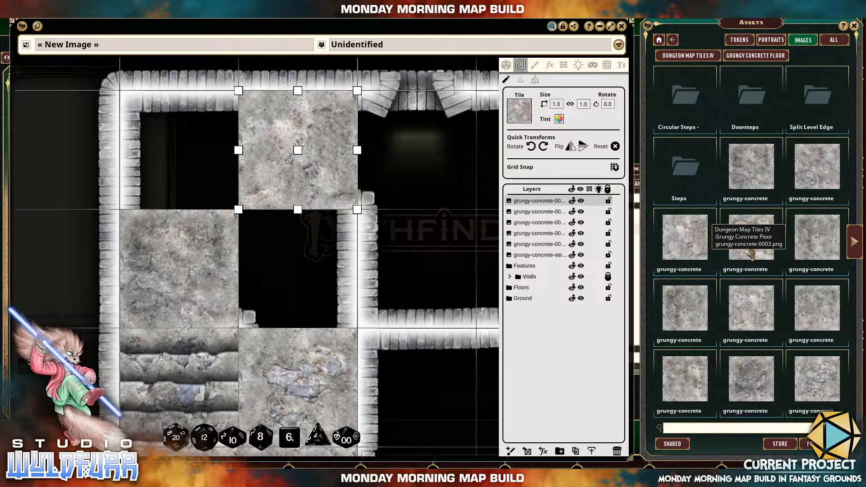
{"action": "left_click_drag", "start_coordinate": [750, 253], "coordinate": [285, 268]}
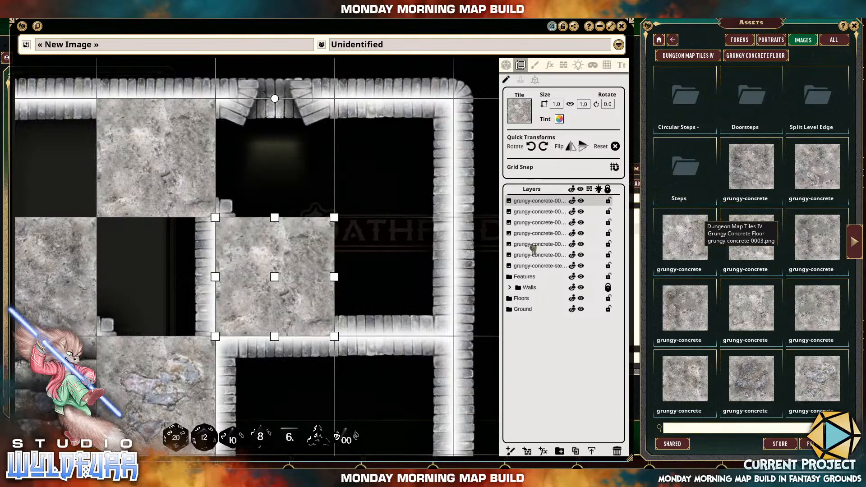
{"action": "left_click_drag", "start_coordinate": [455, 244], "coordinate": [397, 209]}
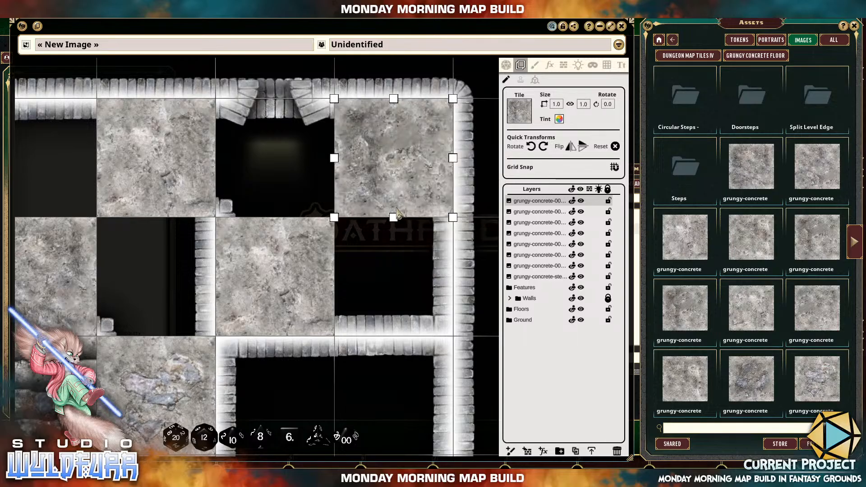
Place grungy-concrete-0007 in the third row's third square and another plain concrete tile in the bottom row's fourth square.
{"action": "left_click_drag", "start_coordinate": [361, 345], "coordinate": [372, 221]}
{"action": "left_click_drag", "start_coordinate": [333, 347], "coordinate": [331, 286]}
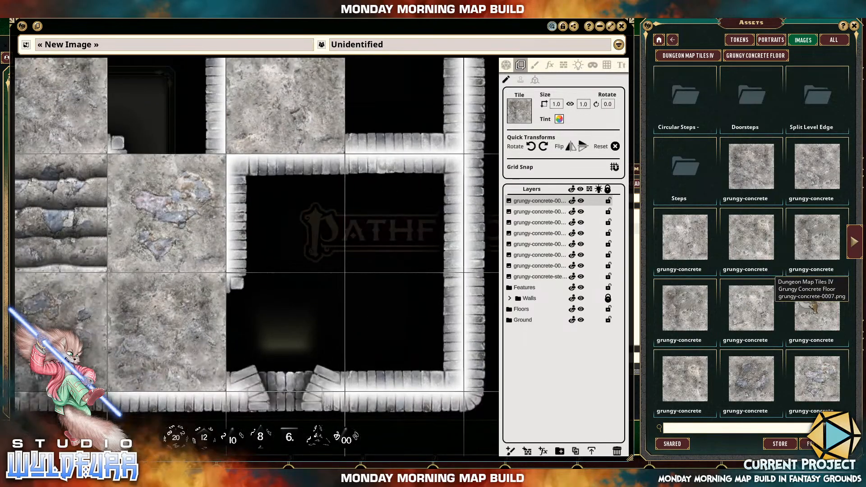
{"action": "left_click_drag", "start_coordinate": [813, 313], "coordinate": [300, 233]}
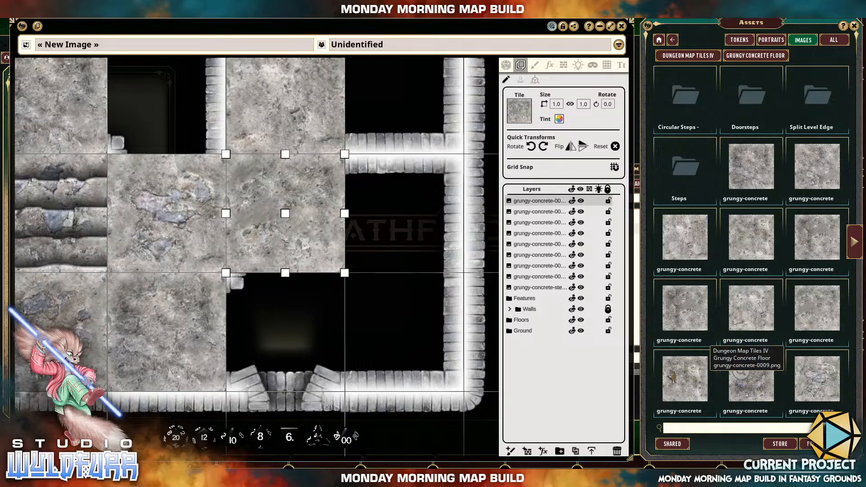
{"action": "left_click_drag", "start_coordinate": [429, 320], "coordinate": [424, 325]}
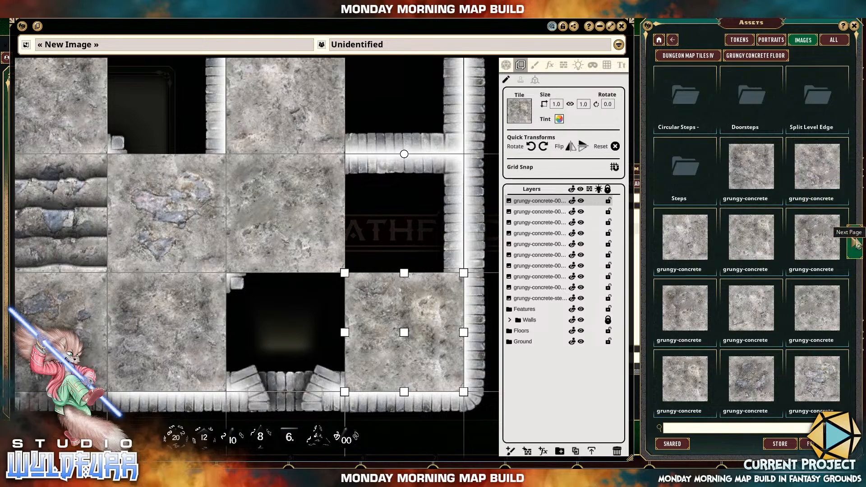
Place cracked floor tiles grungy-concrete-0013 in the bottom row's third square and grungy-concrete-0016 in the third row's fourth square.
{"action": "left_click", "coordinate": [855, 242]}
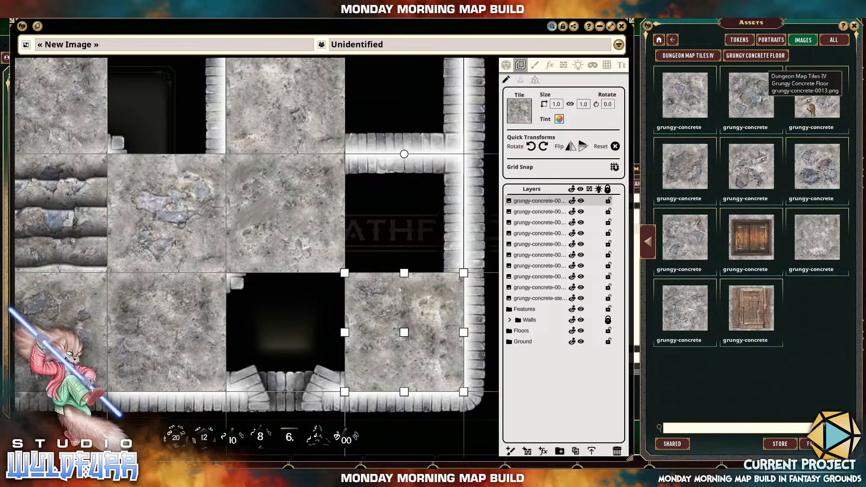
{"action": "left_click_drag", "start_coordinate": [309, 320], "coordinate": [308, 320]}
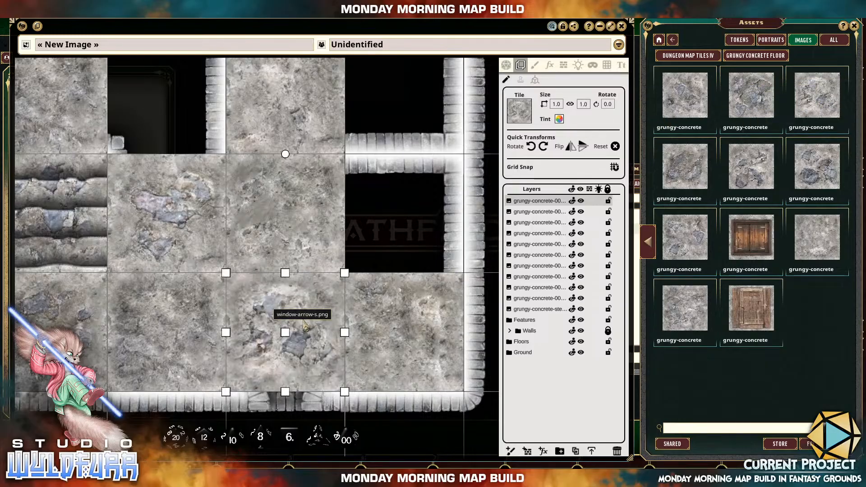
{"action": "left_click_drag", "start_coordinate": [826, 180], "coordinate": [354, 227]}
{"action": "left_click_drag", "start_coordinate": [323, 251], "coordinate": [386, 251]}
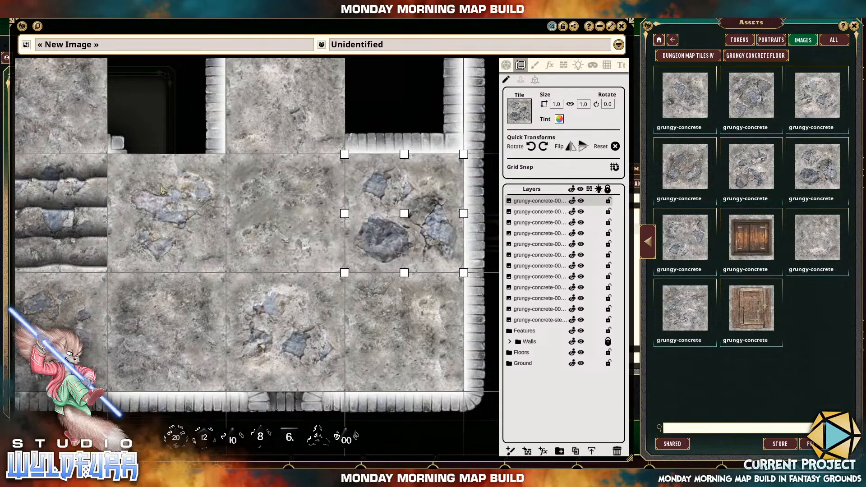
Fill the remaining squares with cracked tiles: grungy-concrete-0014 top-left, grungy-concrete-0016 in row two's second square, others in the top third and second-row fourth squares.
{"action": "left_click_drag", "start_coordinate": [160, 189], "coordinate": [215, 380]}
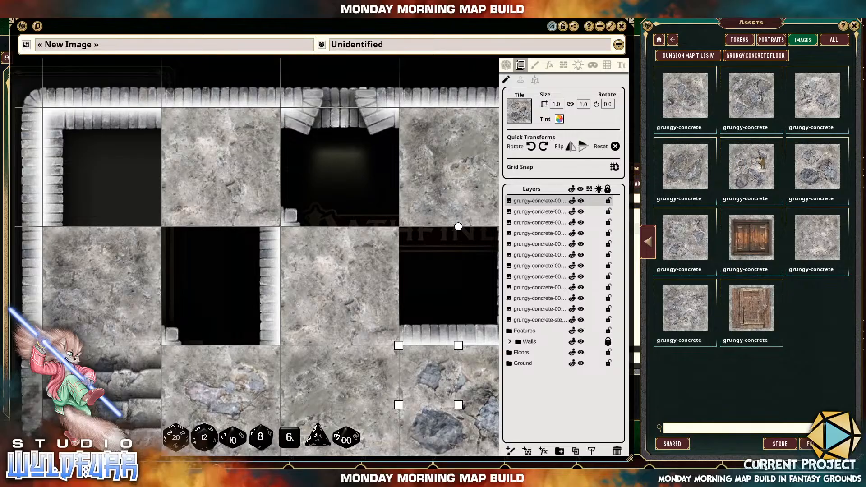
{"action": "left_click_drag", "start_coordinate": [688, 169], "coordinate": [119, 221]}
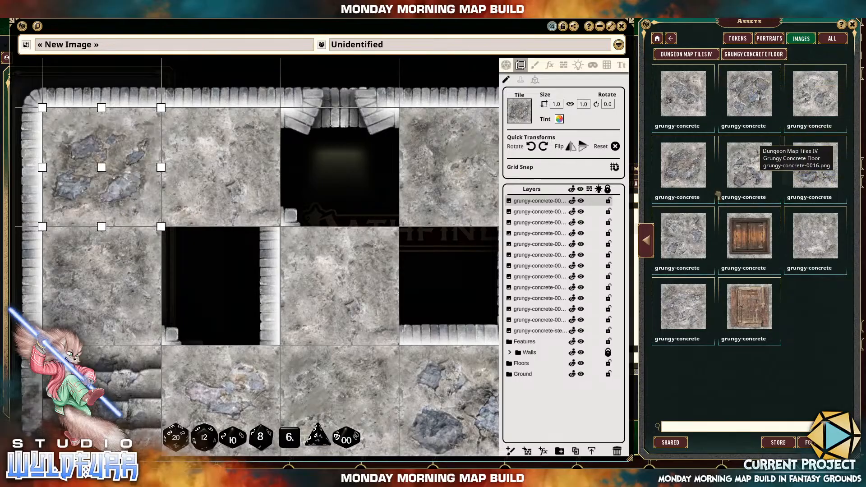
{"action": "left_click_drag", "start_coordinate": [799, 178], "coordinate": [250, 270]}
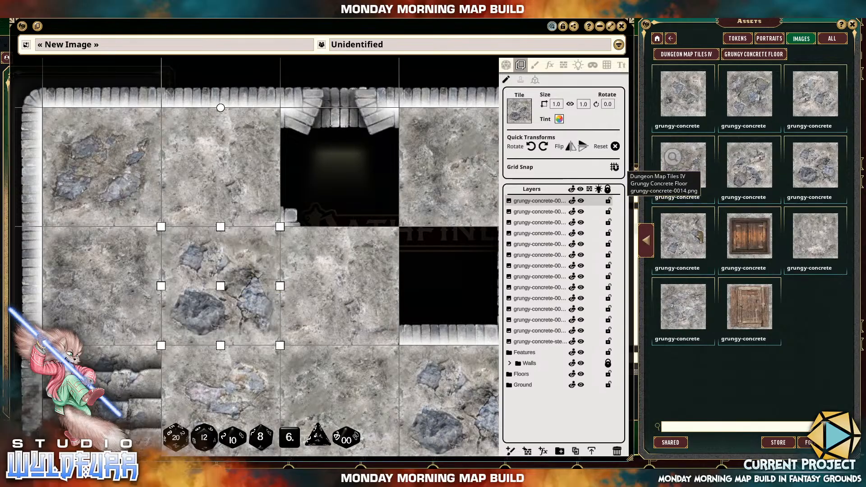
{"action": "left_click_drag", "start_coordinate": [682, 241], "coordinate": [364, 206]}
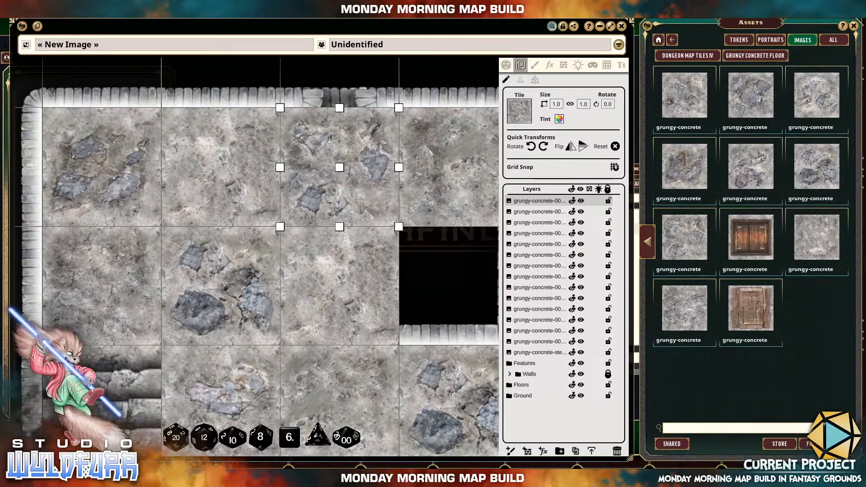
{"action": "left_click_drag", "start_coordinate": [428, 213], "coordinate": [430, 246]}
{"action": "left_click_drag", "start_coordinate": [423, 195], "coordinate": [455, 243]}
Clear the tile selection and examine the tiled floor across the whole map, from overview to close-up.
{"action": "scroll", "coordinate": [341, 190], "scroll_direction": "down", "scroll_amount": 4}
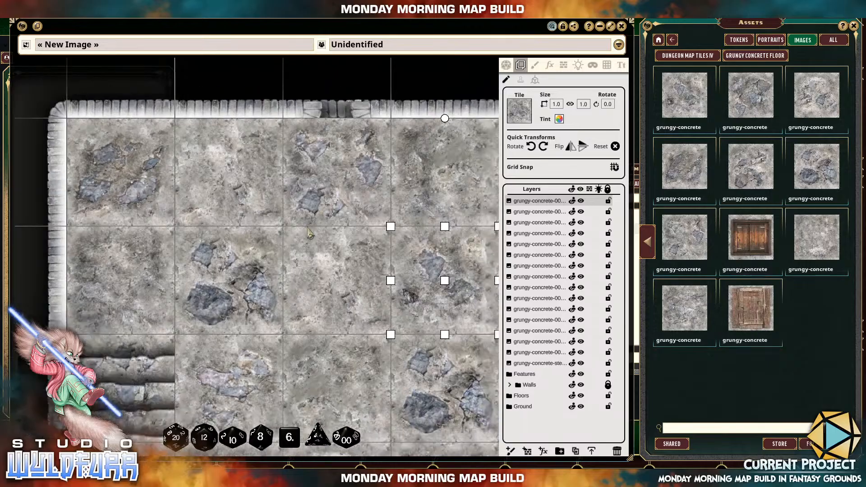
{"action": "scroll", "coordinate": [347, 309], "scroll_direction": "down", "scroll_amount": 3}
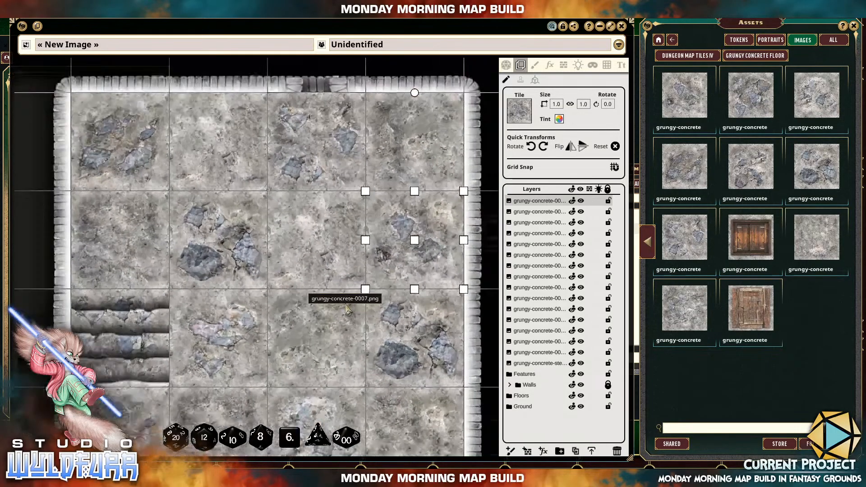
{"action": "scroll", "coordinate": [340, 269], "scroll_direction": "up", "scroll_amount": 1}
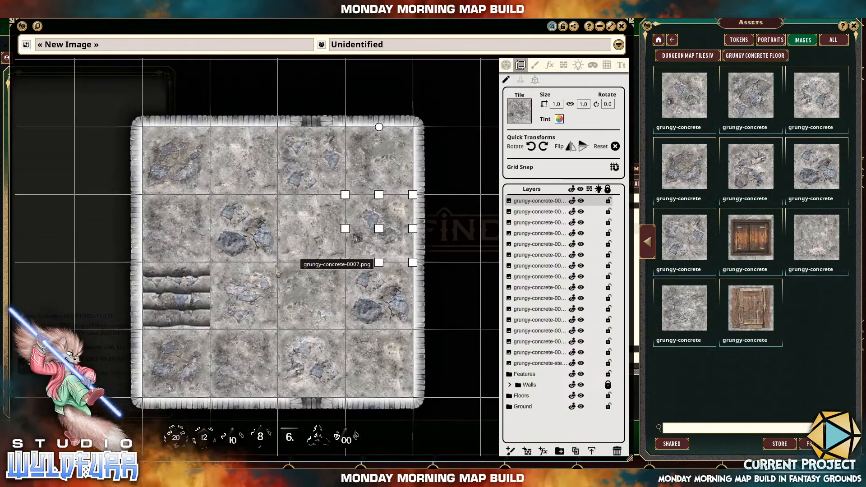
{"action": "scroll", "coordinate": [212, 260], "scroll_direction": "down", "scroll_amount": 1}
{"action": "scroll", "coordinate": [216, 250], "scroll_direction": "up", "scroll_amount": 2}
{"action": "scroll", "coordinate": [256, 258], "scroll_direction": "down", "scroll_amount": 5}
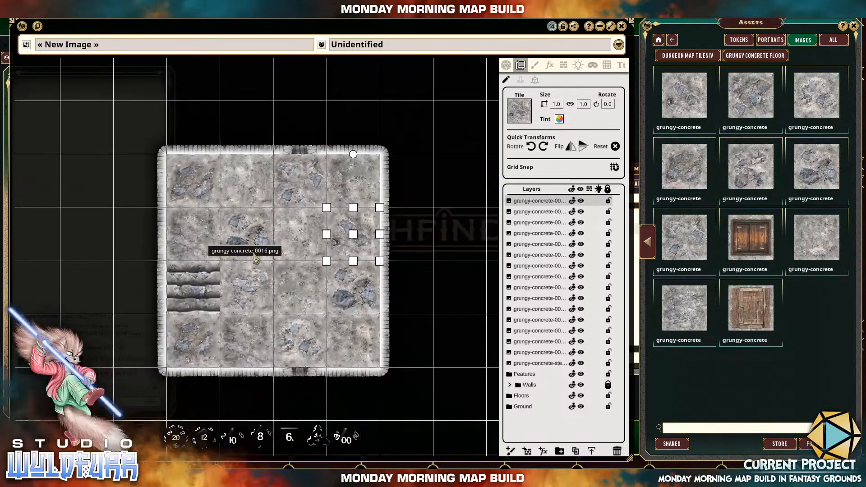
{"action": "scroll", "coordinate": [289, 250], "scroll_direction": "up", "scroll_amount": 4}
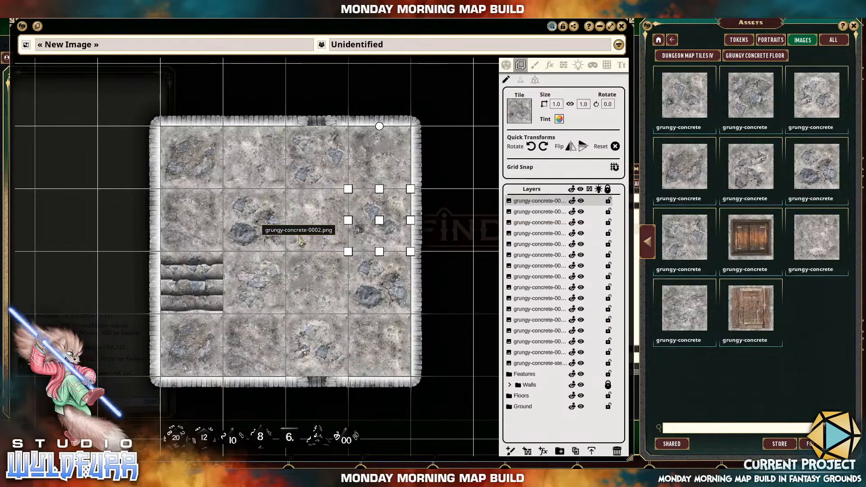
{"action": "scroll", "coordinate": [301, 241], "scroll_direction": "down", "scroll_amount": 5}
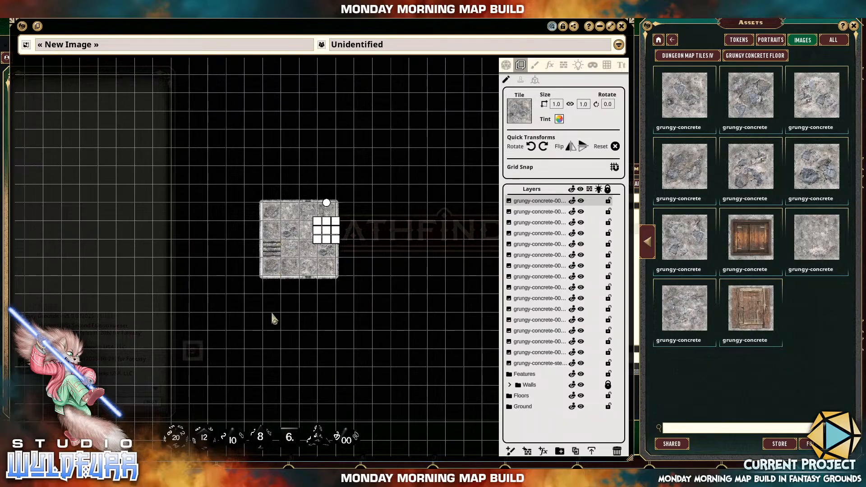
{"action": "left_click", "coordinate": [299, 314]}
{"action": "scroll", "coordinate": [332, 209], "scroll_direction": "down", "scroll_amount": 2}
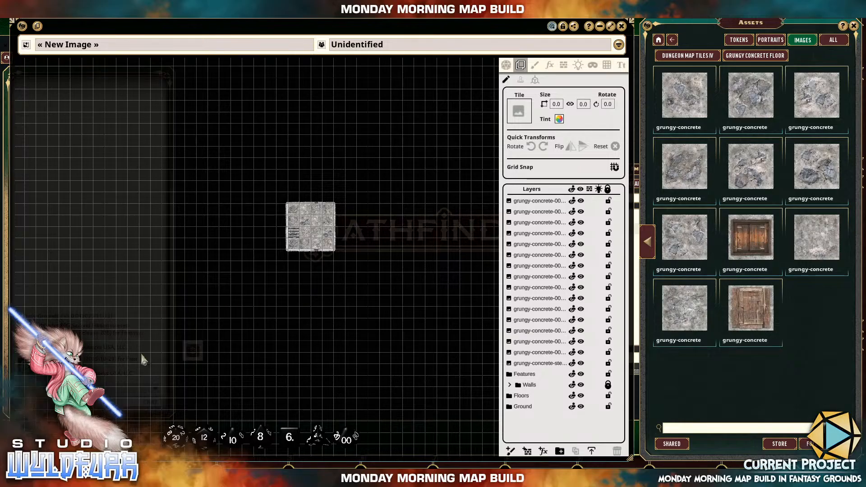
{"action": "scroll", "coordinate": [347, 239], "scroll_direction": "up", "scroll_amount": 6}
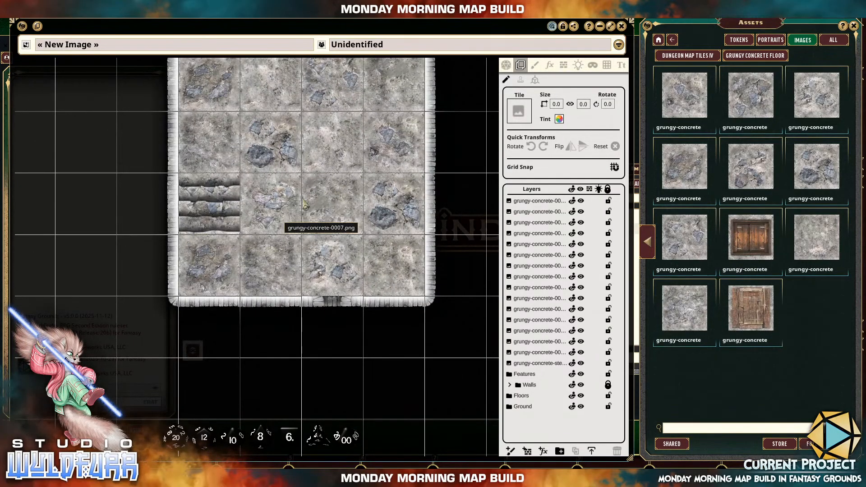
{"action": "left_click_drag", "start_coordinate": [303, 203], "coordinate": [287, 272]}
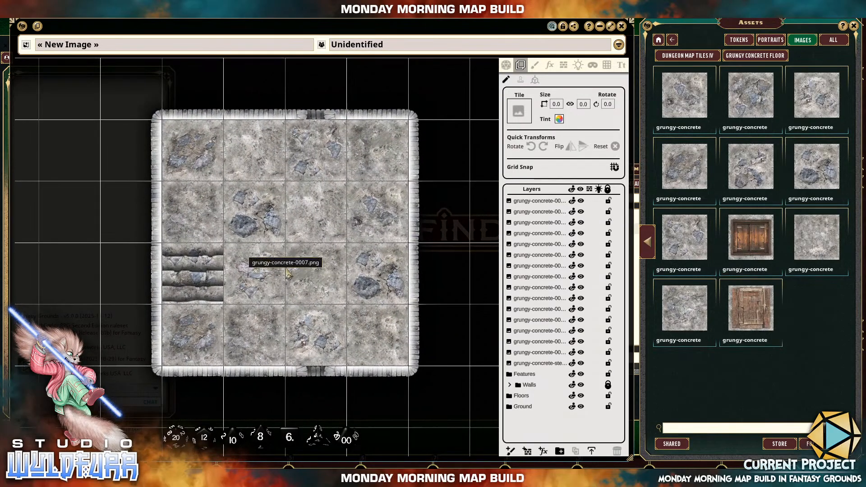
{"action": "scroll", "coordinate": [287, 272], "scroll_direction": "up", "scroll_amount": 1}
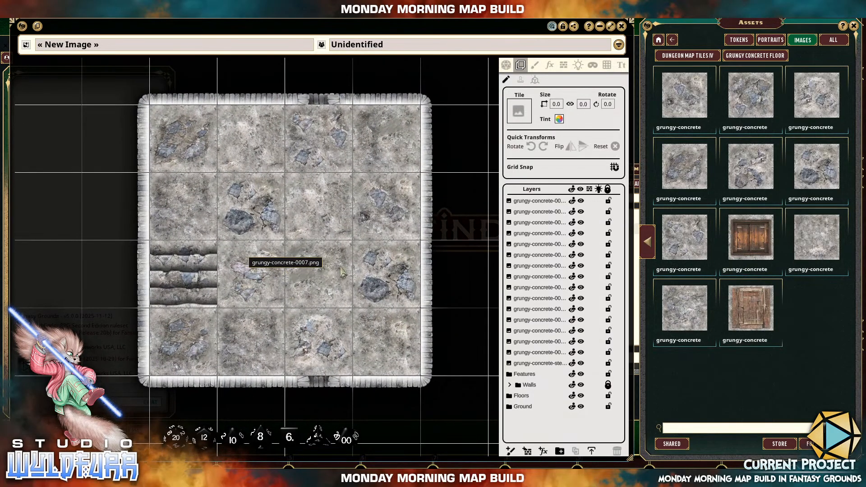
Reset the zoom of the map image.
{"action": "right_click", "coordinate": [436, 317]}
{"action": "mouse_move", "coordinate": [437, 319]}
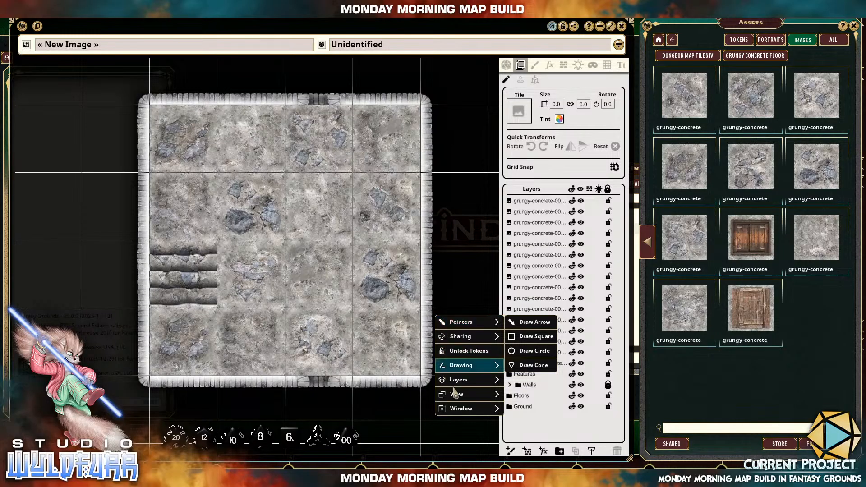
{"action": "mouse_move", "coordinate": [459, 398]}
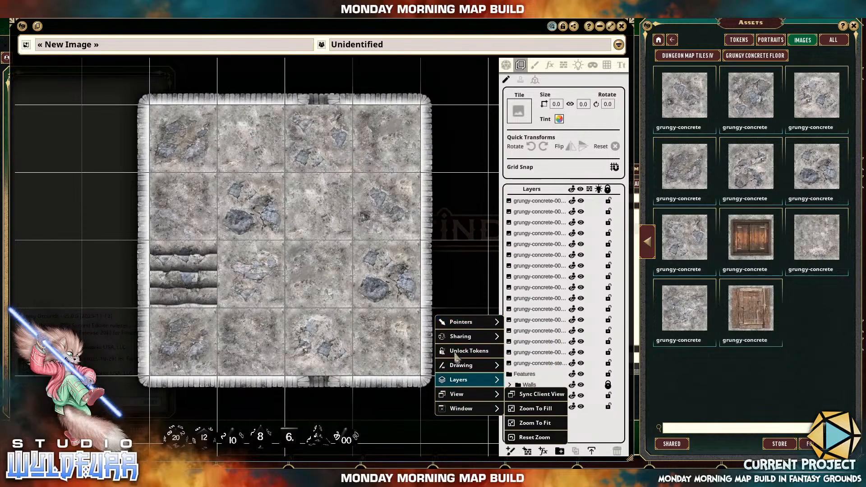
{"action": "left_click", "coordinate": [447, 279]}
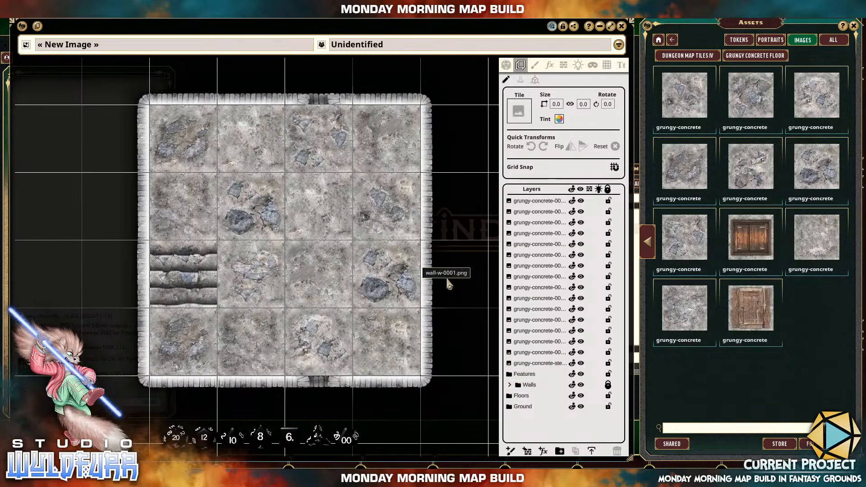
{"action": "right_click", "coordinate": [102, 217]}
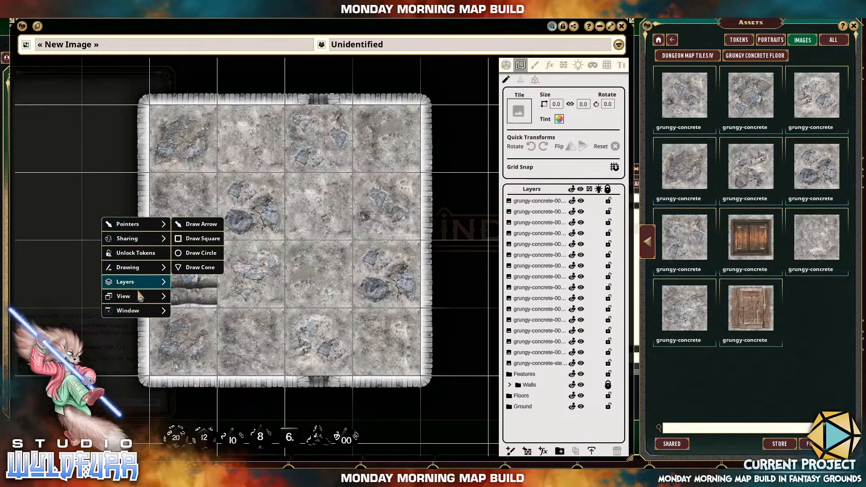
{"action": "mouse_move", "coordinate": [136, 298]}
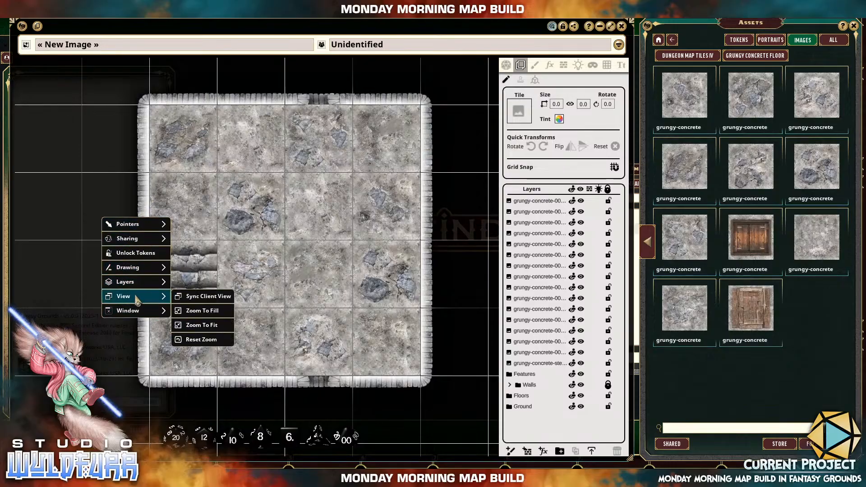
{"action": "left_click", "coordinate": [197, 343]}
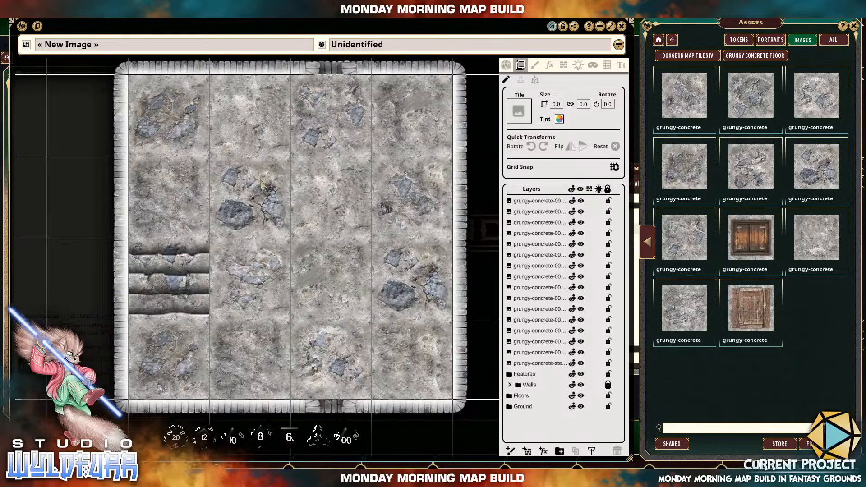
Move all the grungy-concrete tile layers, including the steps, into the Floors folder and collapse the folder.
{"action": "left_click", "coordinate": [539, 202]}
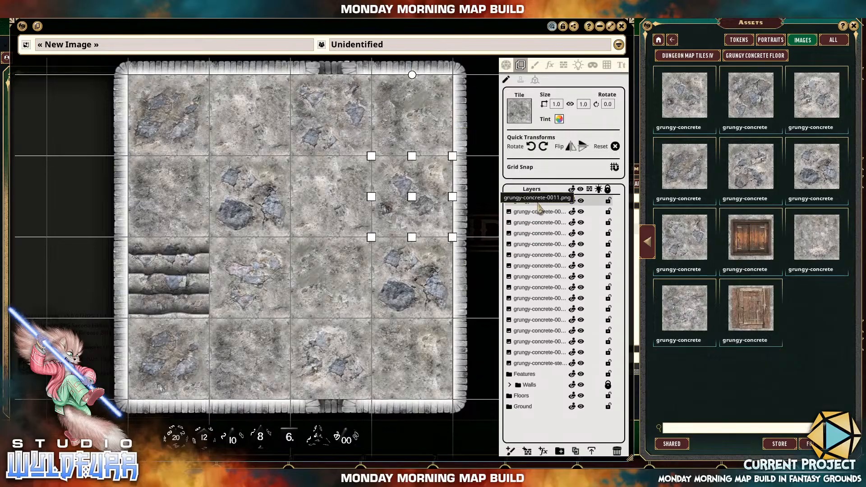
{"action": "left_click", "coordinate": [530, 364], "text": "shift"}
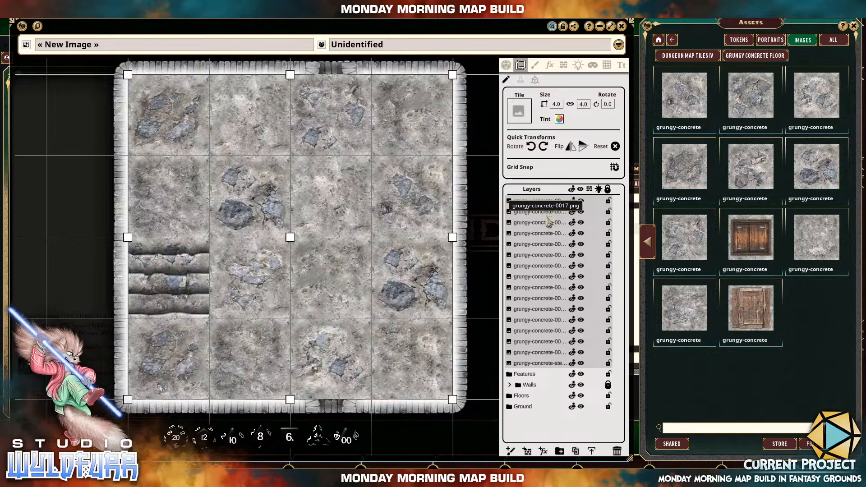
{"action": "left_click_drag", "start_coordinate": [546, 214], "coordinate": [560, 308]}
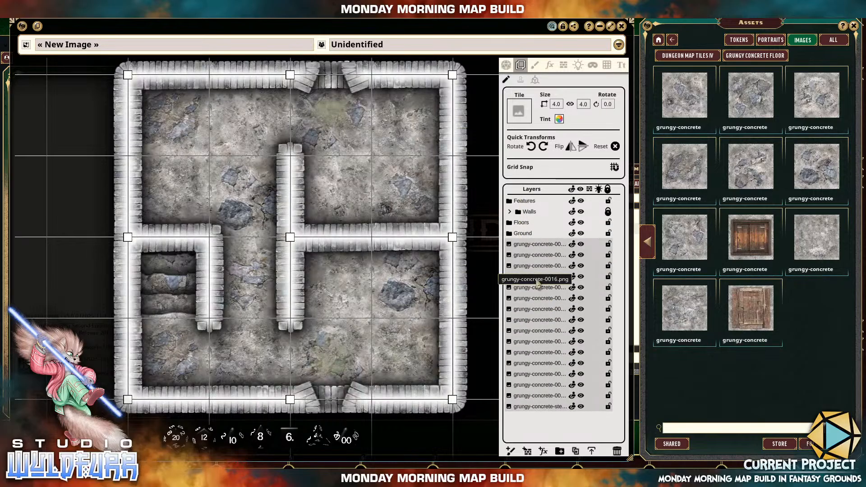
{"action": "left_click_drag", "start_coordinate": [539, 288], "coordinate": [527, 224]}
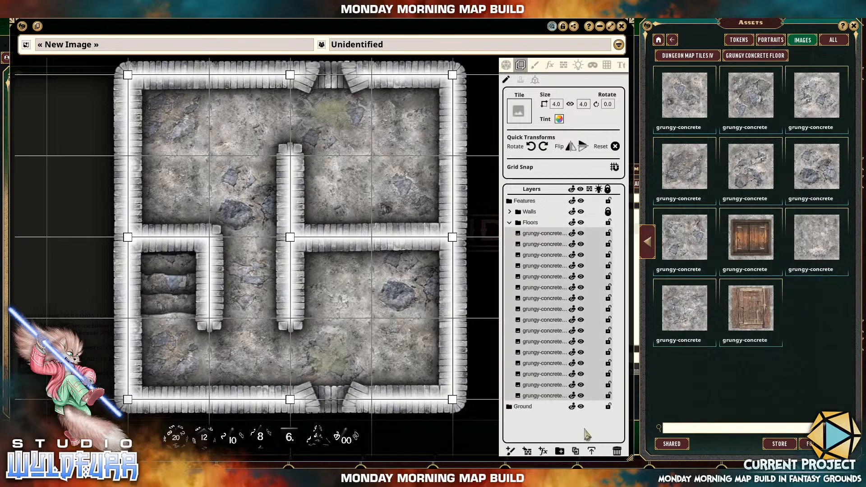
{"action": "left_click", "coordinate": [509, 223]}
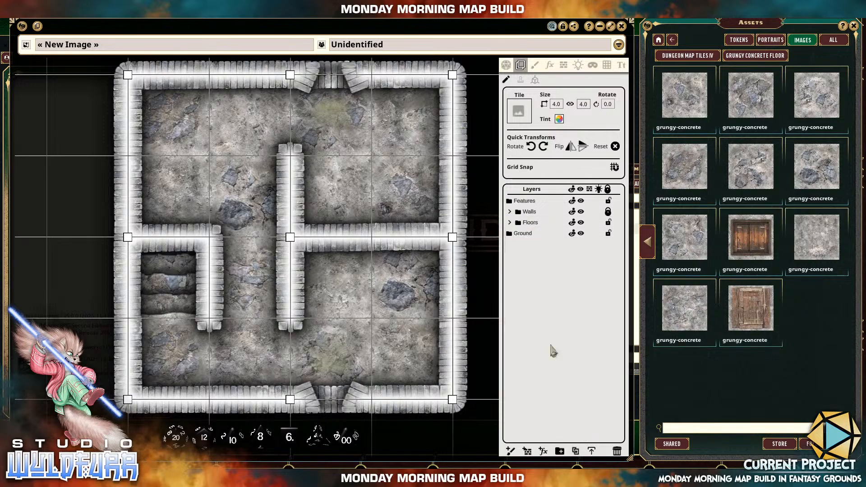
Check the Floors folder by switching its visibility off and on, and lock it.
{"action": "left_click", "coordinate": [581, 222]}
{"action": "left_click", "coordinate": [581, 223]}
{"action": "left_click", "coordinate": [608, 223]}
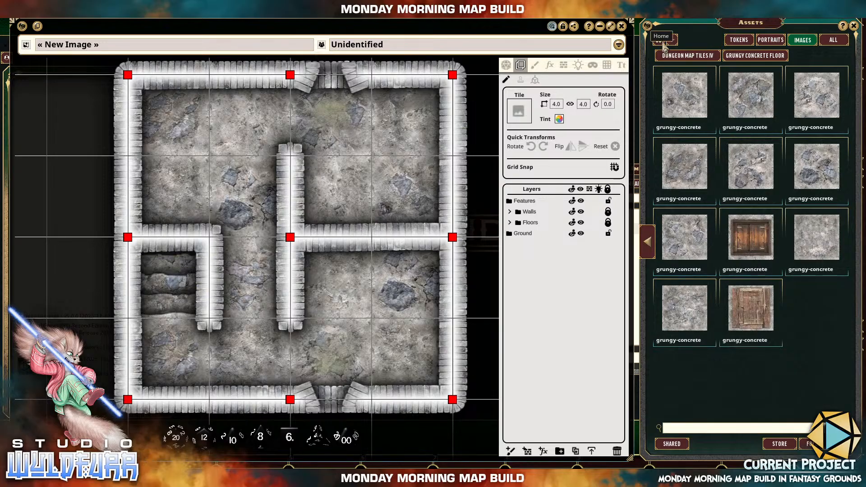
Browse the image assets to the Black & White Fades folder of Dungeon Map Tiles VI.
{"action": "left_click", "coordinate": [660, 41]}
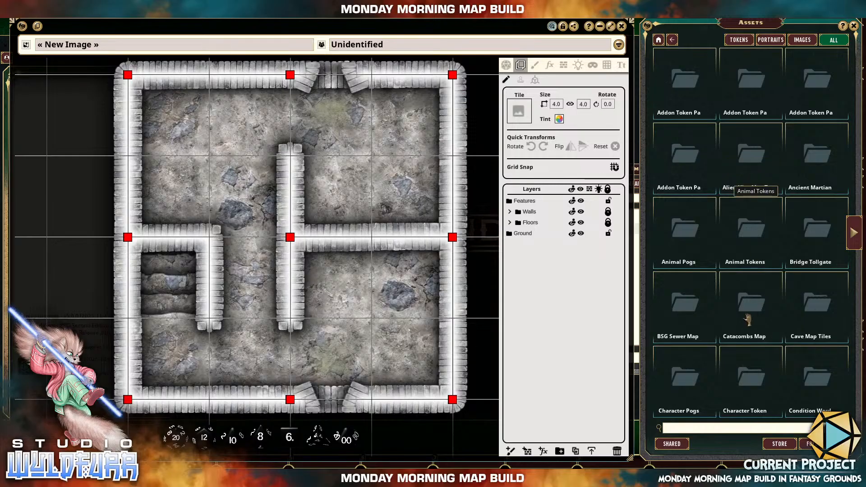
{"action": "left_click", "coordinate": [854, 239]}
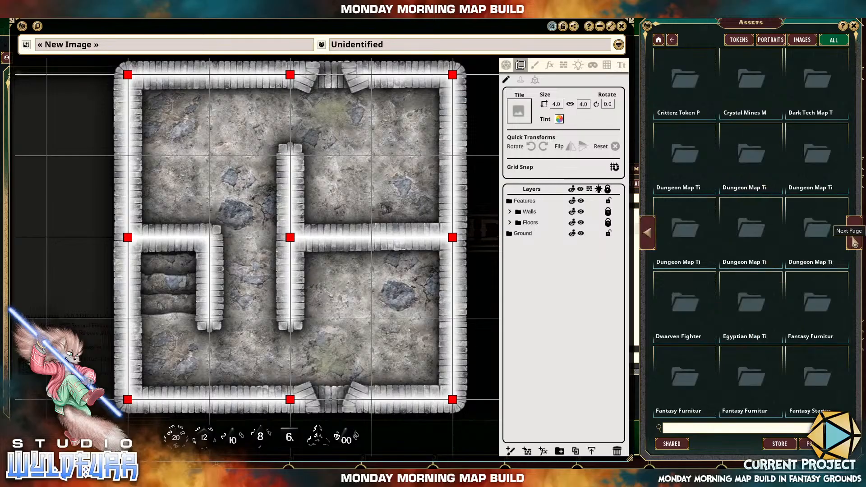
{"action": "left_click", "coordinate": [802, 40]}
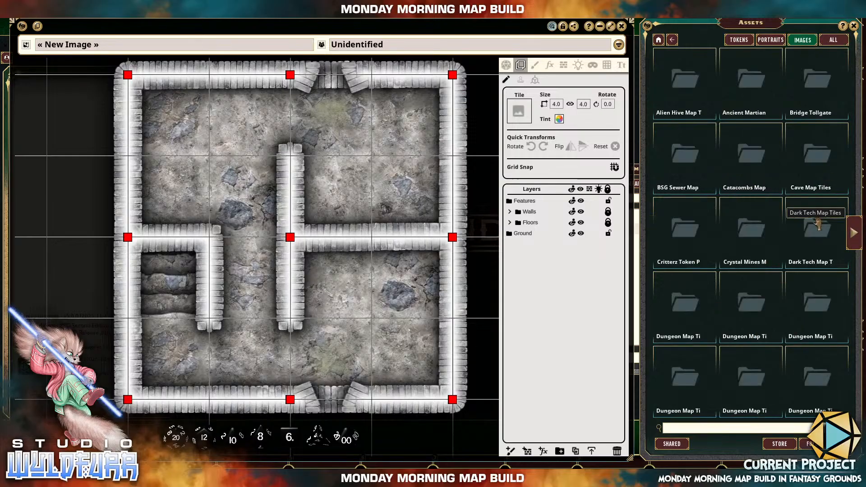
{"action": "left_click", "coordinate": [855, 242]}
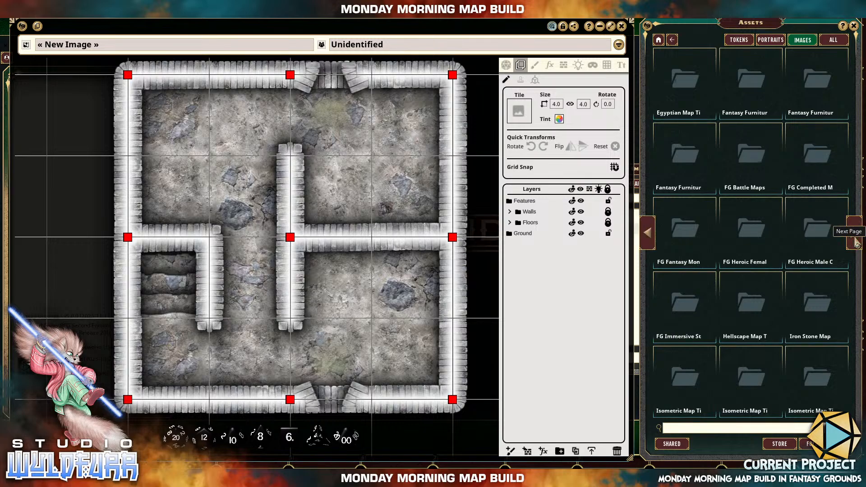
{"action": "left_click", "coordinate": [646, 236]}
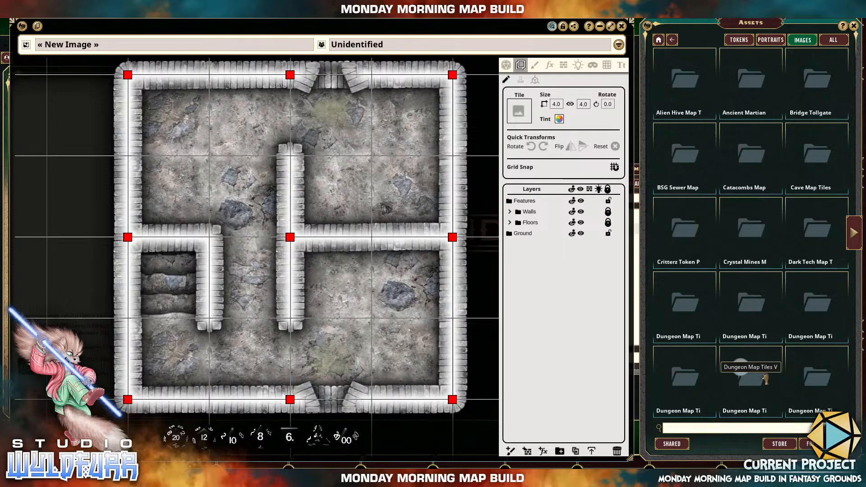
{"action": "left_click", "coordinate": [808, 382]}
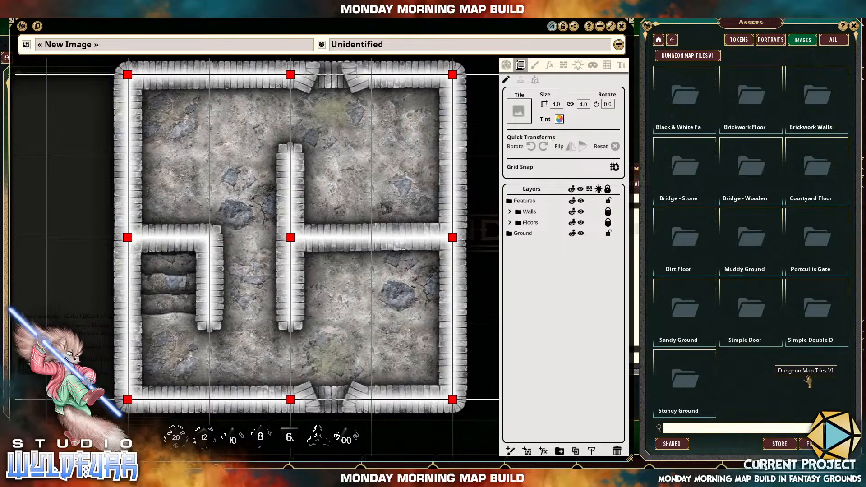
{"action": "left_click", "coordinate": [681, 97]}
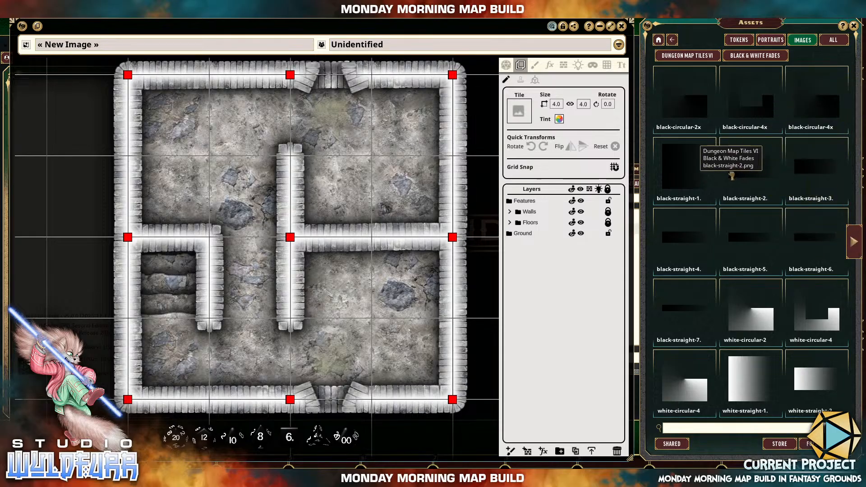
Place the black-straight-2 fade on the map with its layer between Walls and Floors, and rotate it clockwise to 90 degrees.
{"action": "left_click_drag", "start_coordinate": [241, 202], "coordinate": [203, 179]}
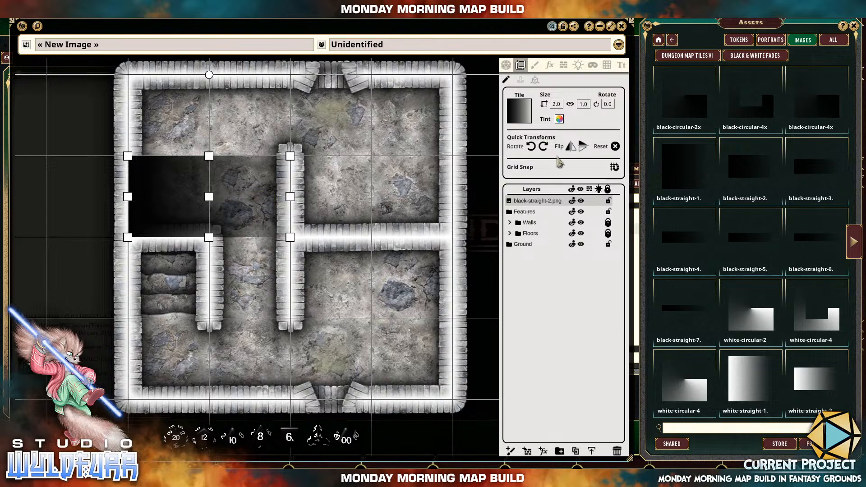
{"action": "mouse_move", "coordinate": [527, 205]}
{"action": "left_mouse_down"}
{"action": "mouse_move", "coordinate": [541, 213]}
{"action": "mouse_move", "coordinate": [540, 320]}
{"action": "mouse_move", "coordinate": [551, 221]}
{"action": "left_mouse_up"}
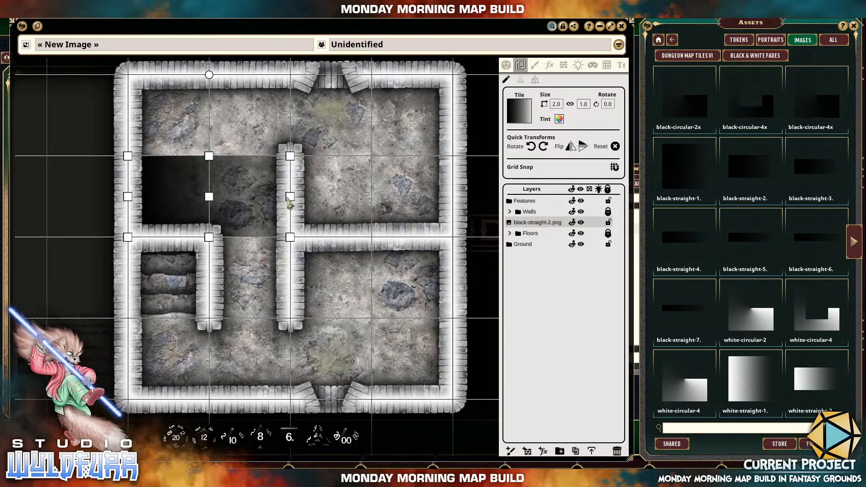
{"action": "left_click", "coordinate": [544, 148]}
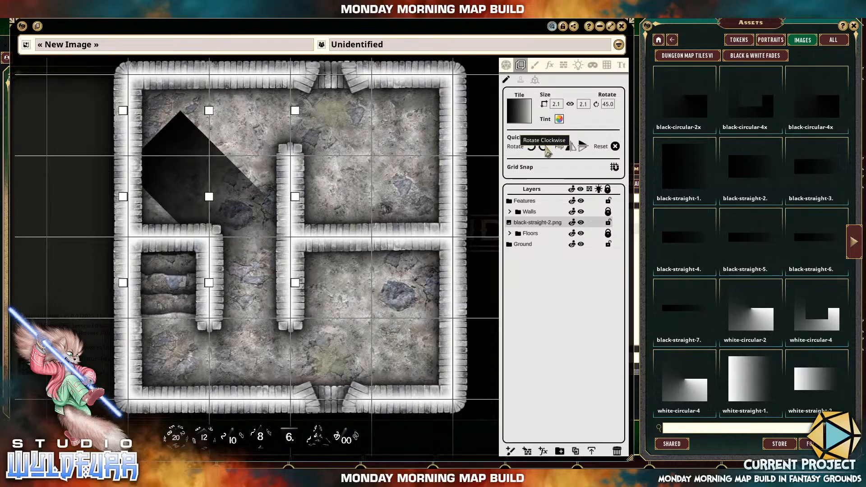
{"action": "left_click", "coordinate": [545, 149]}
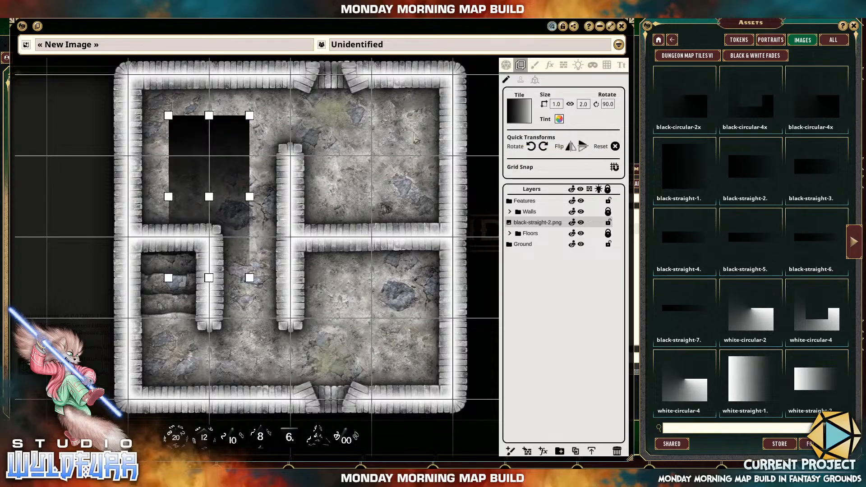
Try out rotating the black-straight-2 fade both ways and flipping it vertically in the map's upper-right room.
{"action": "left_click_drag", "start_coordinate": [214, 147], "coordinate": [391, 169]}
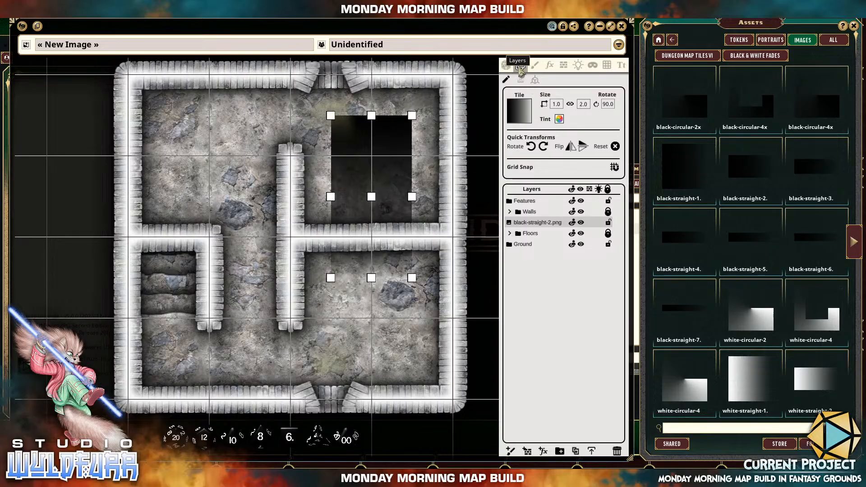
{"action": "left_click", "coordinate": [532, 149]}
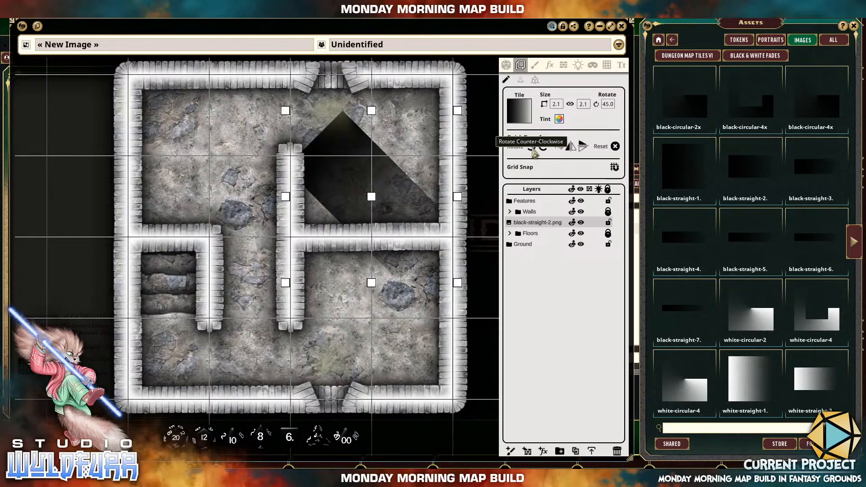
{"action": "left_click", "coordinate": [533, 151]}
{"action": "left_click", "coordinate": [545, 152]}
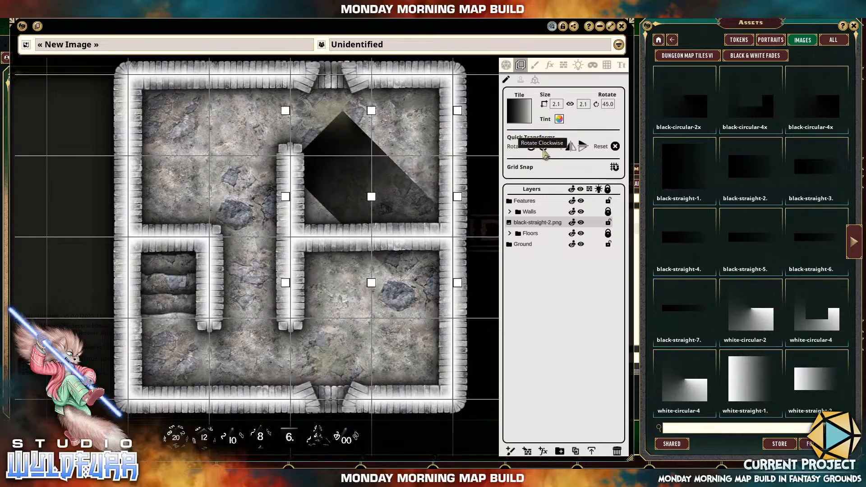
{"action": "left_click", "coordinate": [545, 152]}
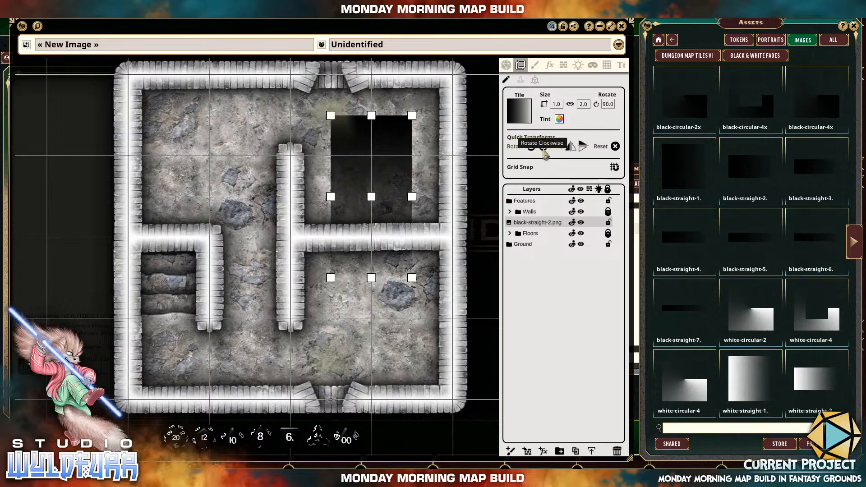
{"action": "left_click", "coordinate": [583, 151]}
{"action": "left_click", "coordinate": [583, 151]}
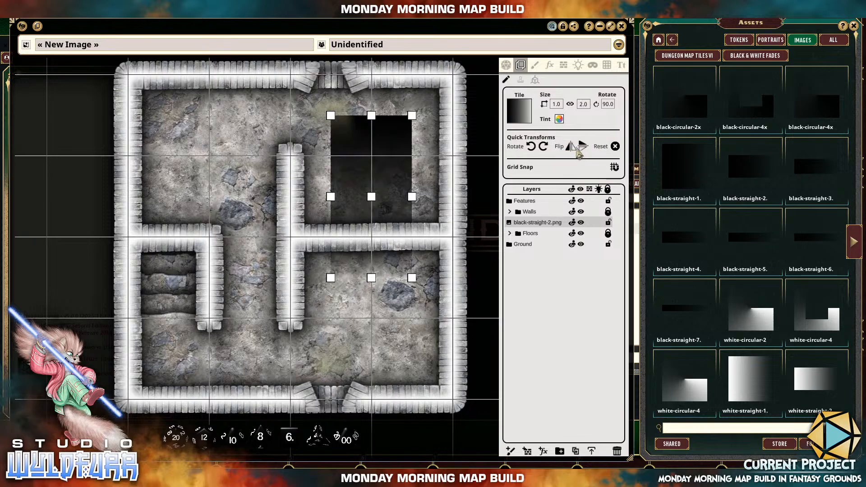
{"action": "left_click", "coordinate": [582, 150]}
{"action": "left_click", "coordinate": [583, 151]}
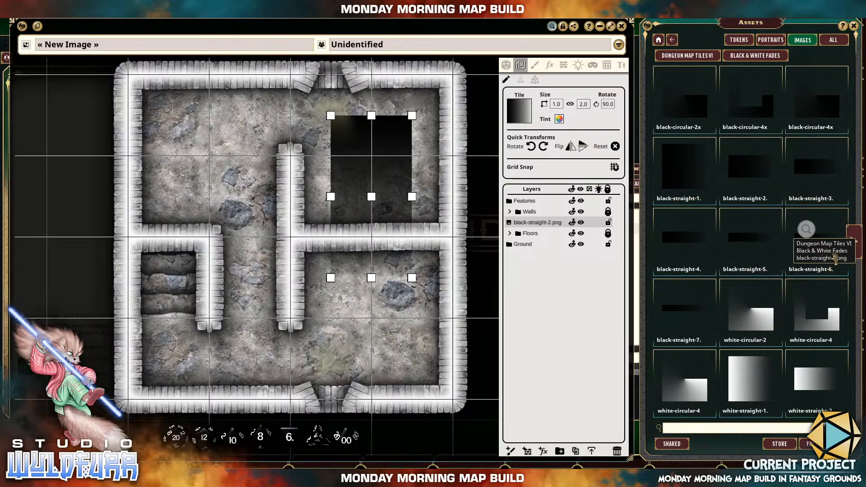
Glance at the remaining white fades, move the black-straight-2 fade over the steps and shrink it to 1.0 by 1.0.
{"action": "left_click", "coordinate": [854, 243]}
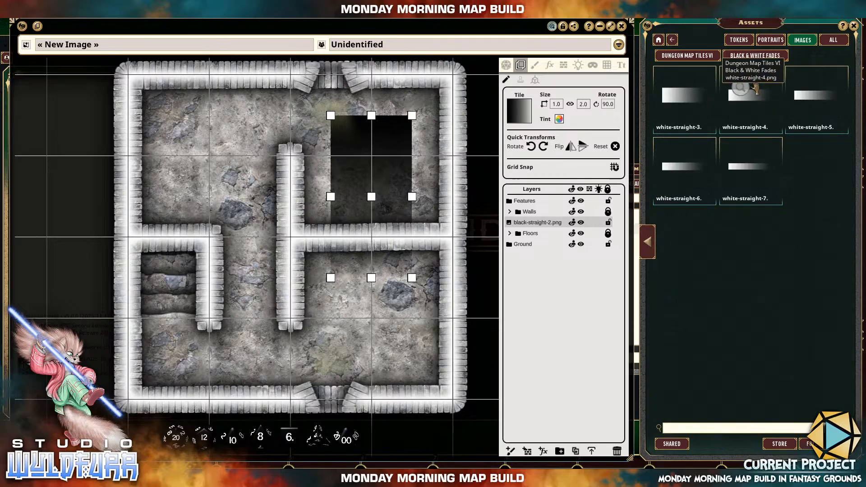
{"action": "left_click", "coordinate": [647, 243]}
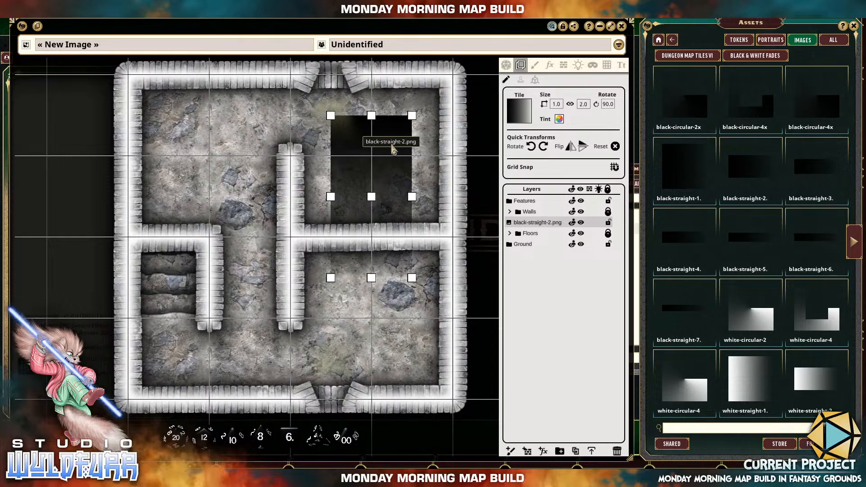
{"action": "left_click_drag", "start_coordinate": [378, 176], "coordinate": [182, 270]}
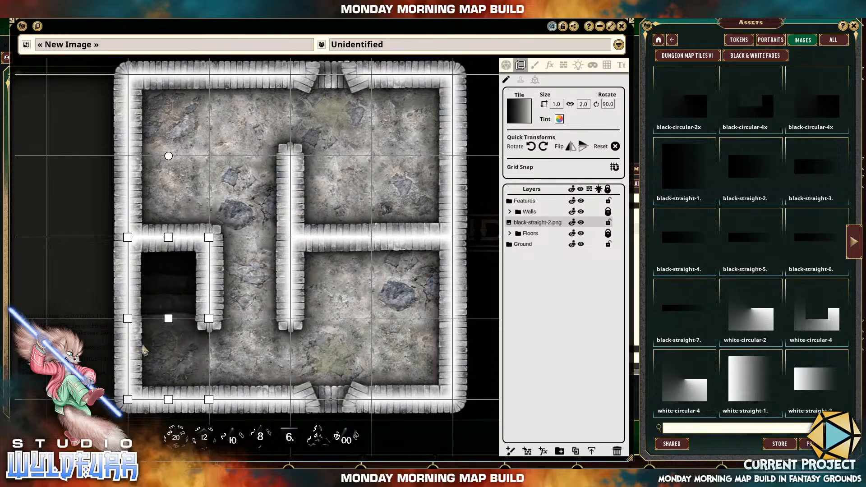
{"action": "left_click_drag", "start_coordinate": [168, 401], "coordinate": [168, 358]}
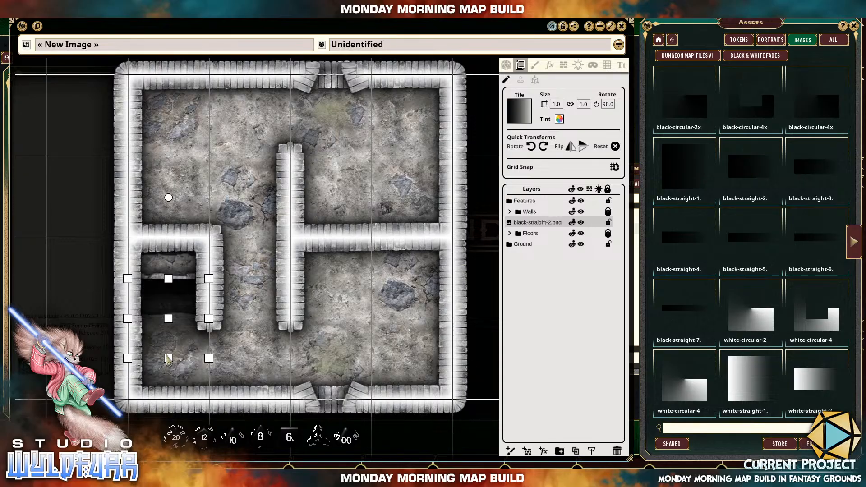
Hide the Walls folder and move the black-straight-2 fade off the steps onto the adjacent floor square.
{"action": "left_click", "coordinate": [180, 282]}
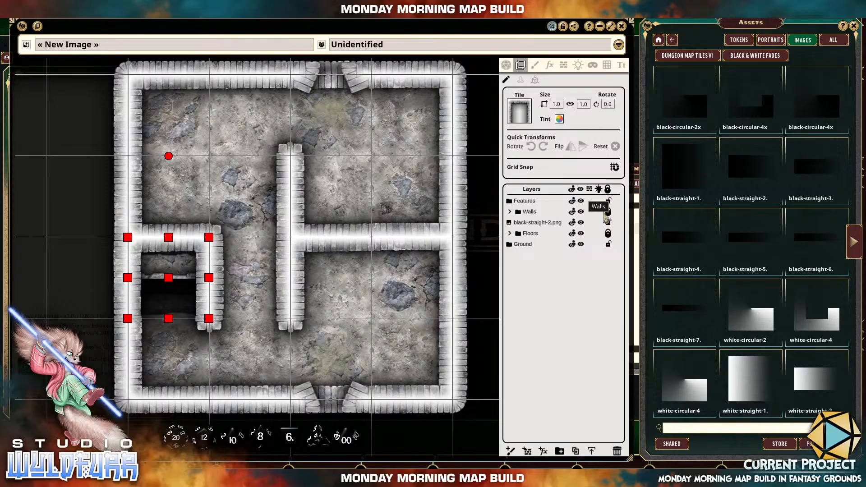
{"action": "left_click", "coordinate": [581, 212]}
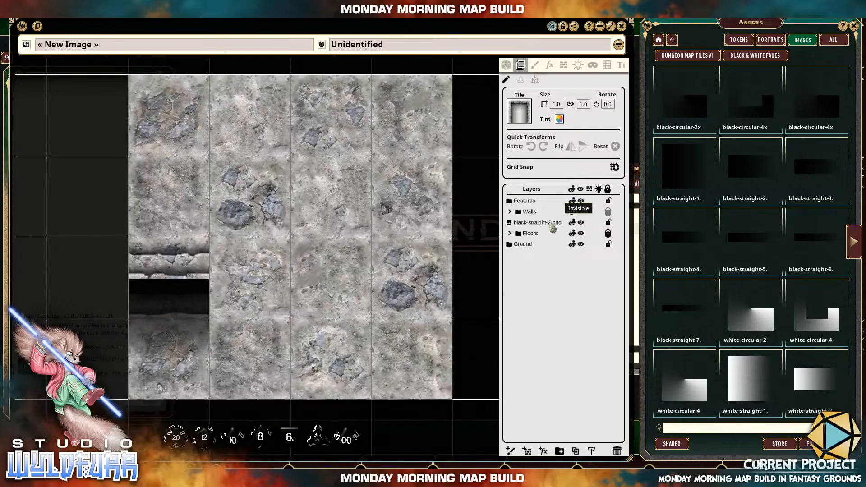
{"action": "left_click", "coordinate": [183, 290]}
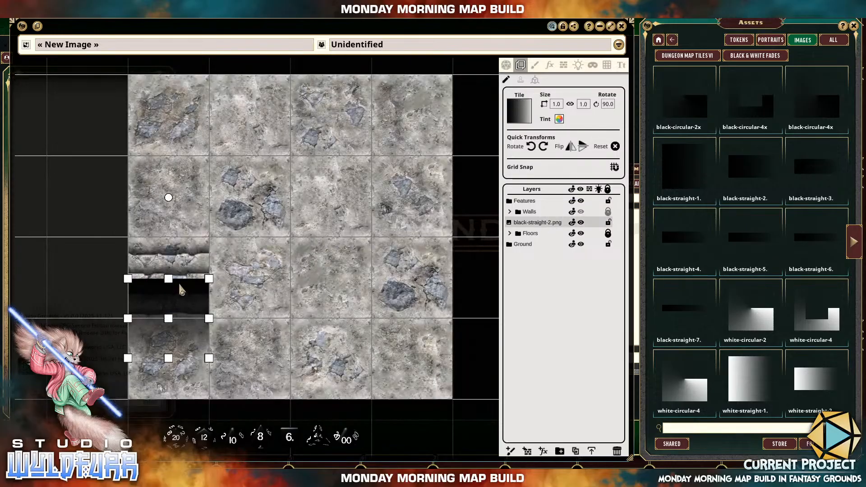
{"action": "left_click_drag", "start_coordinate": [181, 290], "coordinate": [244, 221]}
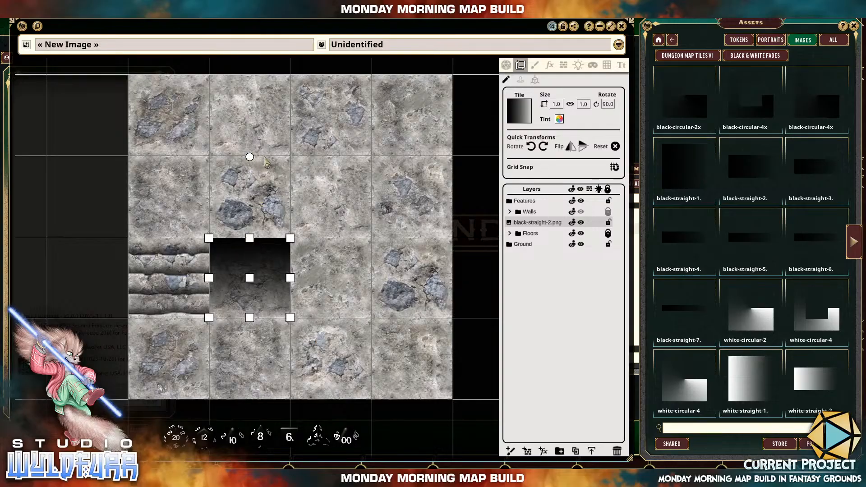
Try rotating the black-straight-2 fade freely to about 28.6 degrees and scaling it down to 1.0 by 1.0.
{"action": "left_click_drag", "start_coordinate": [264, 158], "coordinate": [151, 225]}
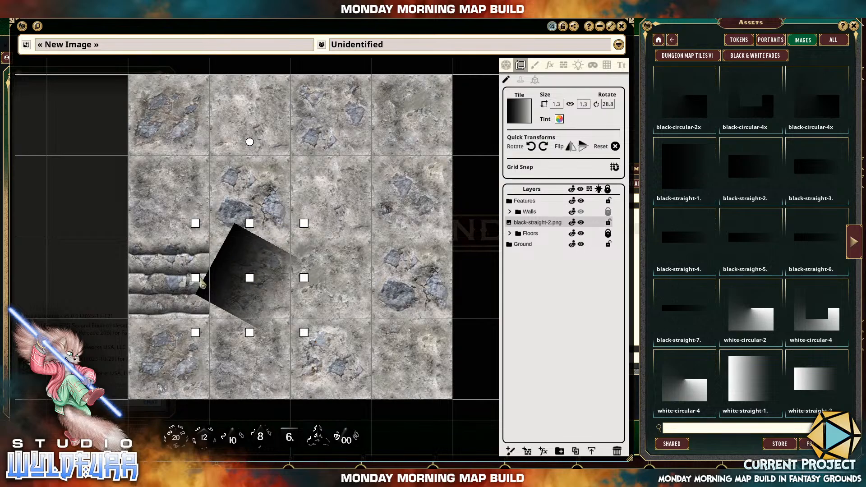
{"action": "mouse_move", "coordinate": [195, 282]}
{"action": "left_mouse_down"}
{"action": "mouse_move", "coordinate": [116, 284]}
{"action": "mouse_move", "coordinate": [192, 285]}
{"action": "left_mouse_up"}
{"action": "left_click_drag", "start_coordinate": [251, 226], "coordinate": [251, 158]}
{"action": "left_click_drag", "start_coordinate": [250, 218], "coordinate": [249, 272]}
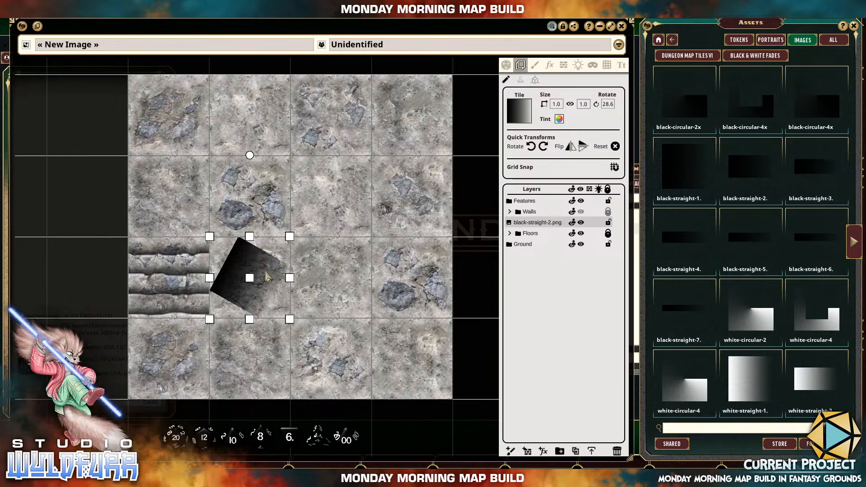
Delete the tilted fade, place a fresh black-straight-2 tile beside the steps and shrink its width to 1.0.
{"action": "key", "text": "Delete"}
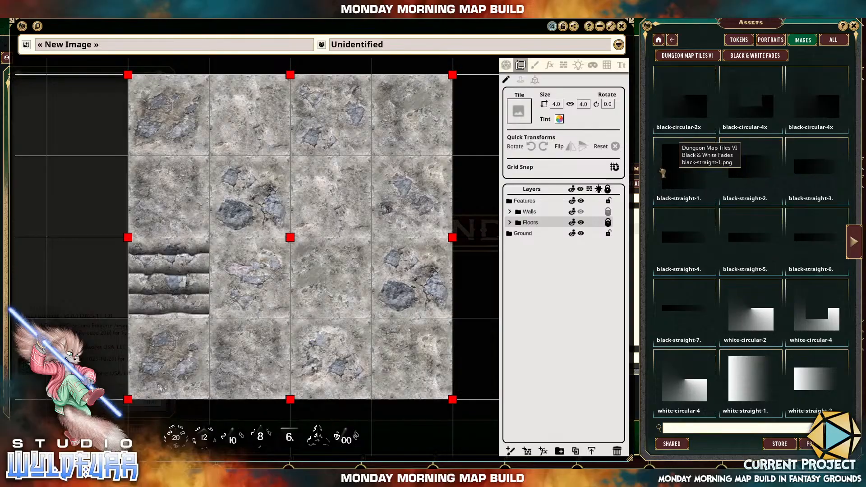
{"action": "left_click_drag", "start_coordinate": [663, 173], "coordinate": [251, 282]}
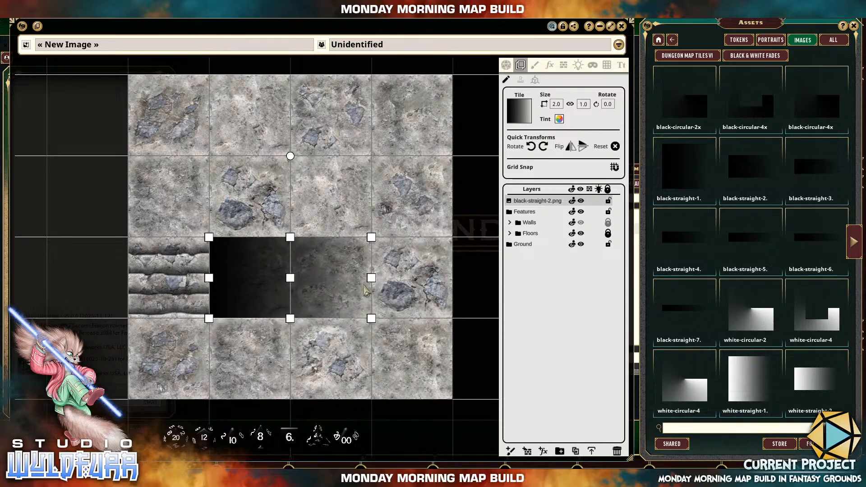
{"action": "left_click_drag", "start_coordinate": [371, 278], "coordinate": [347, 285]}
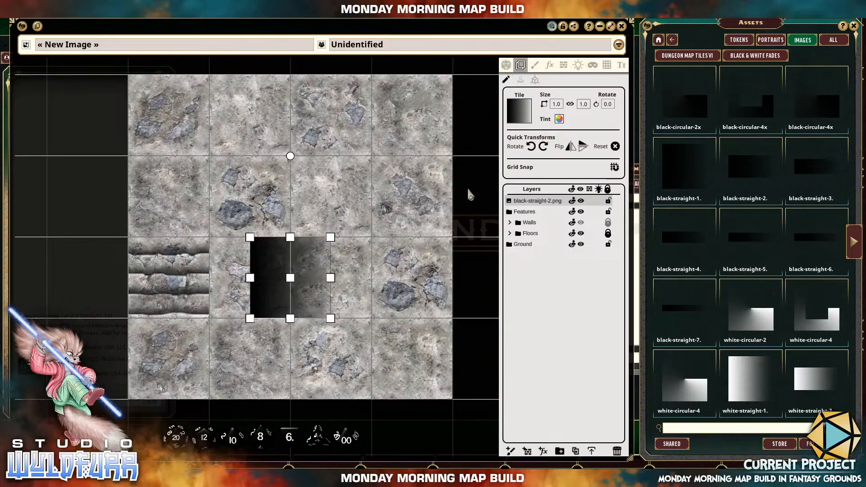
Rotate the new black-straight-2 fade clockwise to 90 degrees and move it over the concrete steps.
{"action": "left_click", "coordinate": [544, 147]}
{"action": "left_click", "coordinate": [544, 147]}
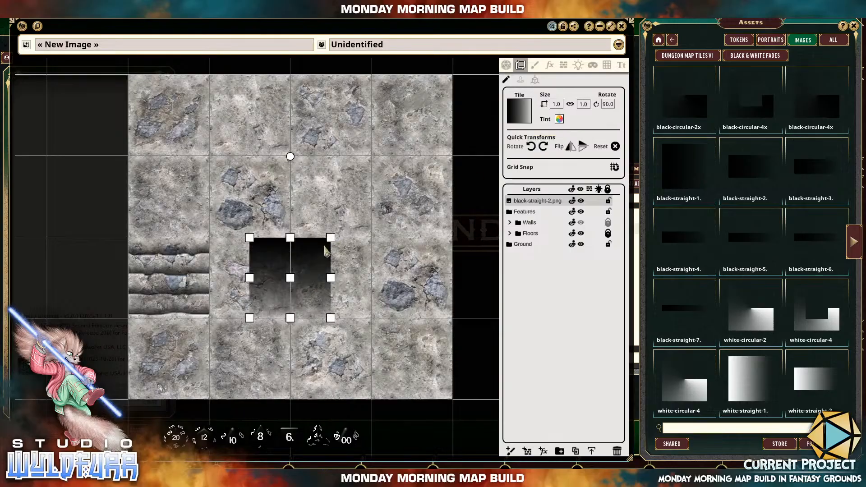
{"action": "left_click_drag", "start_coordinate": [297, 253], "coordinate": [225, 250]}
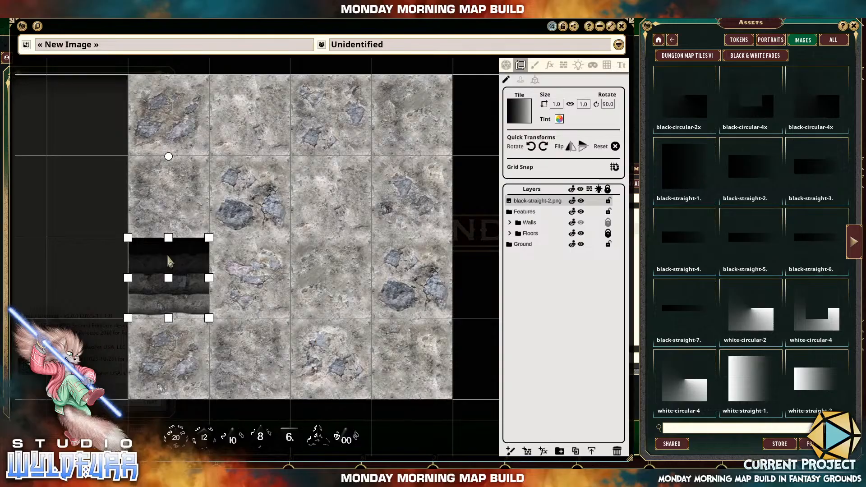
Move the black-straight-2 layer between the Walls and Floors folders and make the Walls folder visible again.
{"action": "left_click_drag", "start_coordinate": [537, 200], "coordinate": [539, 224]}
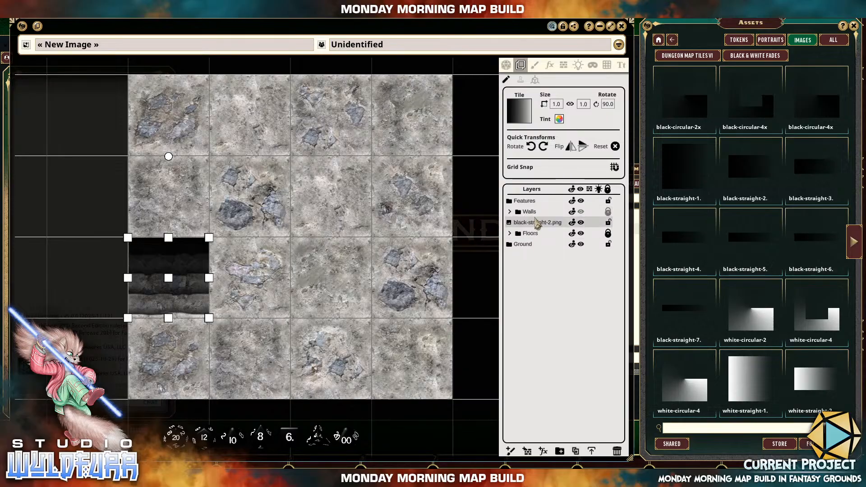
{"action": "left_click", "coordinate": [581, 211]}
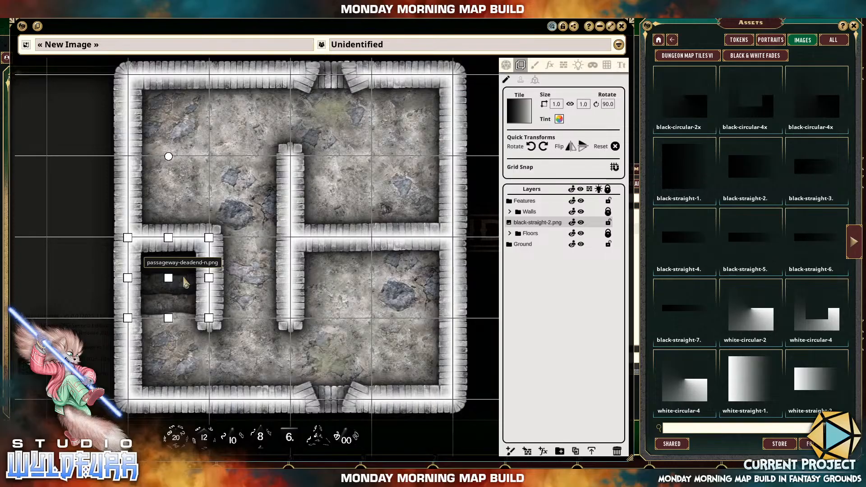
Switch the image editing to the Line of Sight tools.
{"action": "left_click", "coordinate": [565, 68]}
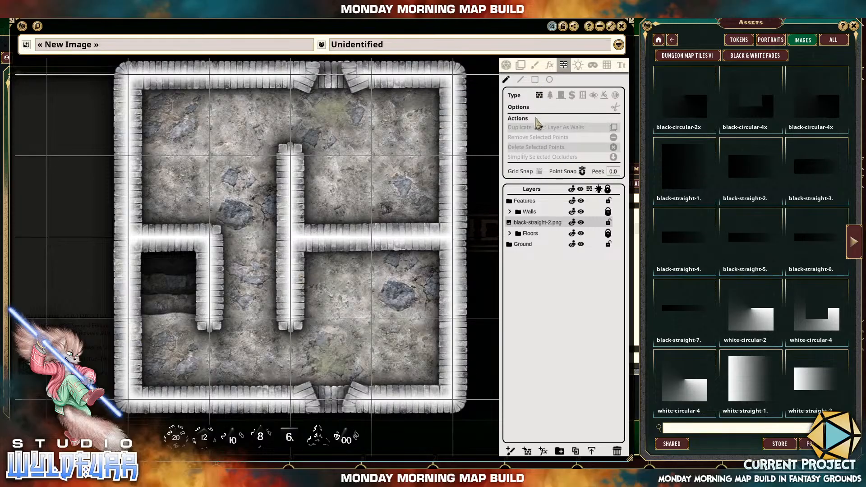
Draw rectangular wall occluders over the inner horizontal and vertical walls, plus a narrow one crossing the horizontal wall.
{"action": "left_click", "coordinate": [535, 80]}
{"action": "left_click_drag", "start_coordinate": [271, 226], "coordinate": [489, 248]}
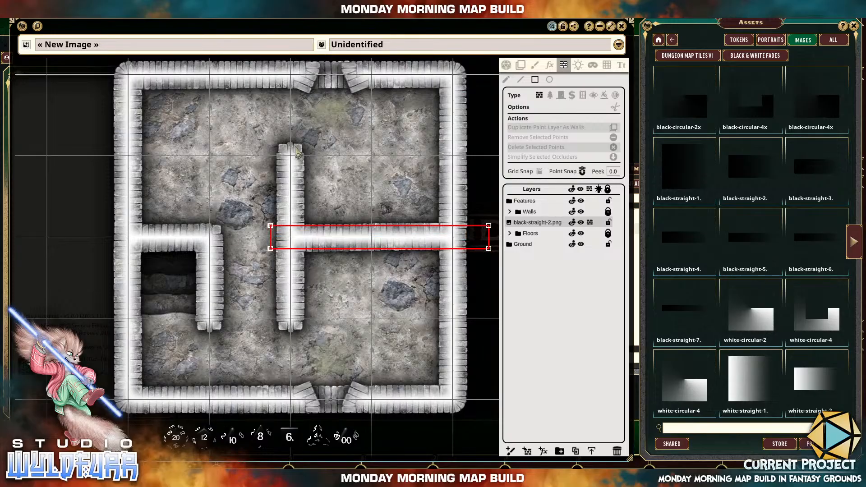
{"action": "left_click_drag", "start_coordinate": [280, 146], "coordinate": [301, 330]}
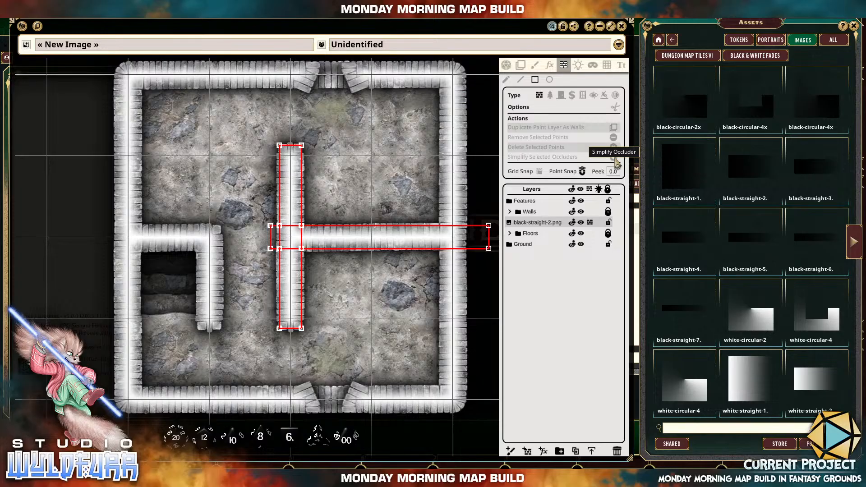
{"action": "left_click", "coordinate": [521, 80]}
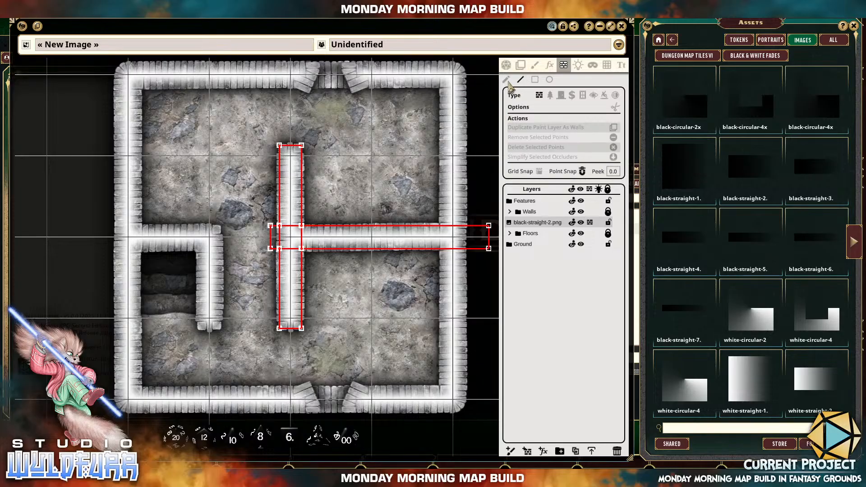
{"action": "left_click", "coordinate": [506, 81]}
{"action": "left_click", "coordinate": [535, 80]}
{"action": "left_click_drag", "start_coordinate": [354, 194], "coordinate": [370, 282]}
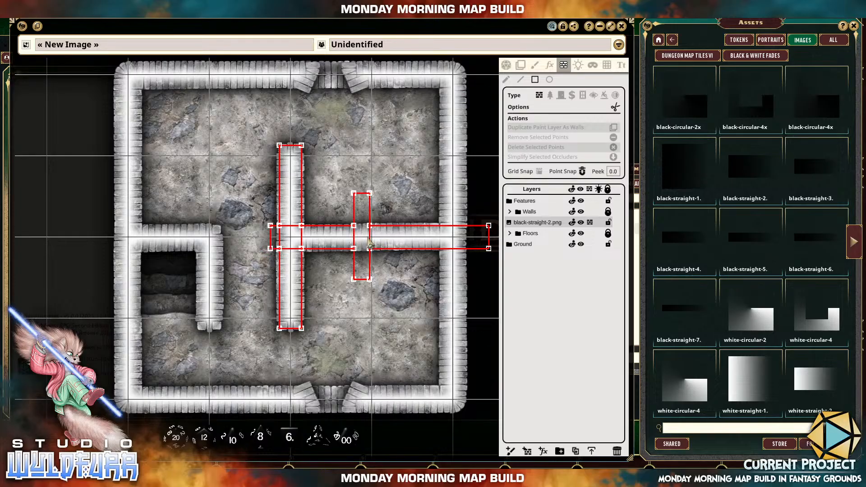
Select all the rectangular occluders on the inner walls and delete them.
{"action": "left_click", "coordinate": [504, 81]}
{"action": "mouse_move", "coordinate": [225, 114]}
{"action": "left_mouse_down"}
{"action": "mouse_move", "coordinate": [335, 258]}
{"action": "mouse_move", "coordinate": [435, 341]}
{"action": "mouse_move", "coordinate": [496, 345]}
{"action": "left_mouse_up"}
{"action": "key", "text": "Delete"}
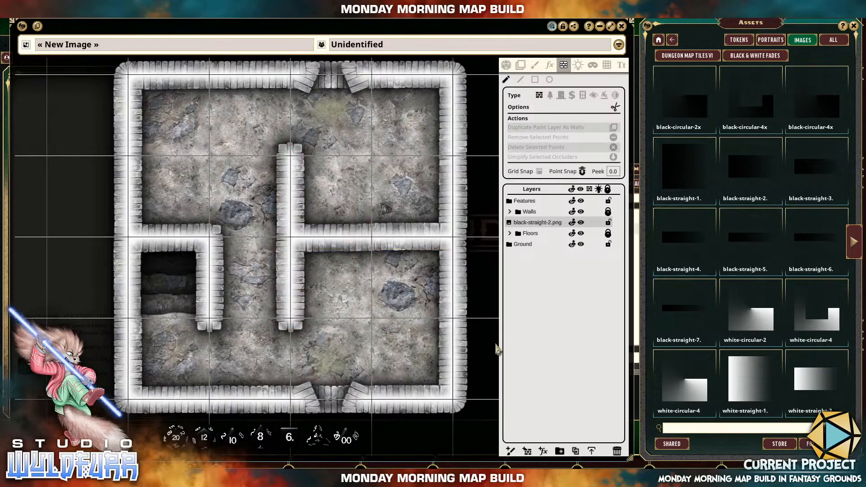
Trace a line occluder around the hooked wall enclosing the steps, from its inner face around its end to the upper room's corner.
{"action": "left_click", "coordinate": [520, 79]}
{"action": "scroll", "coordinate": [164, 284], "scroll_direction": "up", "scroll_amount": 5}
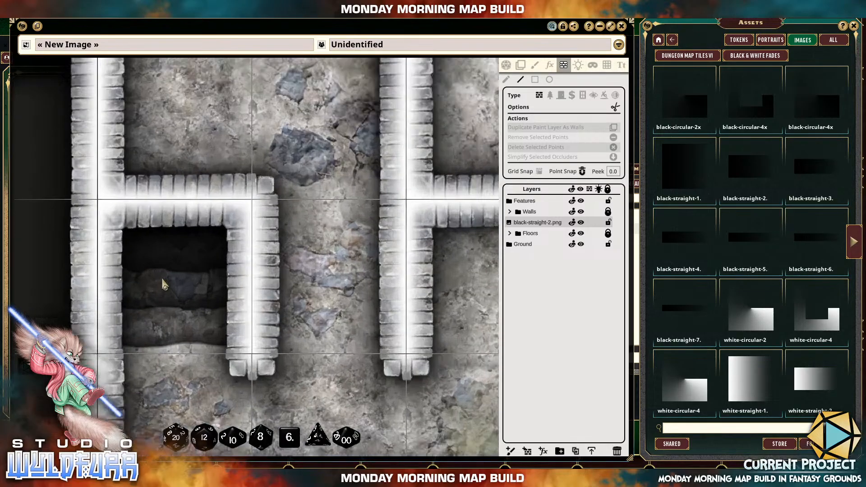
{"action": "left_click", "coordinate": [98, 228]}
{"action": "left_click", "coordinate": [230, 223]}
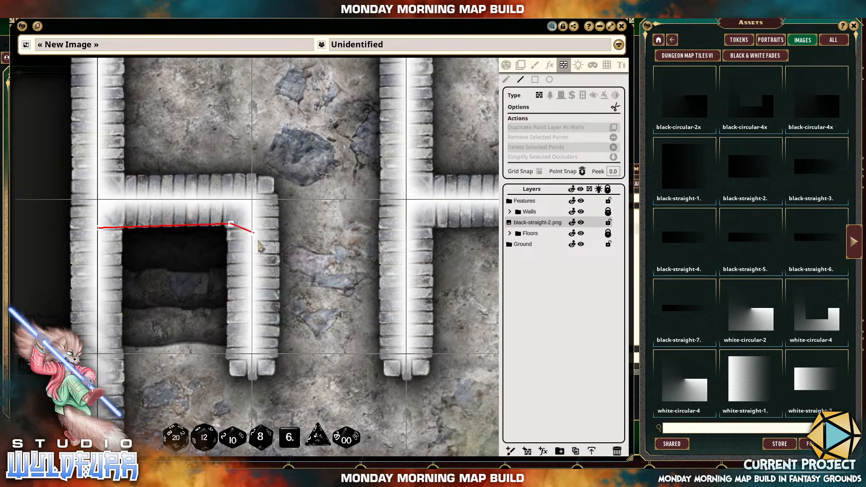
{"action": "left_click", "coordinate": [235, 372]}
{"action": "left_click", "coordinate": [270, 372]}
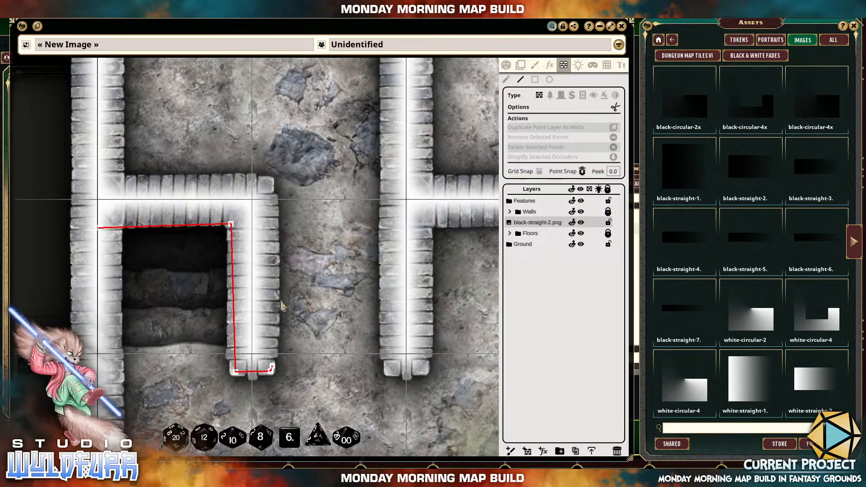
{"action": "left_click", "coordinate": [268, 182]}
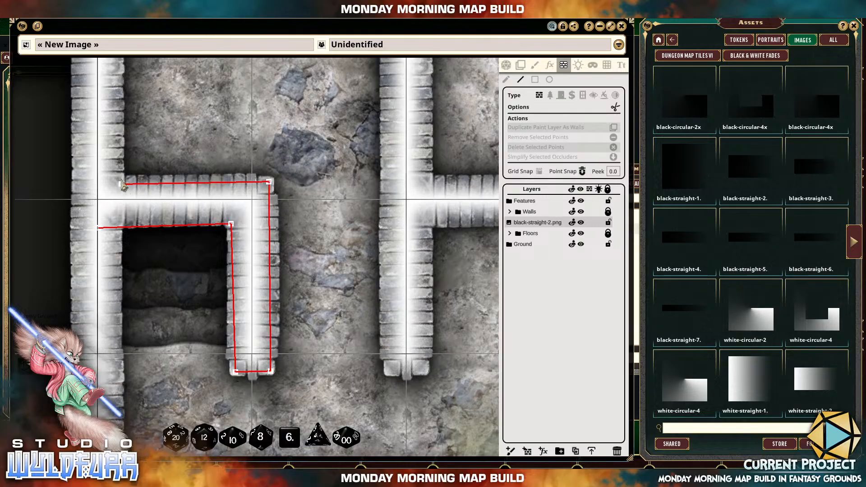
{"action": "left_click", "coordinate": [118, 180]}
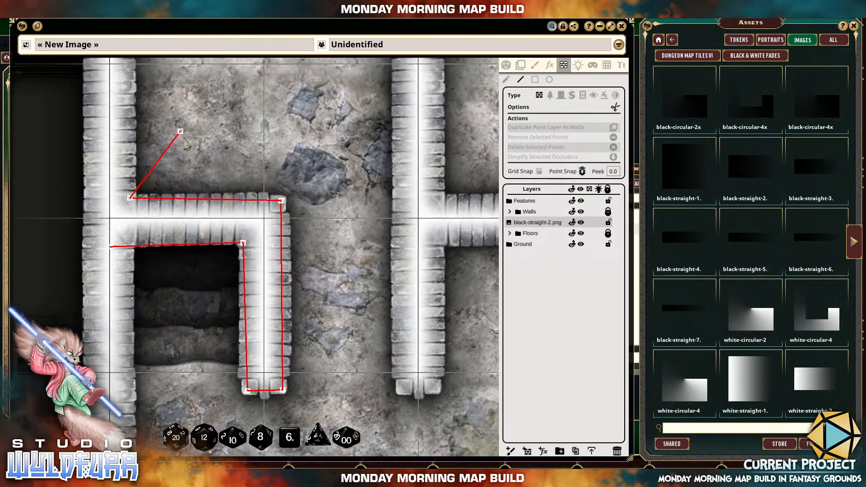
Continue the occluder up the upper-left room's inner wall face and along the north wall to the doorway's left jamb.
{"action": "left_click_drag", "start_coordinate": [184, 139], "coordinate": [208, 329]}
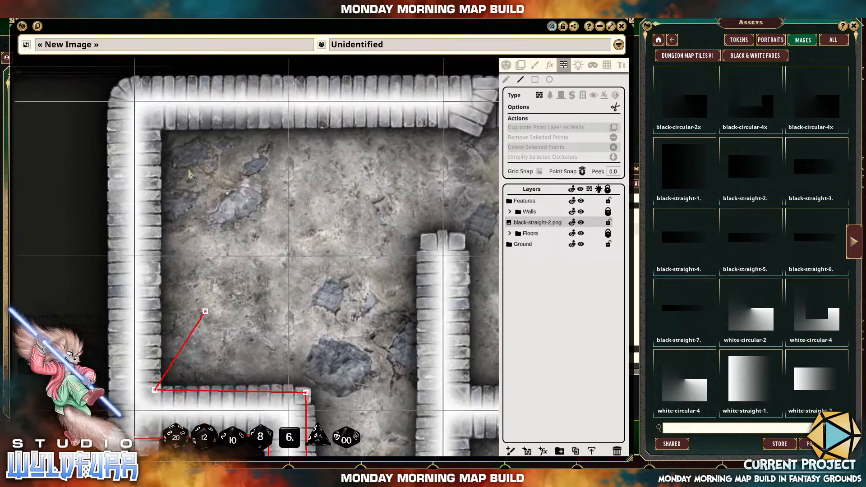
{"action": "left_click", "coordinate": [157, 126]}
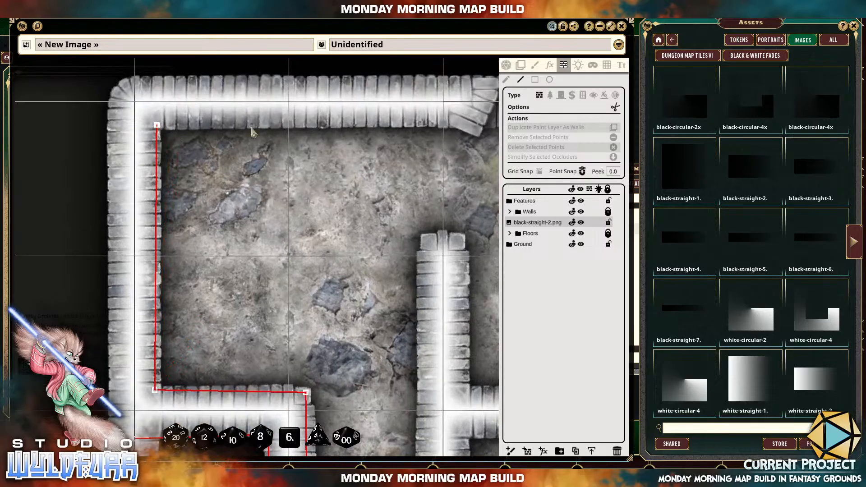
{"action": "left_click", "coordinate": [452, 121]}
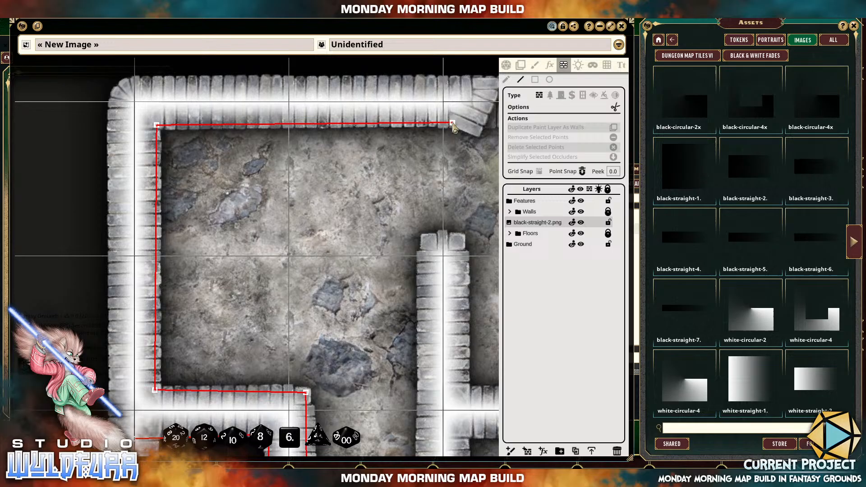
{"action": "left_click", "coordinate": [476, 131]}
Wrap the occluder around the north doorway's left jamb, back along the outer wall edge and around the rounded northwest corner.
{"action": "left_click_drag", "start_coordinate": [478, 116], "coordinate": [407, 190]}
{"action": "left_click", "coordinate": [423, 166]}
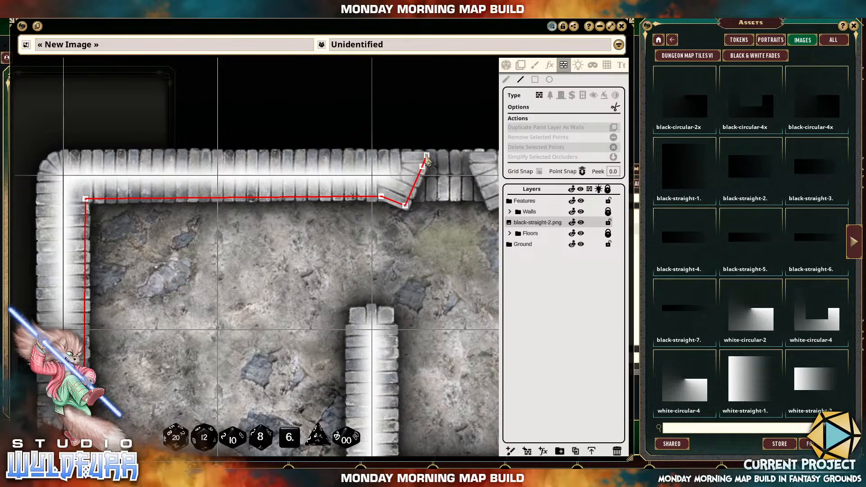
{"action": "left_click", "coordinate": [424, 155]}
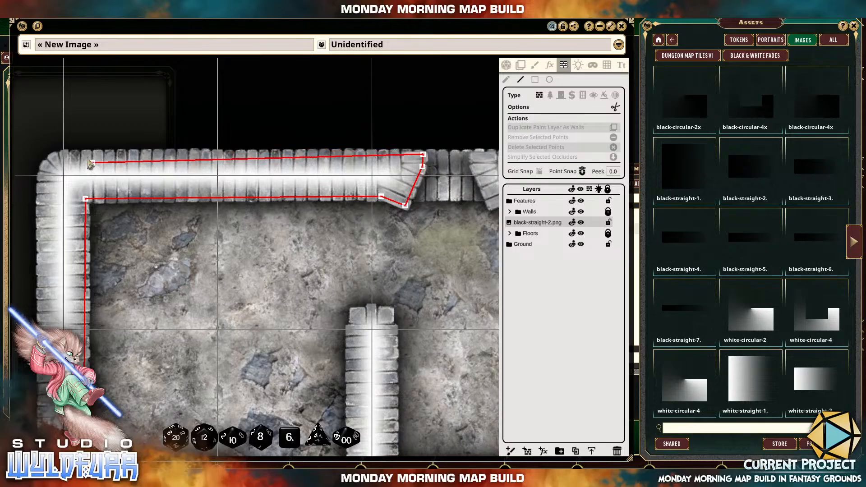
{"action": "left_click", "coordinate": [66, 155]}
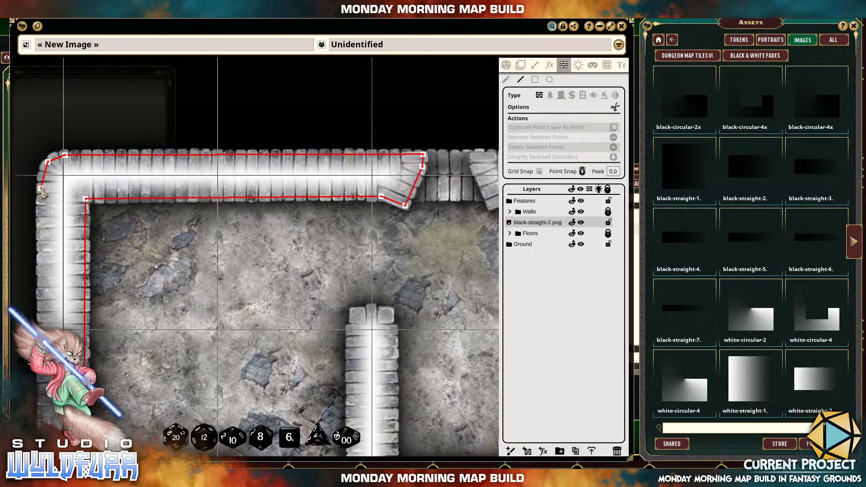
{"action": "left_click", "coordinate": [41, 187]}
Extend the occluder down the outer edge of the west wall and around the rounded southwest corner.
{"action": "left_click_drag", "start_coordinate": [64, 260], "coordinate": [161, 97]}
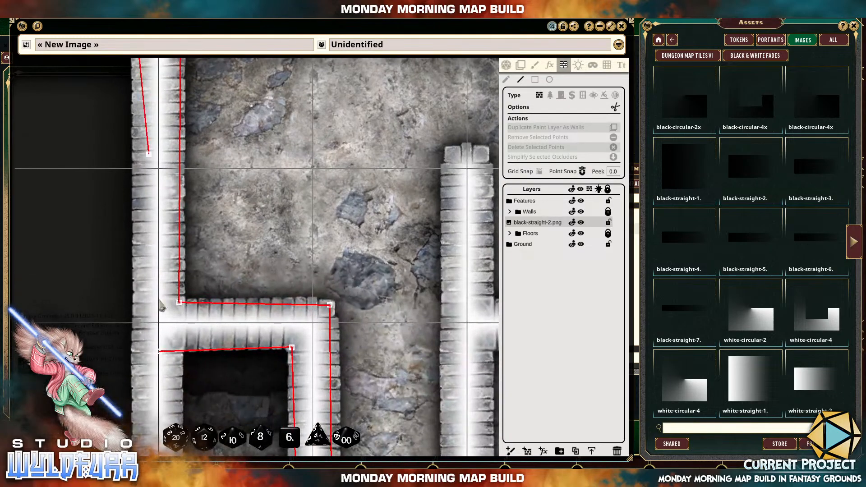
{"action": "left_click_drag", "start_coordinate": [150, 331], "coordinate": [193, 144]}
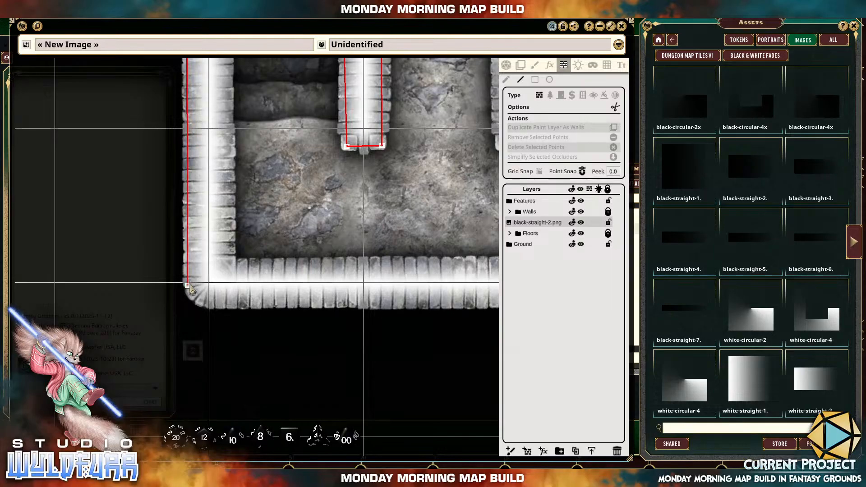
{"action": "left_click", "coordinate": [187, 284]}
{"action": "left_click", "coordinate": [194, 297]}
{"action": "left_click", "coordinate": [211, 304]}
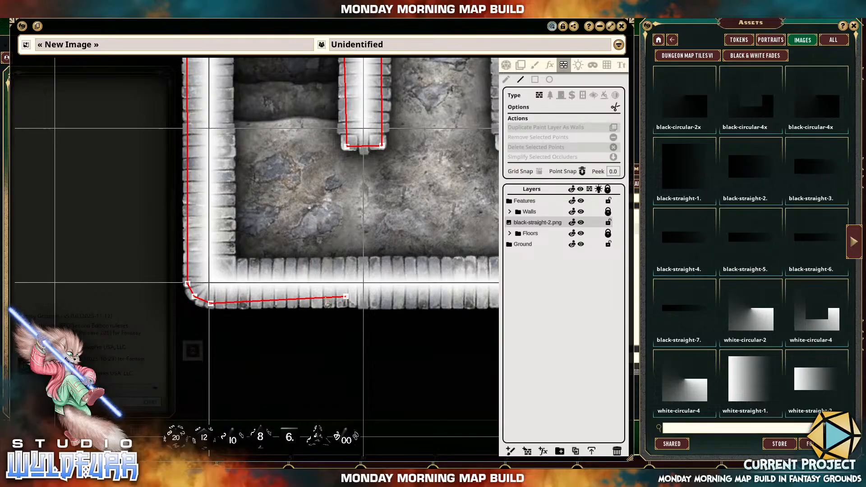
Run the occluder along the south wall's outer edge, around the doorway's left jamb and back onto the wall's inner face.
{"action": "left_click_drag", "start_coordinate": [350, 297], "coordinate": [104, 290]}
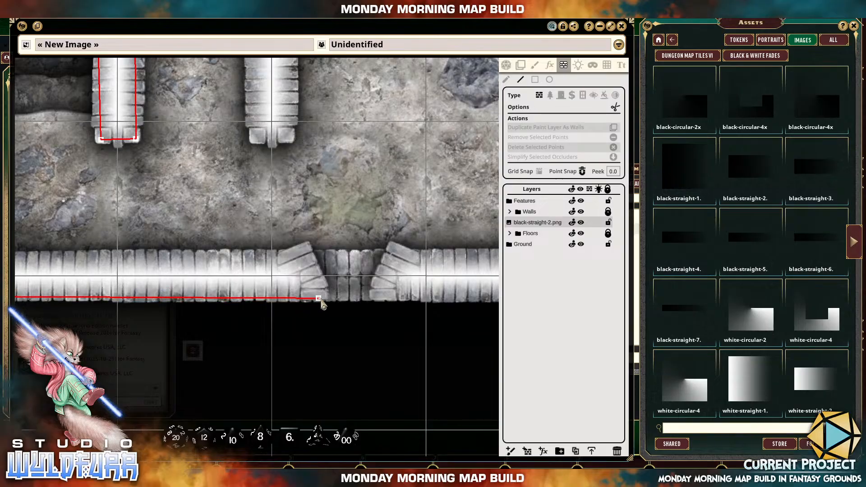
{"action": "left_click", "coordinate": [323, 298]}
{"action": "left_click", "coordinate": [324, 285]}
{"action": "left_click", "coordinate": [306, 246]}
{"action": "left_click", "coordinate": [288, 254]}
{"action": "left_click_drag", "start_coordinate": [133, 260], "coordinate": [366, 278]}
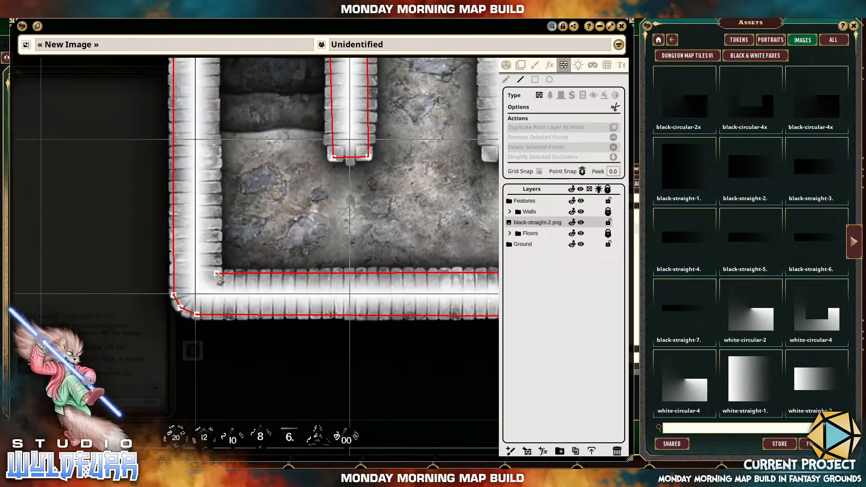
Turn the occluder at the inner southwest corner and run it up the west wall past the steps, ending across the starting line.
{"action": "left_click", "coordinate": [219, 273]}
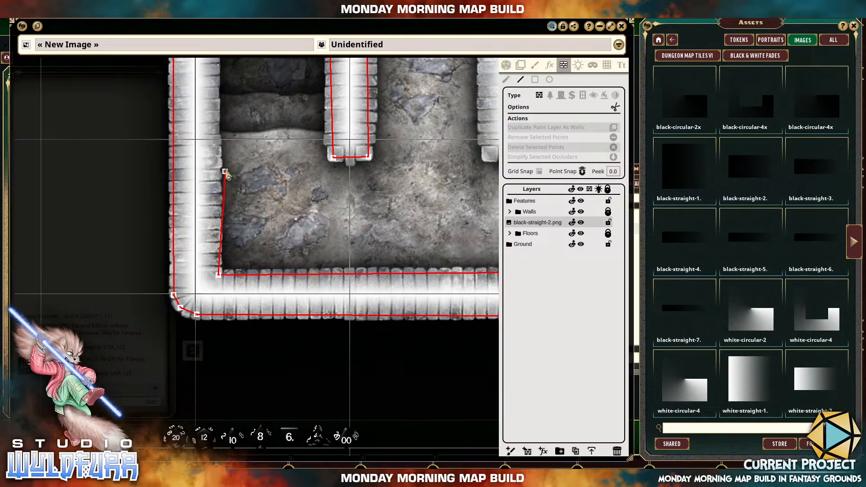
{"action": "left_click_drag", "start_coordinate": [225, 169], "coordinate": [222, 344]}
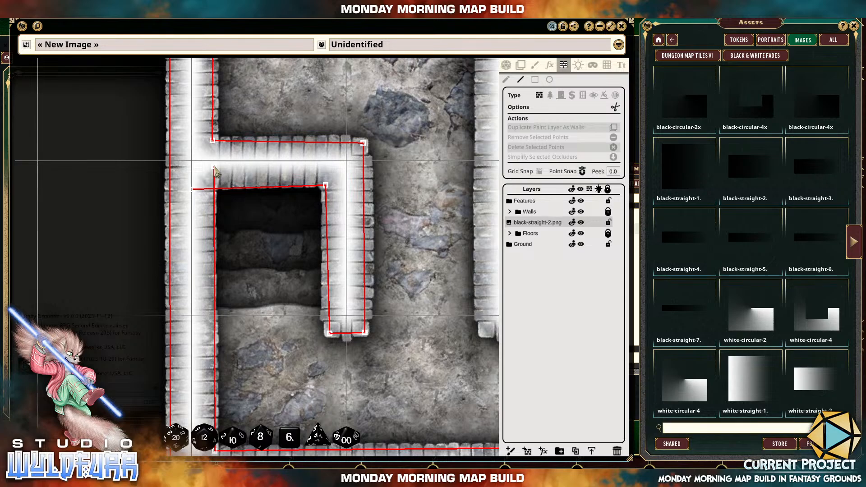
{"action": "left_click", "coordinate": [214, 167]}
Delete the two stray end points beside the steps' upper-left corner and align the remaining corner point with the wall edges.
{"action": "scroll", "coordinate": [215, 195], "scroll_direction": "up", "scroll_amount": 5}
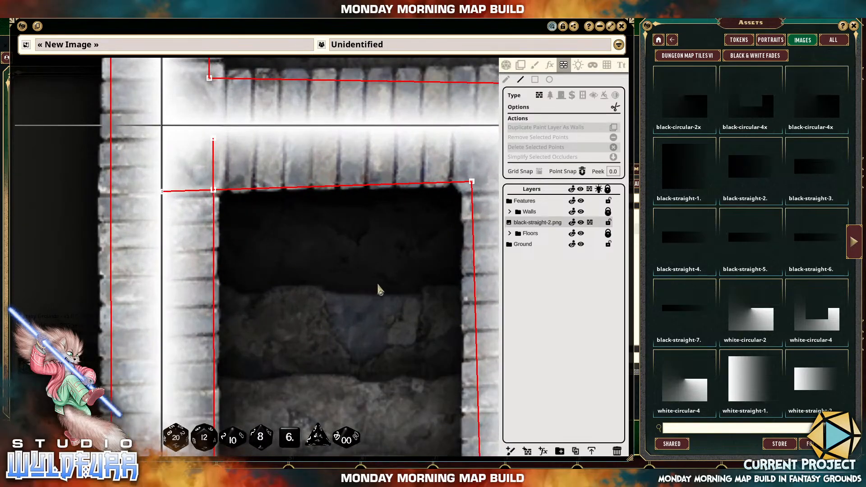
{"action": "left_click_drag", "start_coordinate": [313, 242], "coordinate": [386, 285]}
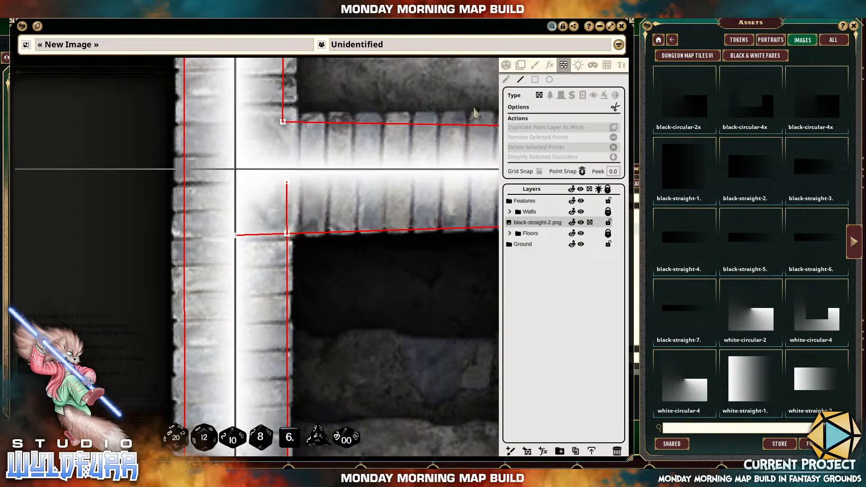
{"action": "left_click", "coordinate": [505, 80]}
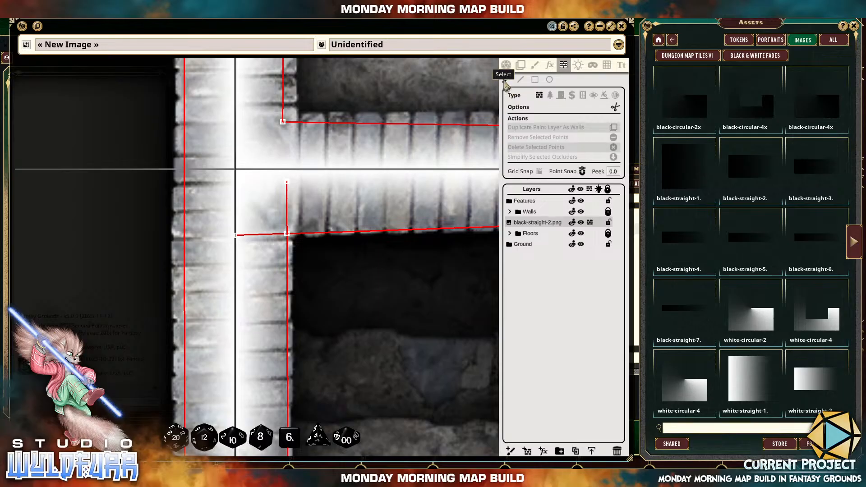
{"action": "left_click_drag", "start_coordinate": [269, 160], "coordinate": [317, 201]}
{"action": "key", "text": "Delete"}
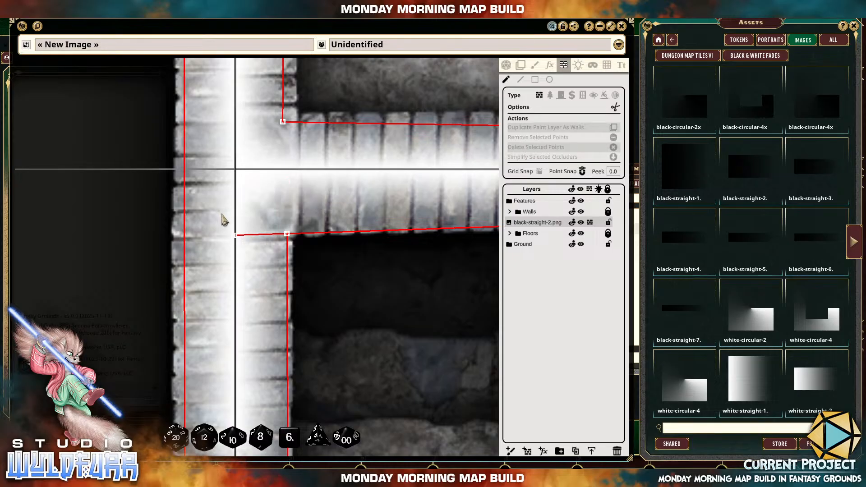
{"action": "left_click_drag", "start_coordinate": [219, 210], "coordinate": [252, 254]}
{"action": "key", "text": "Delete"}
{"action": "left_click_drag", "start_coordinate": [267, 214], "coordinate": [301, 264]}
{"action": "mouse_move", "coordinate": [288, 233]}
{"action": "left_mouse_down"}
{"action": "mouse_move", "coordinate": [291, 215]}
{"action": "mouse_move", "coordinate": [290, 235]}
{"action": "mouse_move", "coordinate": [253, 228]}
{"action": "mouse_move", "coordinate": [287, 231]}
{"action": "left_mouse_up"}
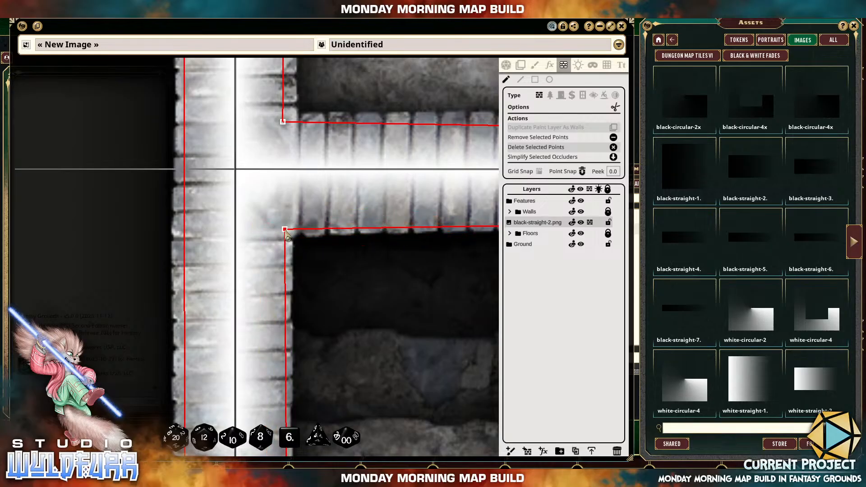
{"action": "left_click", "coordinate": [286, 232]}
Review the traced occluder around the map's left half and the walls still lacking line of sight.
{"action": "scroll", "coordinate": [347, 270], "scroll_direction": "down", "scroll_amount": 5}
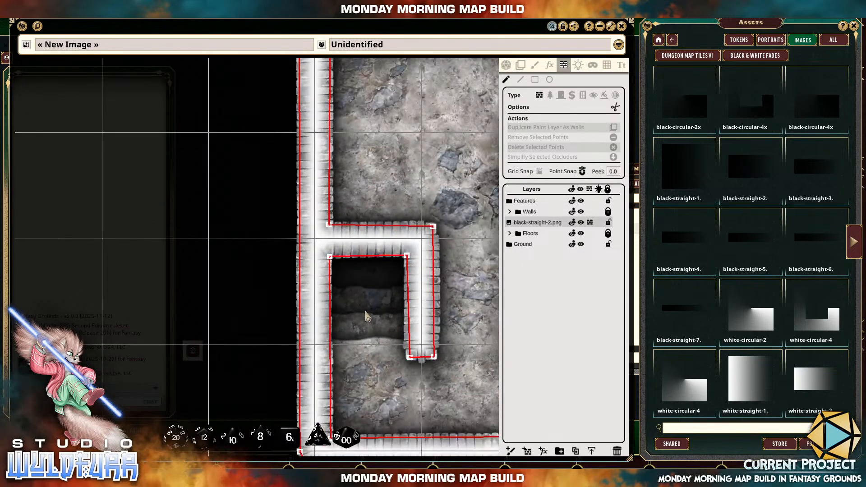
{"action": "left_click_drag", "start_coordinate": [365, 313], "coordinate": [332, 205]}
{"action": "left_click_drag", "start_coordinate": [367, 240], "coordinate": [280, 245]}
{"action": "scroll", "coordinate": [282, 245], "scroll_direction": "down", "scroll_amount": 2}
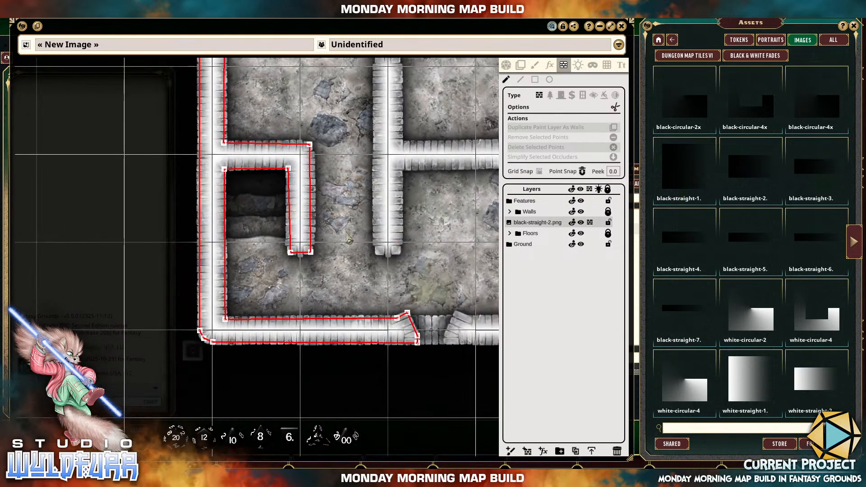
{"action": "left_click_drag", "start_coordinate": [350, 205], "coordinate": [309, 291]}
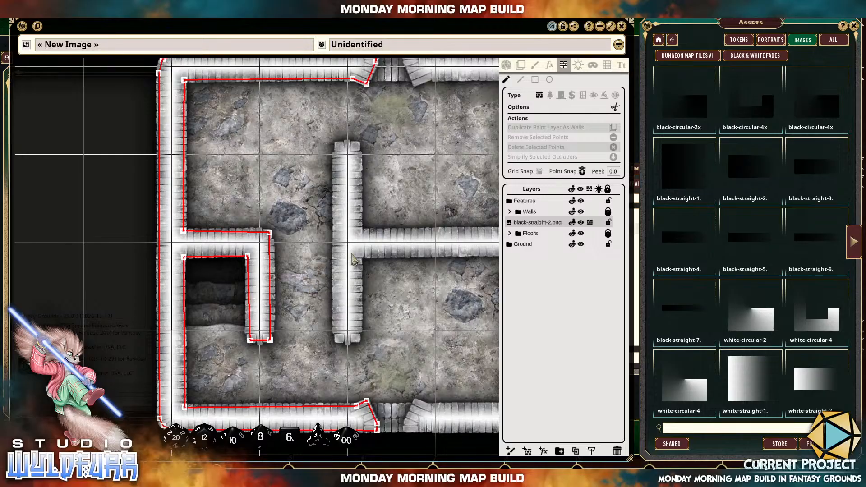
{"action": "left_click_drag", "start_coordinate": [349, 261], "coordinate": [284, 263]}
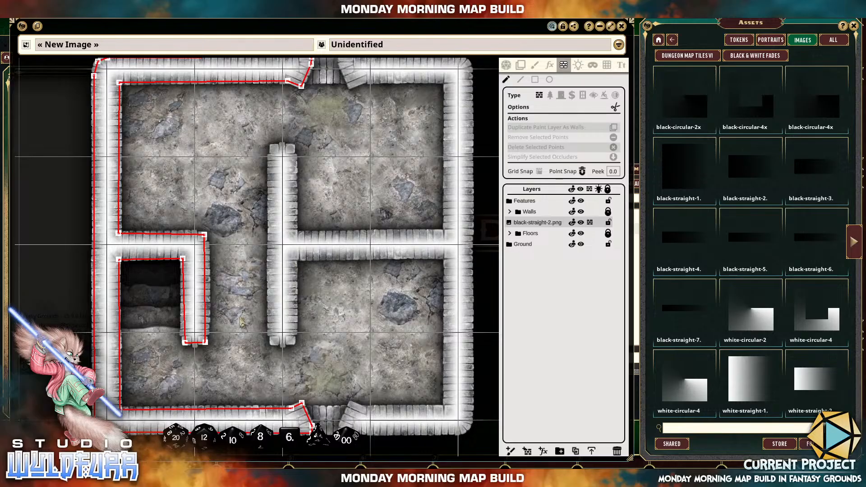
{"action": "left_click_drag", "start_coordinate": [242, 323], "coordinate": [236, 233]}
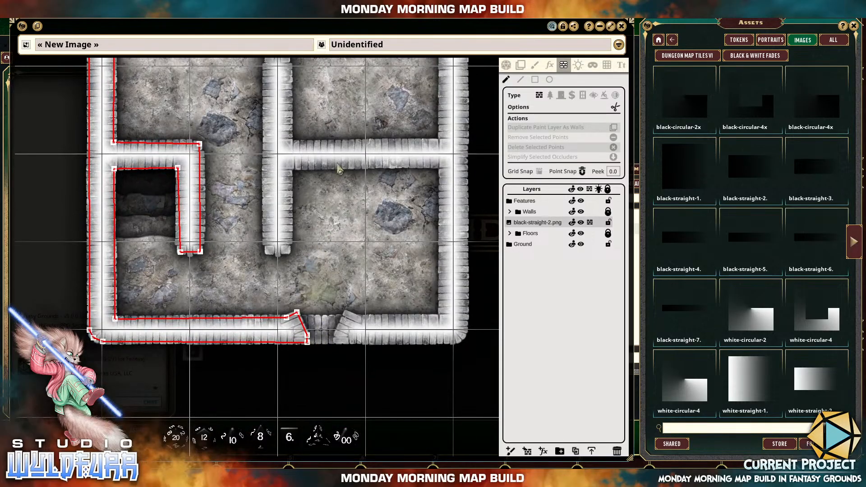
{"action": "left_click_drag", "start_coordinate": [331, 82], "coordinate": [321, 155]}
Start a new line occluder just above the north doorway's east jamb, trace around the jamb and run it to the inner northeast corner.
{"action": "scroll", "coordinate": [322, 159], "scroll_direction": "up", "scroll_amount": 5}
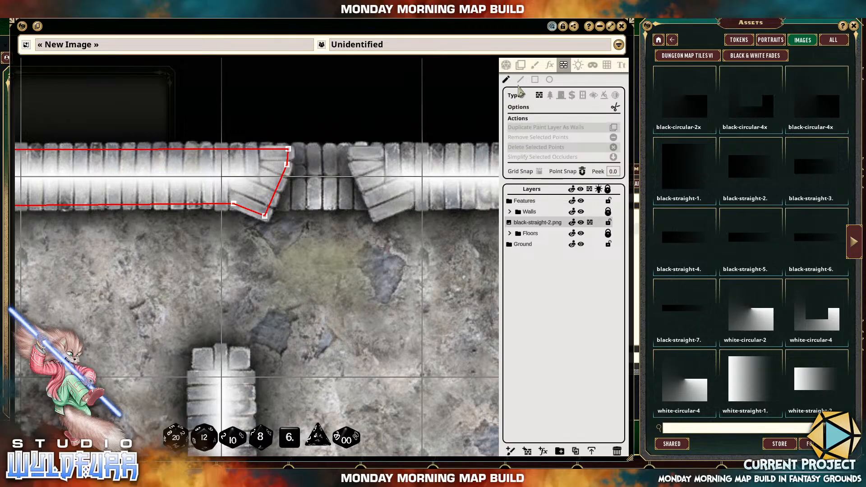
{"action": "left_click", "coordinate": [520, 81]}
{"action": "left_click_drag", "start_coordinate": [413, 200], "coordinate": [328, 208]}
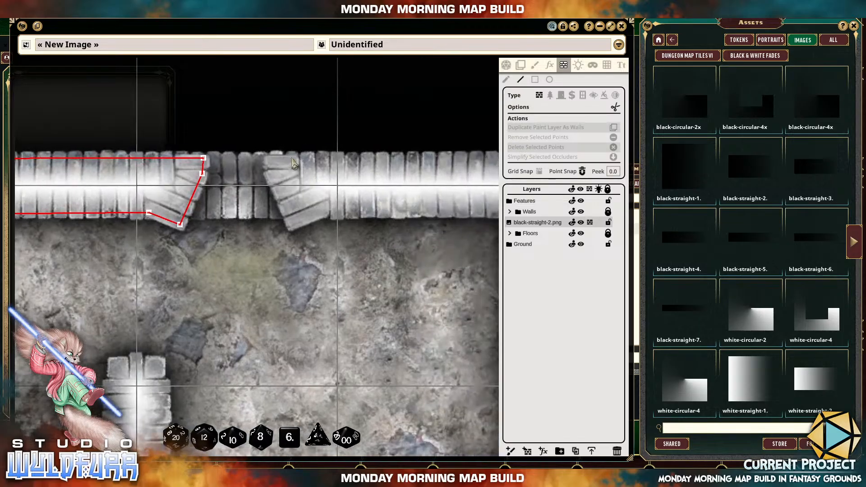
{"action": "left_click", "coordinate": [268, 129]}
{"action": "left_click", "coordinate": [269, 172]}
{"action": "left_click", "coordinate": [291, 224]}
{"action": "left_click", "coordinate": [333, 211]}
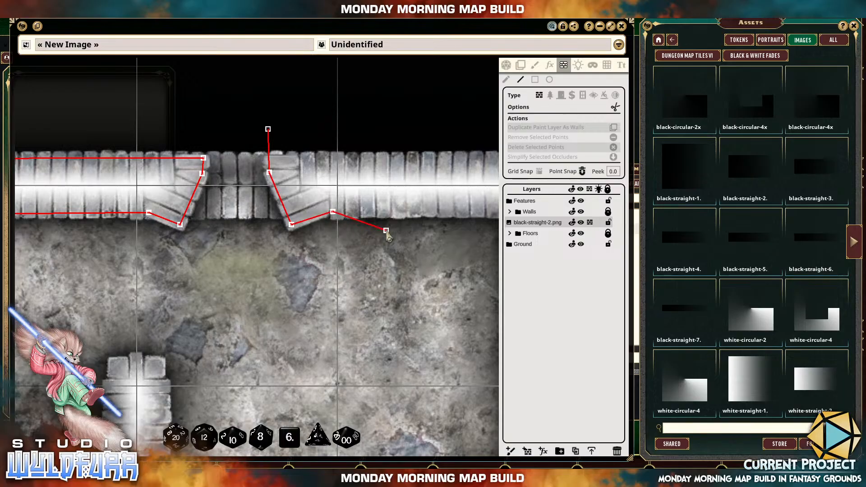
{"action": "left_click_drag", "start_coordinate": [449, 272], "coordinate": [263, 272]}
{"action": "left_click", "coordinate": [326, 213]}
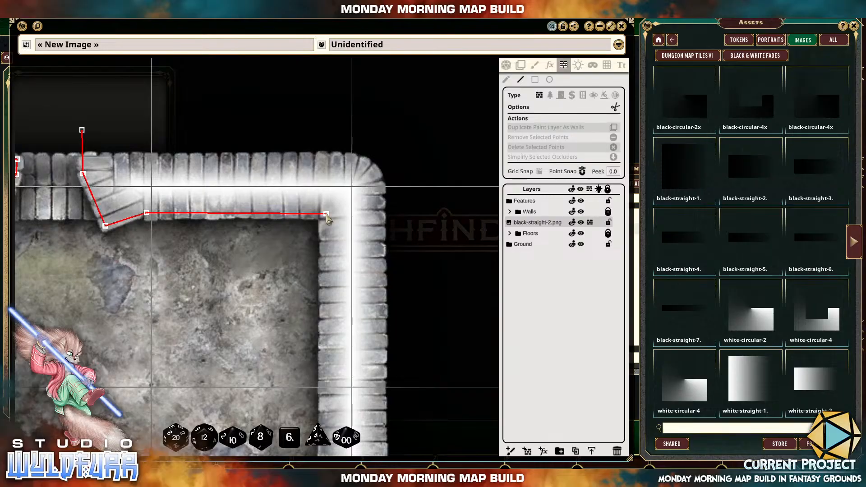
Run the occluder down the east wall's inner face and west along the dividing wall's north face to the central wall.
{"action": "left_click_drag", "start_coordinate": [331, 313], "coordinate": [329, 133]}
{"action": "left_click_drag", "start_coordinate": [317, 297], "coordinate": [316, 188]}
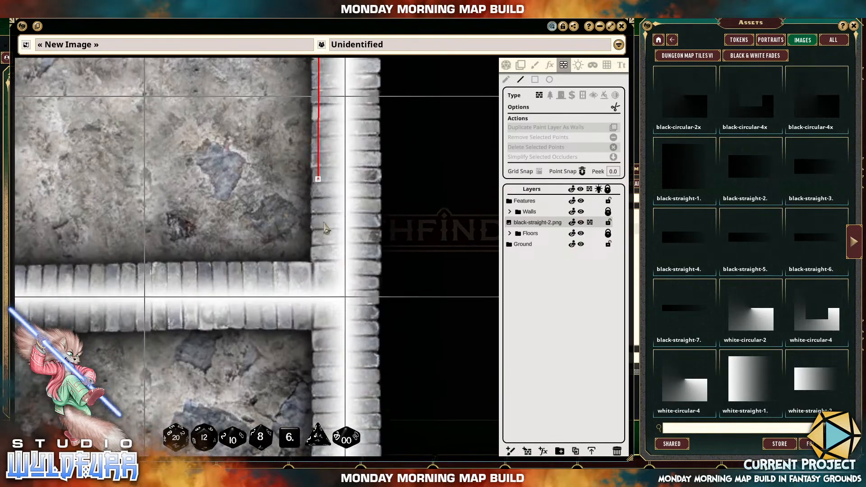
{"action": "left_click", "coordinate": [317, 267]}
{"action": "left_click_drag", "start_coordinate": [175, 276], "coordinate": [368, 281]}
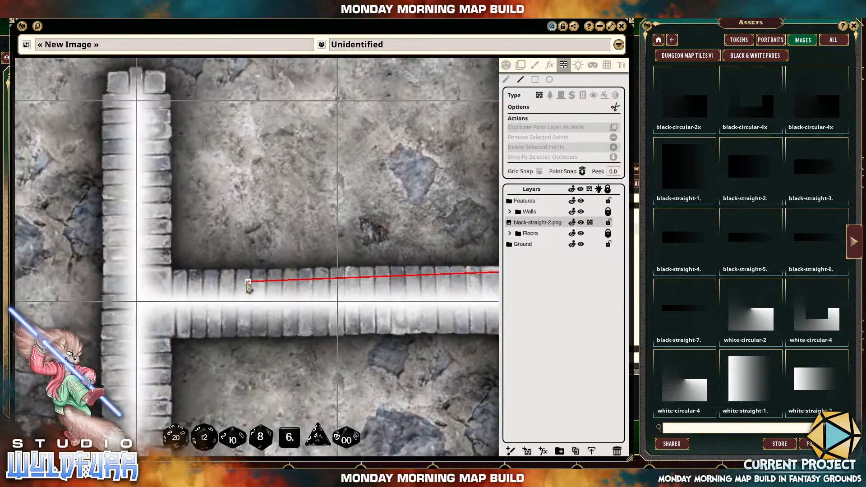
{"action": "left_click_drag", "start_coordinate": [247, 284], "coordinate": [349, 284]}
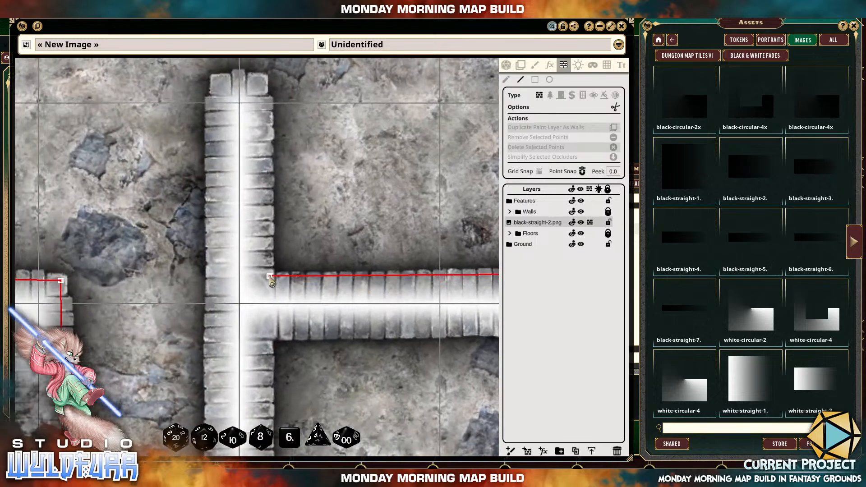
{"action": "left_click", "coordinate": [270, 276]}
Carry the occluder up the central wall's east side and across its north end.
{"action": "left_click_drag", "start_coordinate": [273, 178], "coordinate": [273, 336]}
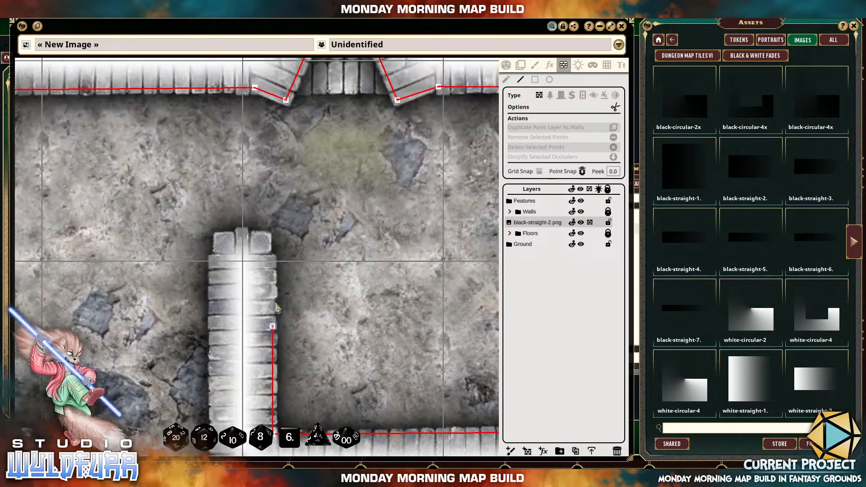
{"action": "left_click", "coordinate": [264, 239]}
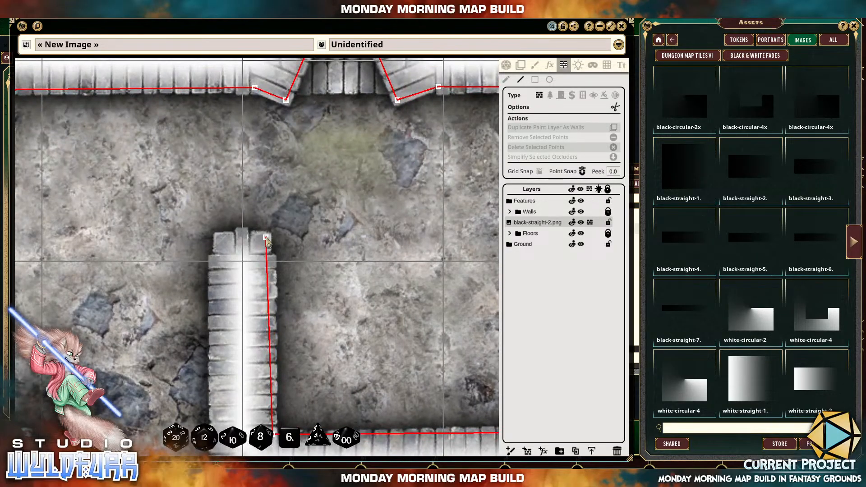
{"action": "left_click", "coordinate": [221, 237]}
{"action": "left_click", "coordinate": [218, 238]}
Run the occluder down the central wall's west side and across its south end.
{"action": "left_click_drag", "start_coordinate": [224, 333], "coordinate": [234, 133]}
{"action": "left_click_drag", "start_coordinate": [227, 301], "coordinate": [237, 112]}
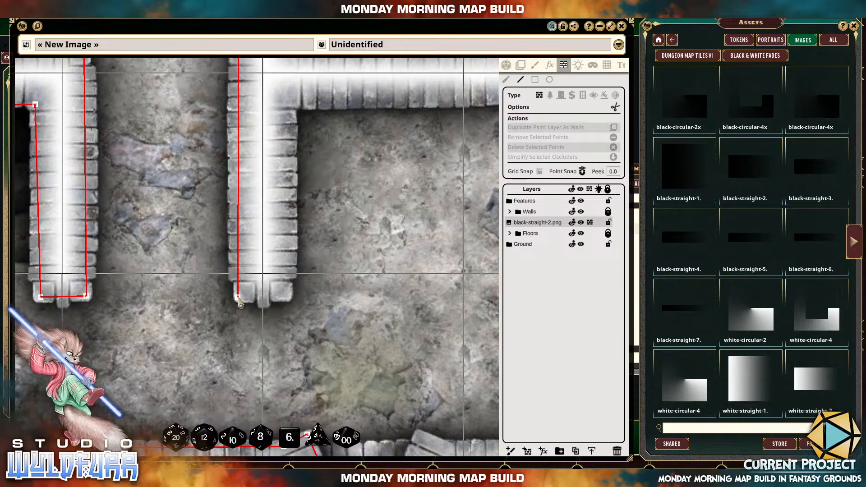
{"action": "left_click", "coordinate": [237, 296]}
{"action": "left_click", "coordinate": [287, 296]}
Trace up the central wall's lower east side and along the dividing wall's south face to the east wall.
{"action": "left_click_drag", "start_coordinate": [284, 126], "coordinate": [260, 241]}
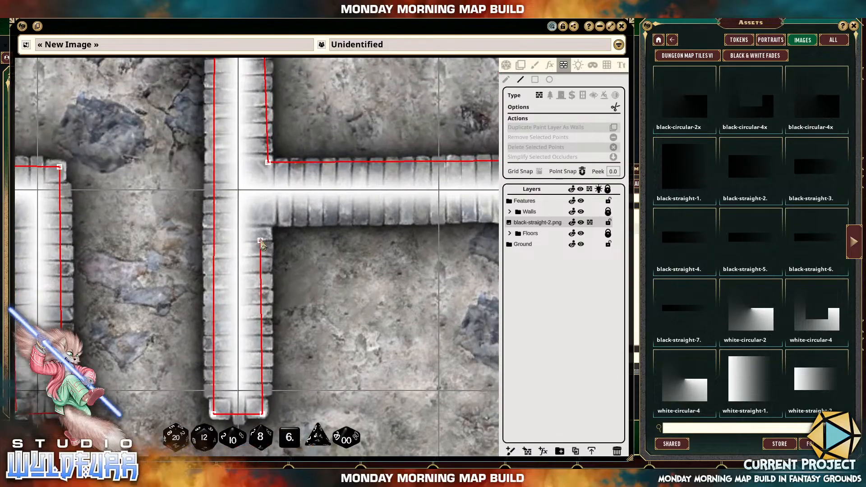
{"action": "left_click", "coordinate": [269, 219]}
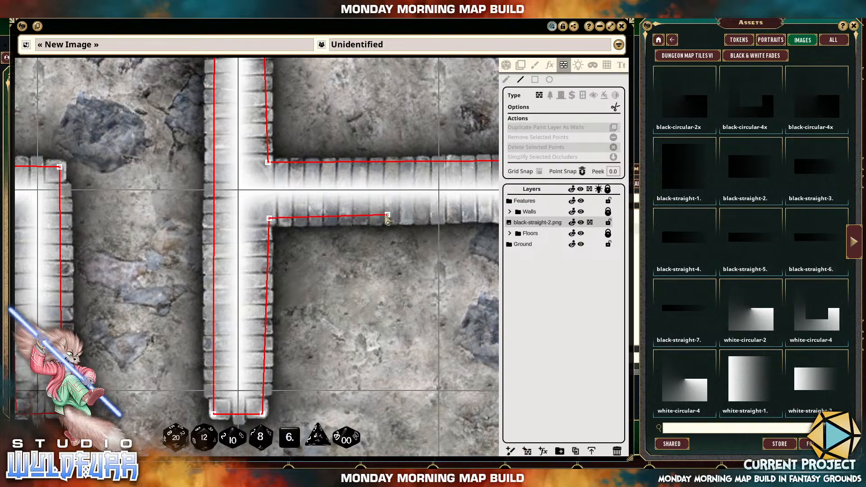
{"action": "left_click_drag", "start_coordinate": [387, 219], "coordinate": [166, 210]}
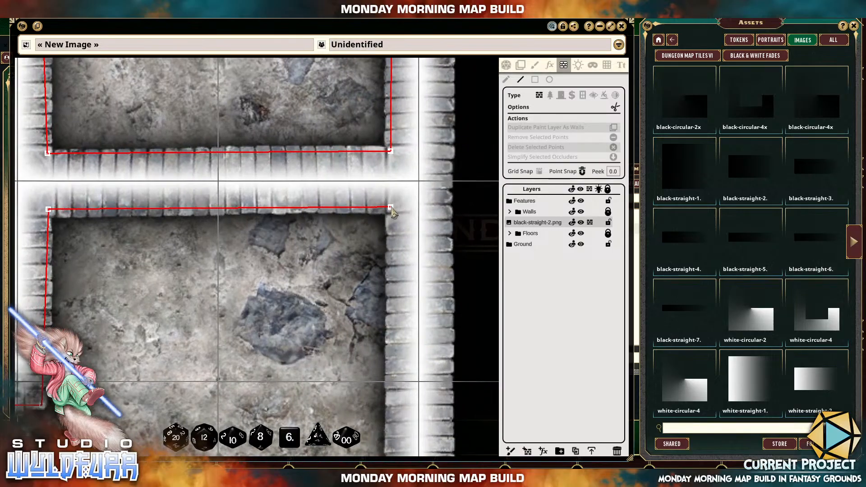
{"action": "left_click", "coordinate": [391, 207]}
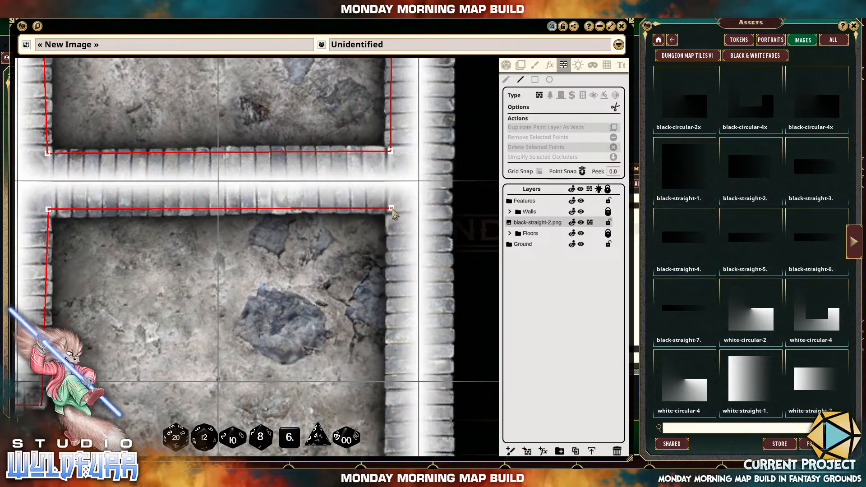
Run the occluder down the southeast room's east wall to the inner southeast corner.
{"action": "left_click_drag", "start_coordinate": [387, 319], "coordinate": [378, 106]}
{"action": "left_click", "coordinate": [379, 331]}
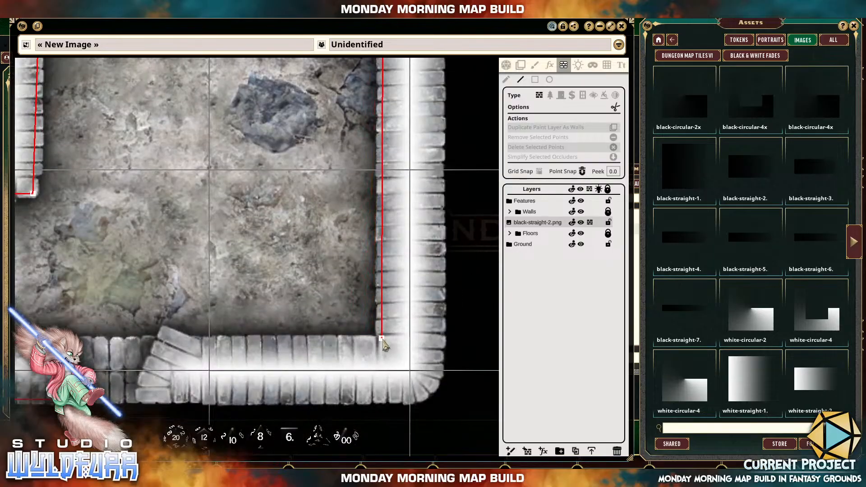
{"action": "left_click", "coordinate": [385, 346]}
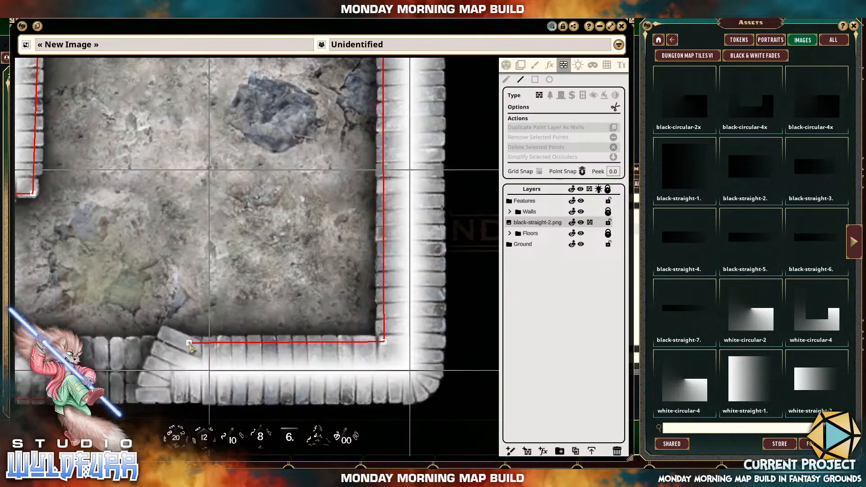
Continue the occluder along the south wall's inner face and around the doorway's east jamb to the wall's outer edge.
{"action": "left_click_drag", "start_coordinate": [192, 349], "coordinate": [264, 354]}
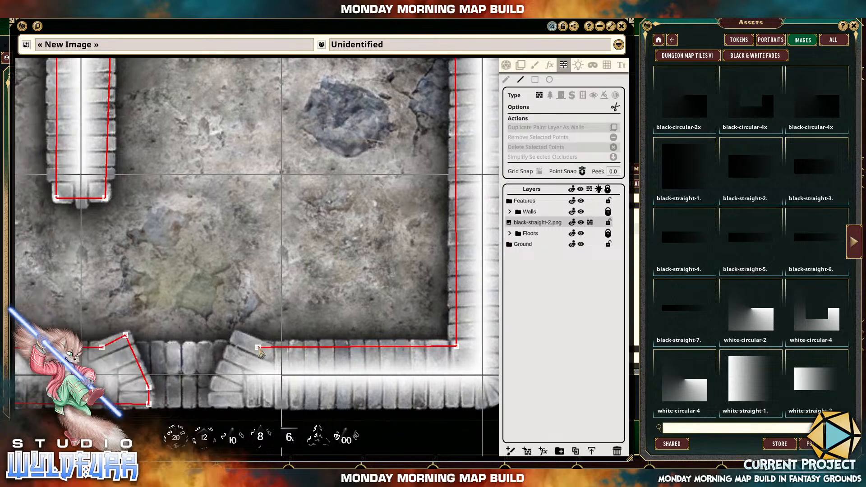
{"action": "left_click", "coordinate": [261, 346]}
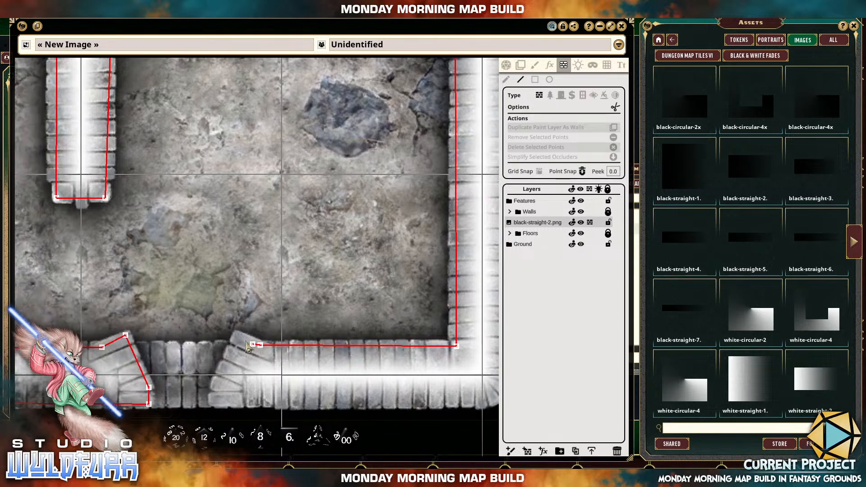
{"action": "left_click", "coordinate": [239, 336]}
{"action": "left_click", "coordinate": [217, 386]}
{"action": "left_click", "coordinate": [216, 402]}
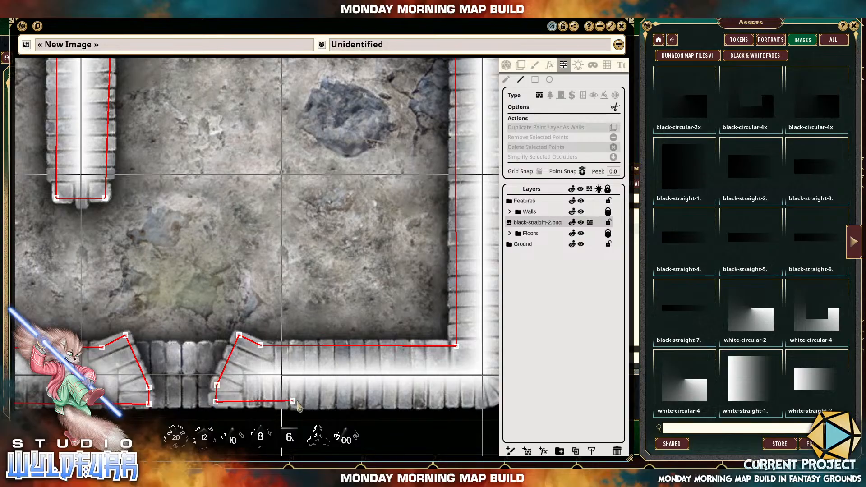
Run the occluder east along the south wall's outer edge and around the rounded southeast corner.
{"action": "left_click_drag", "start_coordinate": [292, 400], "coordinate": [84, 353]}
{"action": "left_click_drag", "start_coordinate": [277, 365], "coordinate": [341, 392]}
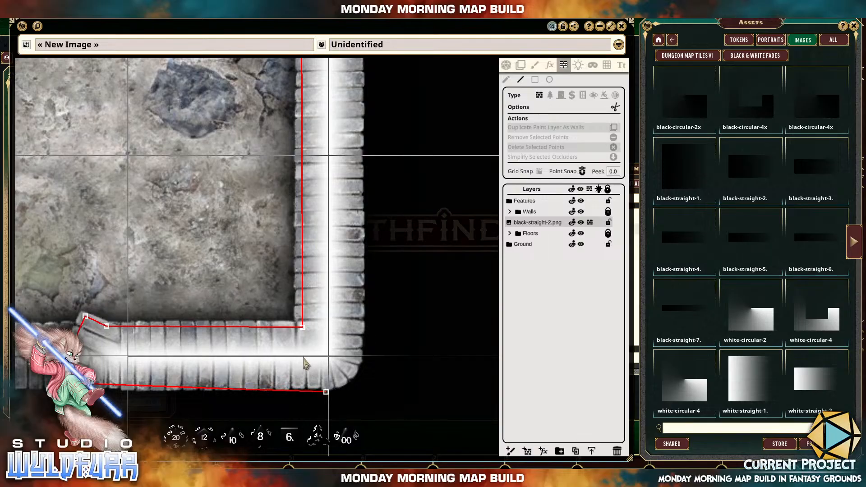
{"action": "left_click", "coordinate": [327, 383]}
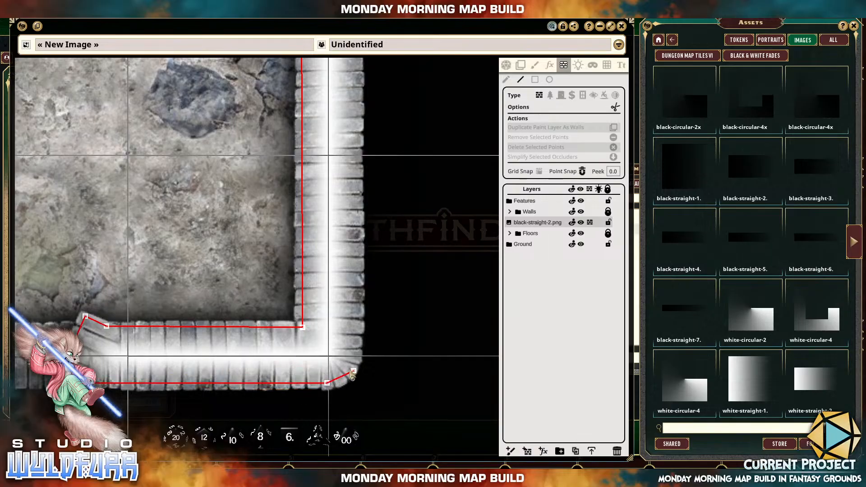
{"action": "left_click", "coordinate": [346, 374]}
{"action": "left_click", "coordinate": [355, 356]}
Run the occluder up the east wall's outer edge and around the rounded northeast corner onto the north wall's outer edge.
{"action": "left_click_drag", "start_coordinate": [349, 191], "coordinate": [329, 445]}
{"action": "left_click_drag", "start_coordinate": [339, 191], "coordinate": [356, 362]}
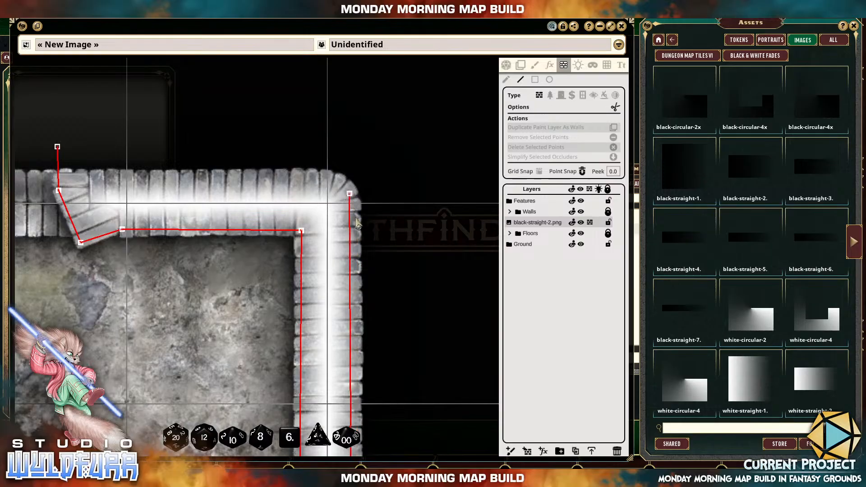
{"action": "left_click_drag", "start_coordinate": [356, 221], "coordinate": [373, 276]}
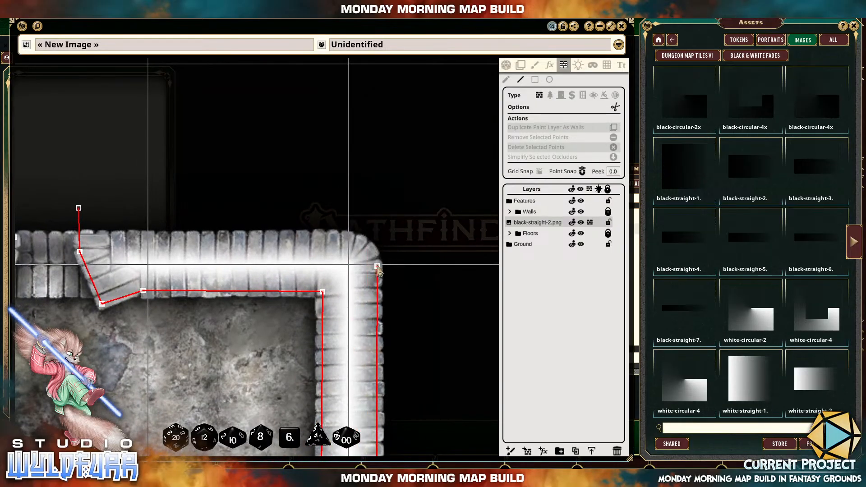
{"action": "left_click", "coordinate": [368, 247]}
{"action": "left_click", "coordinate": [349, 238]}
{"action": "left_click_drag", "start_coordinate": [215, 233], "coordinate": [432, 254]}
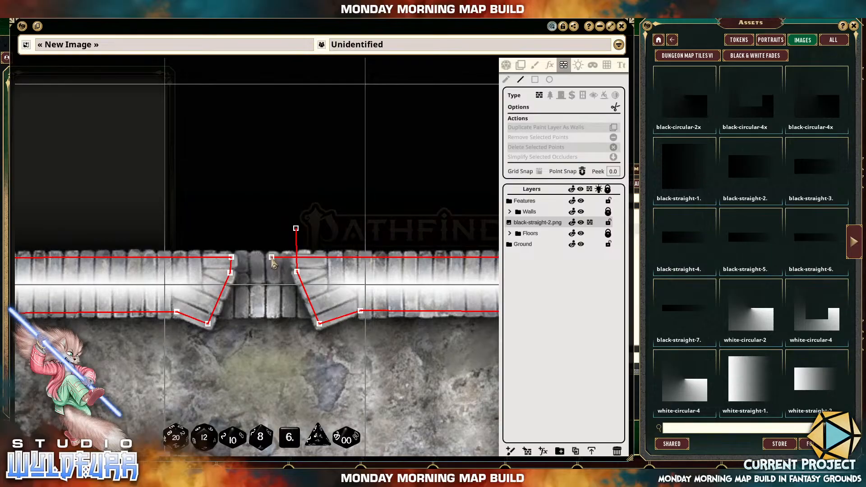
{"action": "right_click", "coordinate": [271, 257]}
{"action": "left_click_drag", "start_coordinate": [396, 276], "coordinate": [286, 274]}
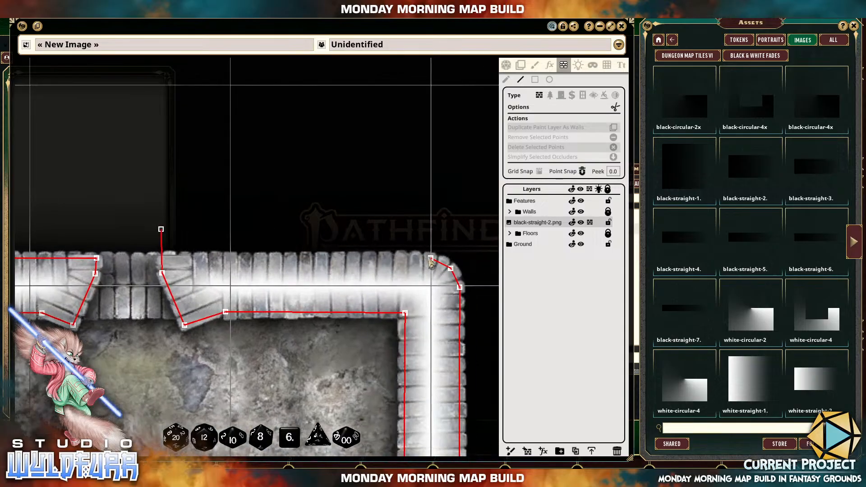
{"action": "left_click", "coordinate": [431, 258]}
{"action": "left_click", "coordinate": [317, 215]}
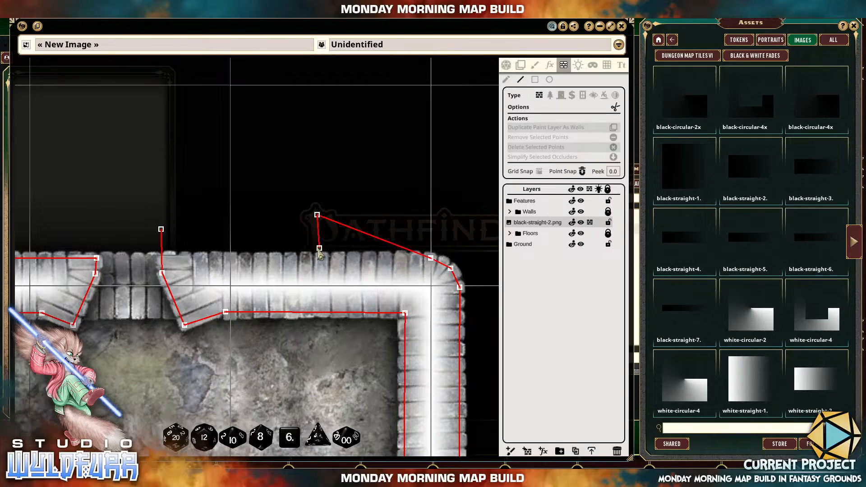
{"action": "double_click", "coordinate": [244, 218]}
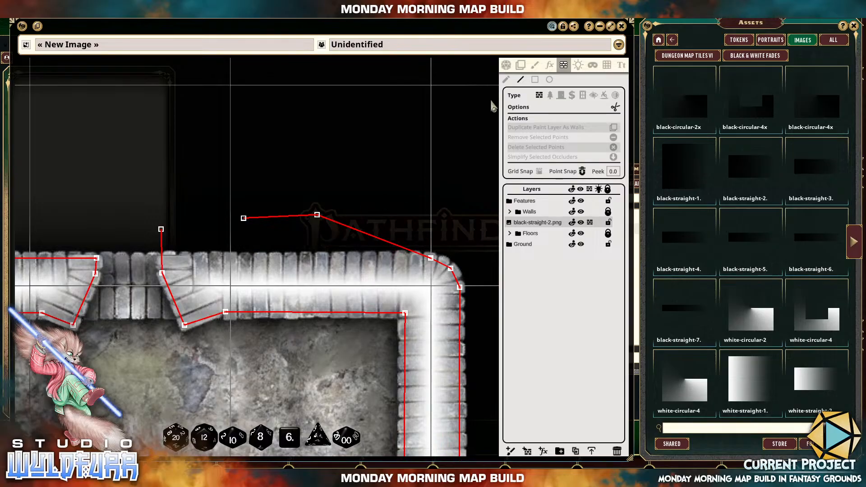
{"action": "left_click", "coordinate": [506, 80]}
{"action": "left_click_drag", "start_coordinate": [256, 231], "coordinate": [261, 235]}
{"action": "key", "text": "Delete"}
{"action": "left_click_drag", "start_coordinate": [300, 185], "coordinate": [333, 244]}
{"action": "key", "text": "Delete"}
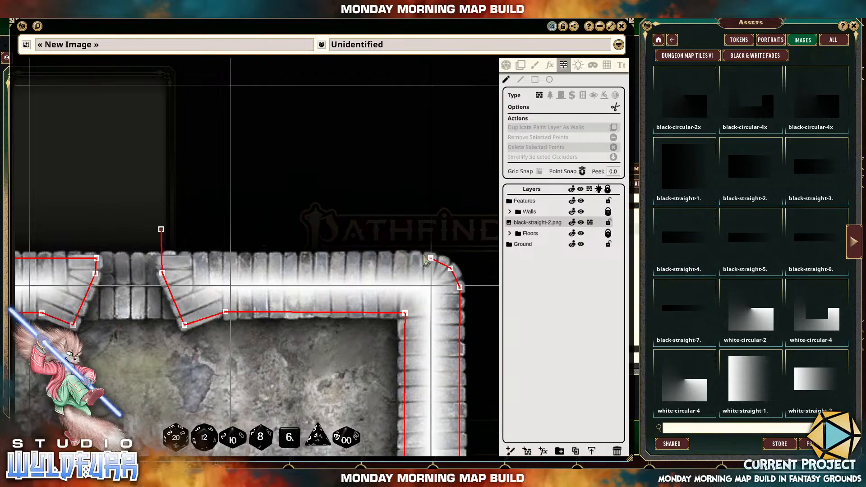
Draw a line occluder from the northeast corner's end point west along the north wall's outer edge, crossing the doorway's east jamb line.
{"action": "left_click_drag", "start_coordinate": [407, 244], "coordinate": [435, 272]}
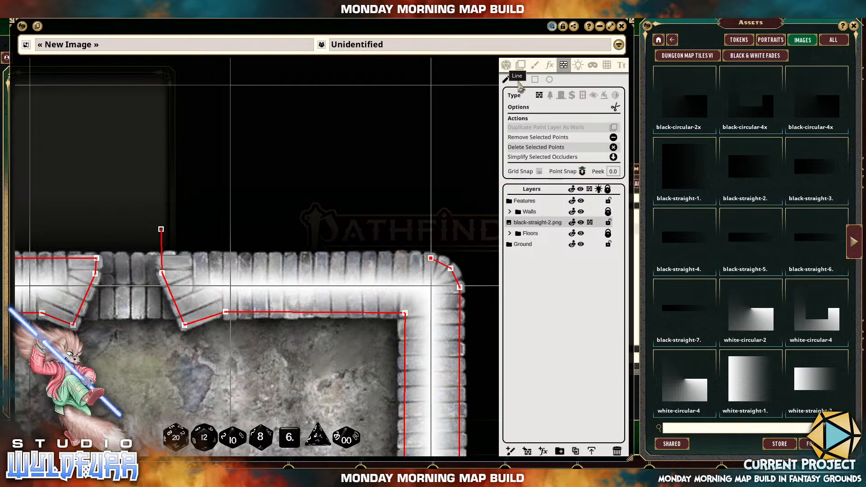
{"action": "left_click", "coordinate": [521, 80]}
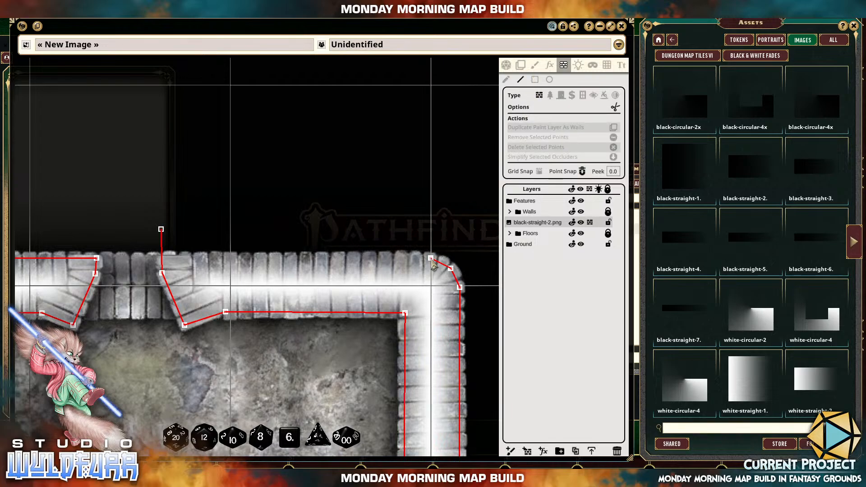
{"action": "left_click", "coordinate": [290, 256]}
{"action": "key", "text": "Escape"}
{"action": "left_click", "coordinate": [431, 258]}
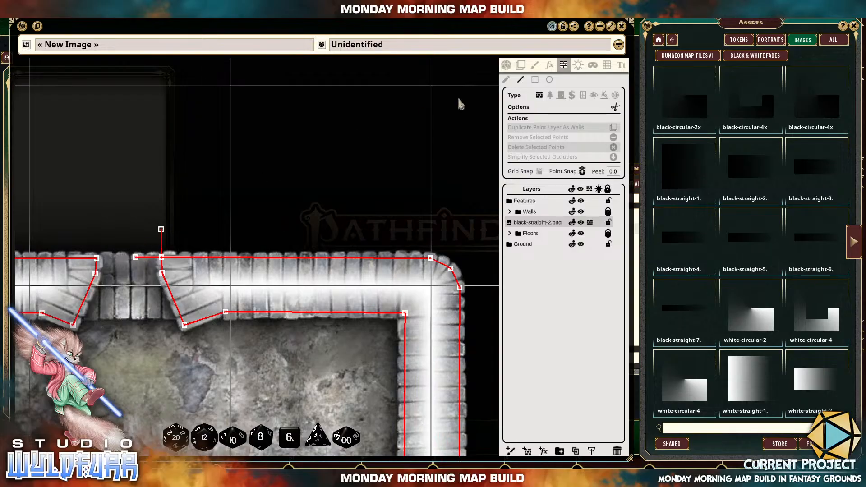
Delete the two overhanging end points above and beside the north doorway's east jamb, leaving the lines joined at their crossing.
{"action": "scroll", "coordinate": [310, 168], "scroll_direction": "up", "scroll_amount": 4}
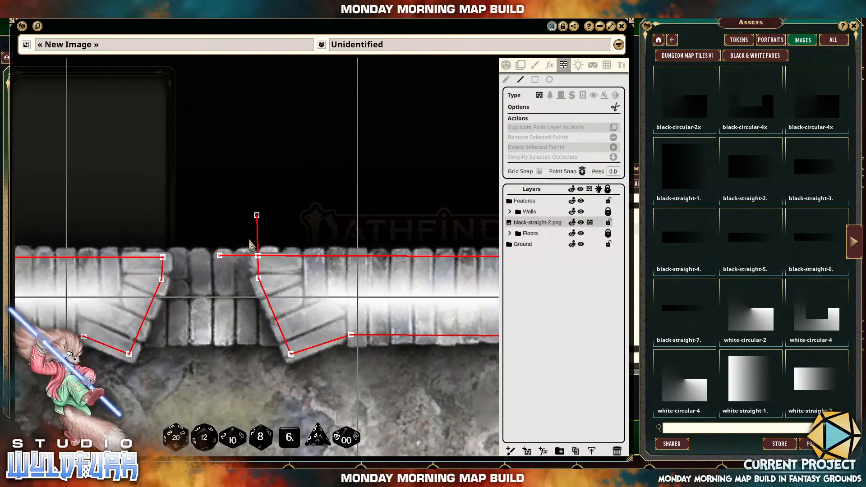
{"action": "left_click", "coordinate": [507, 80]}
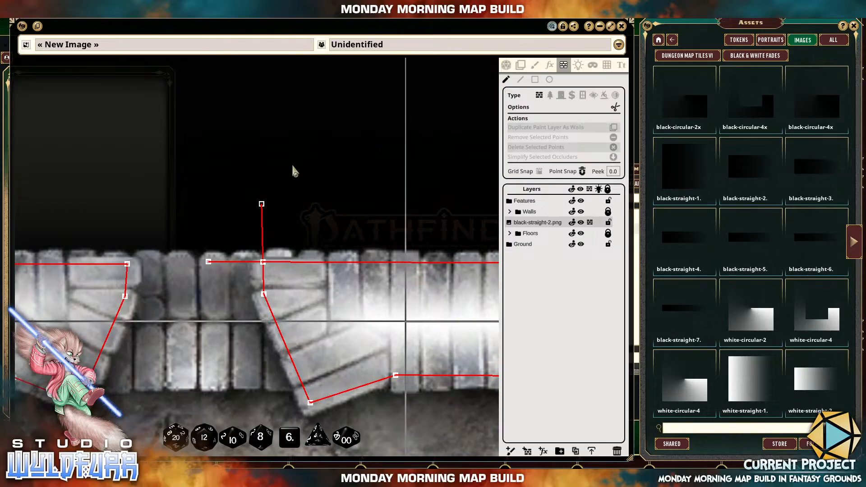
{"action": "left_click_drag", "start_coordinate": [231, 177], "coordinate": [291, 225]}
{"action": "key", "text": "Delete"}
{"action": "left_click_drag", "start_coordinate": [178, 240], "coordinate": [223, 290]}
{"action": "key", "text": "Delete"}
{"action": "scroll", "coordinate": [323, 283], "scroll_direction": "down", "scroll_amount": 6}
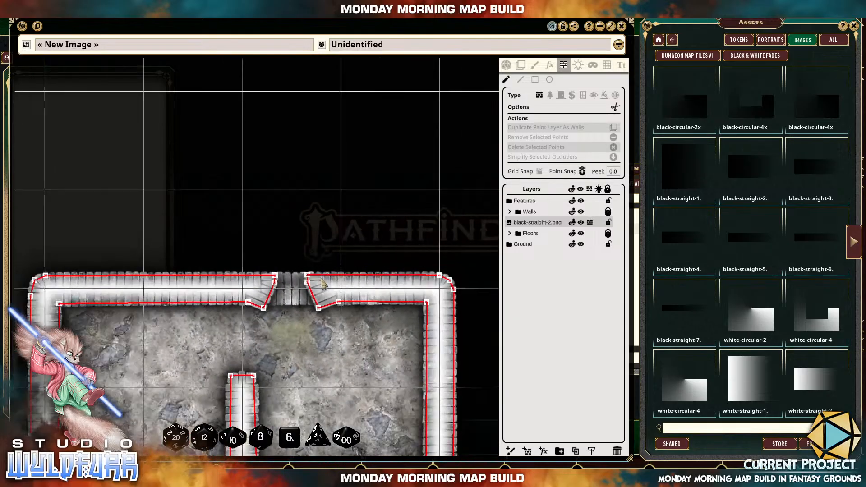
{"action": "scroll", "coordinate": [322, 280], "scroll_direction": "down", "scroll_amount": 2}
{"action": "left_click_drag", "start_coordinate": [323, 348], "coordinate": [333, 126]}
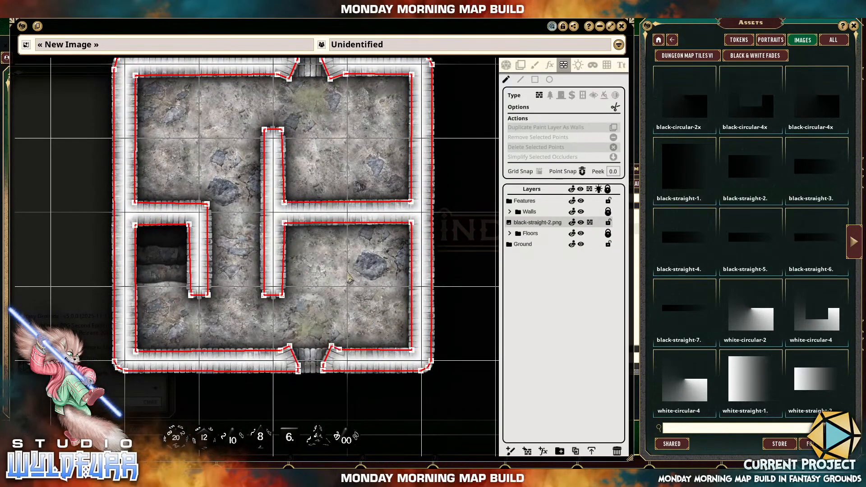
Draw three overlapping rectangular wall occluders in the empty area southeast of the dungeon.
{"action": "scroll", "coordinate": [349, 279], "scroll_direction": "up", "scroll_amount": 1}
{"action": "scroll", "coordinate": [328, 305], "scroll_direction": "up", "scroll_amount": 4}
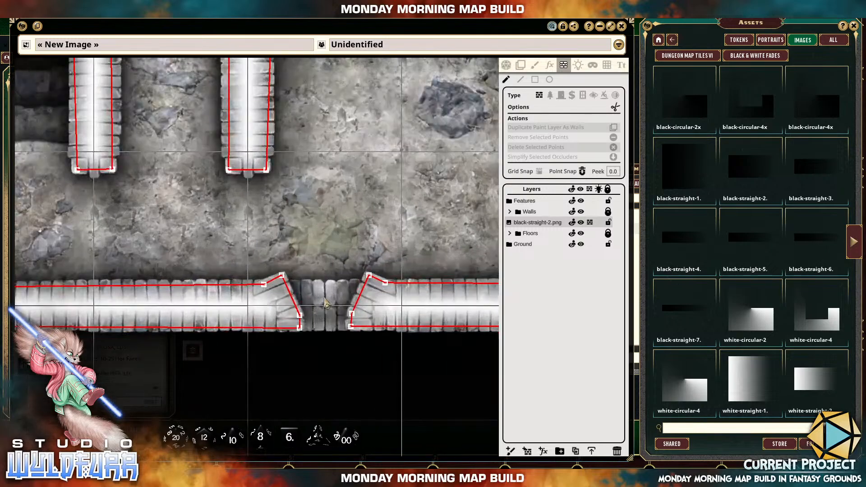
{"action": "scroll", "coordinate": [325, 298], "scroll_direction": "up", "scroll_amount": 3}
{"action": "scroll", "coordinate": [325, 301], "scroll_direction": "down", "scroll_amount": 5}
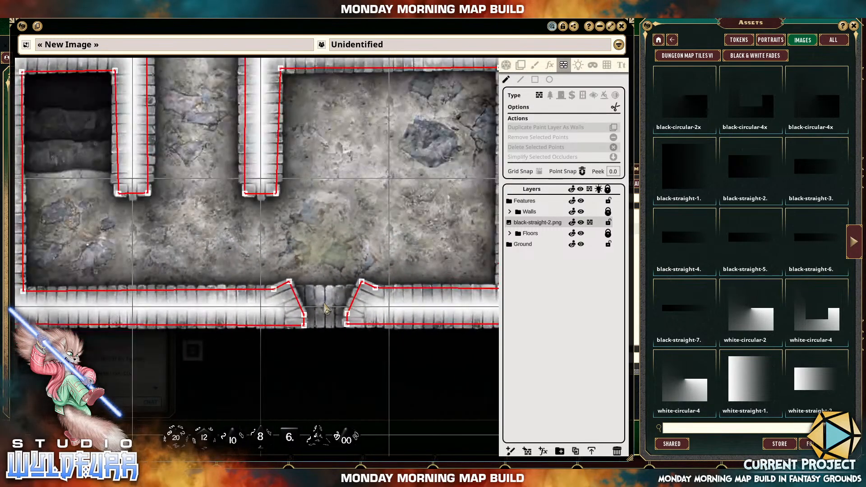
{"action": "scroll", "coordinate": [326, 310], "scroll_direction": "down", "scroll_amount": 2}
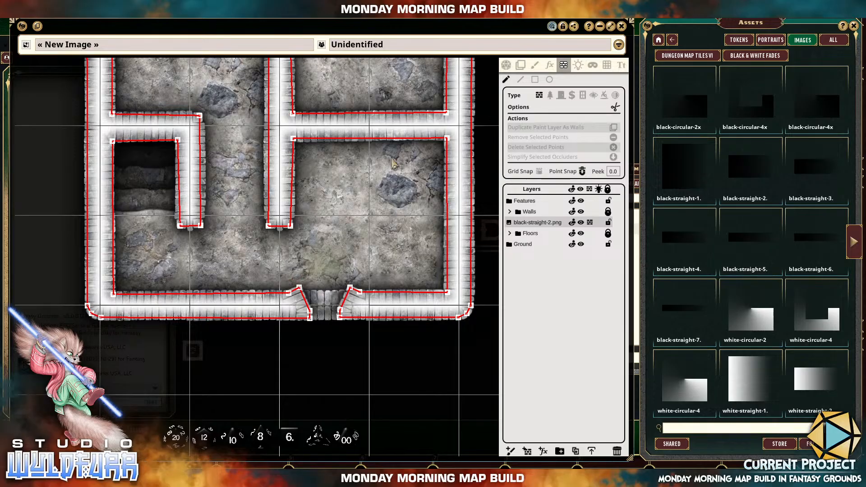
{"action": "left_click_drag", "start_coordinate": [396, 240], "coordinate": [311, 205]}
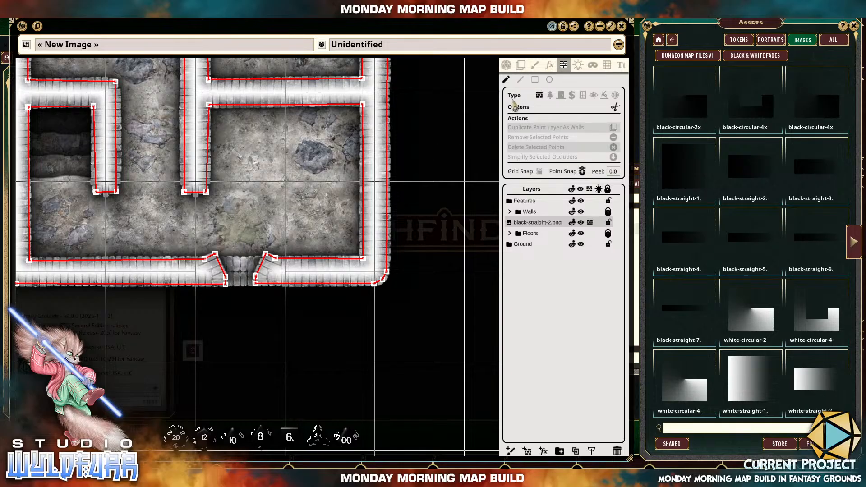
{"action": "left_click", "coordinate": [535, 79]}
{"action": "mouse_move", "coordinate": [445, 307]}
{"action": "left_mouse_down"}
{"action": "mouse_move", "coordinate": [307, 238]}
{"action": "mouse_move", "coordinate": [429, 289]}
{"action": "left_mouse_up"}
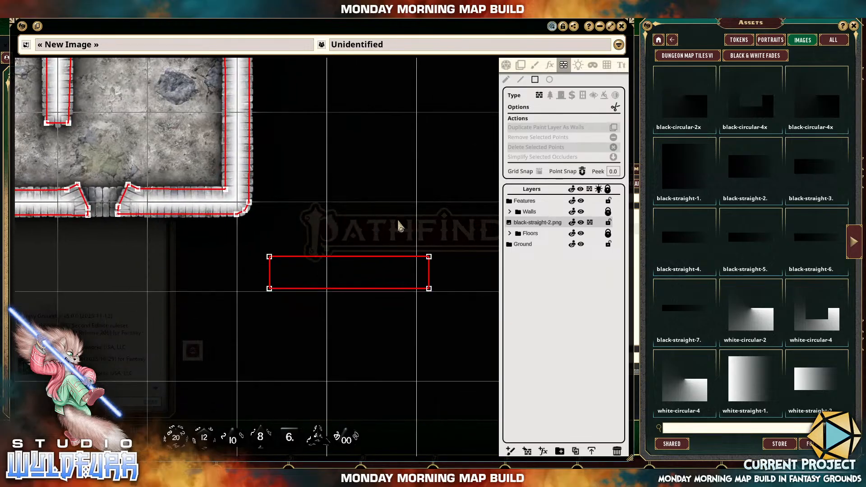
{"action": "left_click_drag", "start_coordinate": [397, 220], "coordinate": [350, 410]}
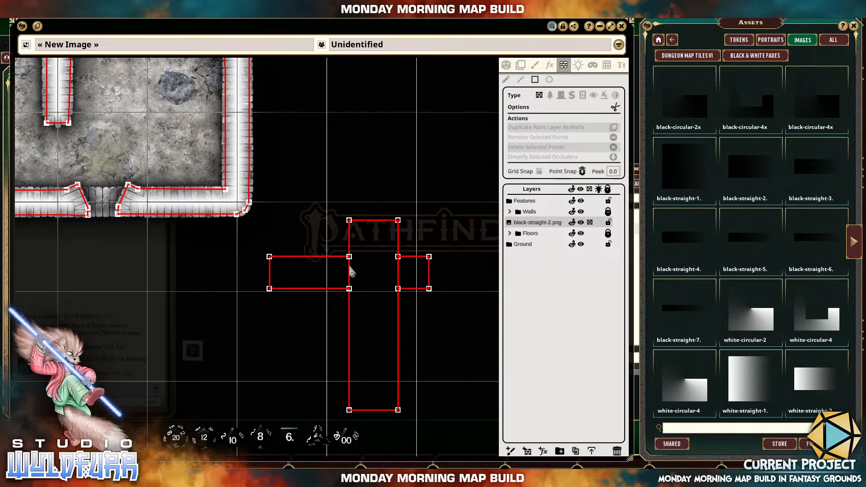
{"action": "left_click_drag", "start_coordinate": [337, 243], "coordinate": [376, 311]}
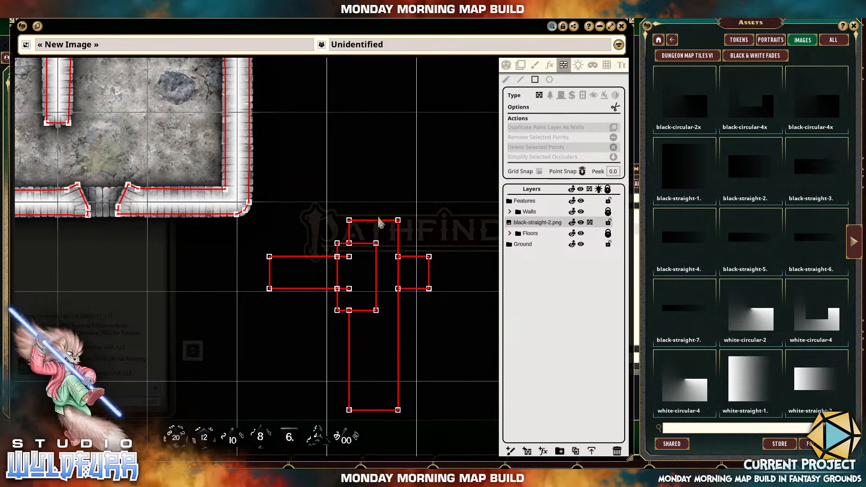
Delete all points of the overlapping rectangle occluders southeast of the dungeon.
{"action": "left_click", "coordinate": [506, 80]}
{"action": "left_click_drag", "start_coordinate": [328, 293], "coordinate": [450, 419]}
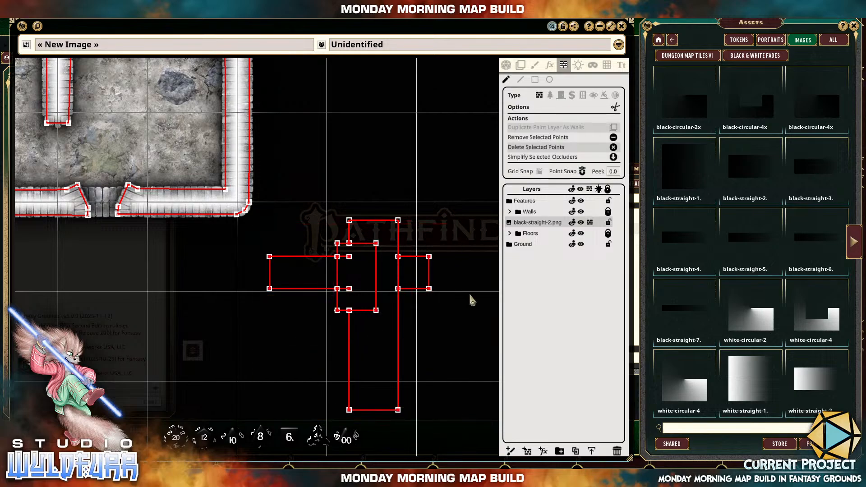
{"action": "key", "text": "Delete"}
{"action": "left_click_drag", "start_coordinate": [342, 194], "coordinate": [420, 262]}
{"action": "key", "text": "Delete"}
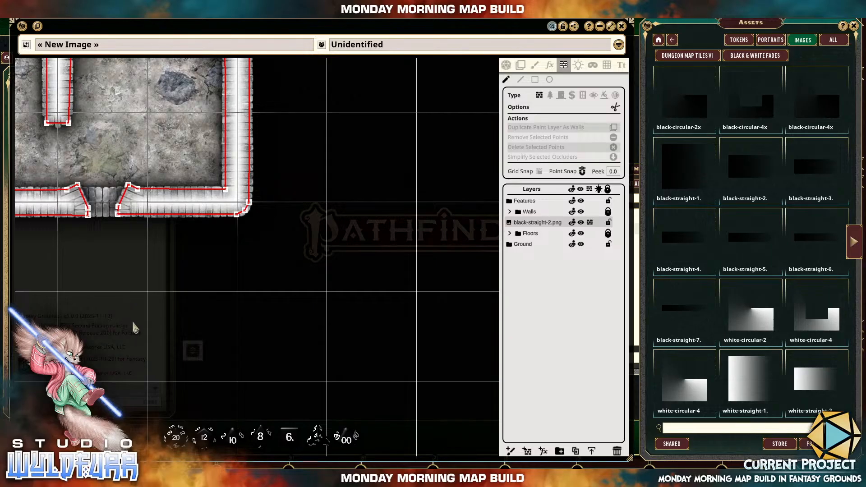
Set the occluder type to Window and the drawing shape to rectangle for the south doorway.
{"action": "left_click_drag", "start_coordinate": [131, 321], "coordinate": [316, 342]}
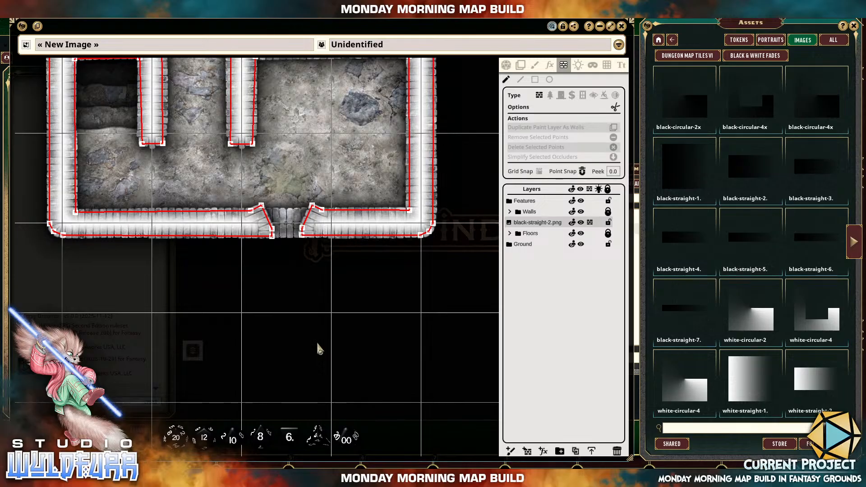
{"action": "left_click_drag", "start_coordinate": [288, 290], "coordinate": [310, 375]}
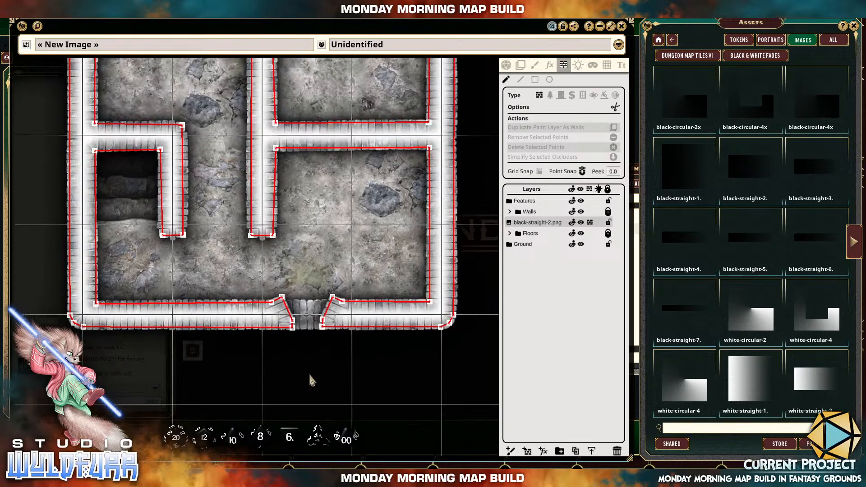
{"action": "left_click", "coordinate": [583, 97]}
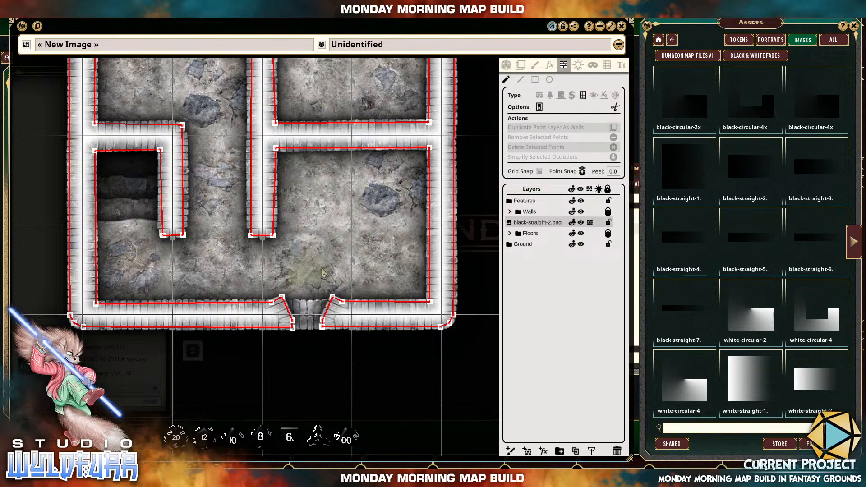
{"action": "scroll", "coordinate": [323, 272], "scroll_direction": "up", "scroll_amount": 3}
{"action": "scroll", "coordinate": [312, 173], "scroll_direction": "up", "scroll_amount": 2}
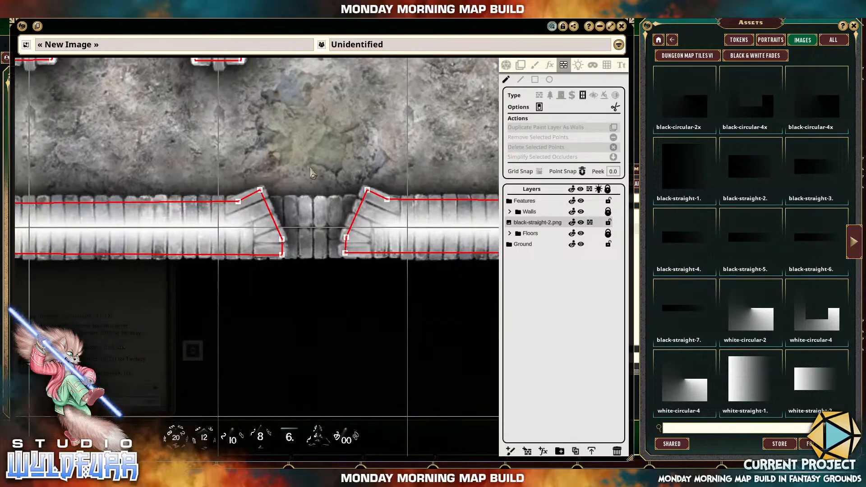
{"action": "scroll", "coordinate": [311, 172], "scroll_direction": "up", "scroll_amount": 2}
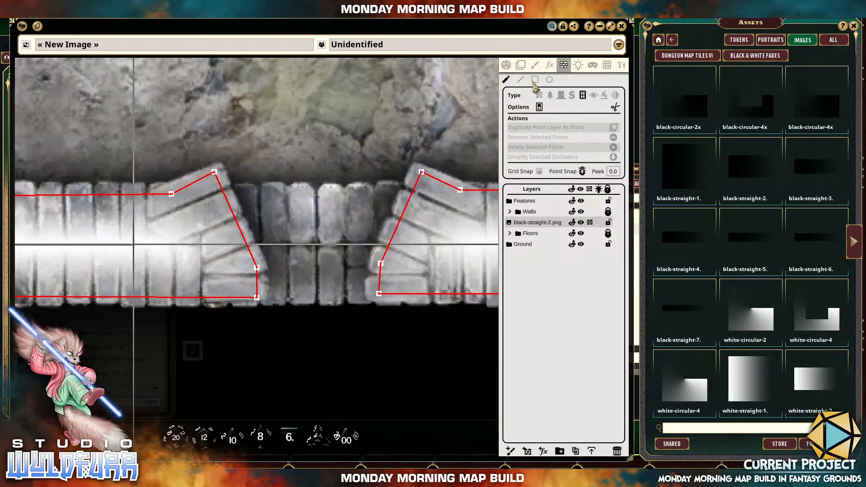
{"action": "left_click", "coordinate": [535, 80]}
Try to draw a rectangular window occluder directly from the south doorway's west jamb point, and undo it.
{"action": "left_click_drag", "start_coordinate": [256, 267], "coordinate": [318, 292]}
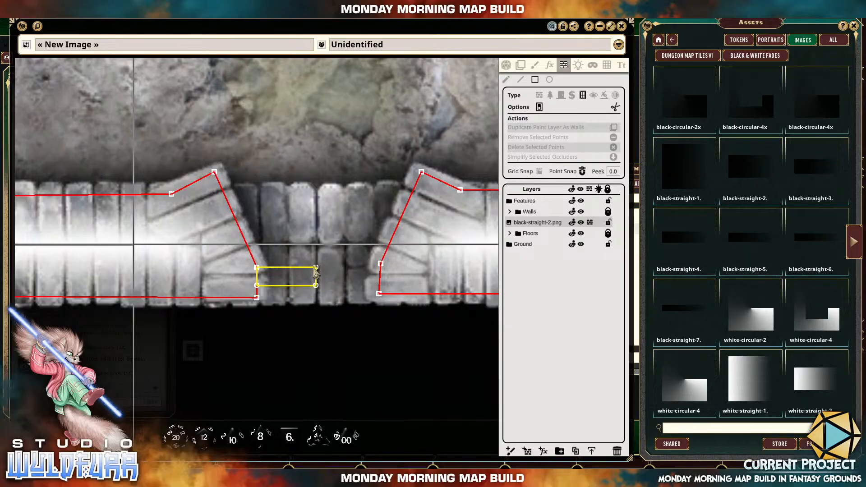
{"action": "key", "text": "ctrl+z"}
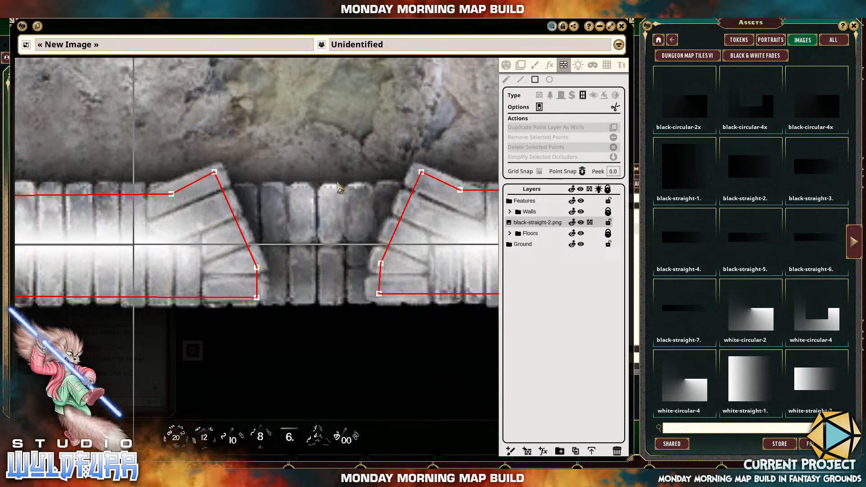
Draw a flat rectangular window occluder, slightly narrower than the opening, in the empty area just below the south doorway.
{"action": "left_click_drag", "start_coordinate": [327, 326], "coordinate": [348, 238]}
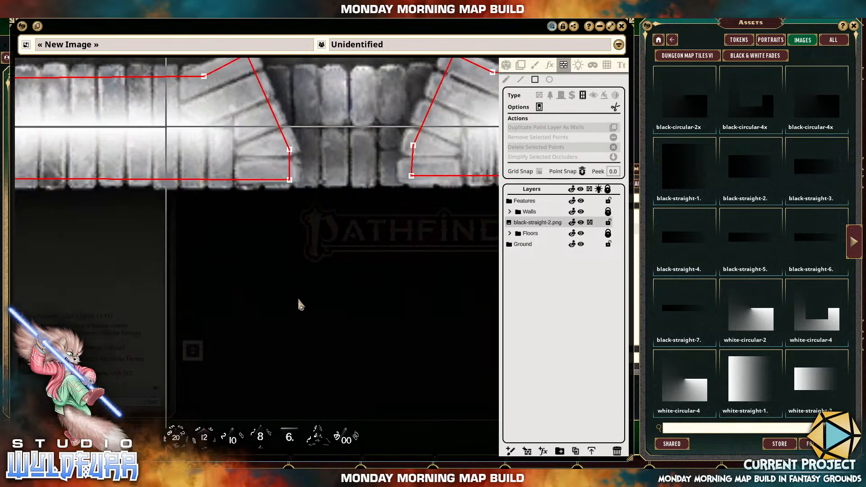
{"action": "left_click_drag", "start_coordinate": [307, 294], "coordinate": [393, 314]}
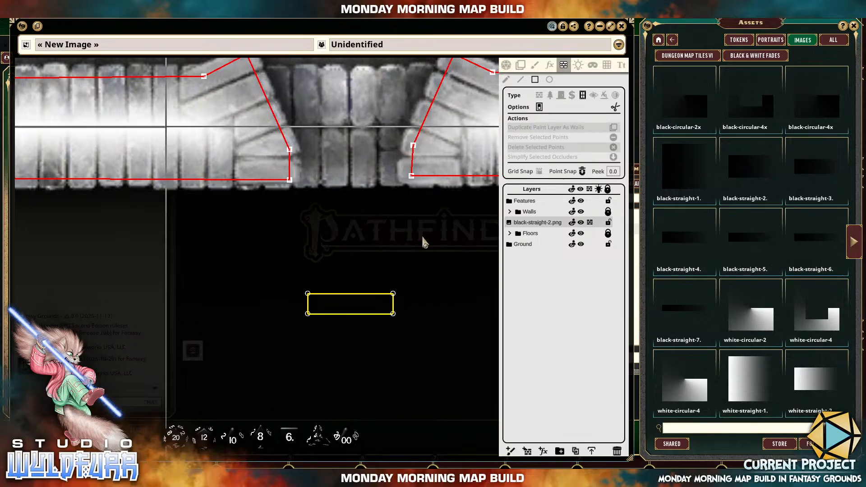
{"action": "left_click_drag", "start_coordinate": [422, 235], "coordinate": [402, 286]}
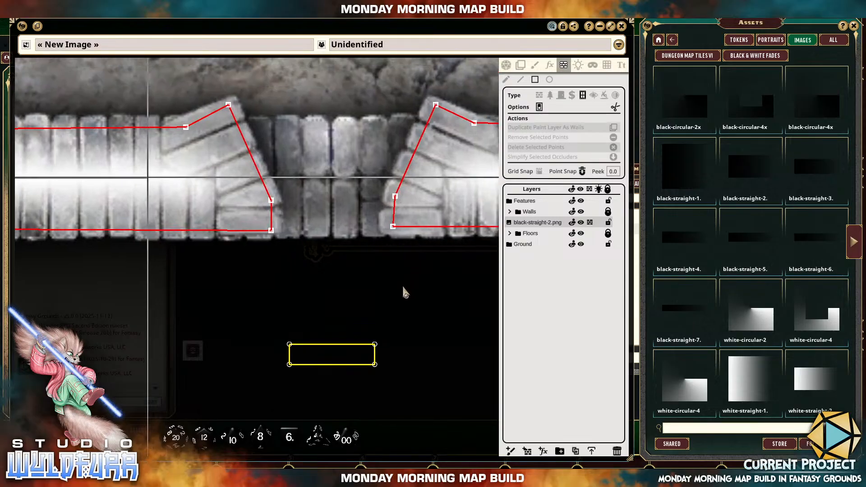
Move the window rectangle's four corner points onto the matching wall occluder points of the south doorway's jambs.
{"action": "left_click", "coordinate": [506, 80]}
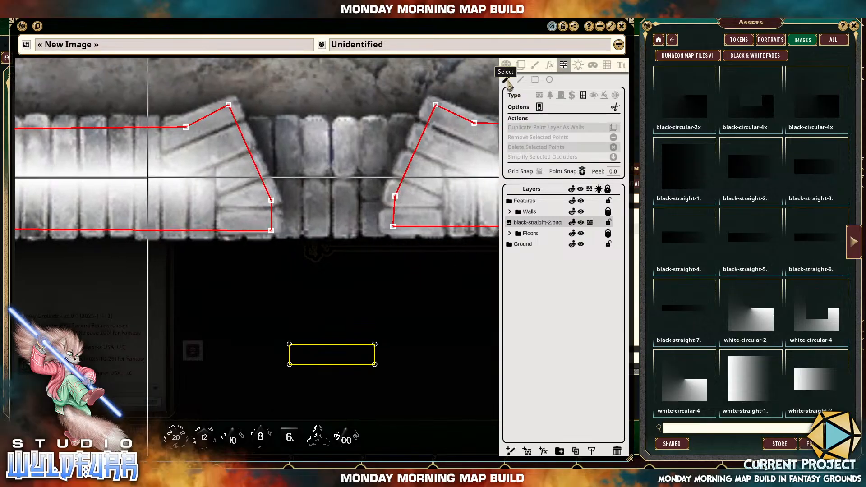
{"action": "left_click", "coordinate": [289, 346]}
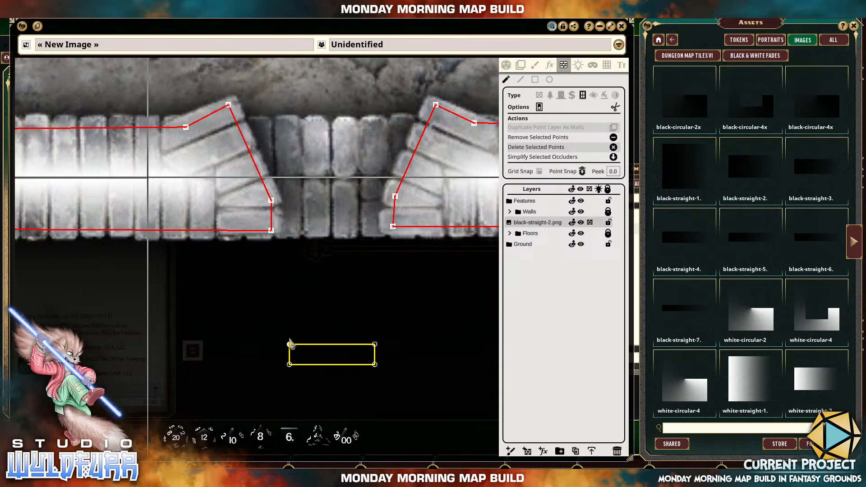
{"action": "left_click_drag", "start_coordinate": [290, 345], "coordinate": [281, 217]}
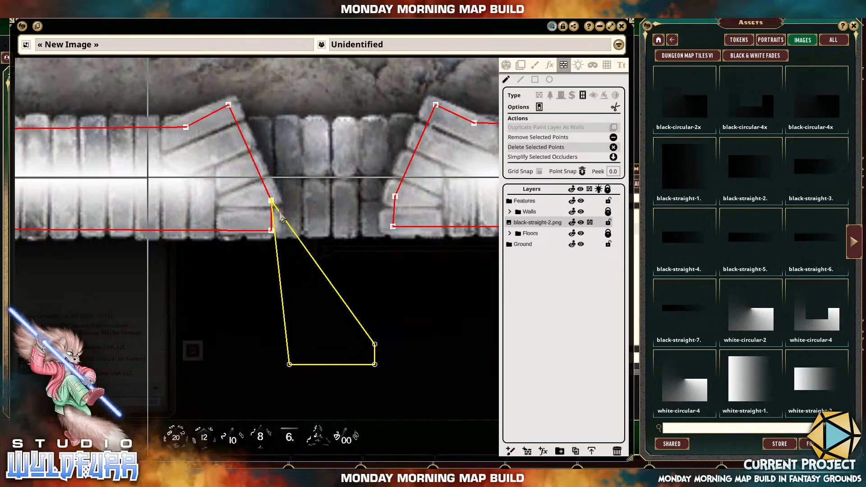
{"action": "left_click", "coordinate": [276, 364]}
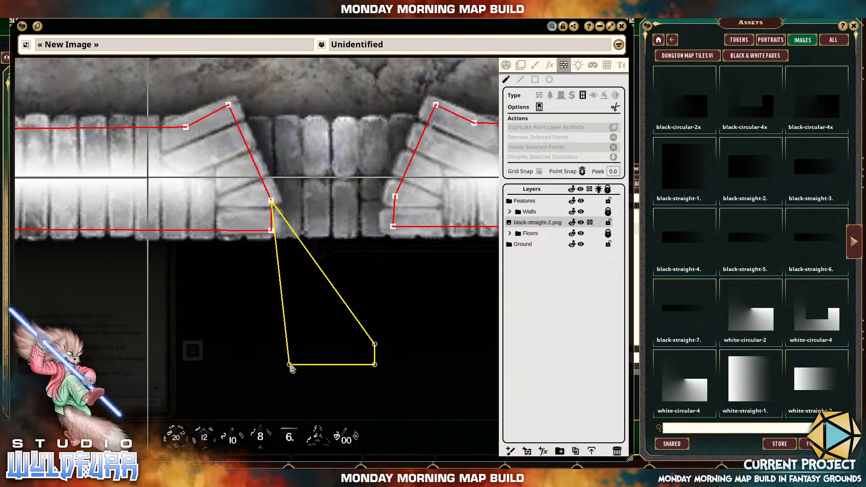
{"action": "left_click_drag", "start_coordinate": [290, 367], "coordinate": [283, 239]}
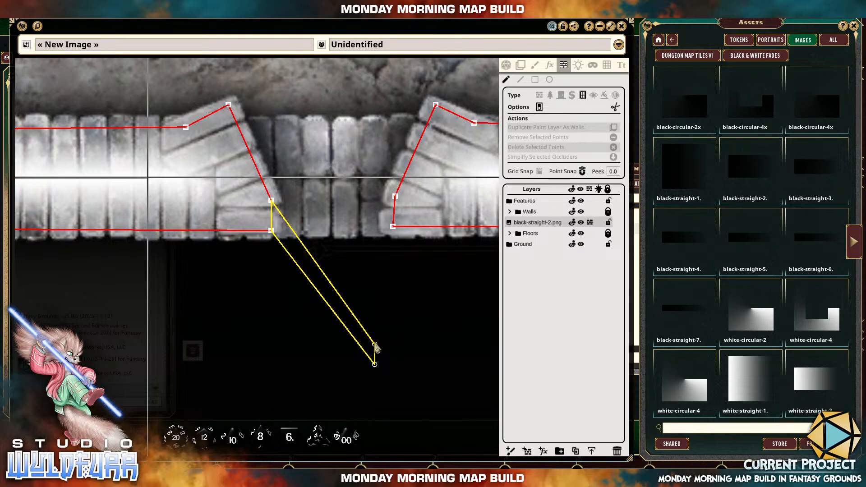
{"action": "left_click_drag", "start_coordinate": [375, 347], "coordinate": [389, 201]}
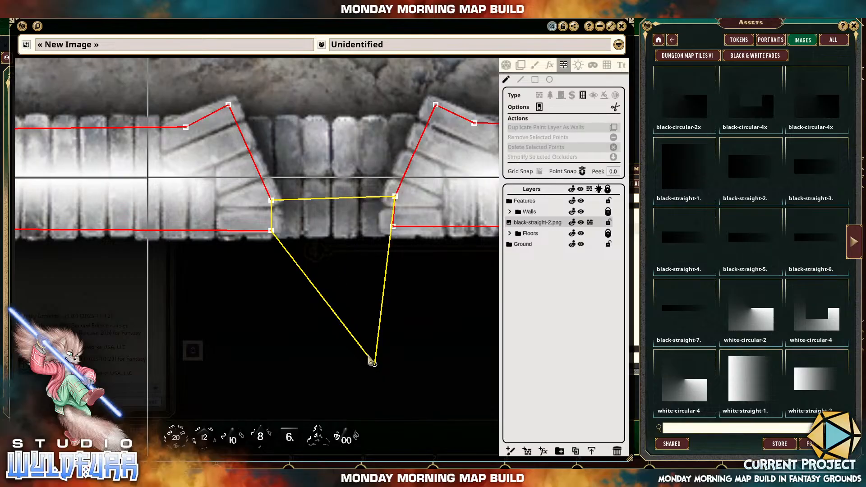
{"action": "left_click_drag", "start_coordinate": [375, 365], "coordinate": [391, 233]}
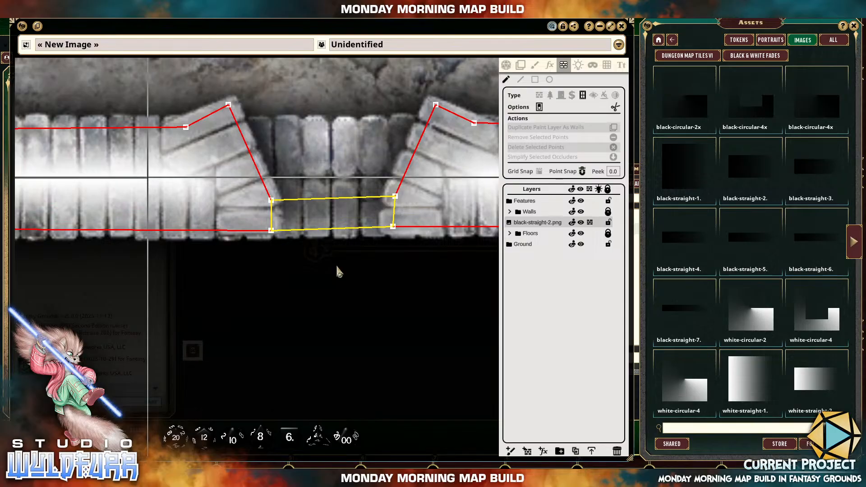
Try pulling the window occluder's northeast corner away from the east jamb point, and undo the move.
{"action": "scroll", "coordinate": [413, 203], "scroll_direction": "up", "scroll_amount": 5}
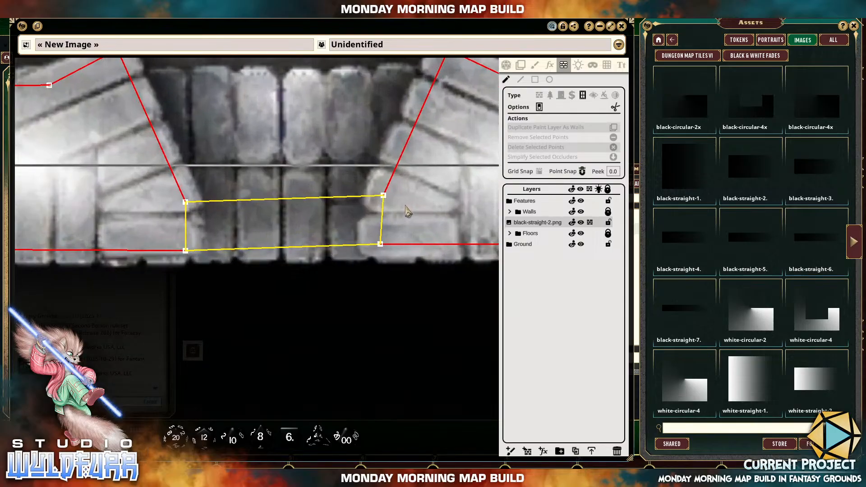
{"action": "scroll", "coordinate": [376, 233], "scroll_direction": "up", "scroll_amount": 2}
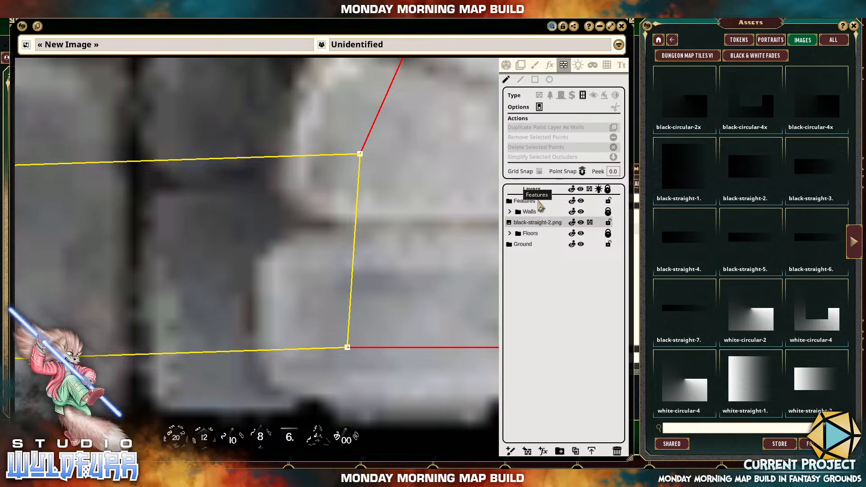
{"action": "left_click", "coordinate": [360, 155]}
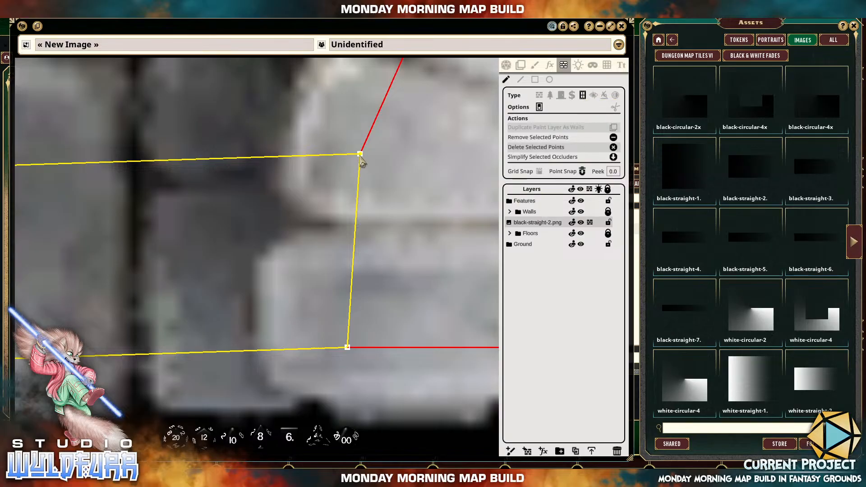
{"action": "left_click_drag", "start_coordinate": [360, 156], "coordinate": [232, 230]}
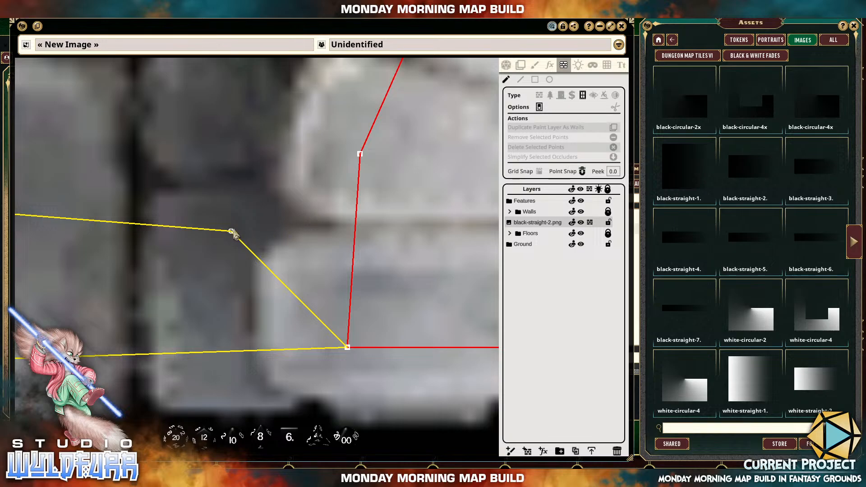
{"action": "key", "text": "ctrl+z"}
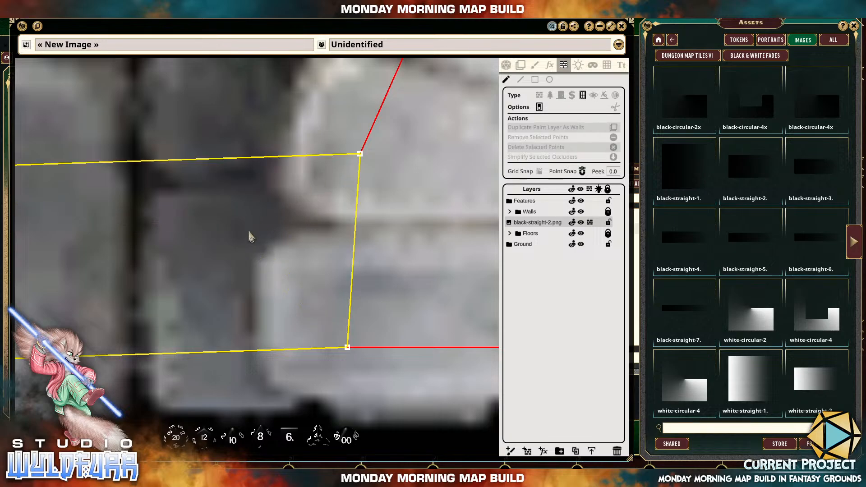
Check the window occluder's fit between the south doorway's jambs and bring the north doorway into close view.
{"action": "scroll", "coordinate": [243, 237], "scroll_direction": "down", "scroll_amount": 8}
{"action": "left_click_drag", "start_coordinate": [203, 259], "coordinate": [280, 254]}
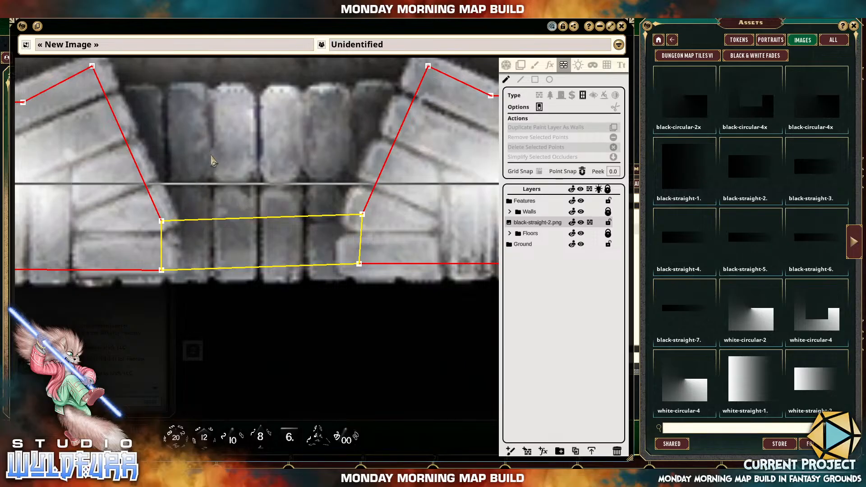
{"action": "left_click_drag", "start_coordinate": [218, 159], "coordinate": [293, 164]}
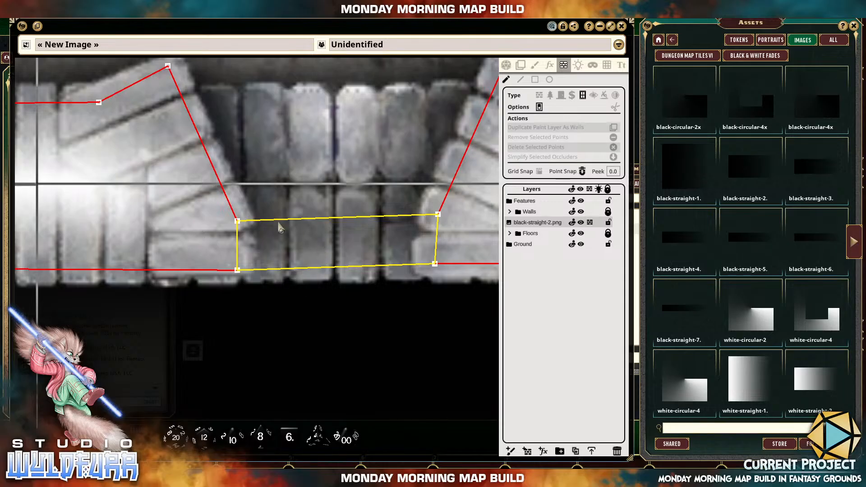
{"action": "scroll", "coordinate": [356, 225], "scroll_direction": "down", "scroll_amount": 4}
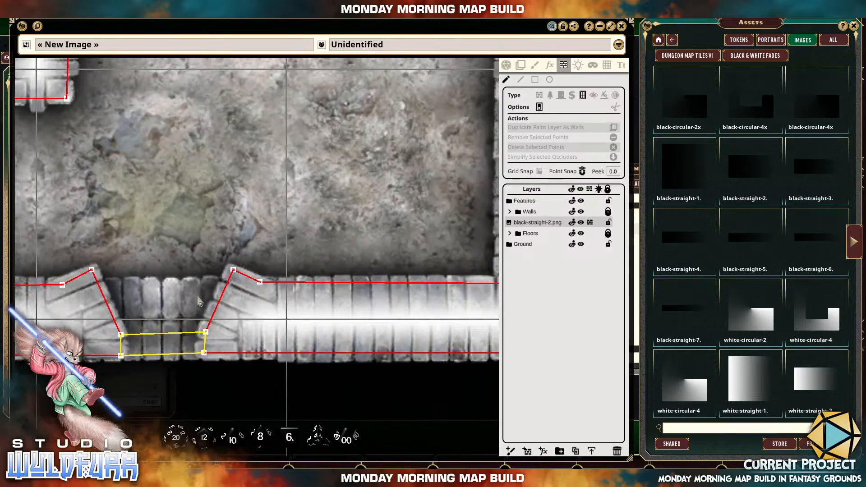
{"action": "left_click_drag", "start_coordinate": [354, 210], "coordinate": [177, 307]}
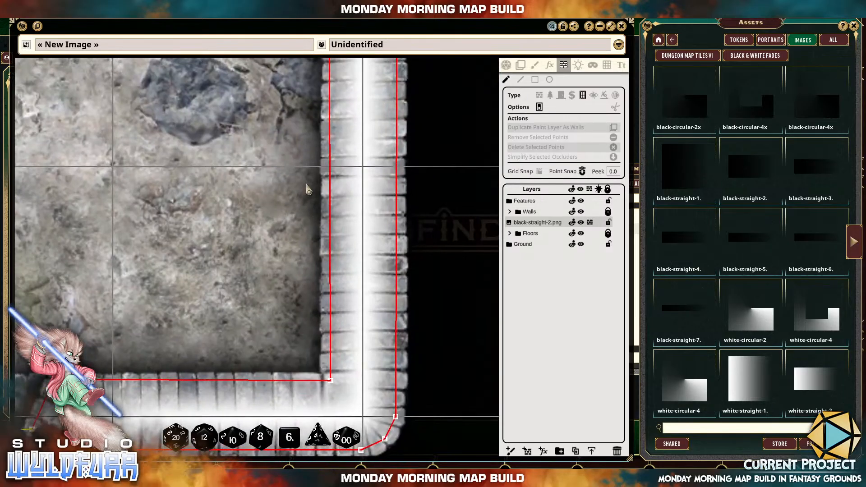
{"action": "left_click_drag", "start_coordinate": [302, 199], "coordinate": [264, 381]}
{"action": "left_click_drag", "start_coordinate": [253, 201], "coordinate": [427, 325]}
{"action": "left_click_drag", "start_coordinate": [256, 161], "coordinate": [363, 387]}
{"action": "left_click_drag", "start_coordinate": [239, 117], "coordinate": [334, 293]}
{"action": "left_click_drag", "start_coordinate": [258, 194], "coordinate": [287, 261]}
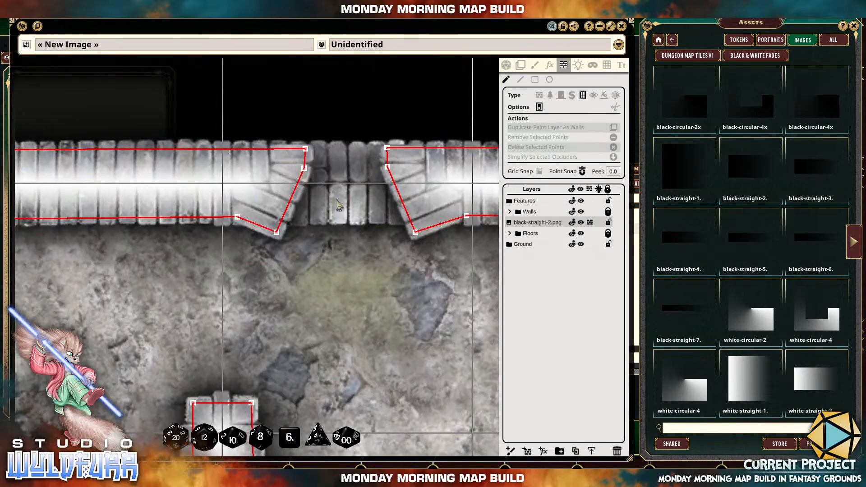
Draw a rectangular window occluder, narrower than the opening, in the empty area above the north doorway.
{"action": "scroll", "coordinate": [338, 197], "scroll_direction": "up", "scroll_amount": 2}
{"action": "scroll", "coordinate": [340, 201], "scroll_direction": "up", "scroll_amount": 2}
{"action": "left_click_drag", "start_coordinate": [352, 221], "coordinate": [350, 229]}
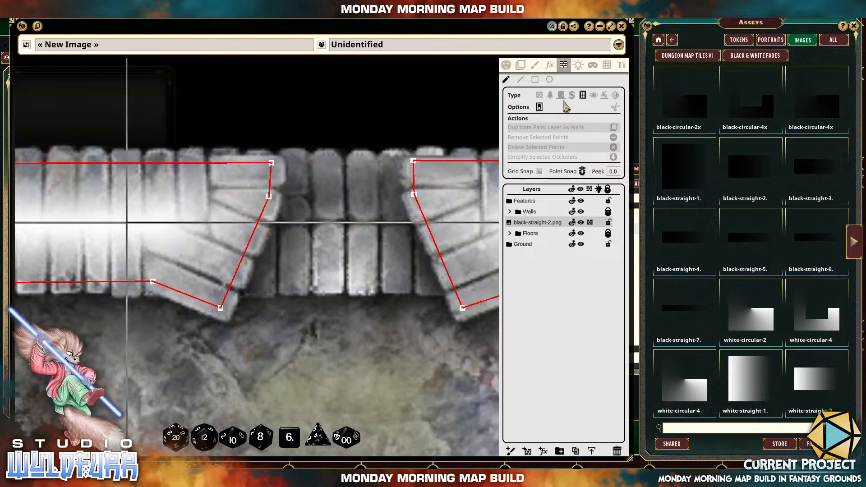
{"action": "left_click", "coordinate": [536, 79]}
{"action": "left_click_drag", "start_coordinate": [372, 147], "coordinate": [374, 285]}
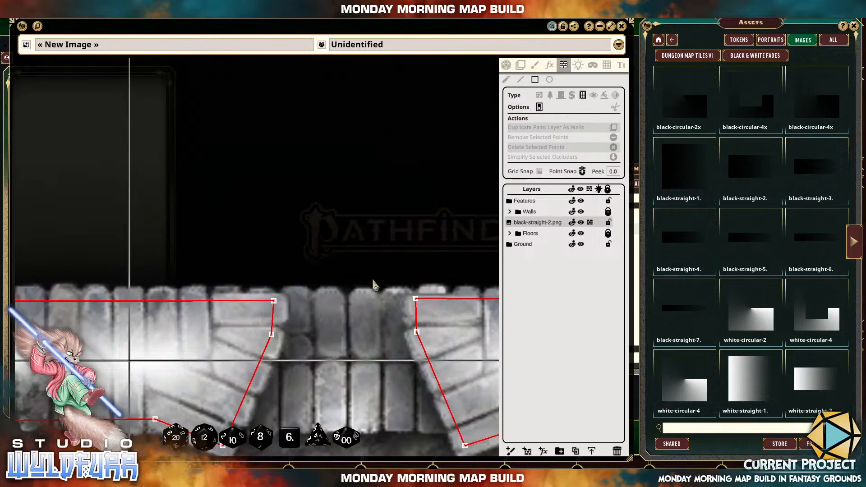
{"action": "left_click_drag", "start_coordinate": [296, 167], "coordinate": [378, 216]}
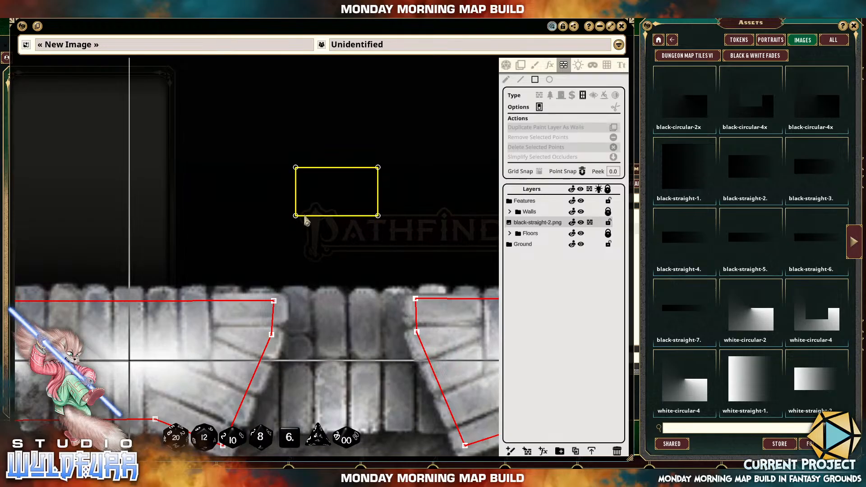
Bring the window rectangle down to the north doorway and place its four corner points onto the matching wall occluder points of the jambs.
{"action": "left_click", "coordinate": [507, 80]}
{"action": "left_click", "coordinate": [296, 215]}
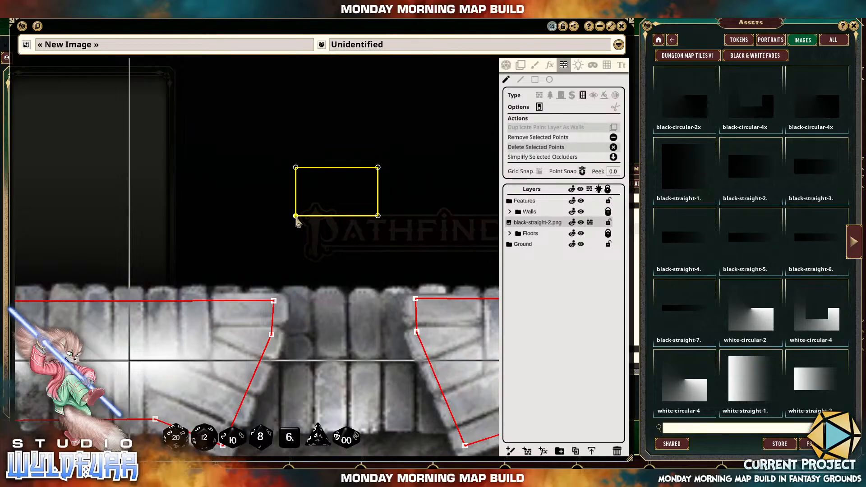
{"action": "left_click_drag", "start_coordinate": [295, 216], "coordinate": [329, 285]}
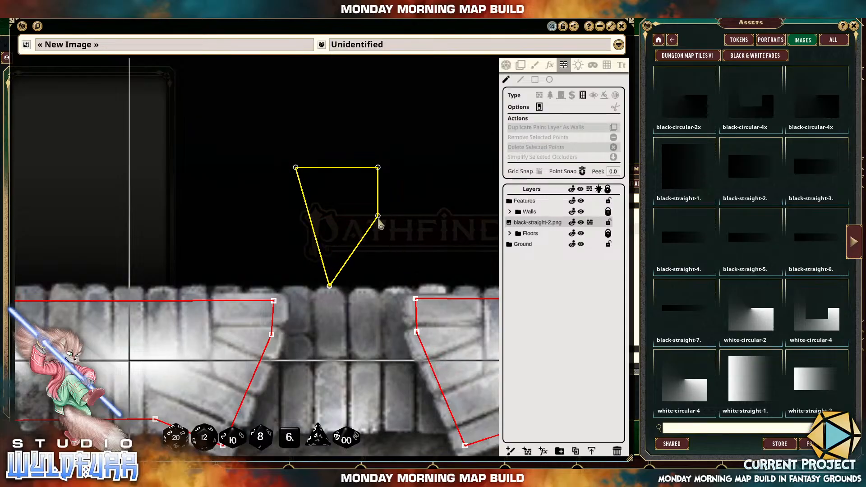
{"action": "left_click_drag", "start_coordinate": [378, 217], "coordinate": [370, 286]}
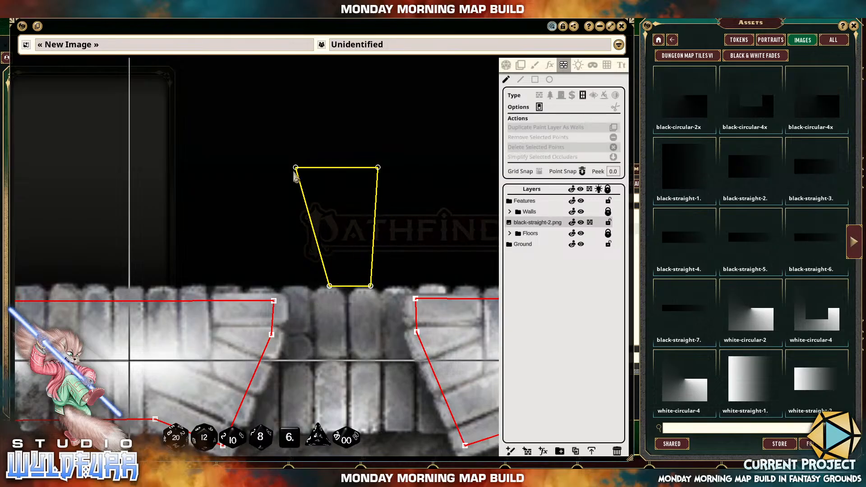
{"action": "left_click_drag", "start_coordinate": [295, 169], "coordinate": [327, 254]}
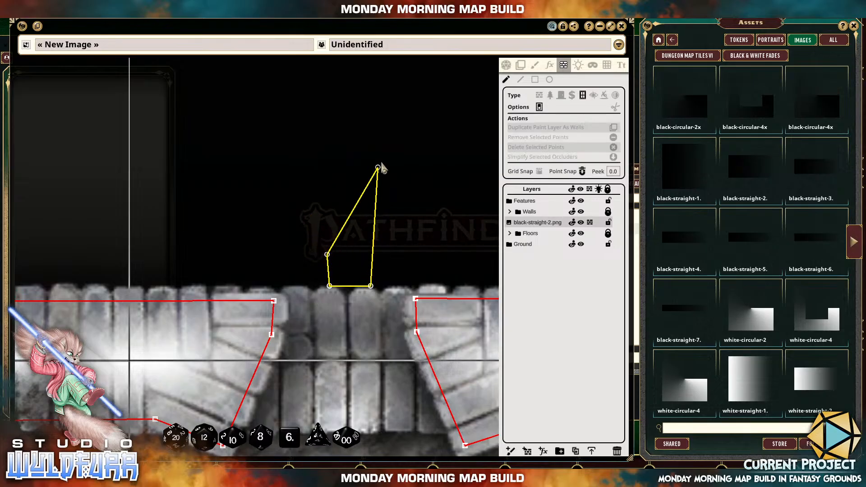
{"action": "left_click_drag", "start_coordinate": [378, 168], "coordinate": [370, 255]}
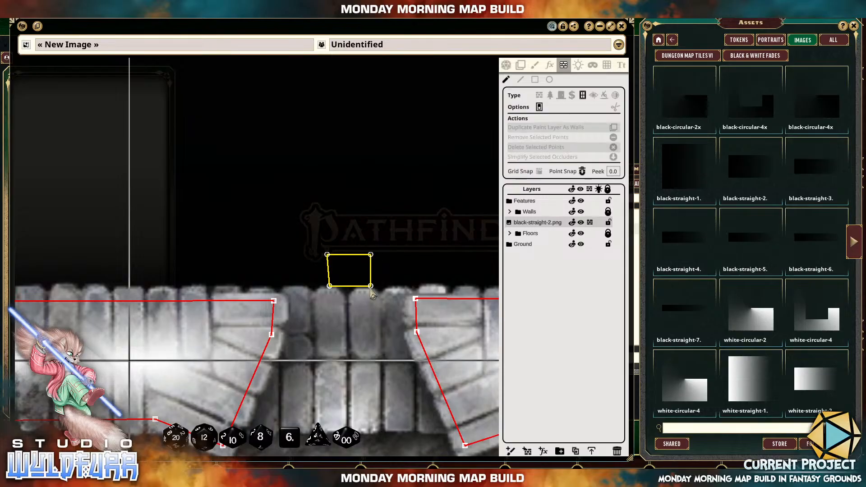
{"action": "left_click", "coordinate": [371, 287]}
{"action": "left_click_drag", "start_coordinate": [370, 287], "coordinate": [416, 332]}
{"action": "left_click_drag", "start_coordinate": [330, 286], "coordinate": [271, 334]}
{"action": "left_click_drag", "start_coordinate": [328, 255], "coordinate": [273, 301]}
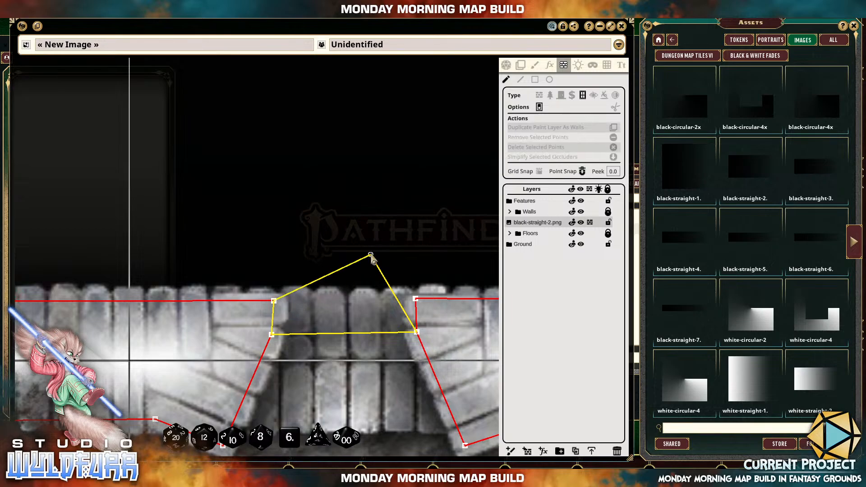
{"action": "left_click_drag", "start_coordinate": [371, 256], "coordinate": [415, 299]}
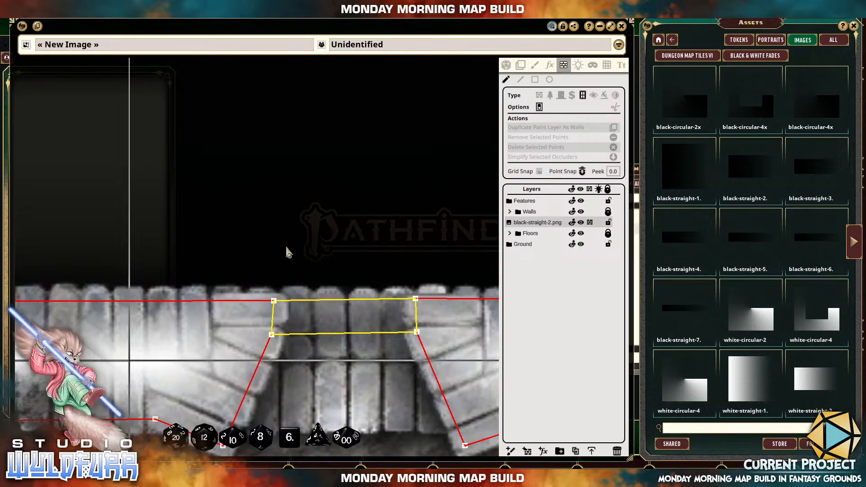
Examine the wall and window occluders across the whole map, including both doorways, and briefly select all their points to check them.
{"action": "scroll", "coordinate": [286, 247], "scroll_direction": "down", "scroll_amount": 10}
{"action": "left_click_drag", "start_coordinate": [293, 325], "coordinate": [337, 175]}
{"action": "left_click_drag", "start_coordinate": [320, 333], "coordinate": [330, 236]}
{"action": "left_click_drag", "start_coordinate": [375, 268], "coordinate": [337, 324]}
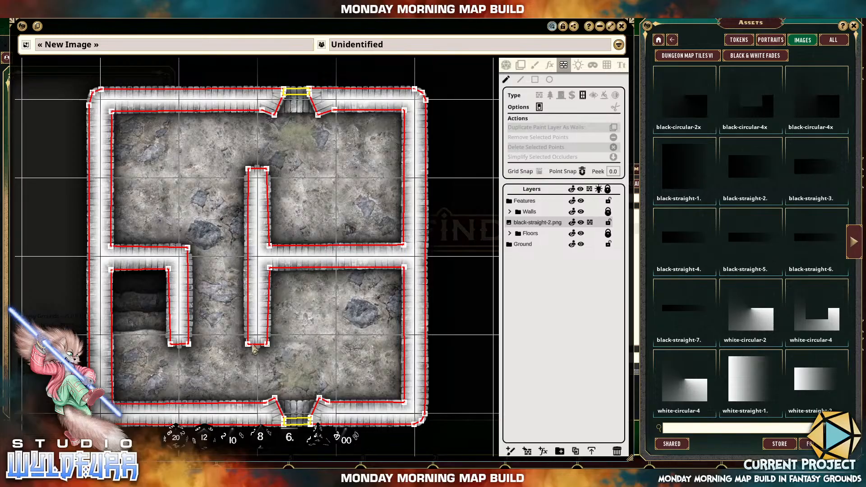
{"action": "scroll", "coordinate": [249, 367], "scroll_direction": "up", "scroll_amount": 3}
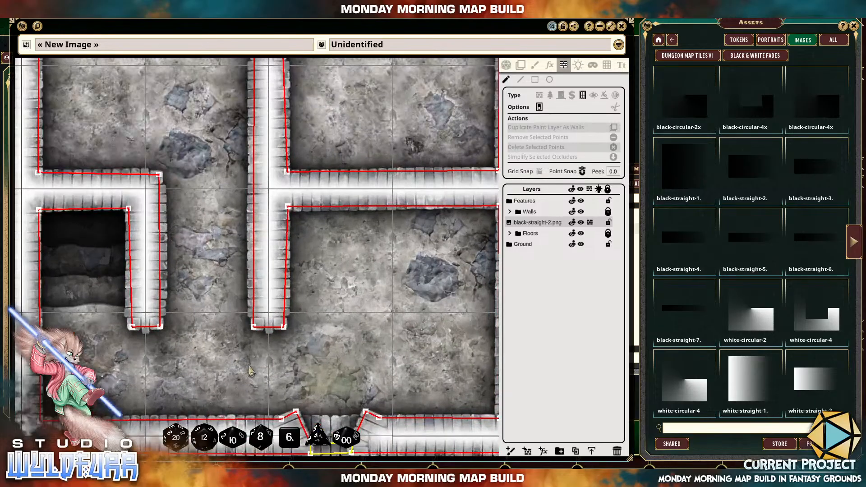
{"action": "left_click_drag", "start_coordinate": [288, 354], "coordinate": [257, 261]}
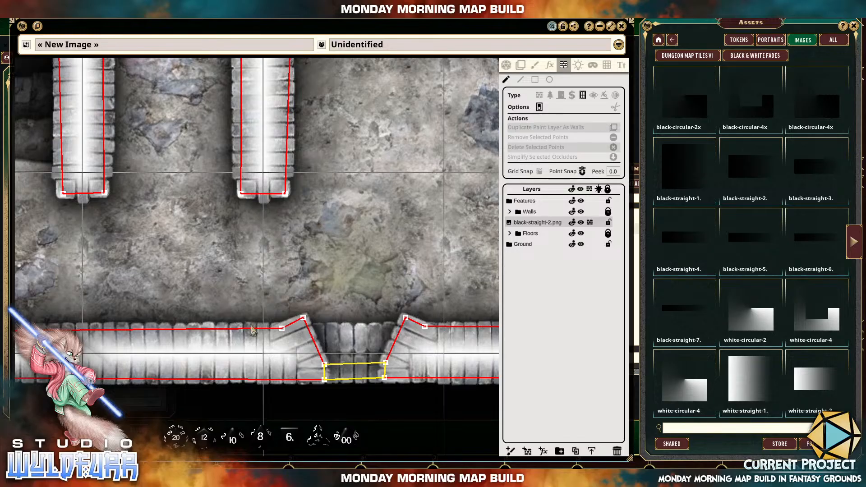
{"action": "scroll", "coordinate": [226, 237], "scroll_direction": "down", "scroll_amount": 5}
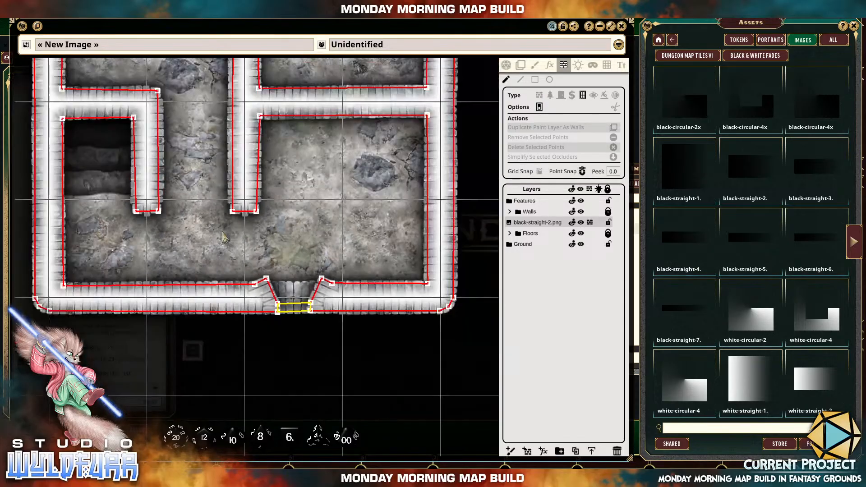
{"action": "left_click_drag", "start_coordinate": [215, 166], "coordinate": [264, 268]}
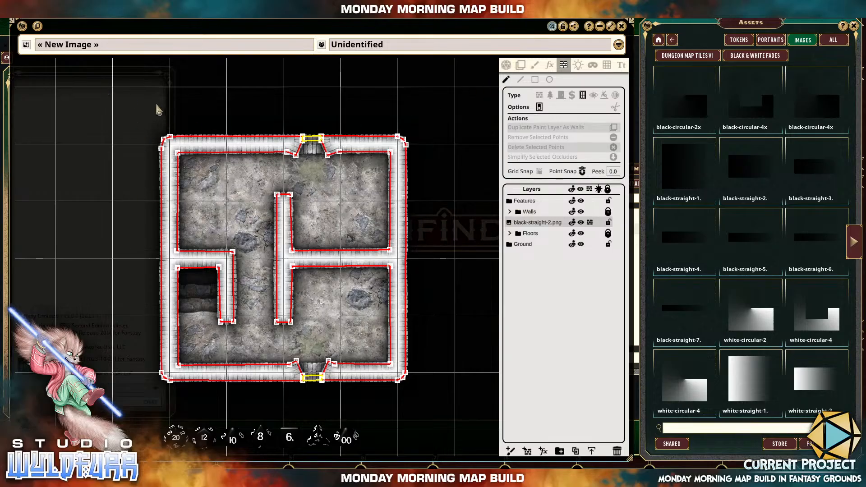
{"action": "left_click_drag", "start_coordinate": [126, 86], "coordinate": [426, 391]}
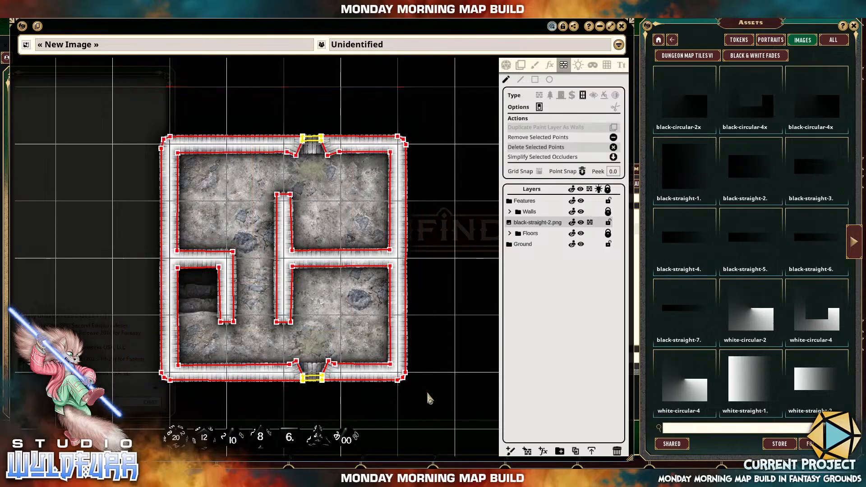
{"action": "left_click", "coordinate": [422, 201]}
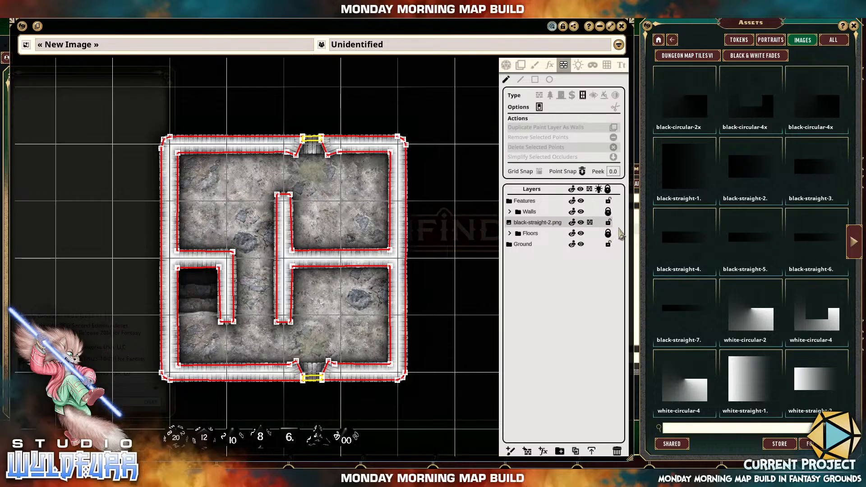
Toggle the visibility of the black-straight-2.png layer to check its effect on the map.
{"action": "left_click", "coordinate": [581, 222]}
{"action": "left_click", "coordinate": [581, 223]}
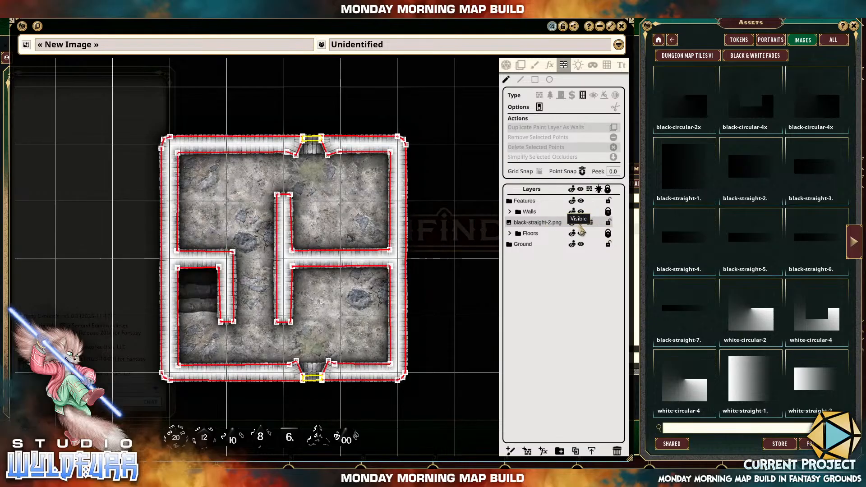
{"action": "left_click", "coordinate": [582, 223]}
{"action": "left_click", "coordinate": [581, 224]}
{"action": "left_click", "coordinate": [582, 224]}
{"action": "left_click", "coordinate": [581, 224]}
{"action": "left_click", "coordinate": [582, 223]}
{"action": "left_click", "coordinate": [581, 223]}
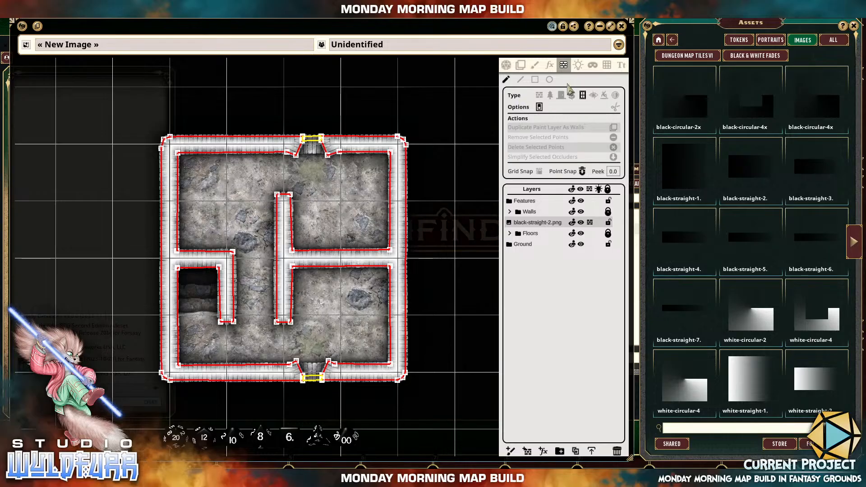
Add a light with the Candle preset in the middle of the northeast room.
{"action": "left_click", "coordinate": [577, 65]}
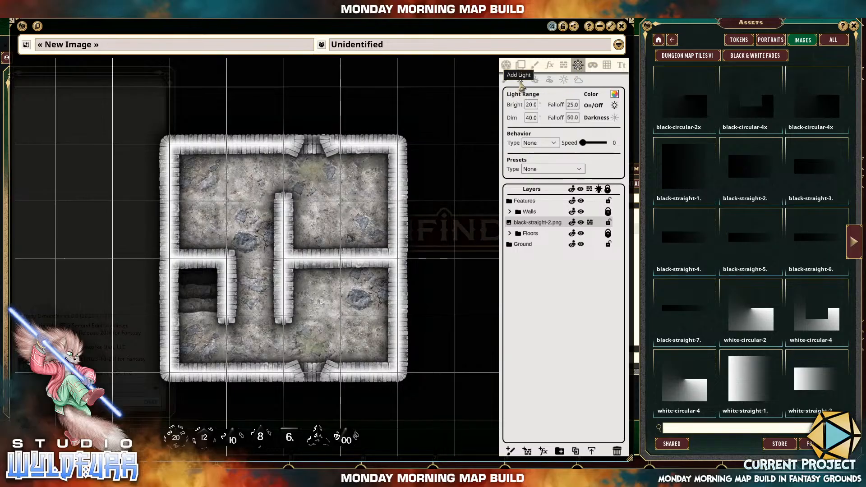
{"action": "left_click", "coordinate": [520, 81]}
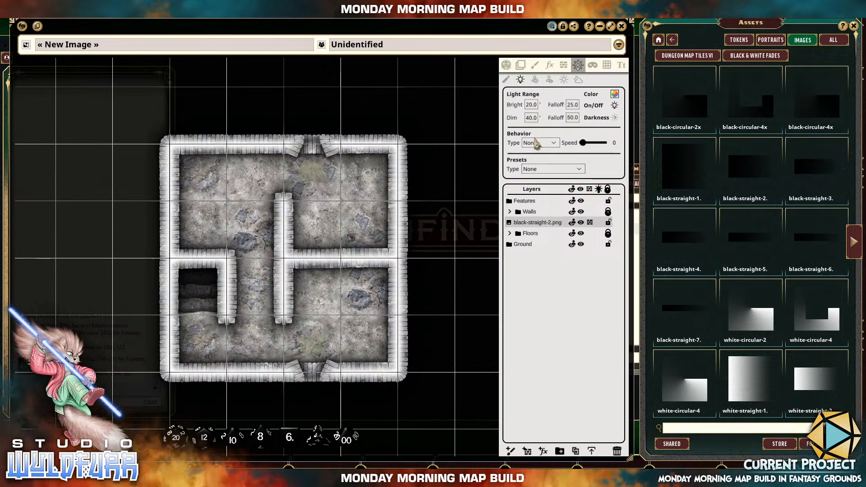
{"action": "left_click", "coordinate": [533, 170]}
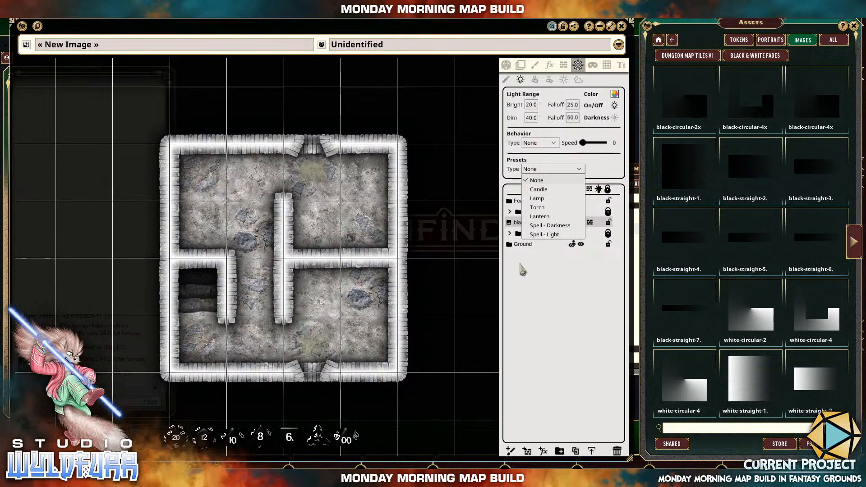
{"action": "left_click", "coordinate": [547, 191]}
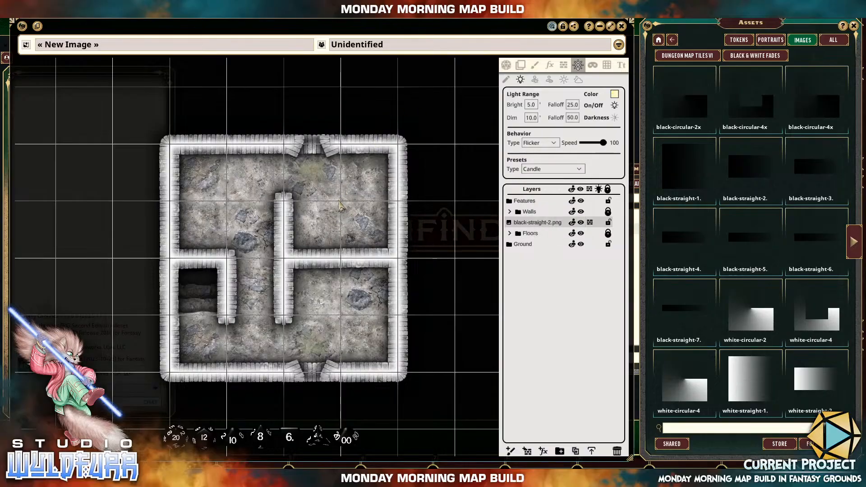
{"action": "left_click", "coordinate": [355, 217]}
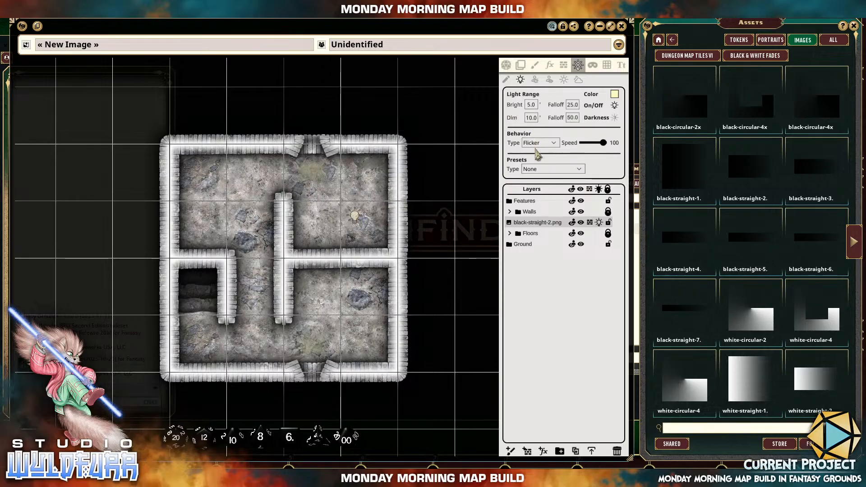
Add a second Candle preset light in the western part of the southeast room.
{"action": "left_click", "coordinate": [535, 170]}
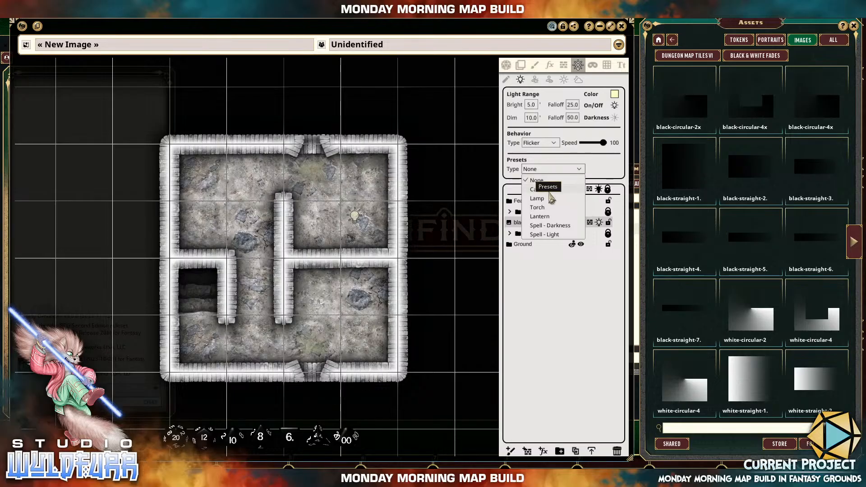
{"action": "left_click", "coordinate": [546, 190]}
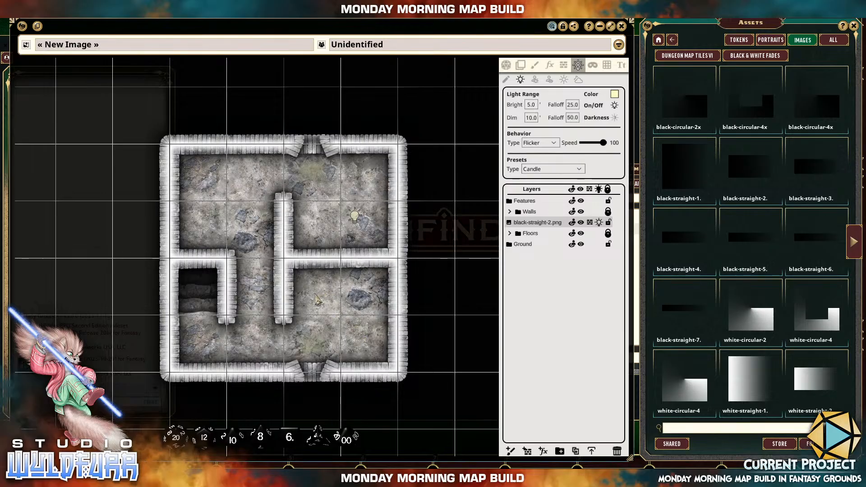
{"action": "left_click", "coordinate": [319, 302]}
Add a light with the Torch preset near the northwest corner of the northwest room.
{"action": "left_click", "coordinate": [543, 169]}
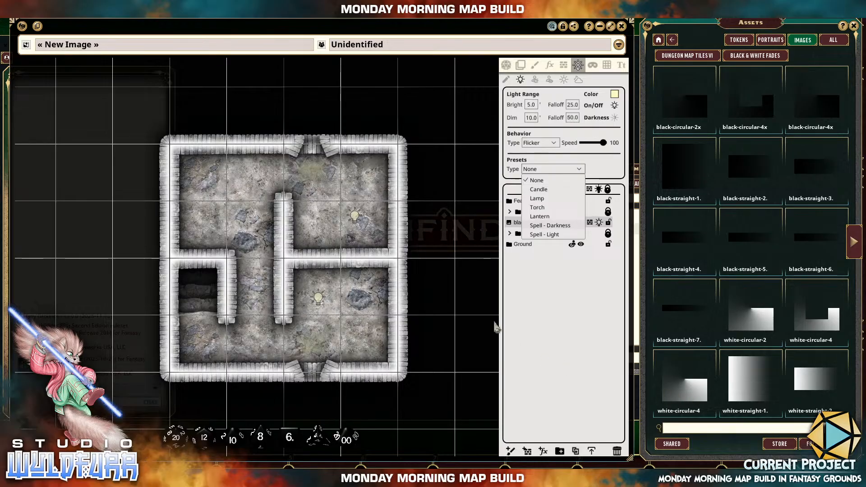
{"action": "left_click", "coordinate": [560, 157]}
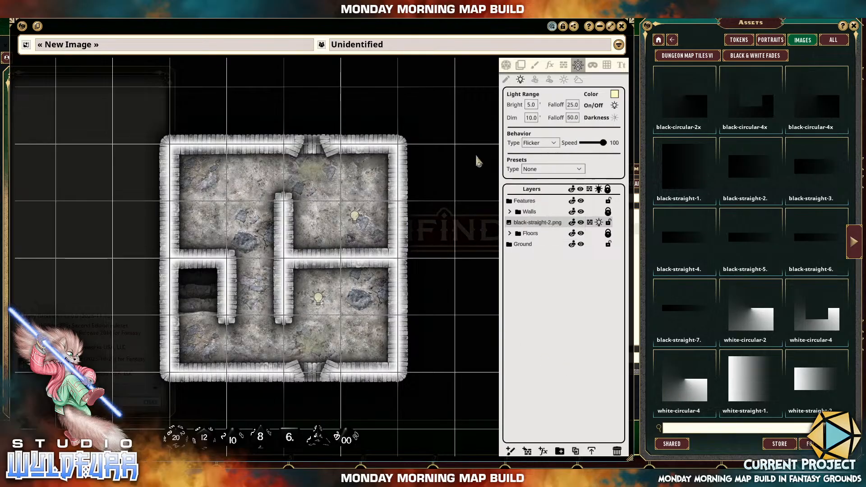
{"action": "left_click", "coordinate": [533, 170]}
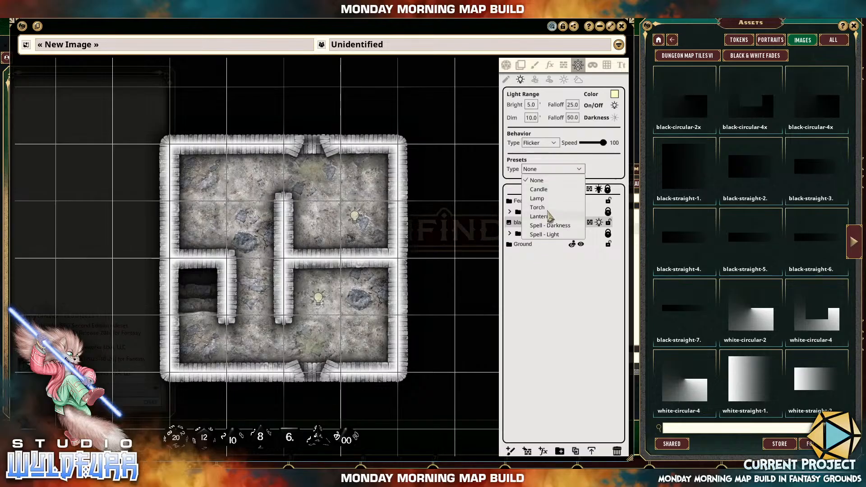
{"action": "left_click", "coordinate": [544, 208]}
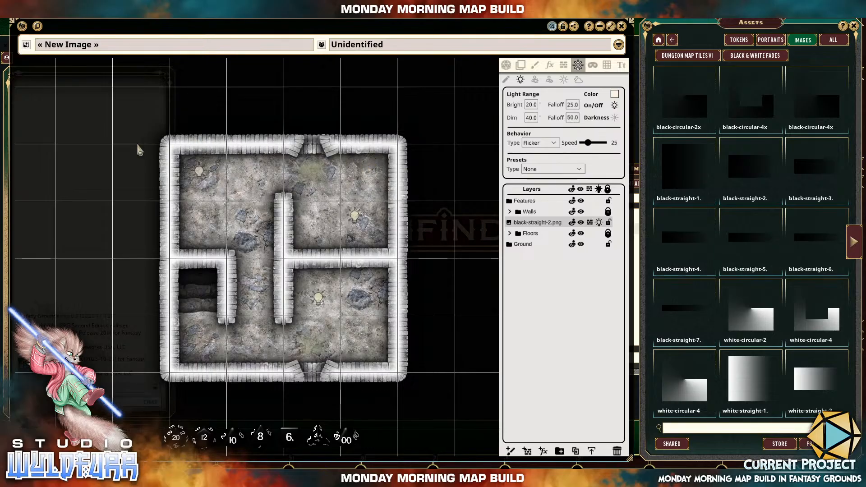
Switch to play mode and enable the player vision preview and the lighting on the map.
{"action": "left_click", "coordinate": [507, 68]}
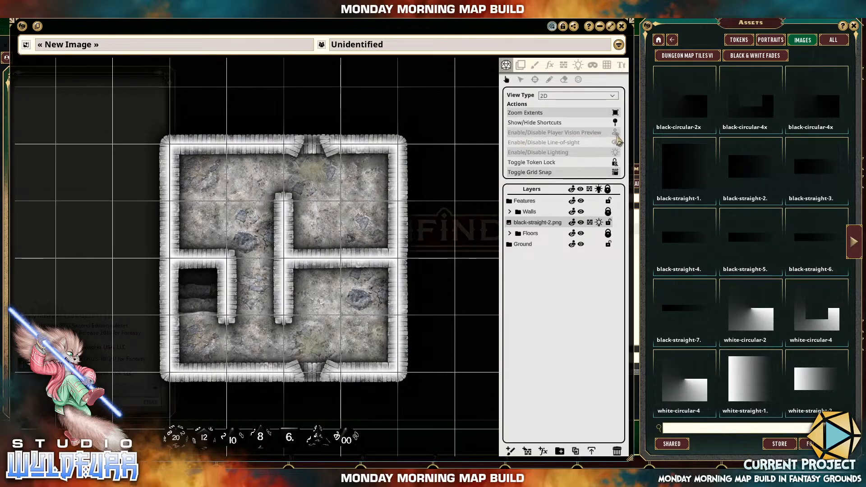
{"action": "left_click", "coordinate": [615, 133]}
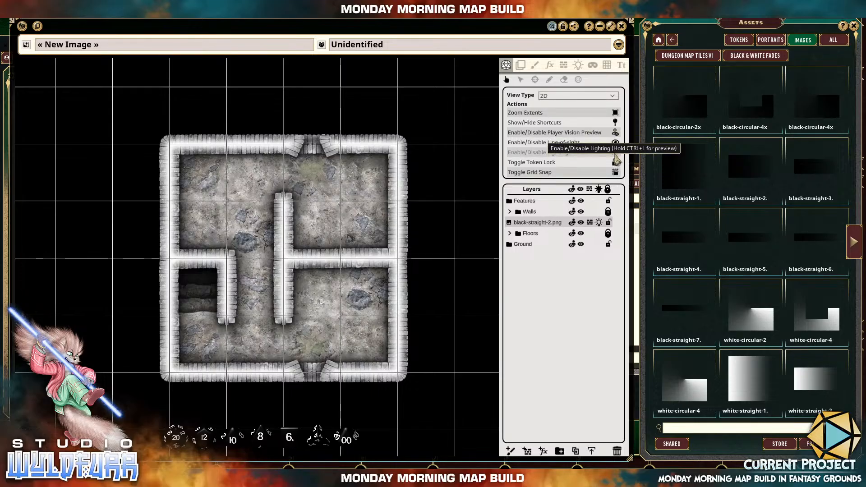
{"action": "left_click", "coordinate": [617, 154]}
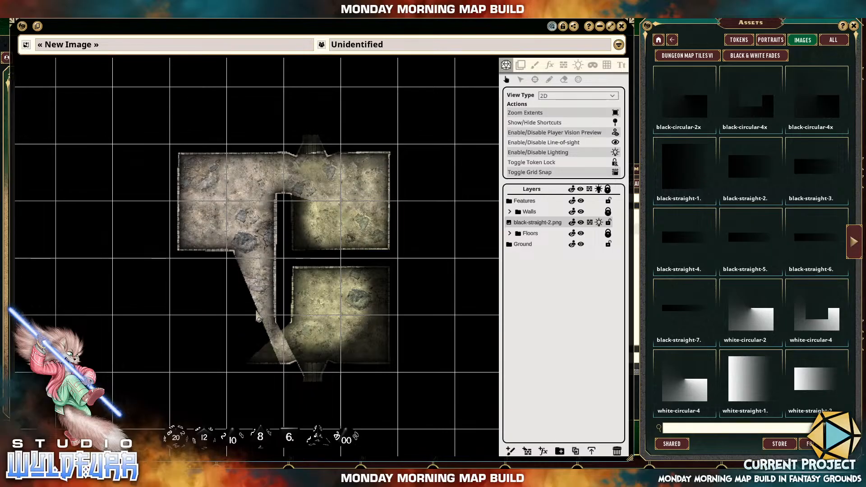
Select the torch light in the northwest room and move it through the southwest room into the southeast room near the south window.
{"action": "left_click", "coordinate": [578, 65]}
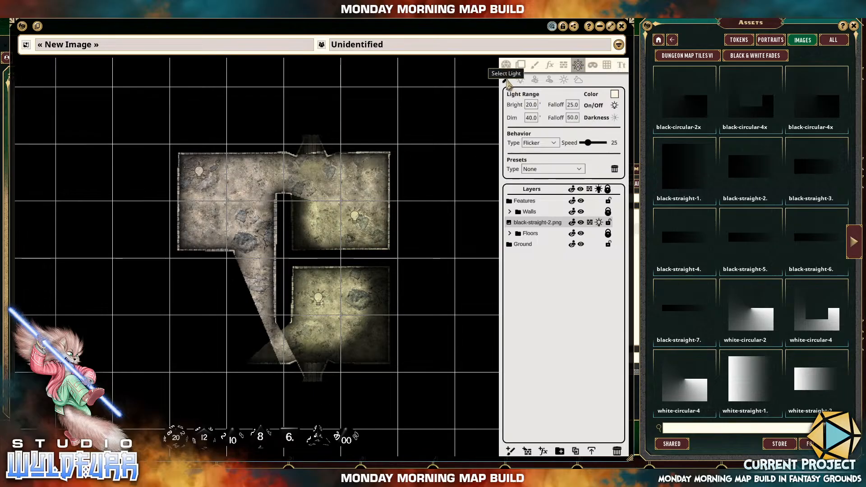
{"action": "left_click", "coordinate": [507, 82]}
{"action": "left_click", "coordinate": [199, 172]}
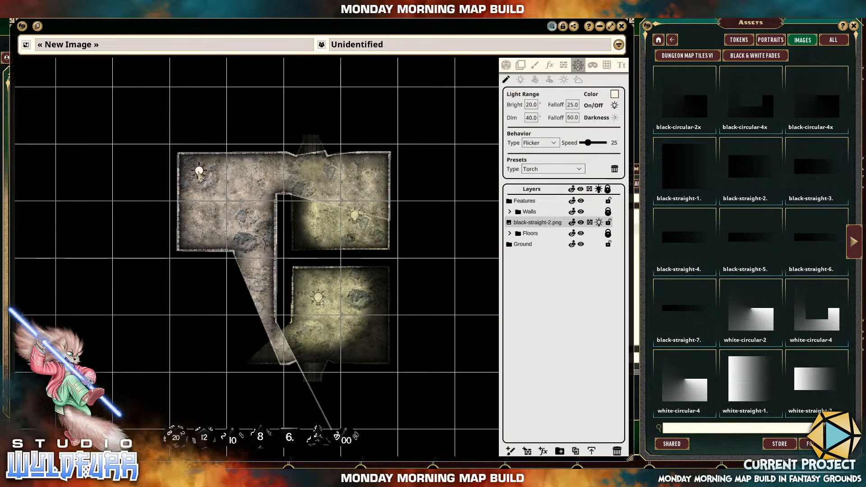
{"action": "left_click_drag", "start_coordinate": [200, 172], "coordinate": [198, 318]}
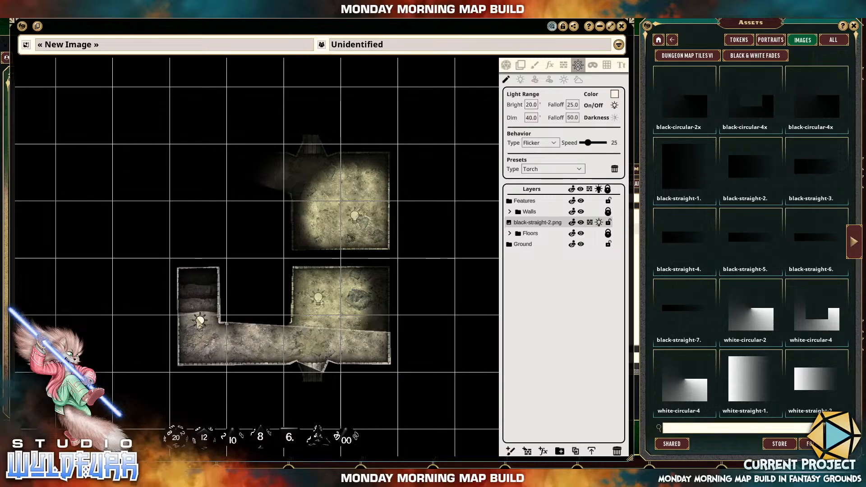
{"action": "left_click_drag", "start_coordinate": [197, 349], "coordinate": [312, 345]}
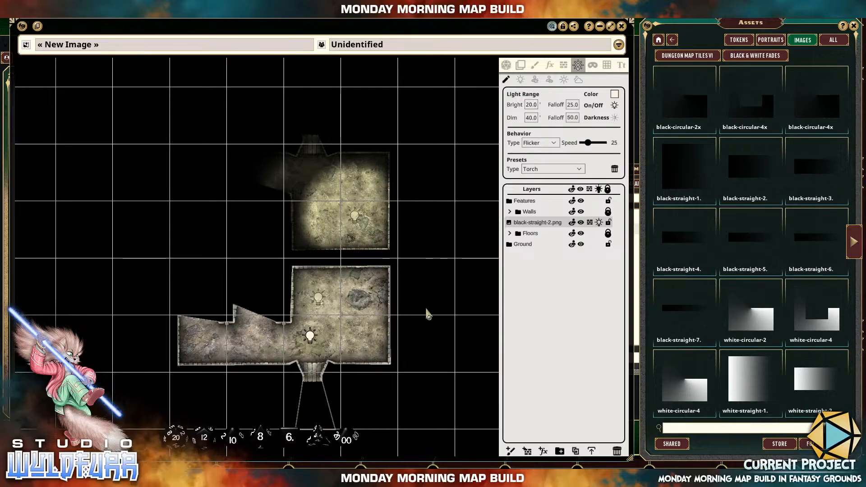
Move the torch light outside the south window, through the central corridor and southwest room, and back to the northwest room's corner.
{"action": "left_click_drag", "start_coordinate": [432, 315], "coordinate": [455, 206]}
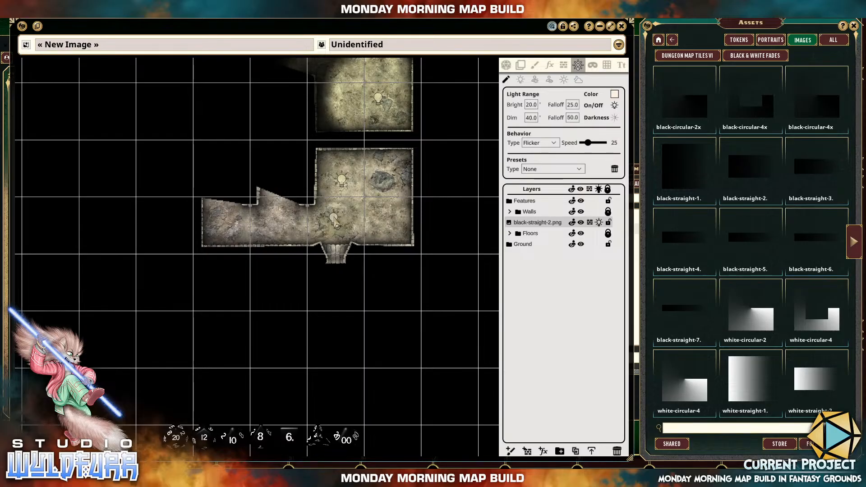
{"action": "left_click_drag", "start_coordinate": [334, 222], "coordinate": [335, 288]}
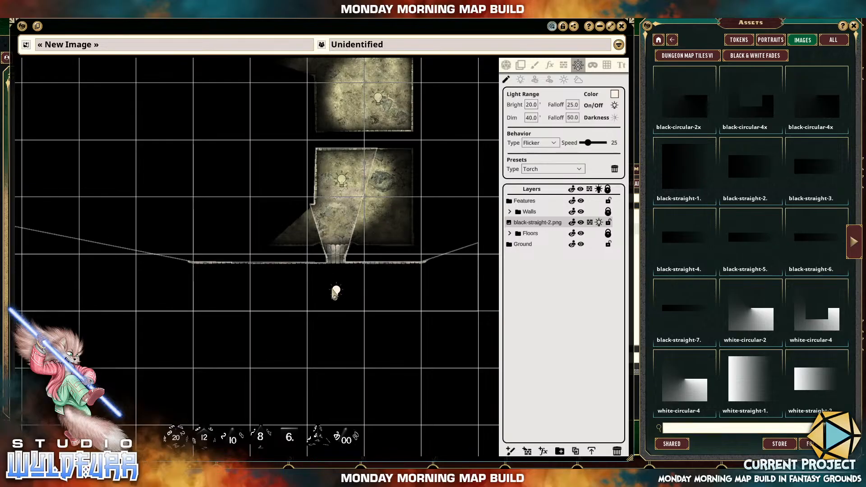
{"action": "left_click_drag", "start_coordinate": [335, 291], "coordinate": [281, 186]}
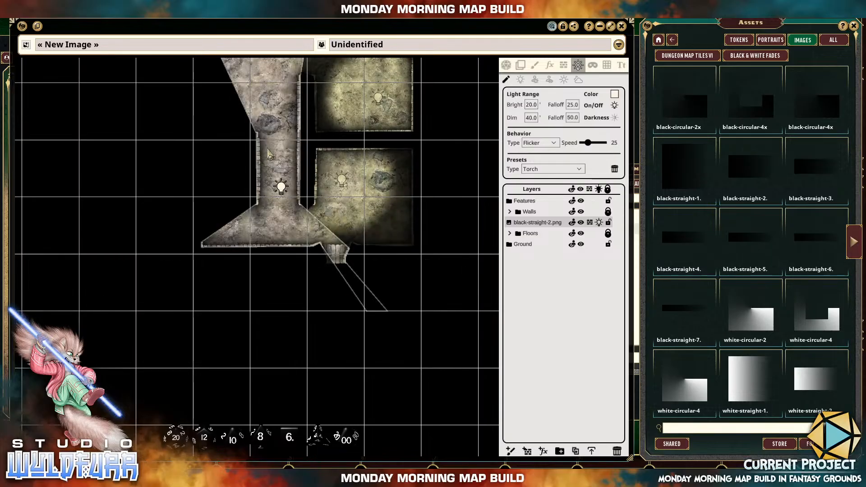
{"action": "left_click_drag", "start_coordinate": [268, 149], "coordinate": [236, 229]}
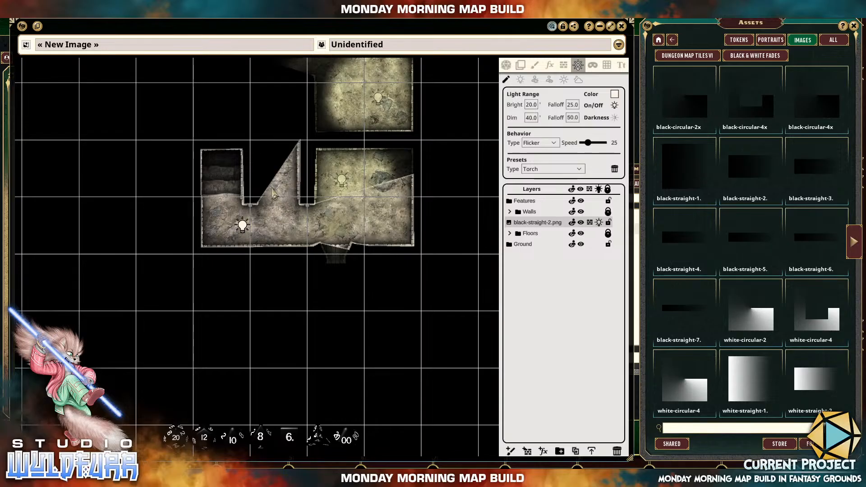
{"action": "left_click_drag", "start_coordinate": [272, 189], "coordinate": [236, 171]}
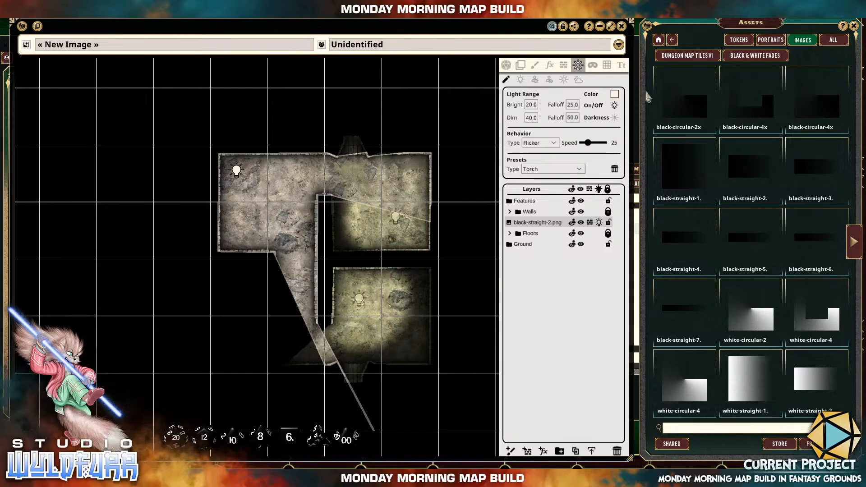
Add a light with the Candle preset against the south wall, below the central corridor.
{"action": "left_click", "coordinate": [521, 81]}
{"action": "left_click", "coordinate": [548, 170]}
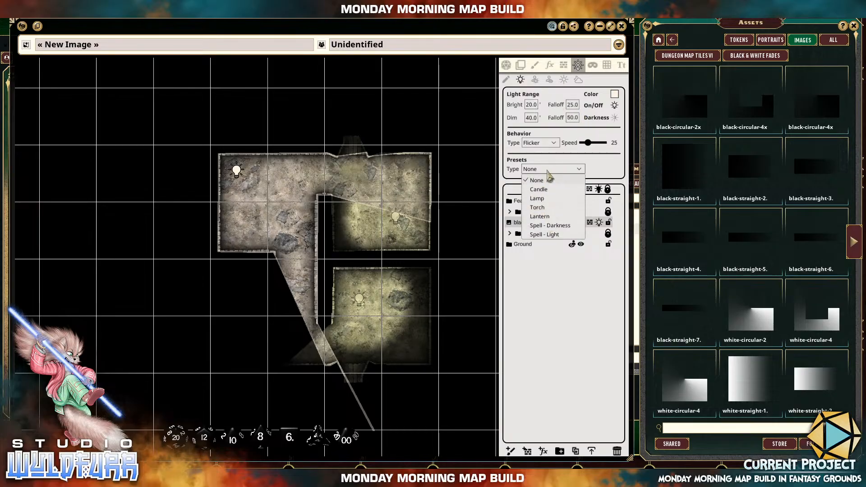
{"action": "left_click", "coordinate": [546, 190]}
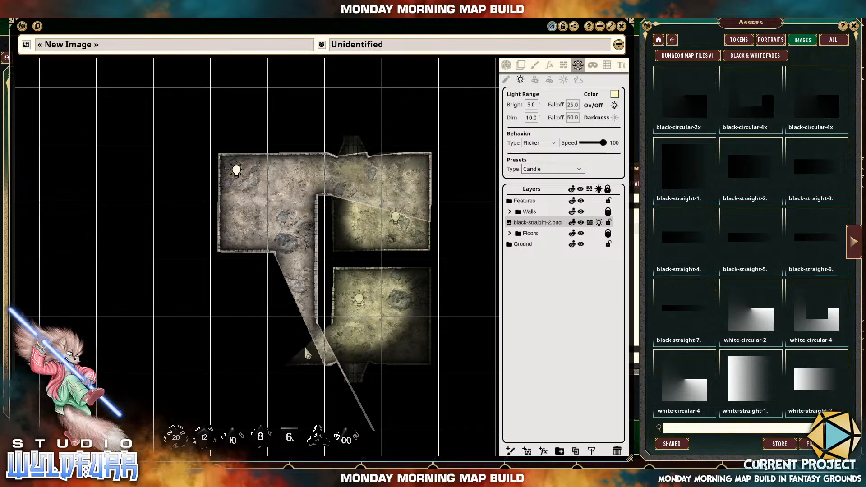
{"action": "left_click", "coordinate": [298, 360]}
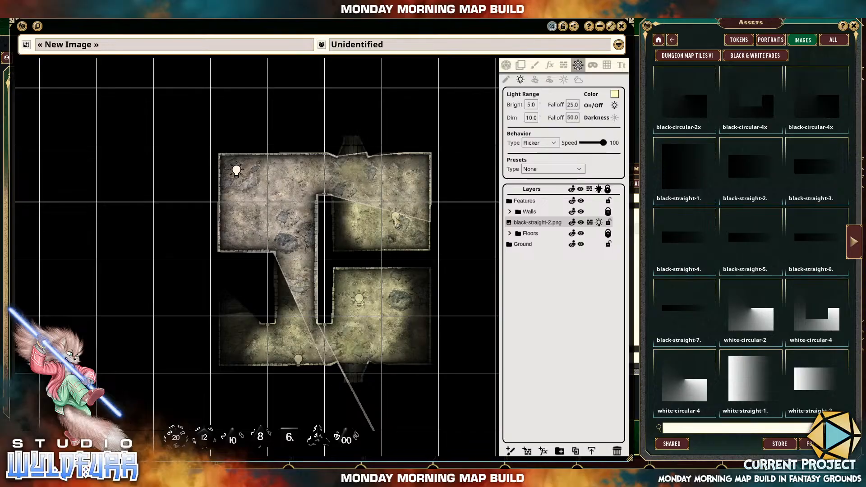
Duplicate the northeast room's candle light and move the copy through the central corridor into the southwest room.
{"action": "left_click", "coordinate": [506, 80]}
{"action": "left_click", "coordinate": [395, 219]}
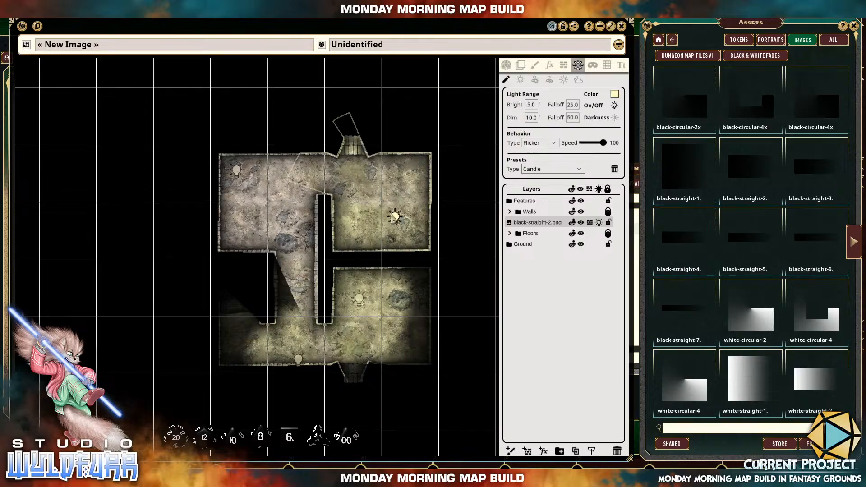
{"action": "left_click", "coordinate": [361, 194]}
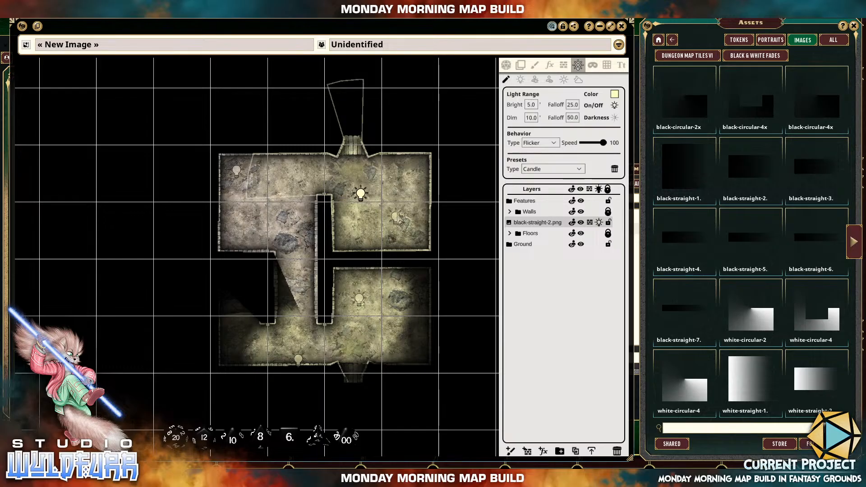
{"action": "left_click", "coordinate": [396, 219]}
{"action": "left_click_drag", "start_coordinate": [365, 201], "coordinate": [296, 251]}
{"action": "left_click_drag", "start_coordinate": [301, 307], "coordinate": [254, 350]}
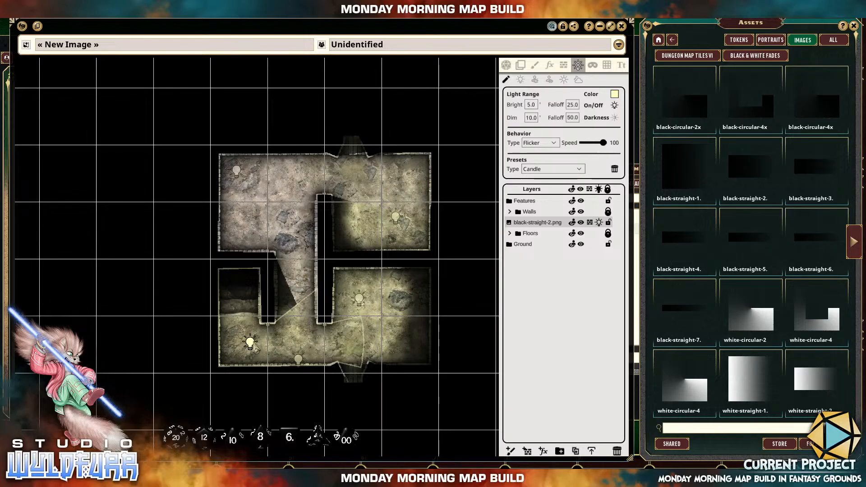
Delete the northwest room's torch light and move the southwest room's candle to the northwest room's north wall.
{"action": "left_click", "coordinate": [237, 171]}
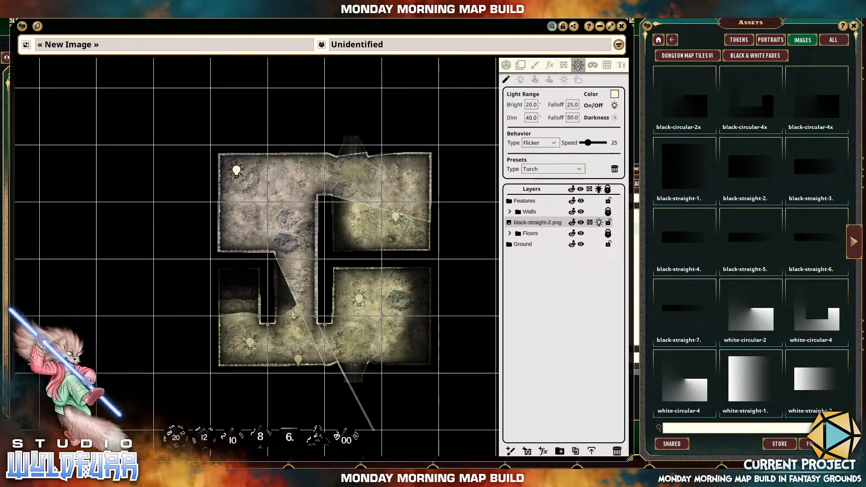
{"action": "left_click", "coordinate": [616, 171]}
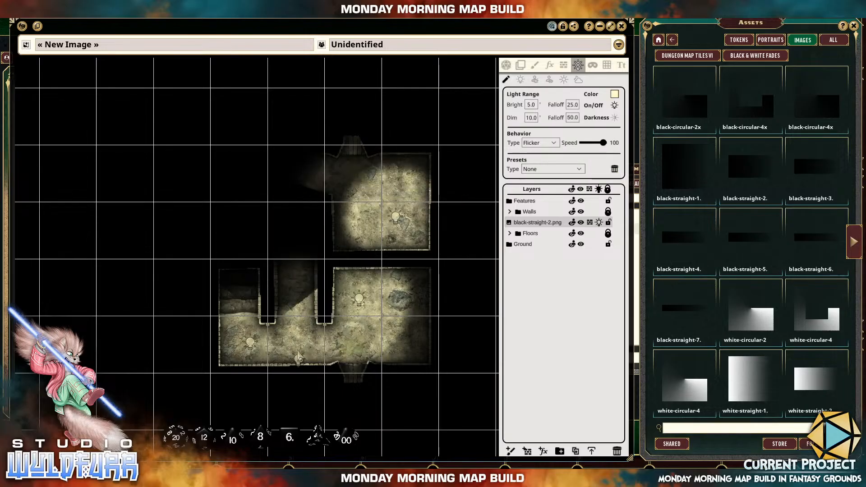
{"action": "left_click_drag", "start_coordinate": [254, 352], "coordinate": [246, 186]}
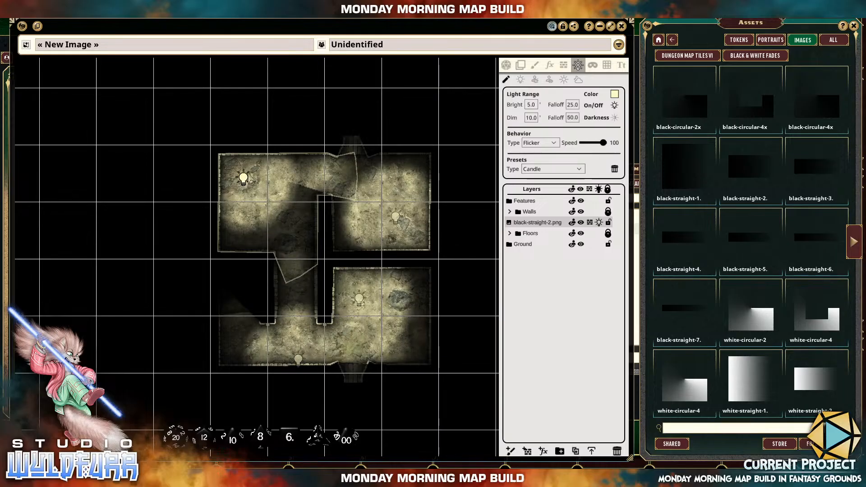
{"action": "left_click_drag", "start_coordinate": [244, 179], "coordinate": [267, 165]}
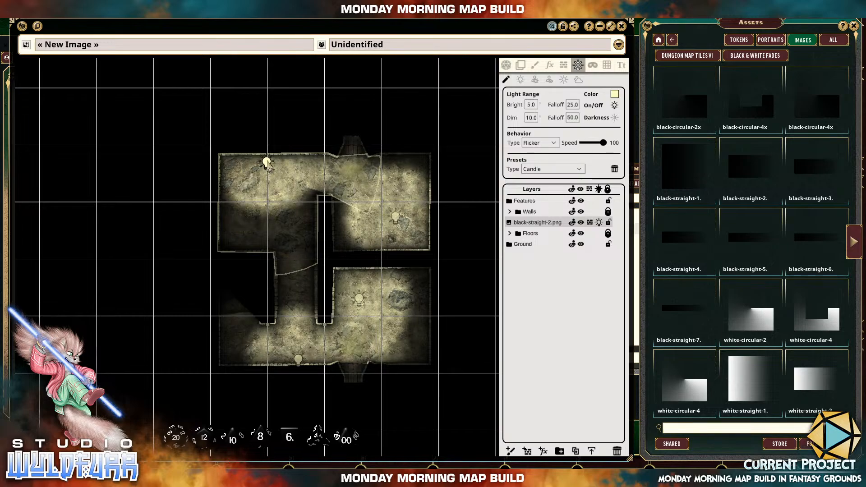
{"action": "left_click", "coordinate": [397, 218]}
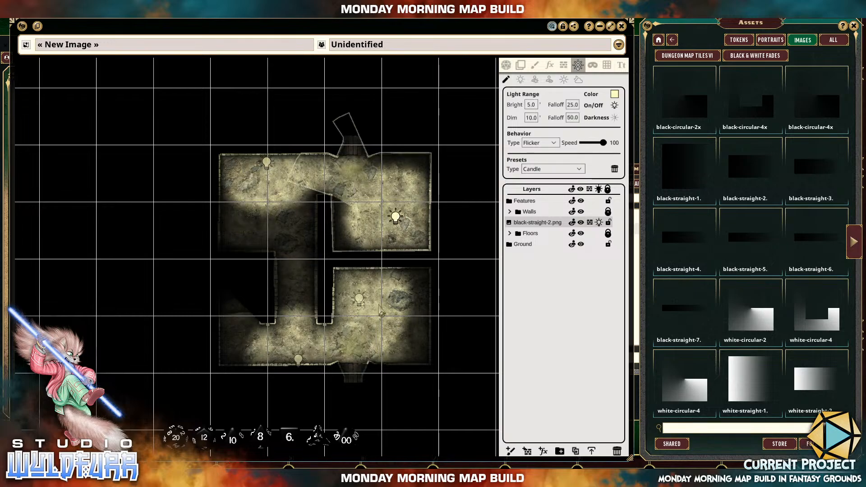
{"action": "left_click", "coordinate": [361, 303]}
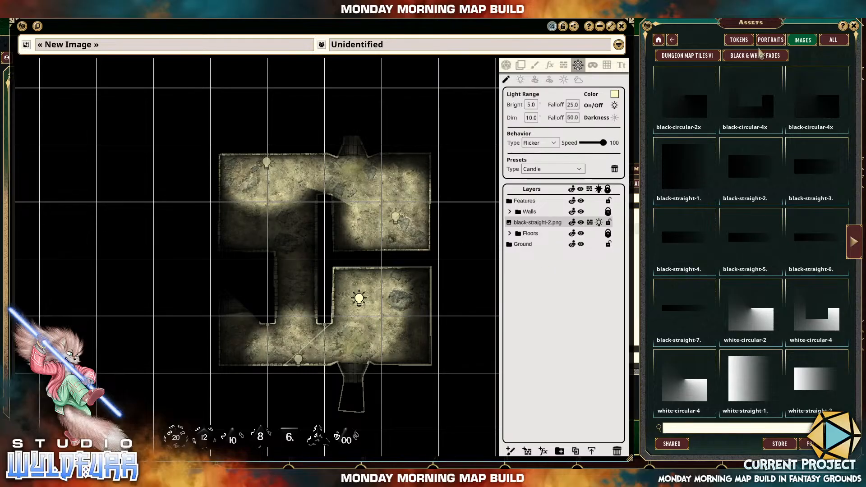
Open the Barrel 0001 folder of Fantasy Furniture Tokens II in the image assets.
{"action": "left_click", "coordinate": [659, 40]}
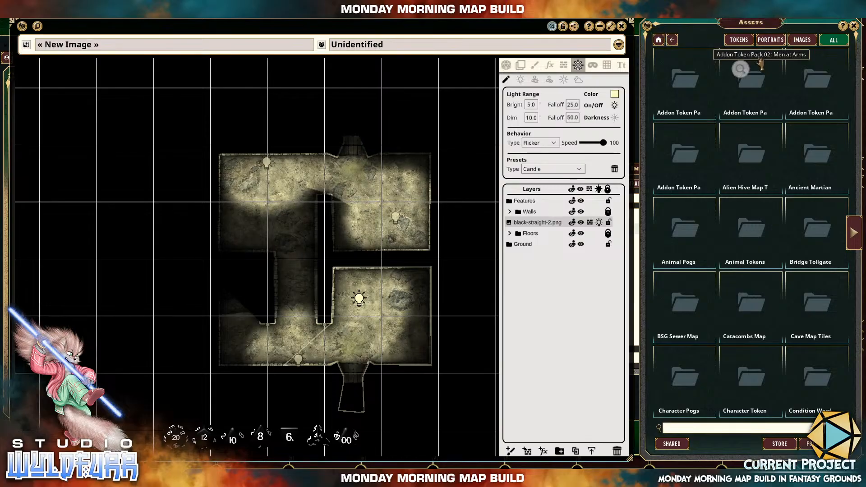
{"action": "left_click", "coordinate": [798, 41]}
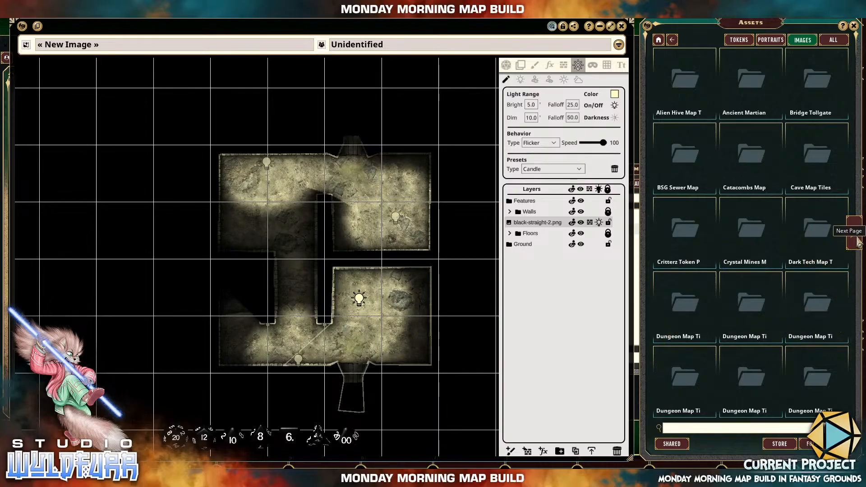
{"action": "left_click", "coordinate": [858, 234]}
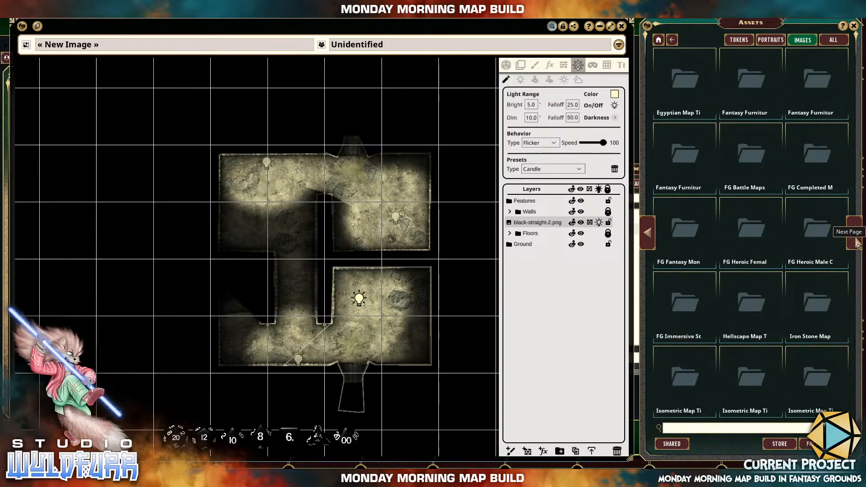
{"action": "left_click", "coordinate": [693, 155]}
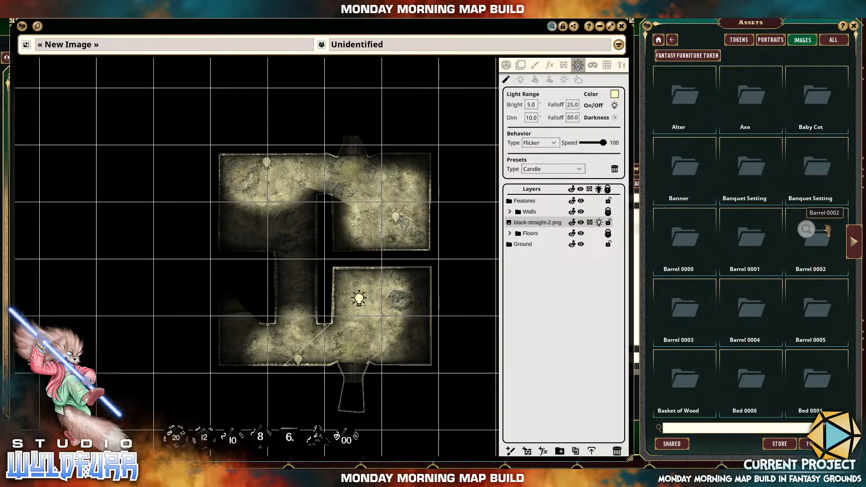
{"action": "left_click", "coordinate": [736, 244]}
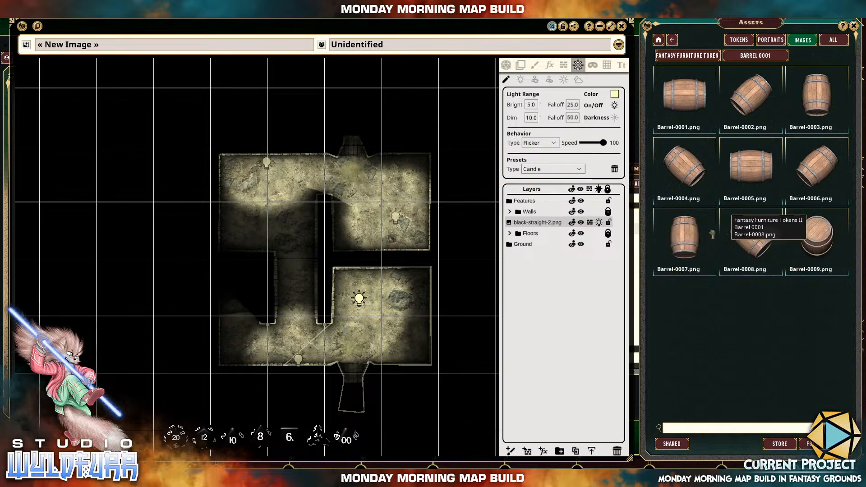
Place Barrel-0009.png on the map, rotate it to 315 degrees and move it into the northwest room's northwest corner.
{"action": "left_click_drag", "start_coordinate": [296, 206], "coordinate": [271, 203]}
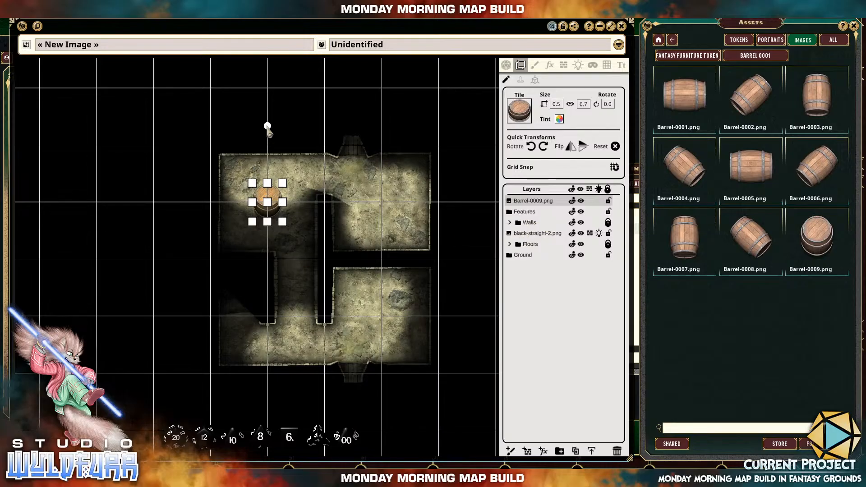
{"action": "left_click_drag", "start_coordinate": [267, 126], "coordinate": [184, 144]}
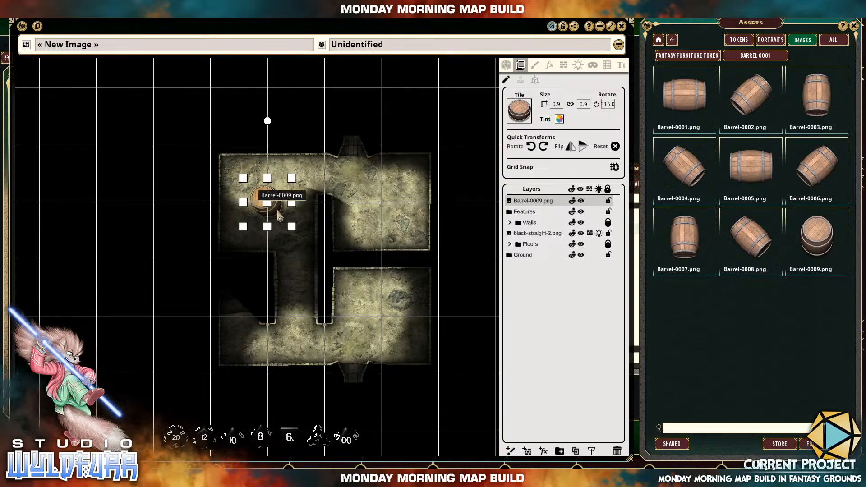
{"action": "left_click_drag", "start_coordinate": [275, 215], "coordinate": [254, 189]}
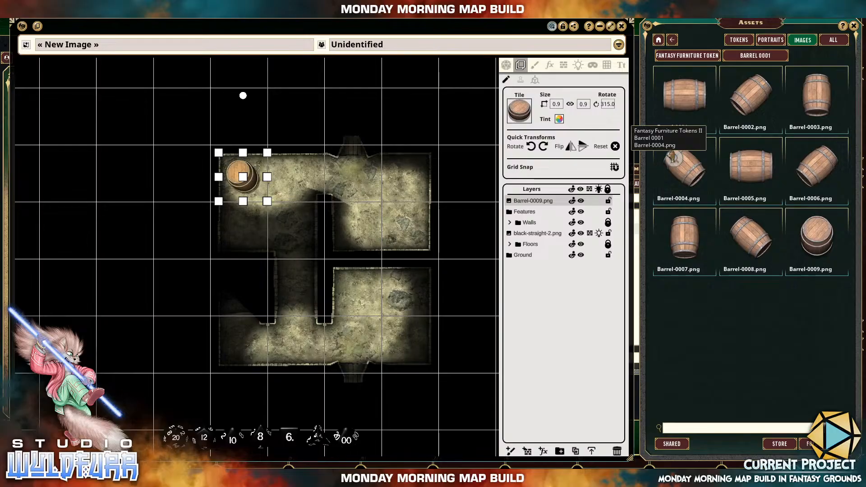
Leave the Barrel 0001 folder and page through Fantasy Furniture Tokens II to the candle images.
{"action": "left_click", "coordinate": [714, 58]}
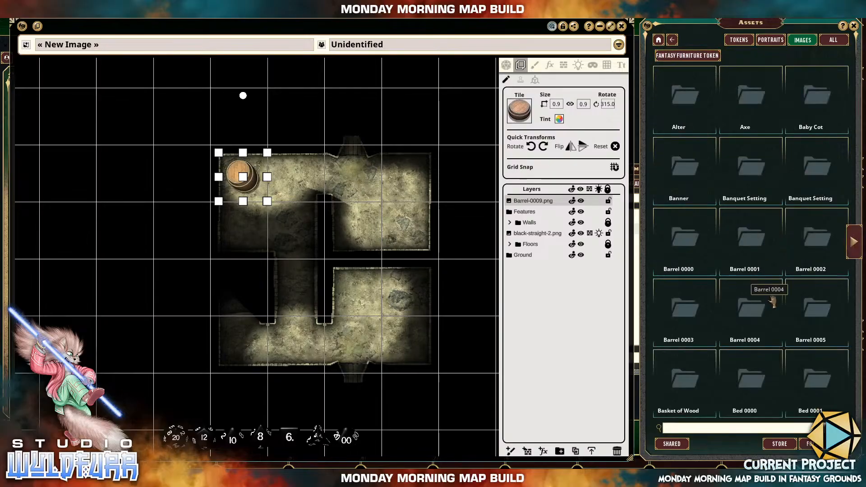
{"action": "left_click", "coordinate": [854, 242]}
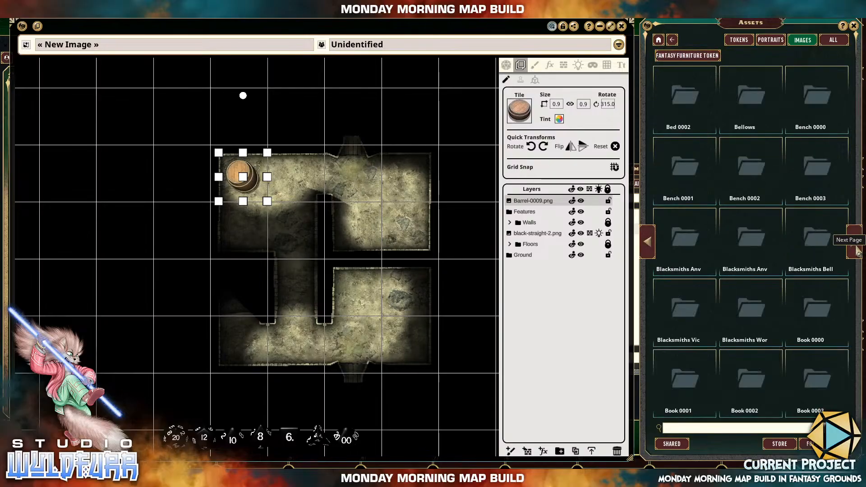
{"action": "left_click", "coordinate": [857, 253]}
{"action": "left_click", "coordinate": [857, 253]}
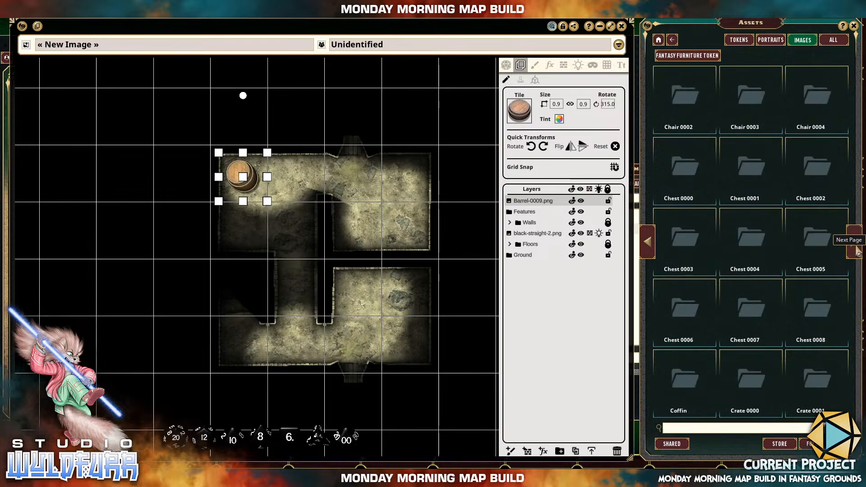
{"action": "left_click", "coordinate": [857, 253]}
{"action": "left_click", "coordinate": [858, 252]}
{"action": "left_click", "coordinate": [858, 253]}
{"action": "left_click", "coordinate": [858, 253]}
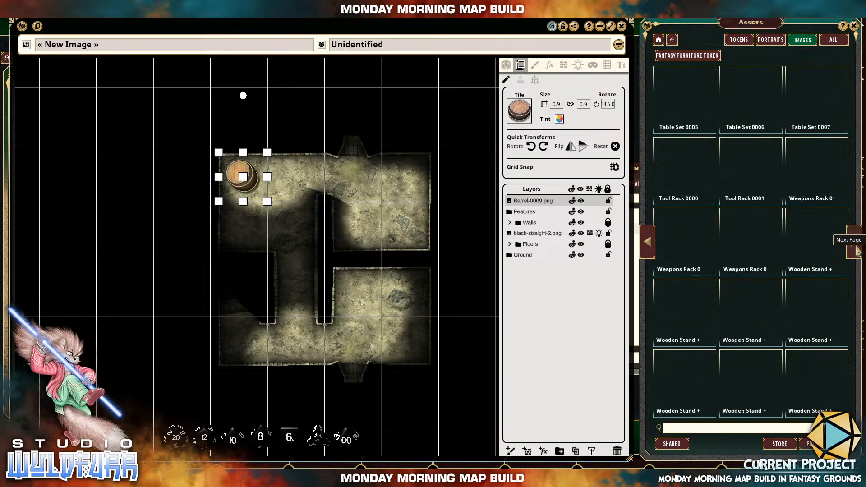
{"action": "left_click", "coordinate": [858, 253]}
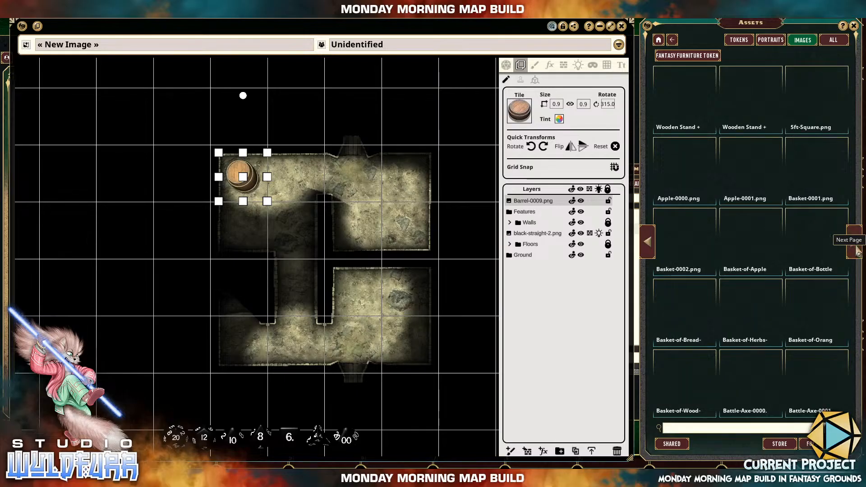
{"action": "left_click", "coordinate": [857, 253]}
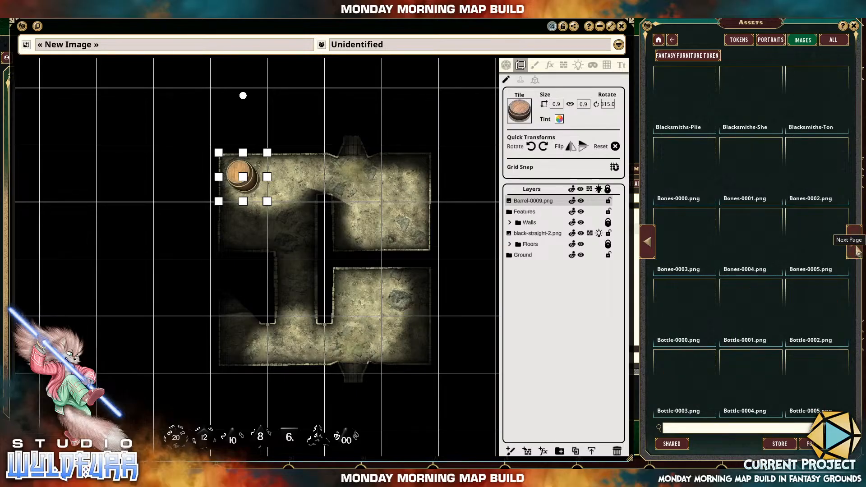
{"action": "left_click", "coordinate": [858, 252]}
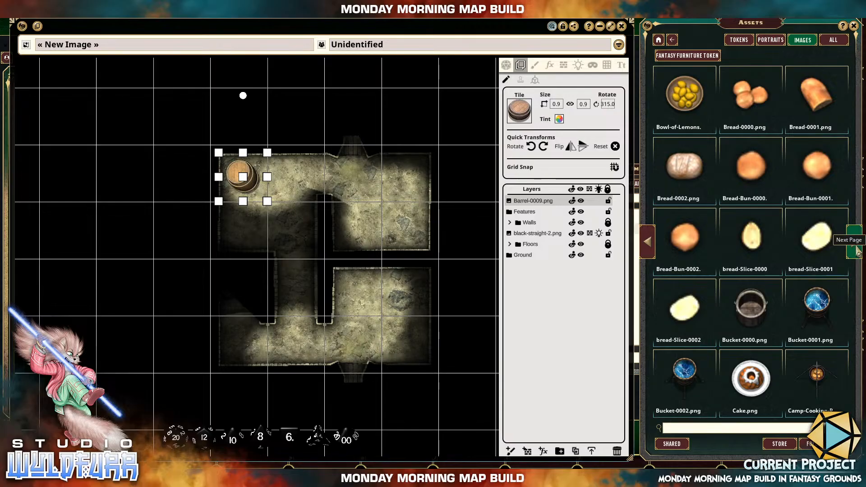
{"action": "left_click", "coordinate": [858, 253]}
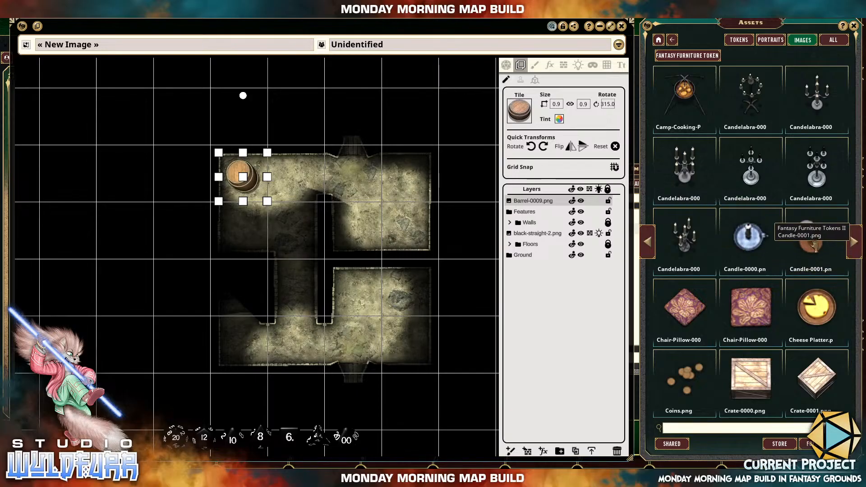
Place Candle-0001.png on the map and move it onto the top of the barrel in the northwest room.
{"action": "left_click_drag", "start_coordinate": [483, 251], "coordinate": [393, 228]}
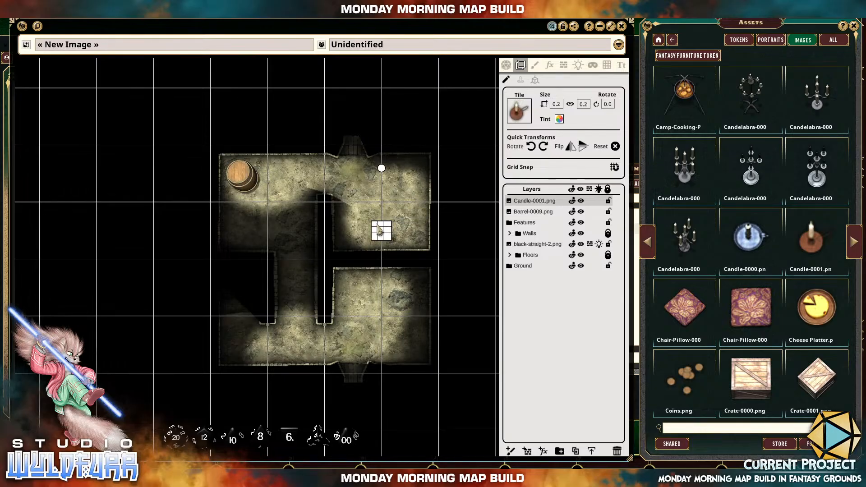
{"action": "scroll", "coordinate": [378, 228], "scroll_direction": "up", "scroll_amount": 8}
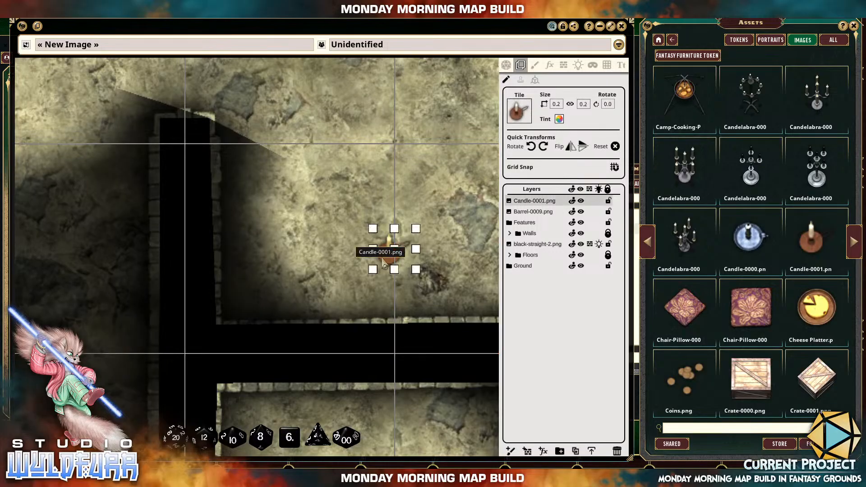
{"action": "left_click_drag", "start_coordinate": [386, 267], "coordinate": [455, 273]}
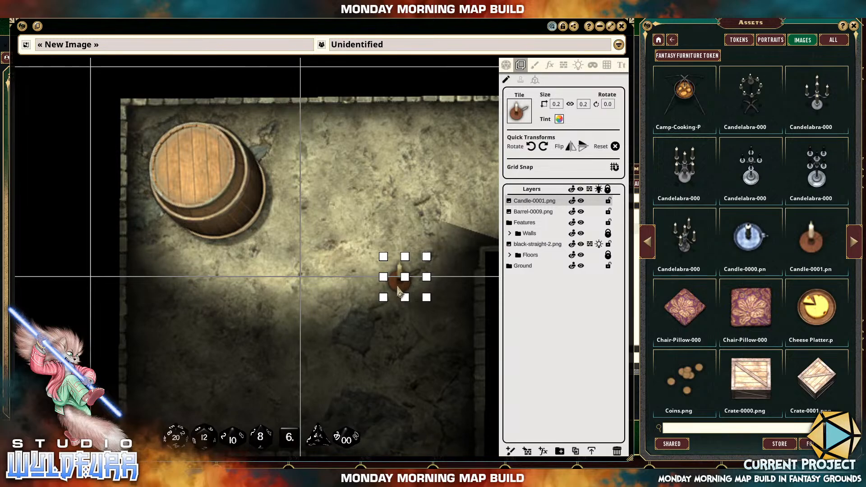
{"action": "left_click_drag", "start_coordinate": [399, 291], "coordinate": [203, 182]}
{"action": "scroll", "coordinate": [352, 180], "scroll_direction": "down", "scroll_amount": 4}
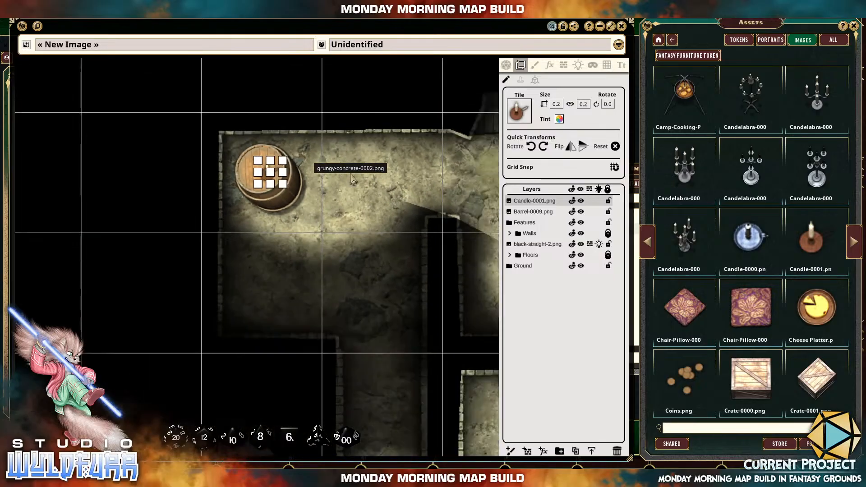
Rotate the candle on the barrel to 315 degrees and deselect it.
{"action": "left_click", "coordinate": [283, 63]}
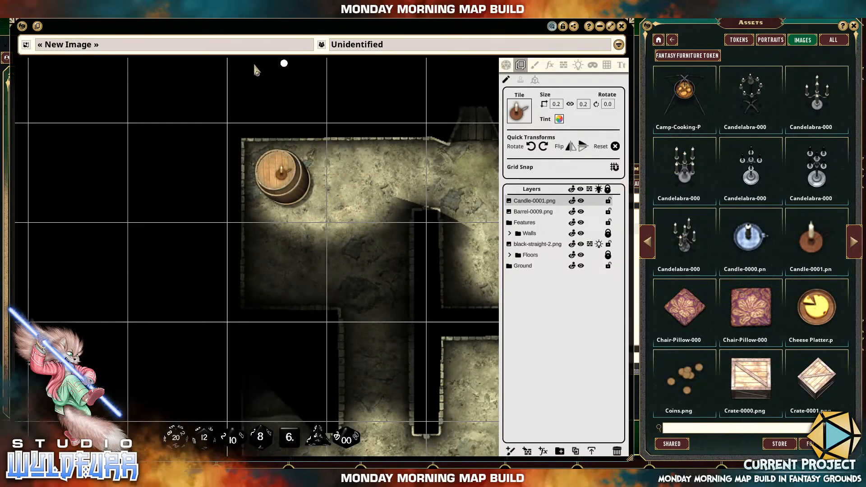
{"action": "left_click_drag", "start_coordinate": [200, 79], "coordinate": [181, 85]}
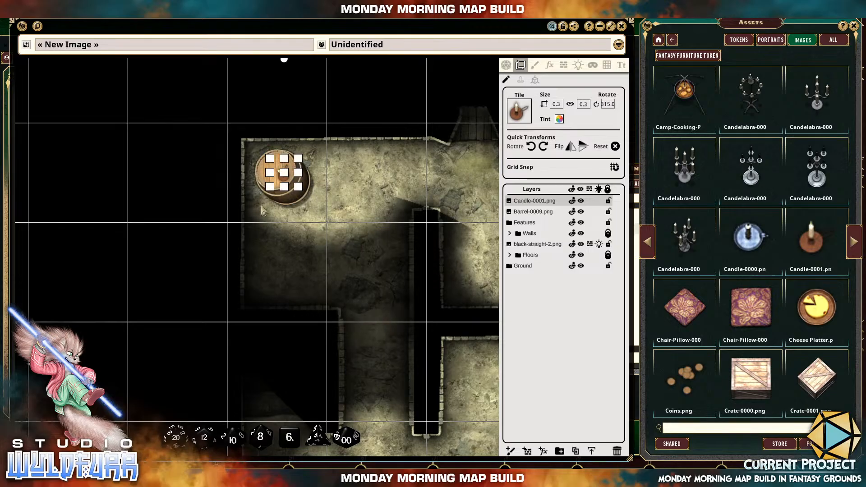
{"action": "left_click", "coordinate": [369, 200]}
{"action": "scroll", "coordinate": [282, 176], "scroll_direction": "down", "scroll_amount": 1}
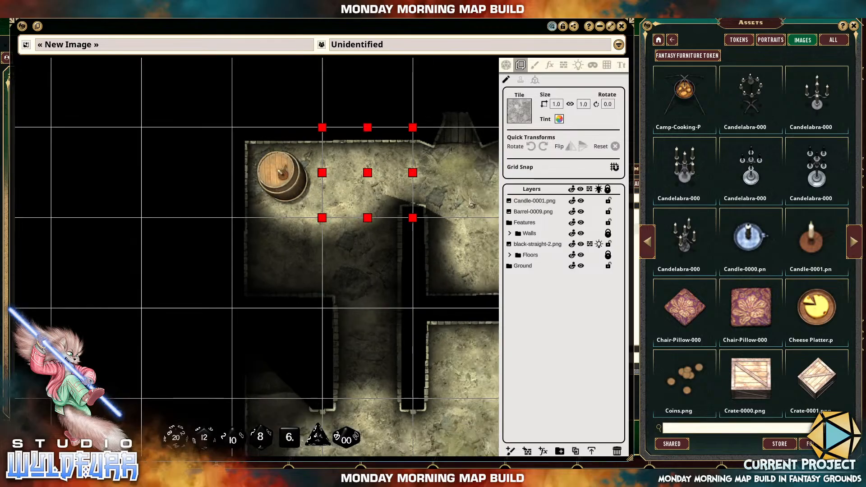
Move the candle light from the northwest room's north wall onto the candle on the barrel.
{"action": "left_click", "coordinate": [578, 65]}
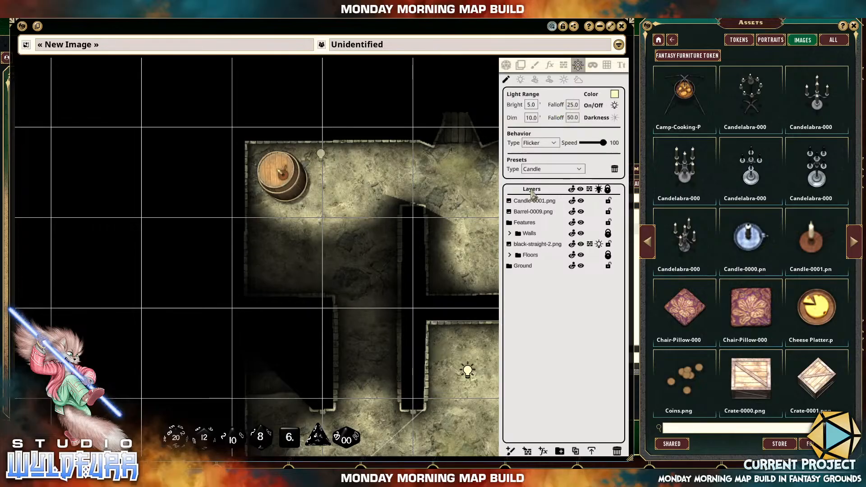
{"action": "left_click", "coordinate": [321, 155]}
{"action": "scroll", "coordinate": [321, 154], "scroll_direction": "up", "scroll_amount": 4}
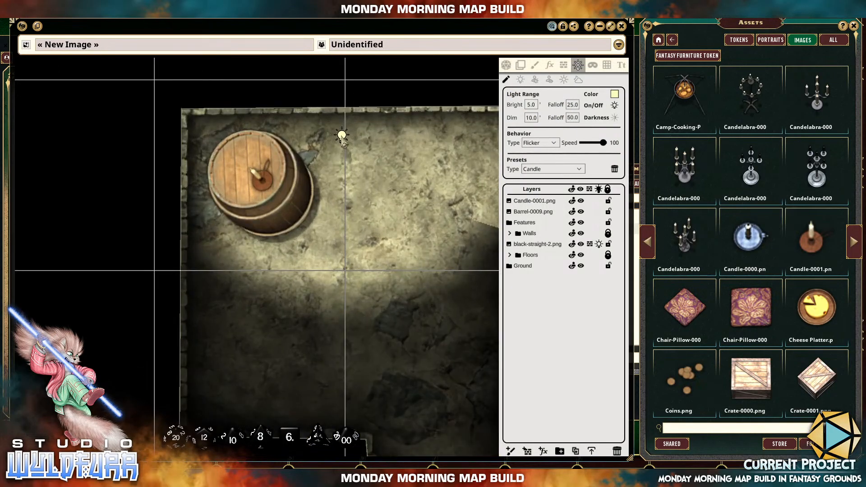
{"action": "left_click_drag", "start_coordinate": [343, 140], "coordinate": [251, 173]}
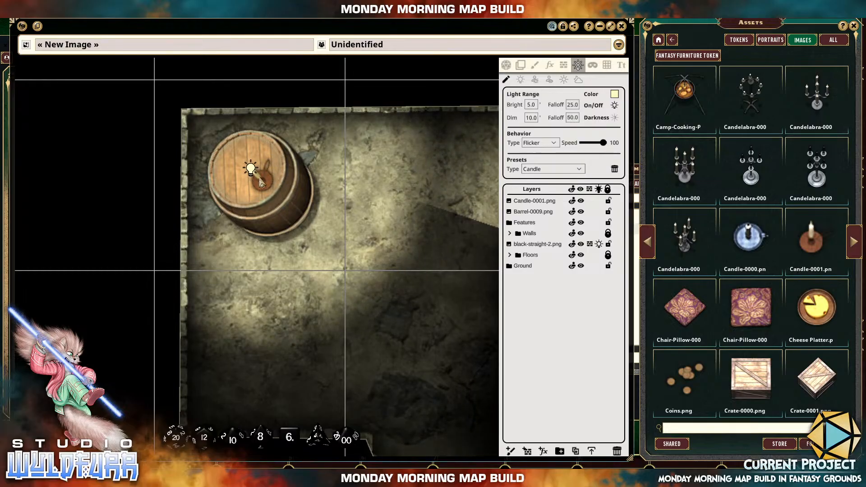
{"action": "left_click", "coordinate": [119, 218]}
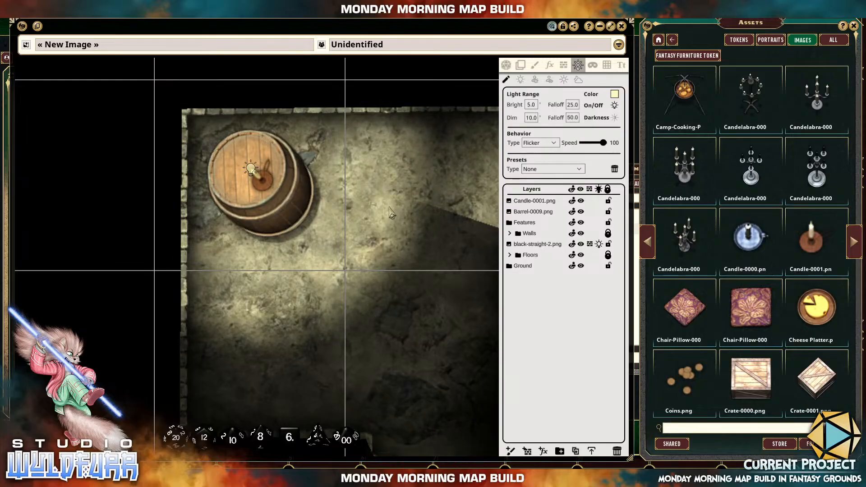
Place Candle-0000.png in the southern part of the northeast room.
{"action": "scroll", "coordinate": [391, 212], "scroll_direction": "down", "scroll_amount": 5}
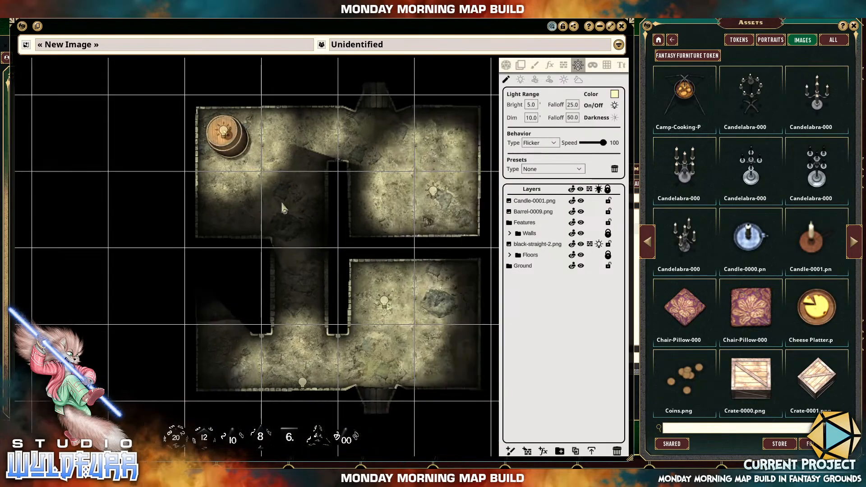
{"action": "left_click_drag", "start_coordinate": [282, 203], "coordinate": [251, 216]}
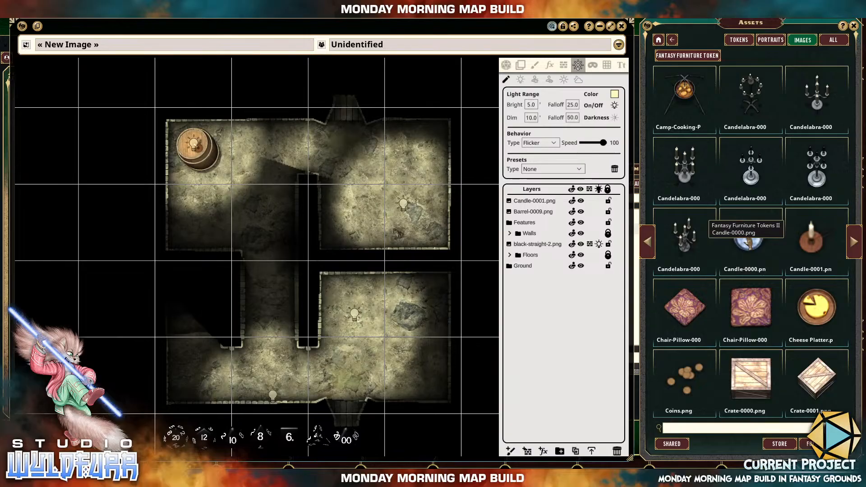
{"action": "left_click_drag", "start_coordinate": [391, 215], "coordinate": [384, 222]}
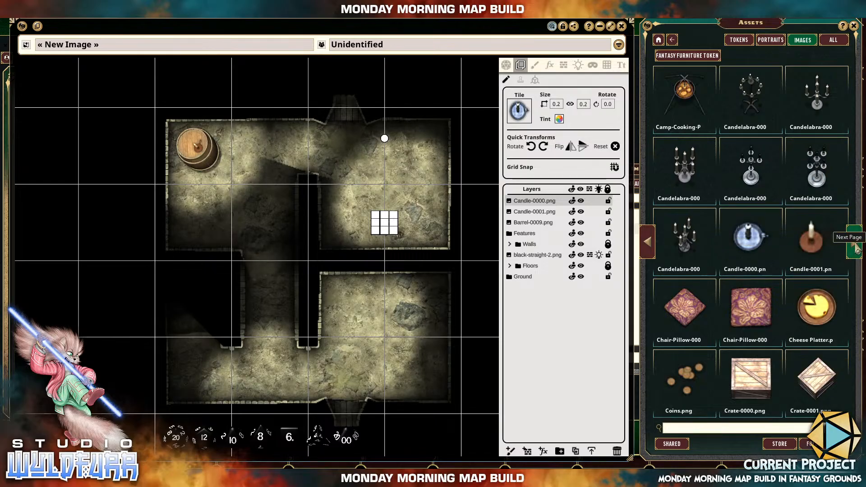
Find Large-Crate-0000.png in the furniture images, place it in the northeast room and shrink it to 0.5 by 0.6.
{"action": "left_click", "coordinate": [856, 249]}
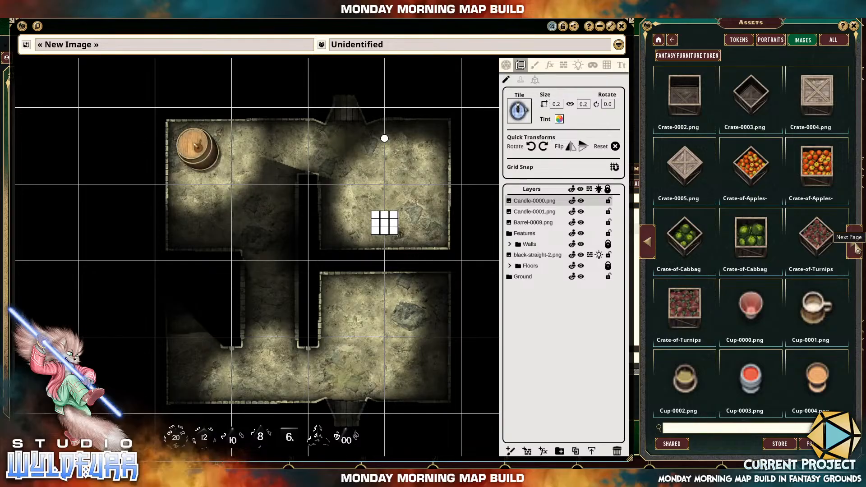
{"action": "left_click", "coordinate": [856, 250]}
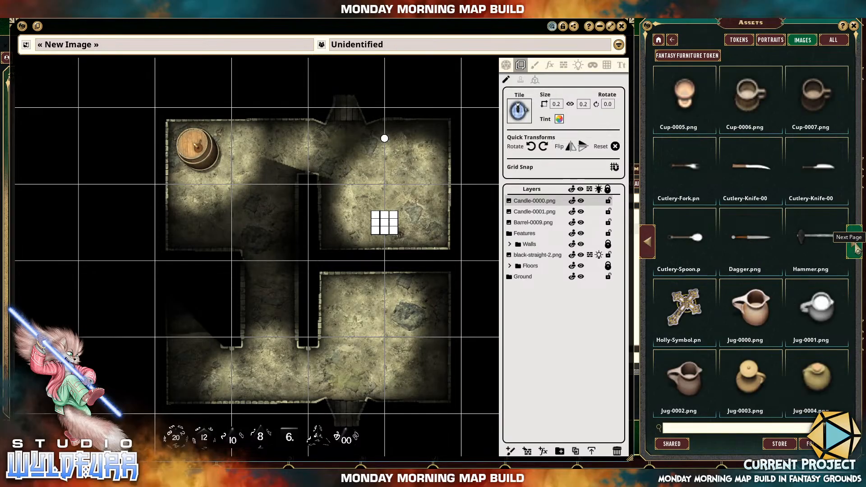
{"action": "left_click", "coordinate": [856, 250]}
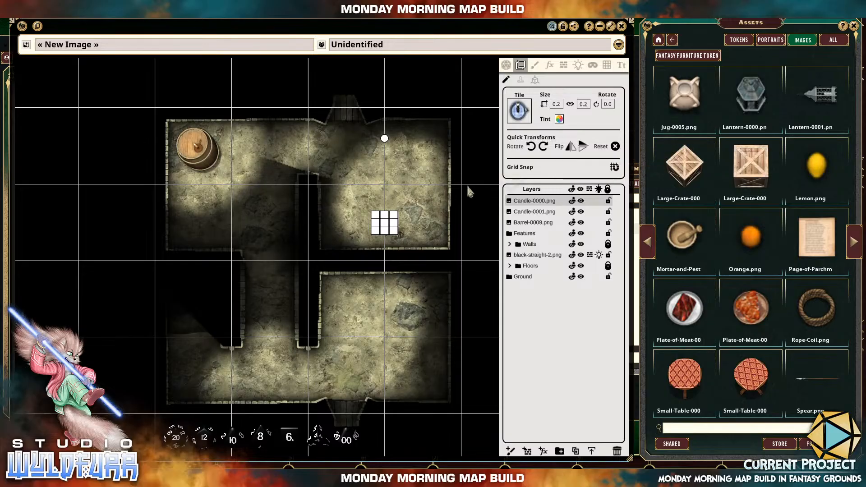
{"action": "left_click_drag", "start_coordinate": [389, 183], "coordinate": [389, 184]}
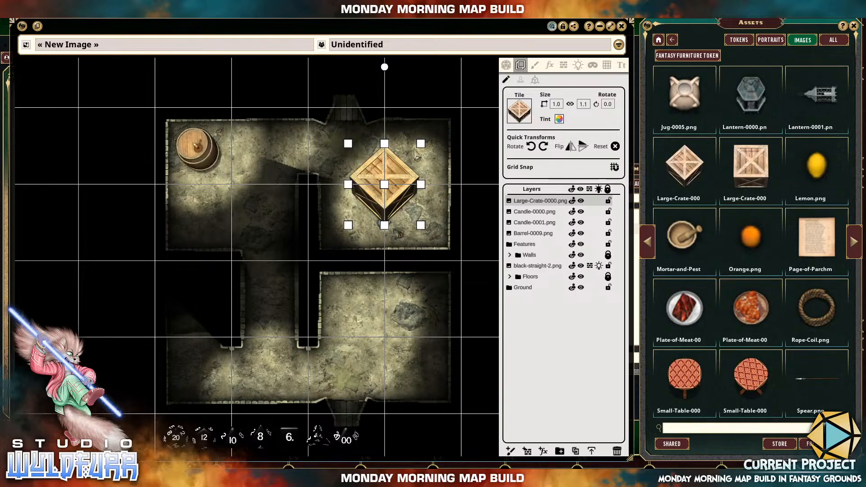
{"action": "left_click_drag", "start_coordinate": [416, 151], "coordinate": [406, 158]}
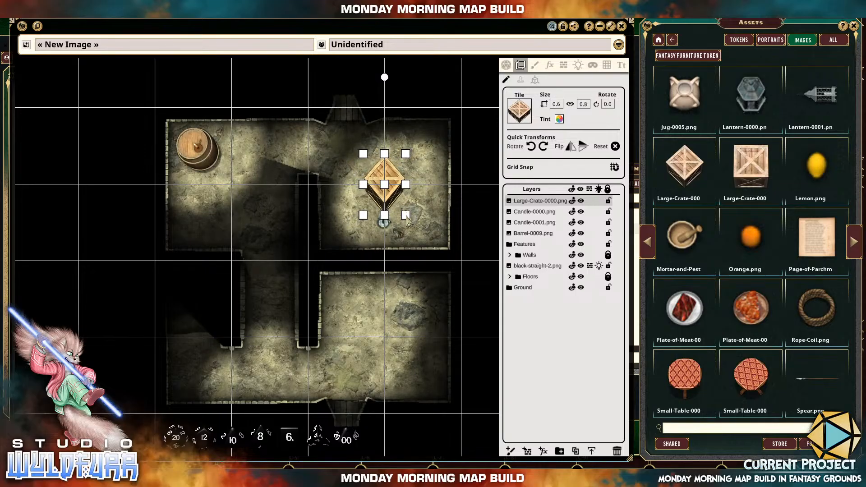
{"action": "left_click_drag", "start_coordinate": [406, 212], "coordinate": [405, 209]}
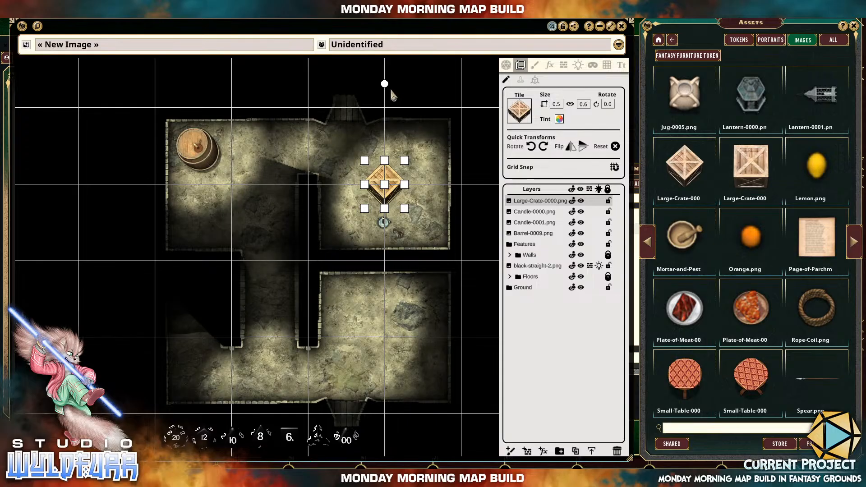
Rotate the large crate to 135 degrees and move it into the northeast room's southeast corner.
{"action": "left_click_drag", "start_coordinate": [385, 83], "coordinate": [441, 104]}
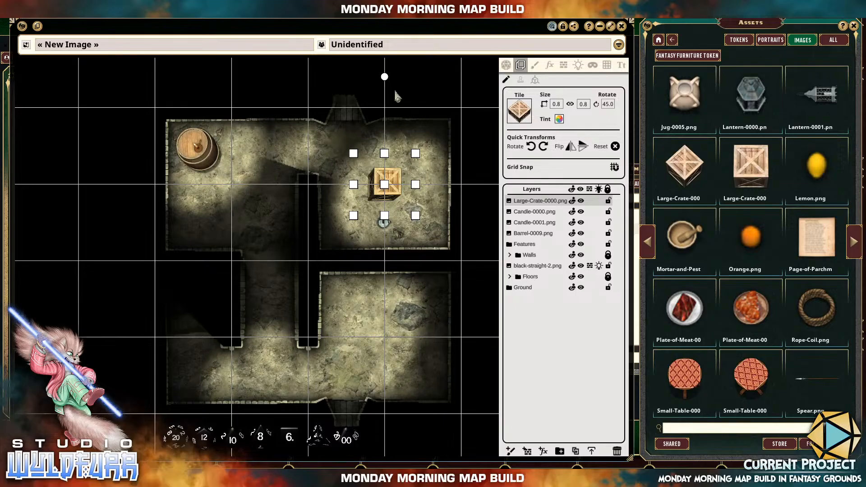
{"action": "left_click_drag", "start_coordinate": [385, 77], "coordinate": [454, 117]}
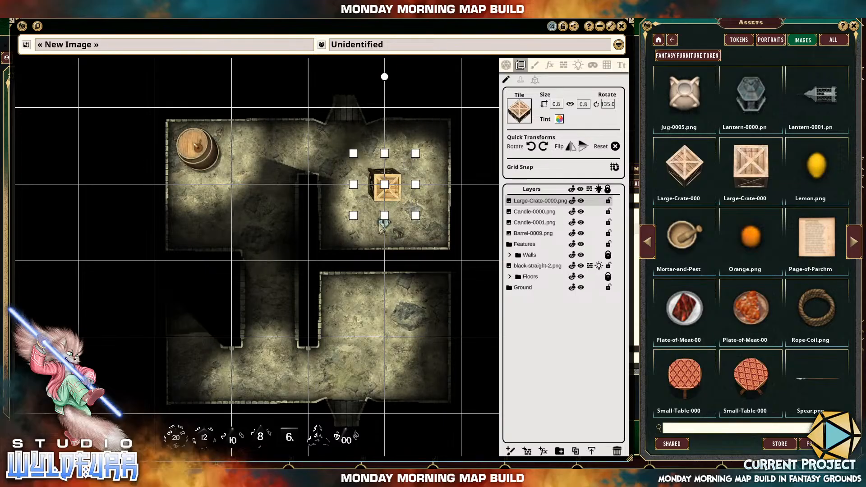
{"action": "left_click_drag", "start_coordinate": [399, 208], "coordinate": [437, 243]}
Rotate Candle-0000.png to 135 degrees and reorder its layer above Large-Crate-0000.png.
{"action": "left_click", "coordinate": [386, 226]}
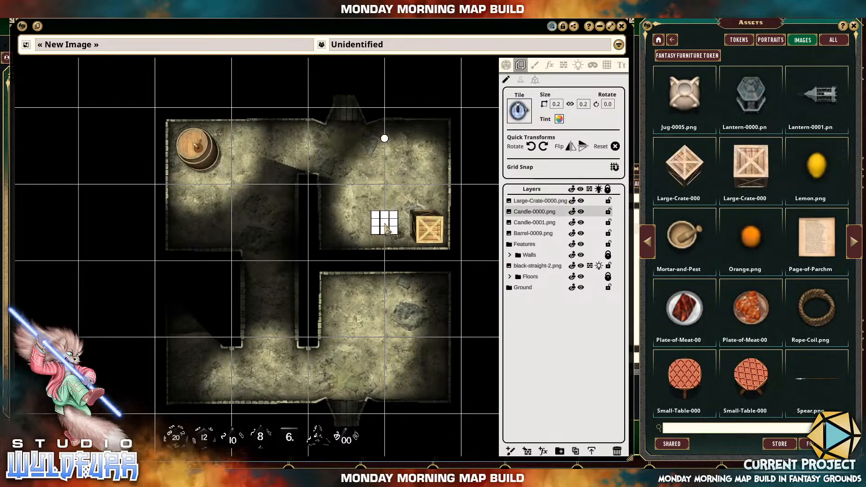
{"action": "left_click_drag", "start_coordinate": [386, 138], "coordinate": [434, 249]}
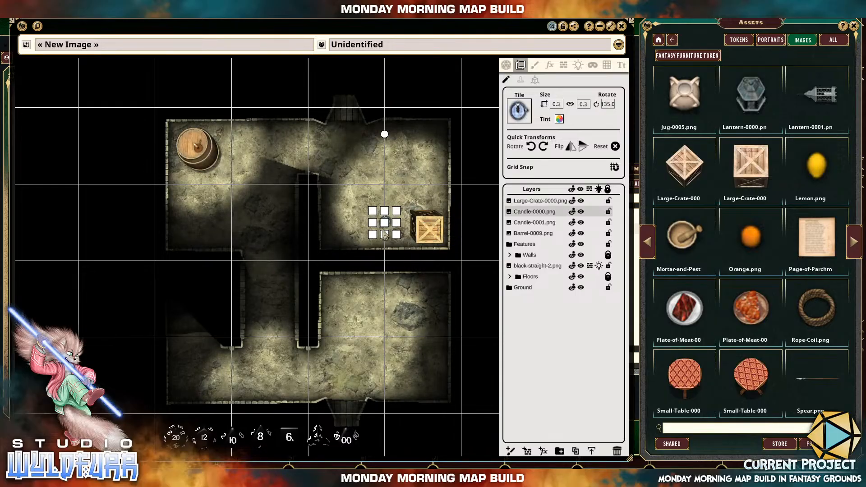
{"action": "scroll", "coordinate": [396, 224], "scroll_direction": "up", "scroll_amount": 5}
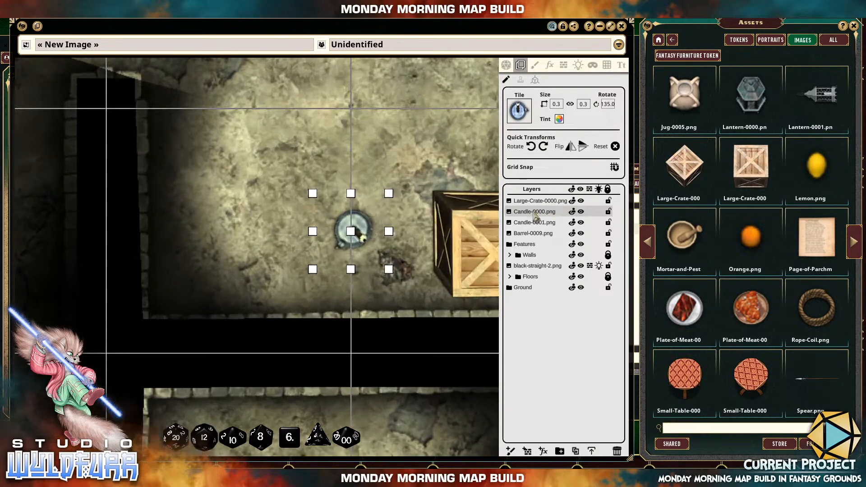
{"action": "left_click_drag", "start_coordinate": [534, 213], "coordinate": [530, 199]}
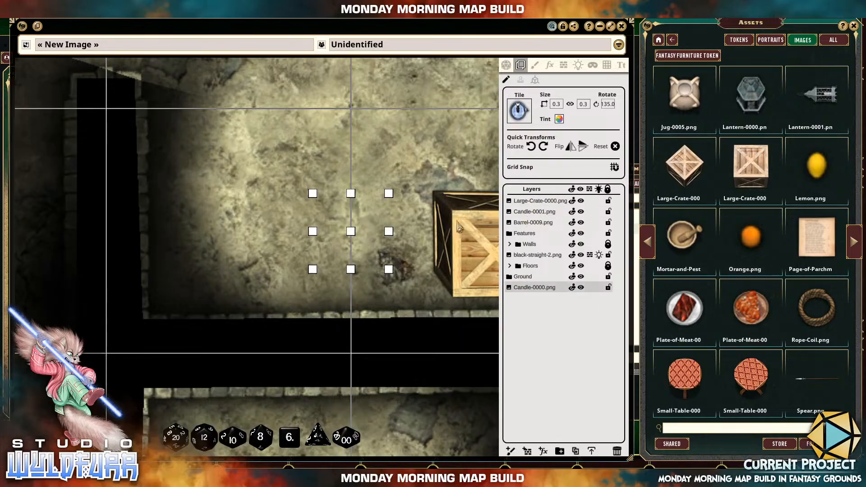
{"action": "left_click_drag", "start_coordinate": [564, 290], "coordinate": [531, 201]}
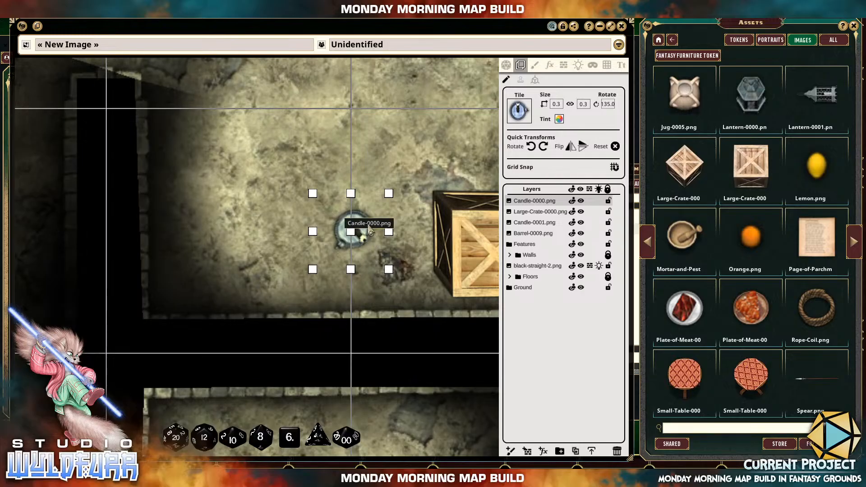
Move Candle-0000.png onto the large crate and reposition the northeast room's candle light over that candle.
{"action": "left_click_drag", "start_coordinate": [353, 231], "coordinate": [468, 243]}
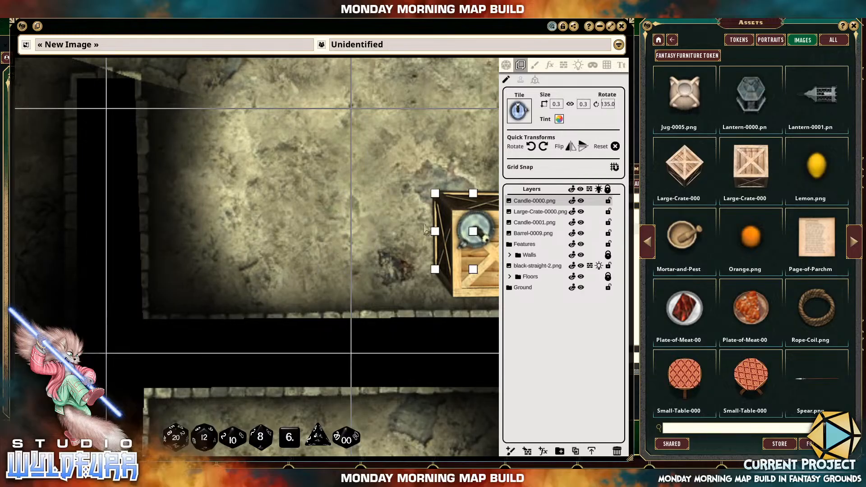
{"action": "left_click", "coordinate": [578, 65]}
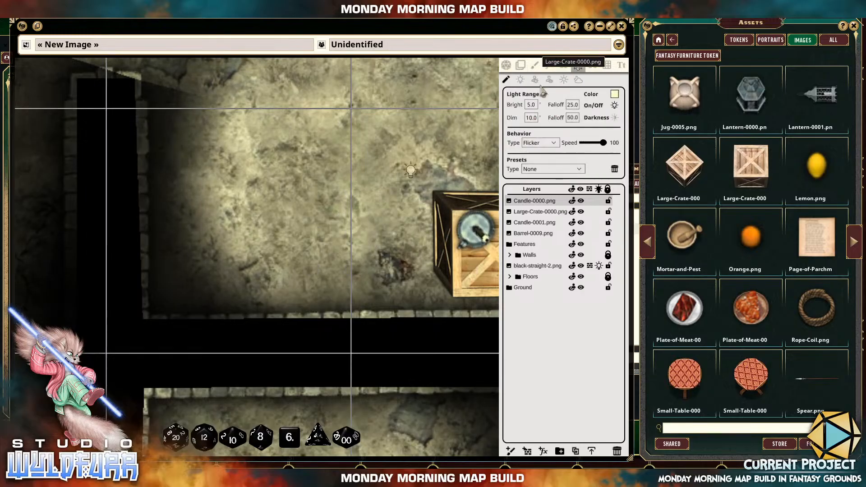
{"action": "left_click", "coordinate": [411, 171]}
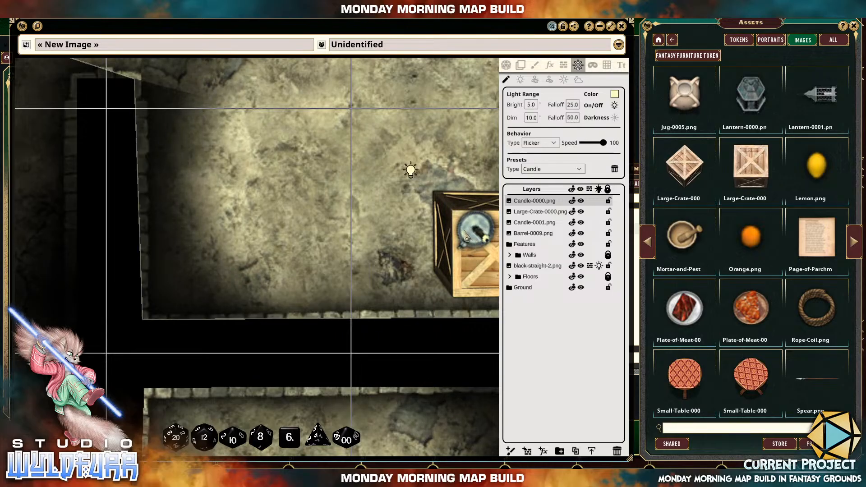
{"action": "scroll", "coordinate": [430, 199], "scroll_direction": "down", "scroll_amount": 2}
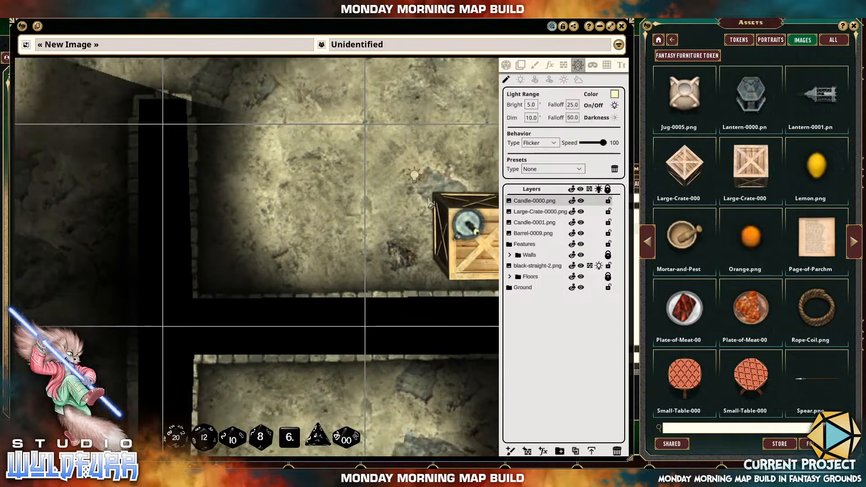
{"action": "scroll", "coordinate": [429, 199], "scroll_direction": "down", "scroll_amount": 1}
{"action": "mouse_move", "coordinate": [429, 198]}
{"action": "left_mouse_down"}
{"action": "mouse_move", "coordinate": [345, 213]}
{"action": "mouse_move", "coordinate": [300, 209]}
{"action": "mouse_move", "coordinate": [347, 247]}
{"action": "left_mouse_up"}
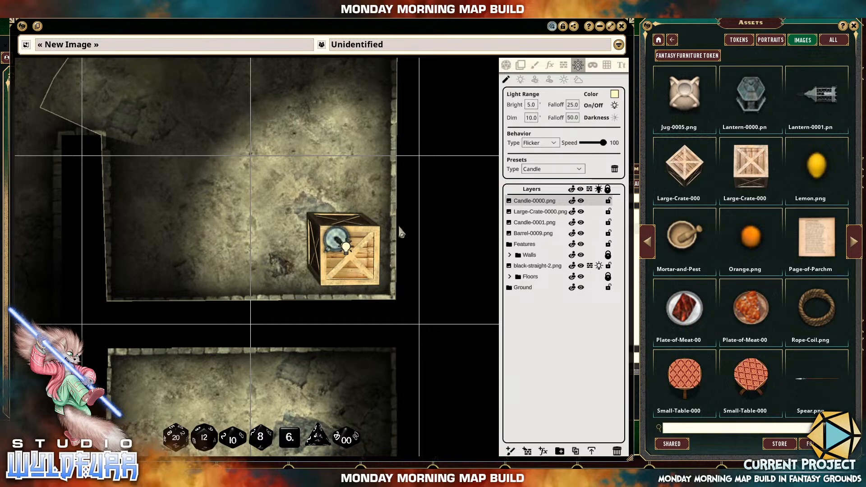
{"action": "left_click", "coordinate": [439, 237]}
Find Bones-0001.png in the furniture images and place it in the southeast room's lower part.
{"action": "scroll", "coordinate": [316, 207], "scroll_direction": "down", "scroll_amount": 5}
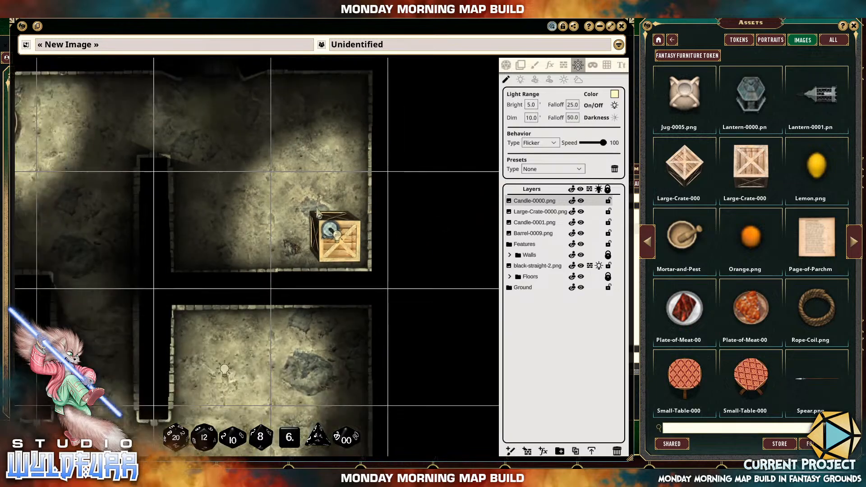
{"action": "left_click_drag", "start_coordinate": [234, 204], "coordinate": [302, 201]}
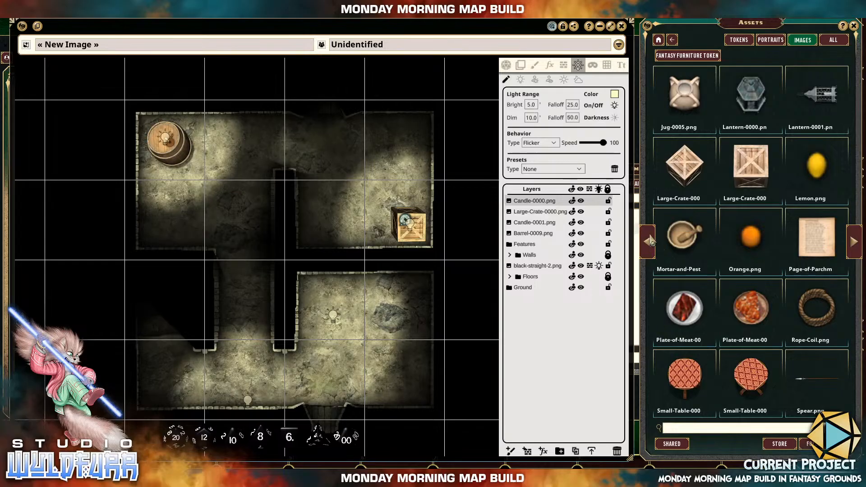
{"action": "left_click", "coordinate": [651, 241]}
{"action": "left_click", "coordinate": [651, 241]}
{"action": "left_click", "coordinate": [651, 242]}
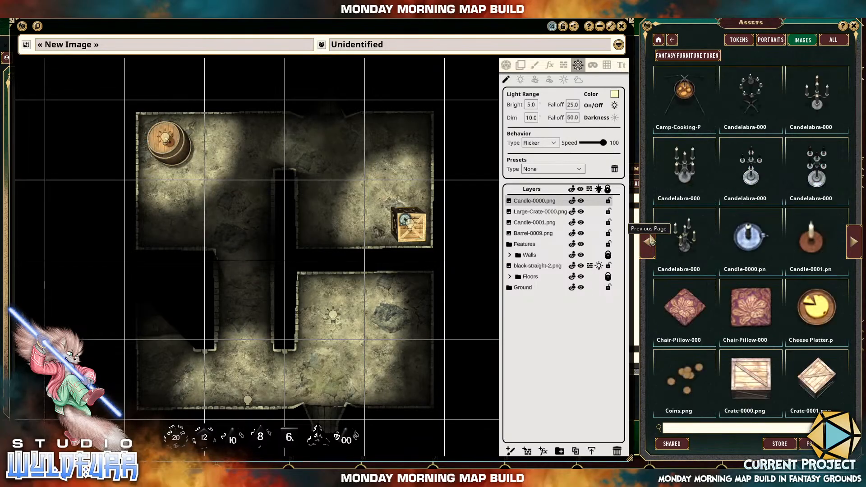
{"action": "left_click", "coordinate": [651, 242]}
{"action": "left_click", "coordinate": [651, 241]}
{"action": "left_click", "coordinate": [651, 242]}
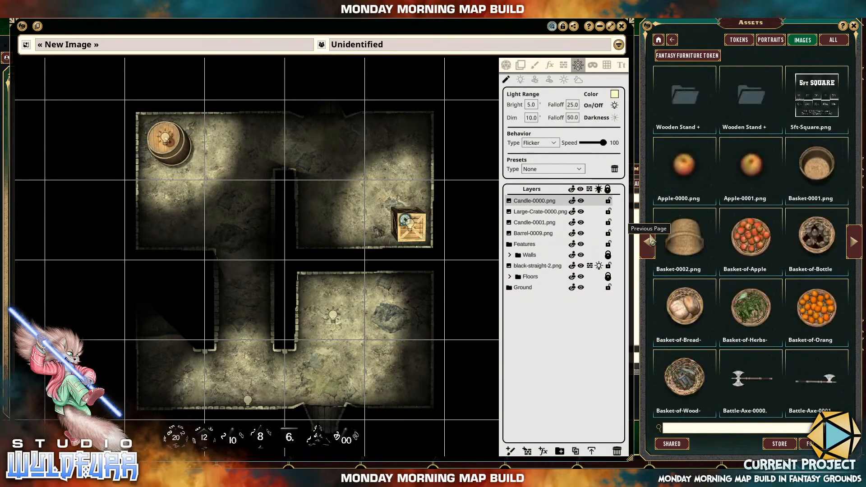
{"action": "left_click", "coordinate": [854, 241]}
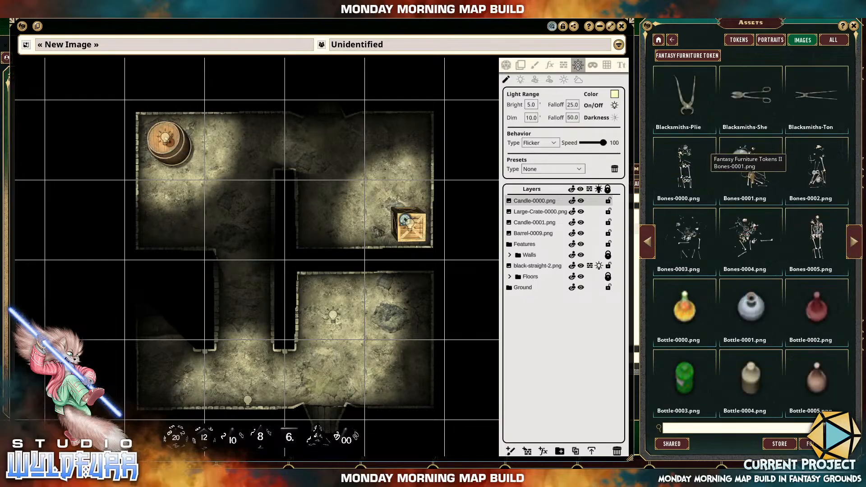
{"action": "left_click_drag", "start_coordinate": [747, 169], "coordinate": [406, 386]}
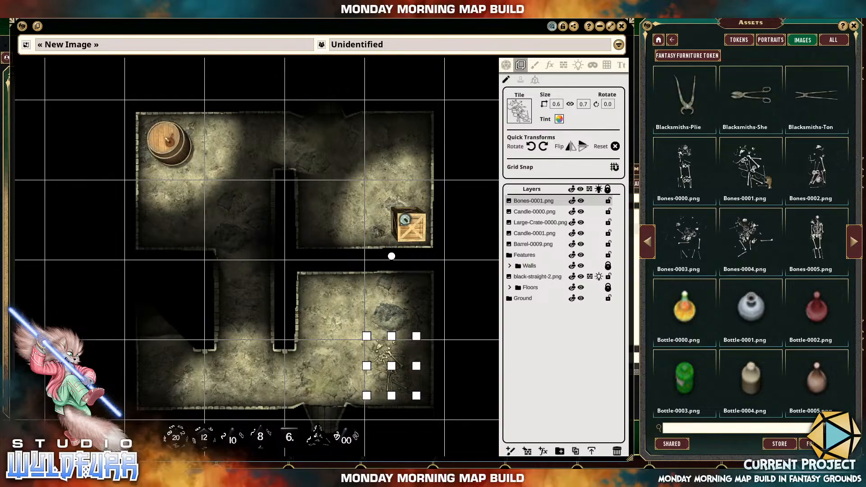
Place Table-Set-0001.png from the Table Set 0006 folder along the southeast room's north wall.
{"action": "left_click", "coordinate": [648, 246]}
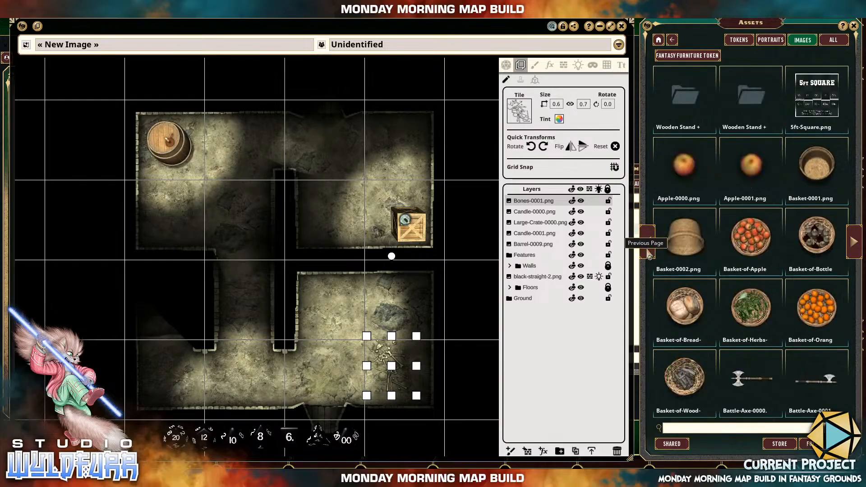
{"action": "left_click", "coordinate": [648, 250]}
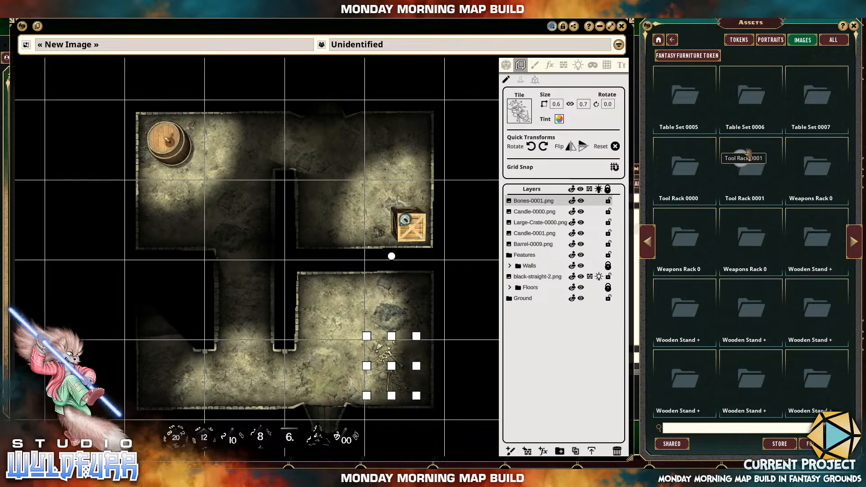
{"action": "left_click", "coordinate": [751, 106]}
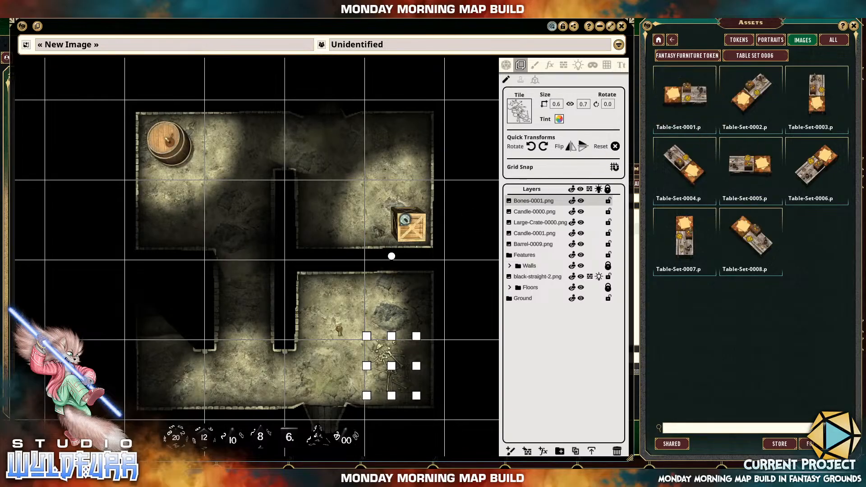
{"action": "left_click_drag", "start_coordinate": [346, 317], "coordinate": [363, 309]}
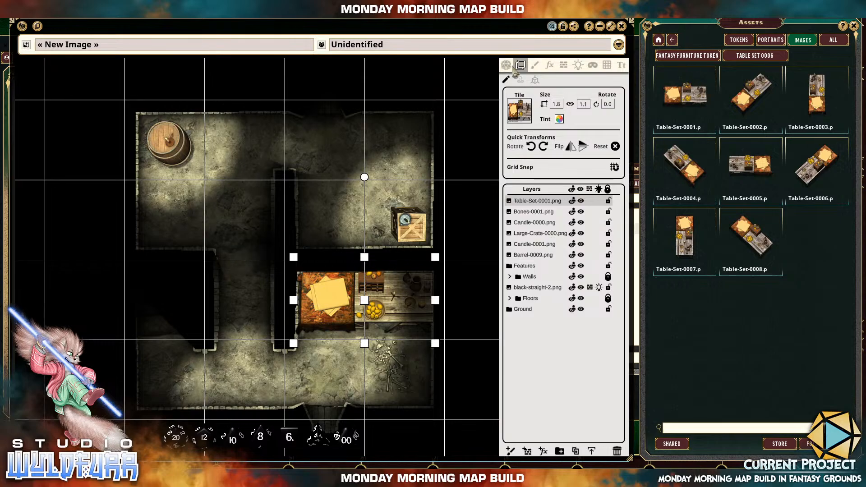
Move the southeast room's candle light onto the wooden table of the table set.
{"action": "left_click", "coordinate": [578, 65]}
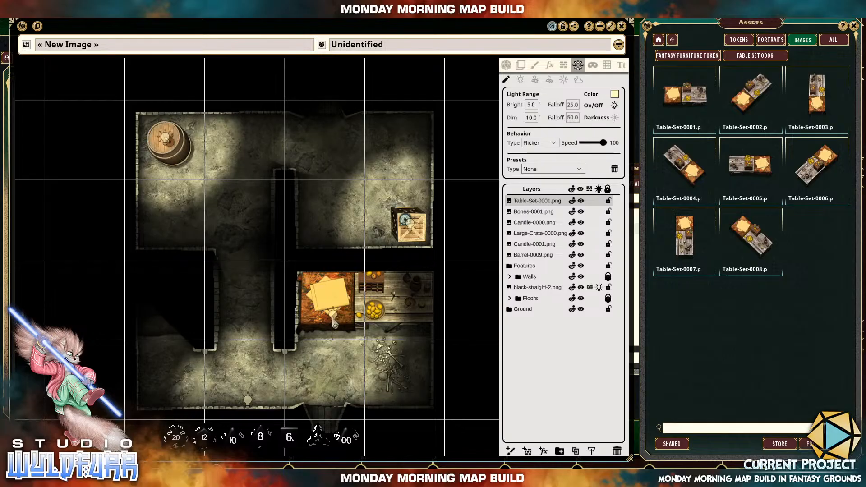
{"action": "left_click", "coordinate": [334, 316]}
{"action": "left_click_drag", "start_coordinate": [335, 317], "coordinate": [395, 295]}
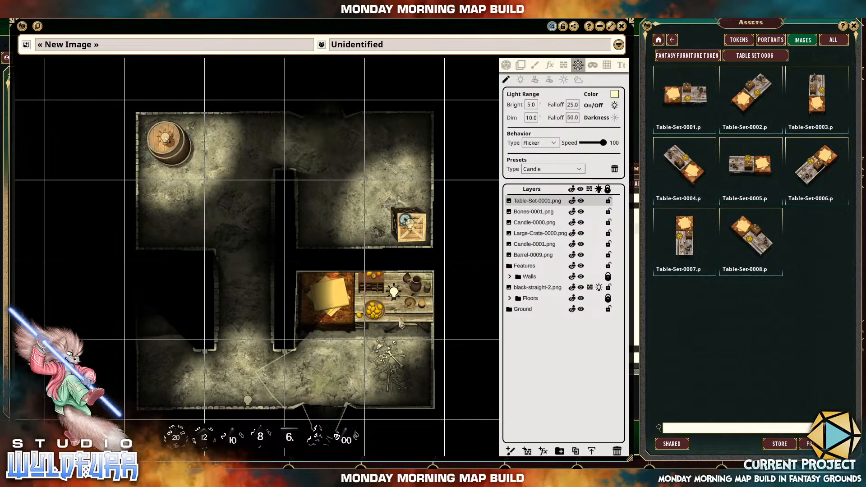
{"action": "left_click", "coordinate": [399, 317]}
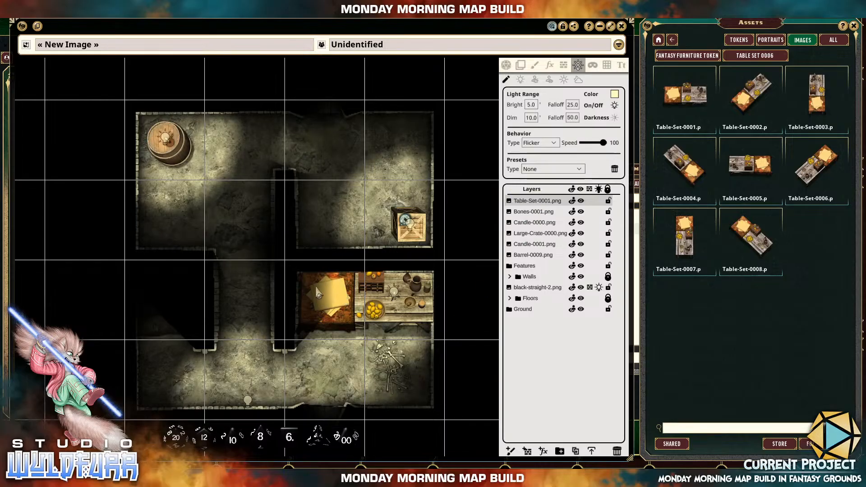
Shrink Table-Set-0001.png to 1.5 by 0.9 and realign the candle light with the candle on the table.
{"action": "scroll", "coordinate": [330, 311], "scroll_direction": "up", "scroll_amount": 3}
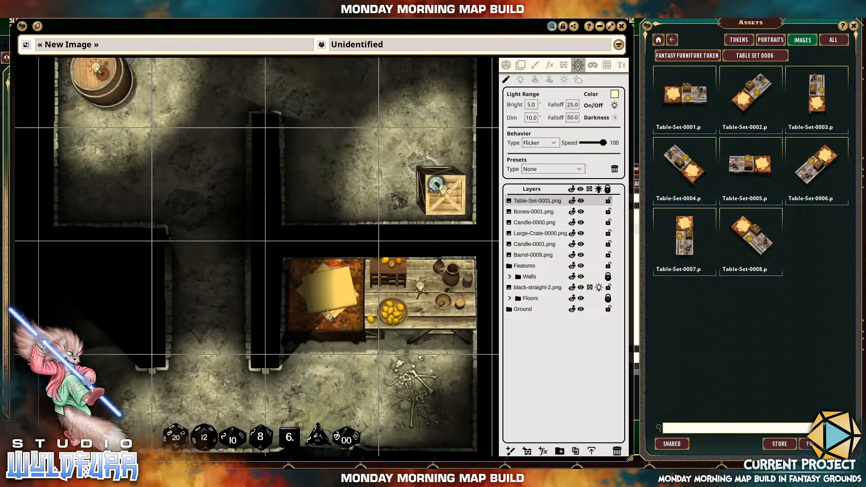
{"action": "left_click", "coordinate": [520, 65]}
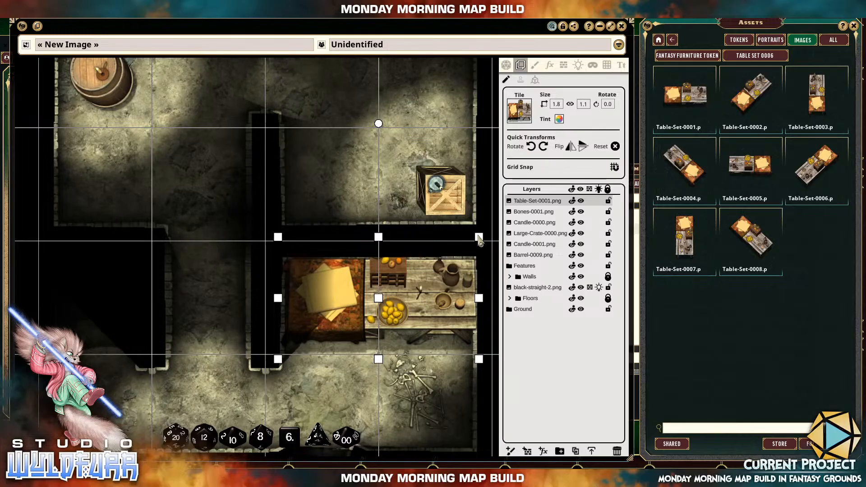
{"action": "mouse_move", "coordinate": [479, 239]}
{"action": "left_mouse_down"}
{"action": "mouse_move", "coordinate": [448, 261]}
{"action": "mouse_move", "coordinate": [478, 248]}
{"action": "left_mouse_up"}
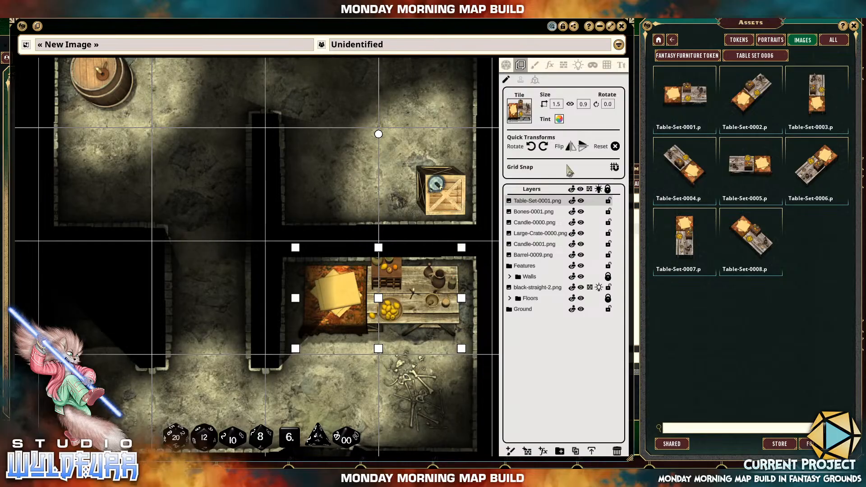
{"action": "left_click", "coordinate": [579, 67]}
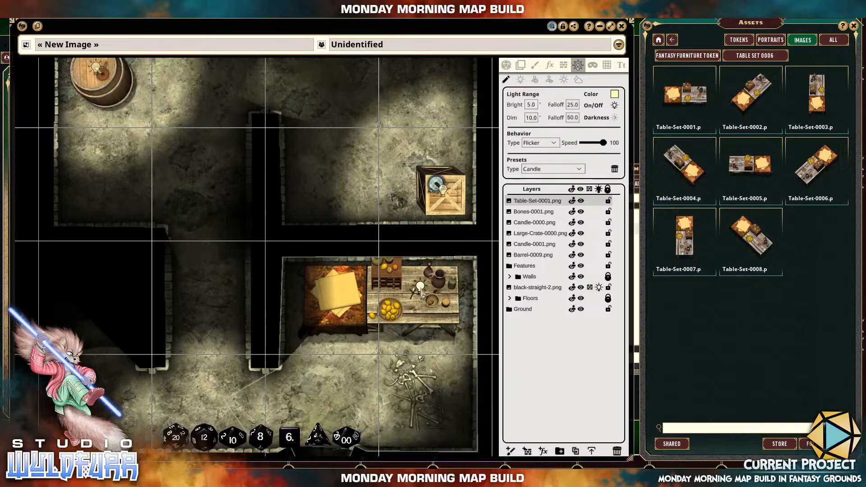
{"action": "left_click_drag", "start_coordinate": [421, 292], "coordinate": [415, 294]}
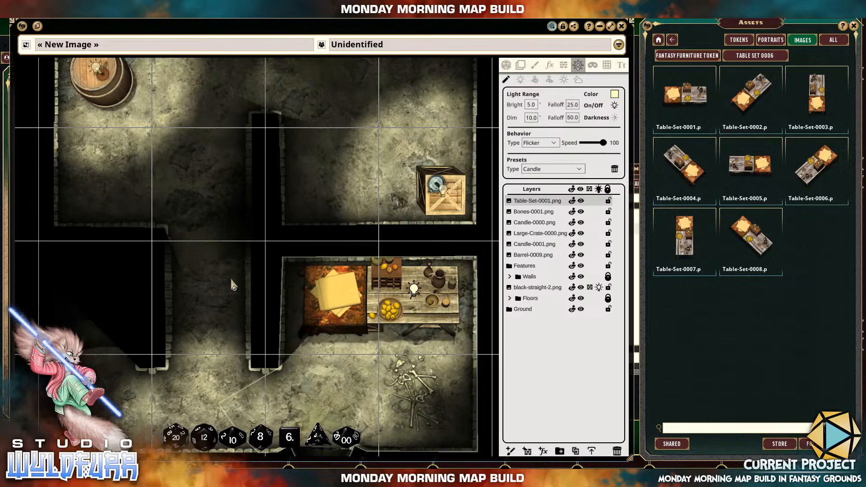
Place Cabinet-0001.png from the Cabinet 0002 folder against the south wall below the central corridor and flip it vertically.
{"action": "left_click", "coordinate": [672, 55]}
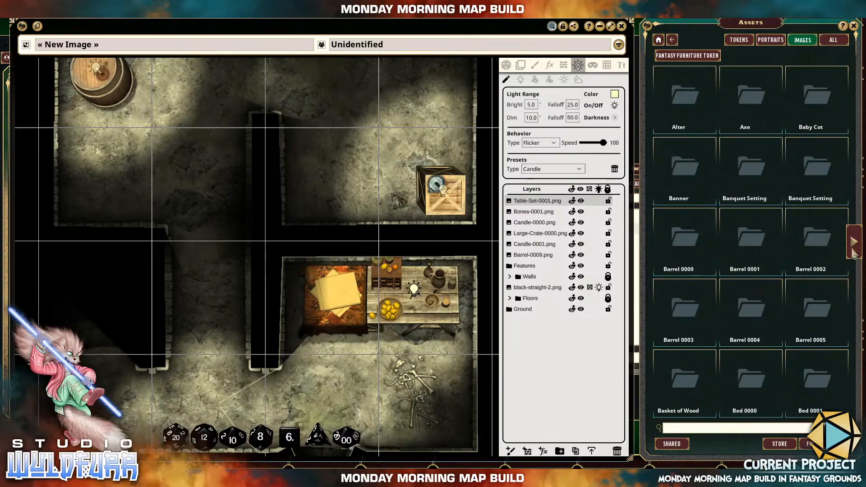
{"action": "left_click", "coordinate": [854, 253]}
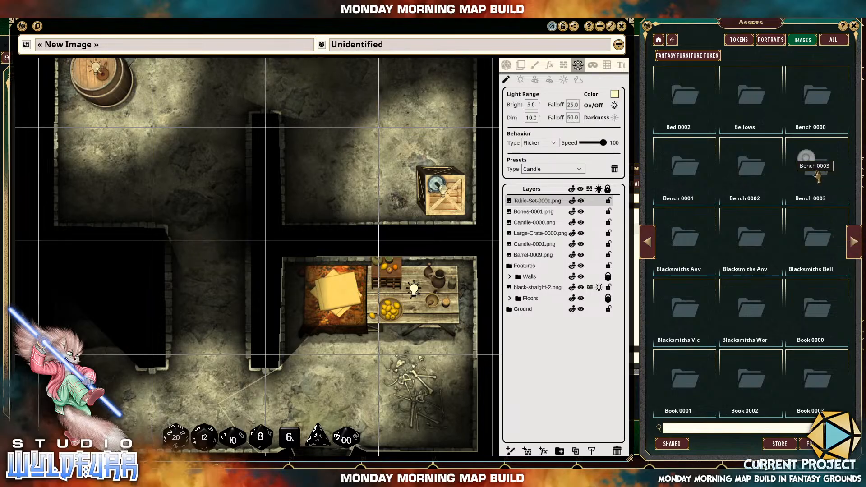
{"action": "left_click", "coordinate": [855, 243]}
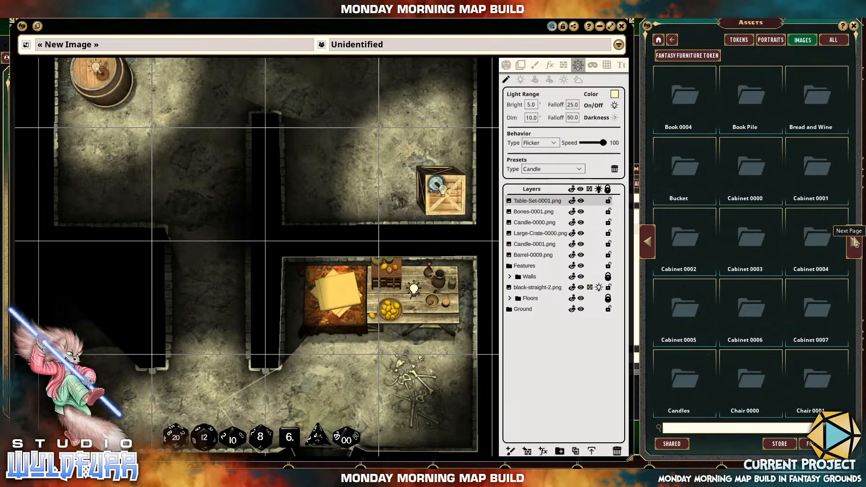
{"action": "left_click", "coordinate": [688, 243]}
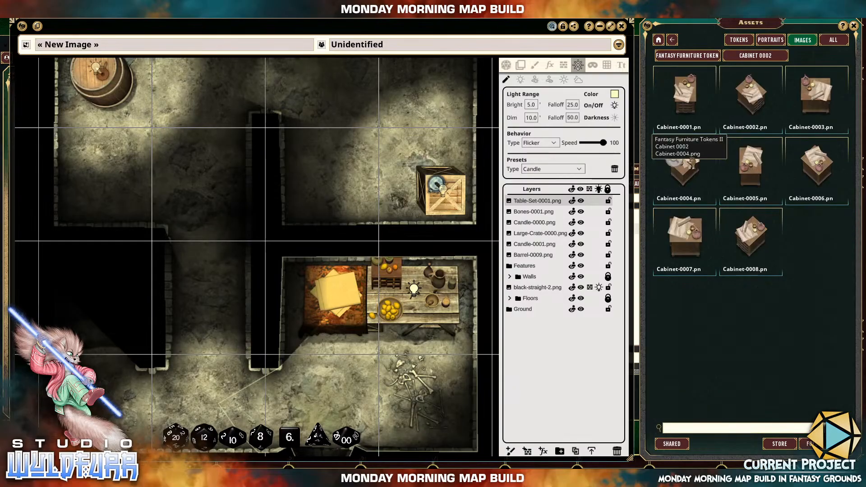
{"action": "left_click_drag", "start_coordinate": [212, 390], "coordinate": [315, 315]}
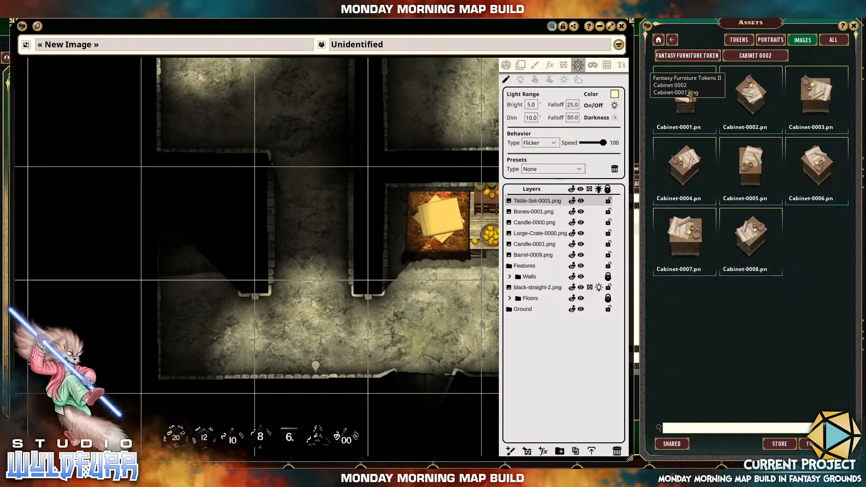
{"action": "left_click_drag", "start_coordinate": [324, 320], "coordinate": [314, 317]}
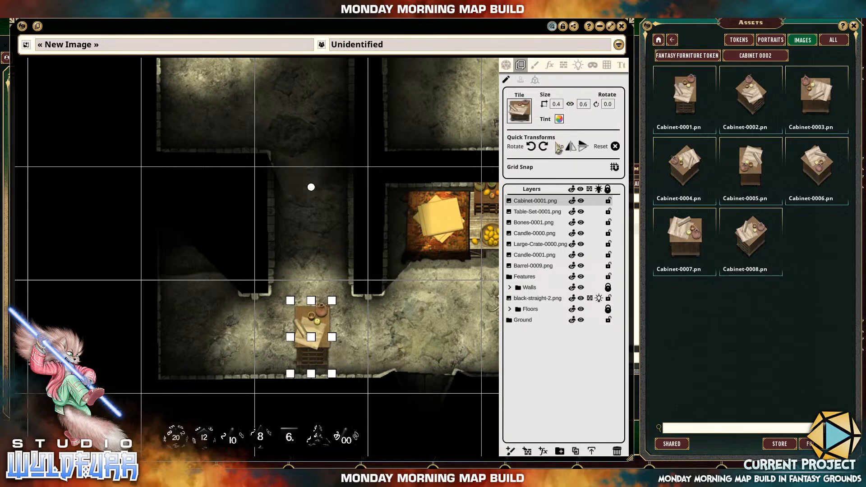
{"action": "left_click", "coordinate": [583, 149]}
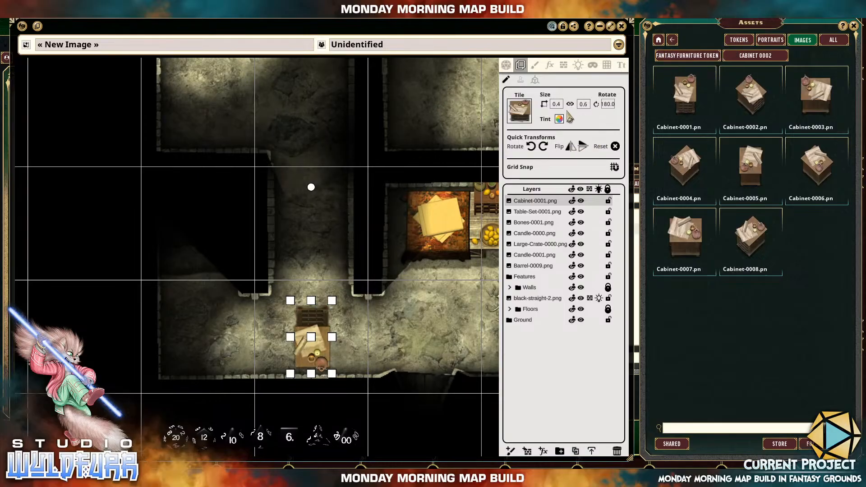
Reposition the southern area's candle light over the candle on top of the cabinet.
{"action": "left_click", "coordinate": [577, 65]}
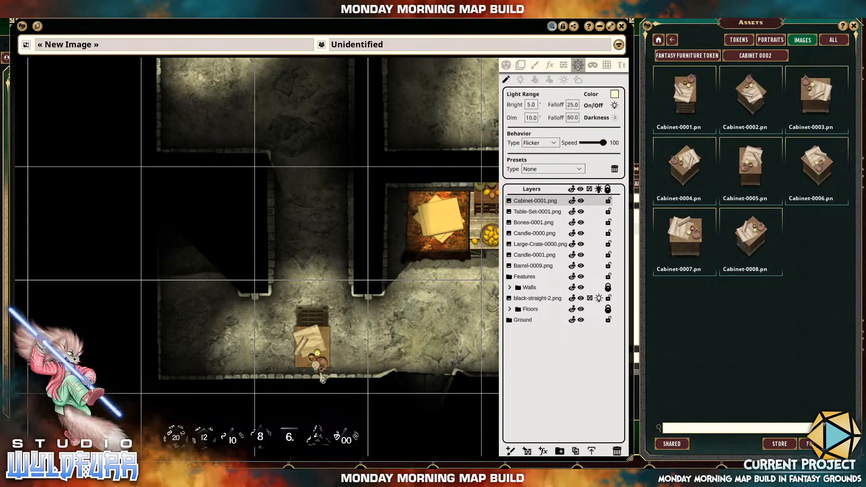
{"action": "left_click", "coordinate": [319, 323]}
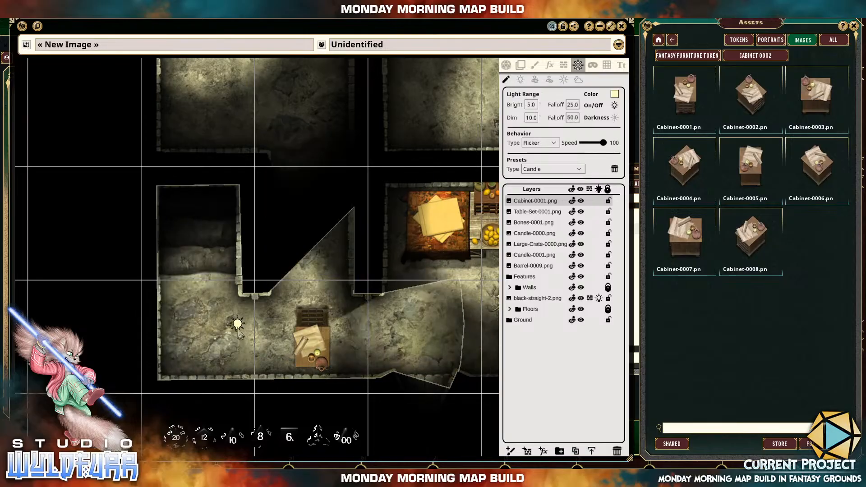
{"action": "left_click_drag", "start_coordinate": [321, 340], "coordinate": [316, 370]}
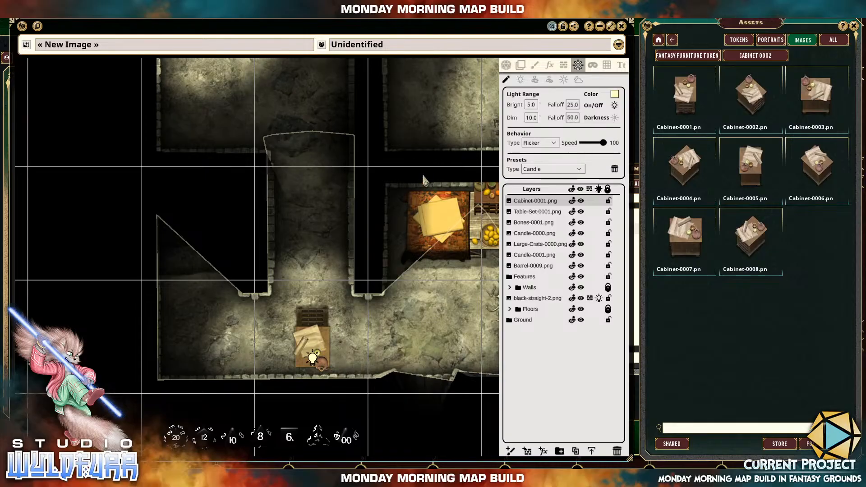
{"action": "scroll", "coordinate": [389, 221], "scroll_direction": "down", "scroll_amount": 2}
{"action": "left_click_drag", "start_coordinate": [417, 181], "coordinate": [347, 232]}
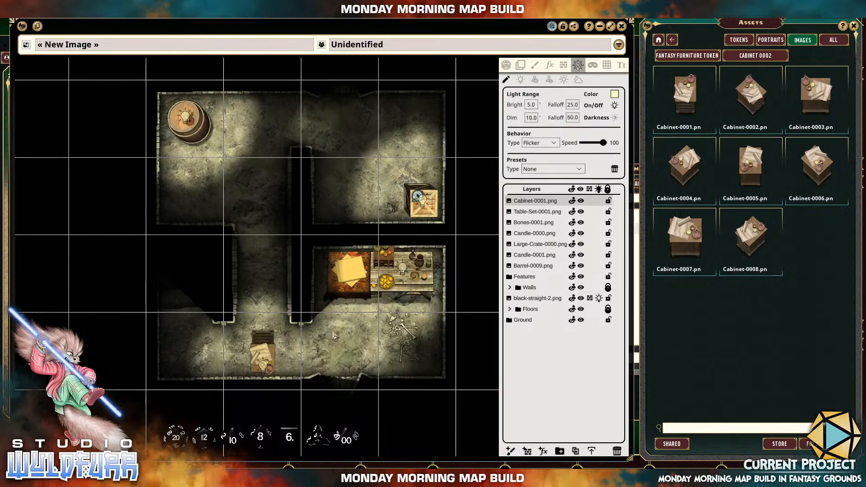
Name the map image "Small Tower - Top Floor".
{"action": "mouse_move", "coordinate": [254, 281]}
{"action": "left_mouse_down"}
{"action": "mouse_move", "coordinate": [260, 325]}
{"action": "mouse_move", "coordinate": [233, 281]}
{"action": "mouse_move", "coordinate": [239, 286]}
{"action": "left_mouse_up"}
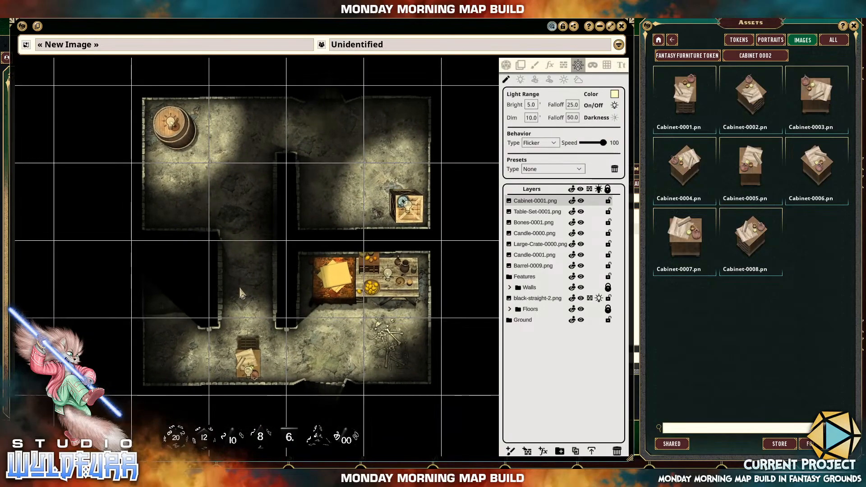
{"action": "left_click", "coordinate": [111, 47]}
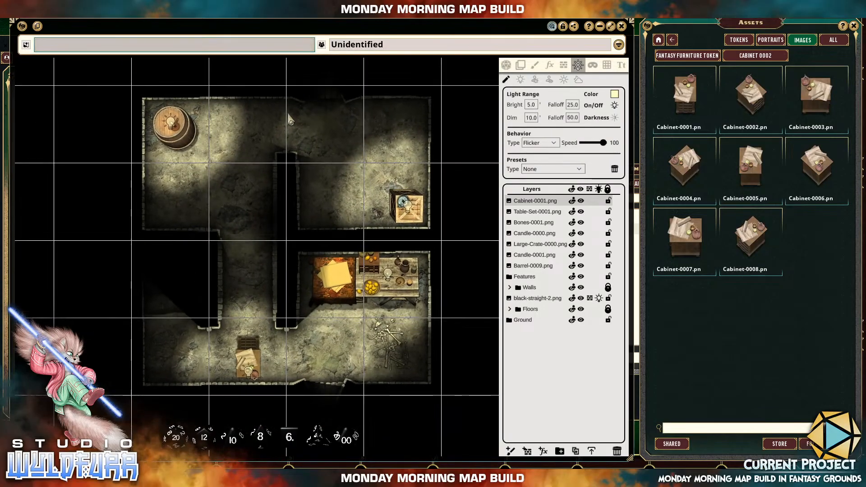
{"action": "type", "text": "Sm"}
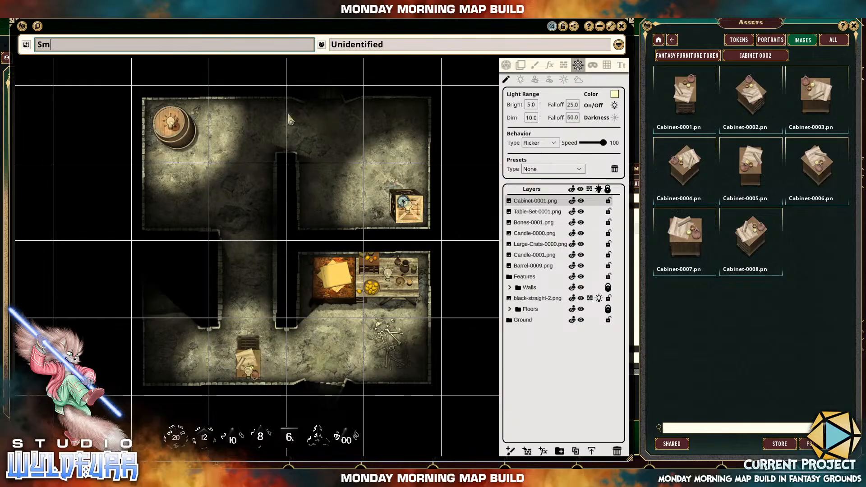
{"action": "type", "text": "all Tower"}
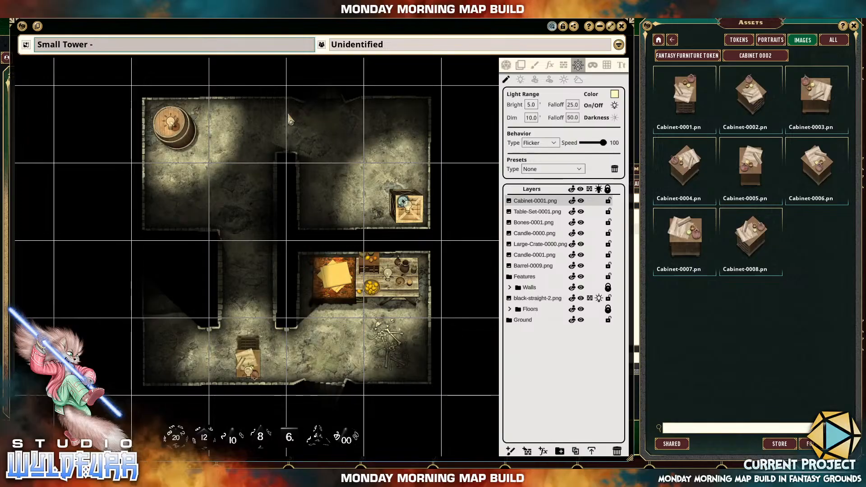
{"action": "type", "text": " - Top Floor"}
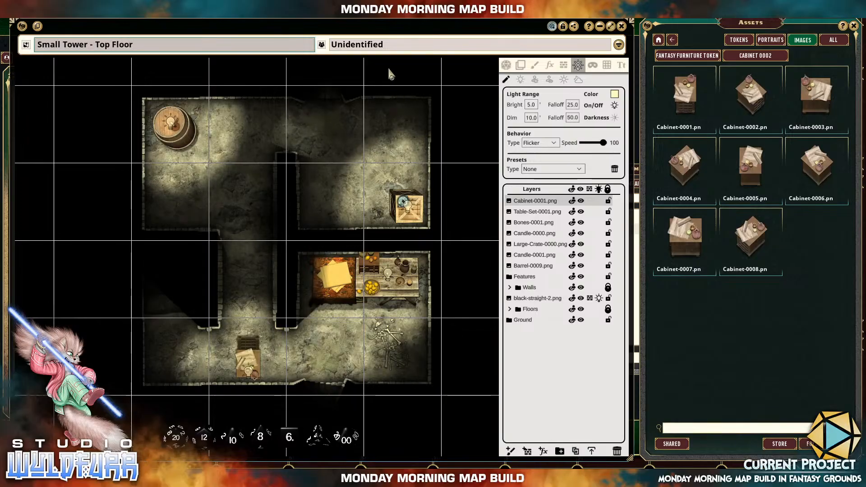
Set the map's unidentified name to "Top Floor" and lock the image against editing.
{"action": "key", "text": "Tab"}
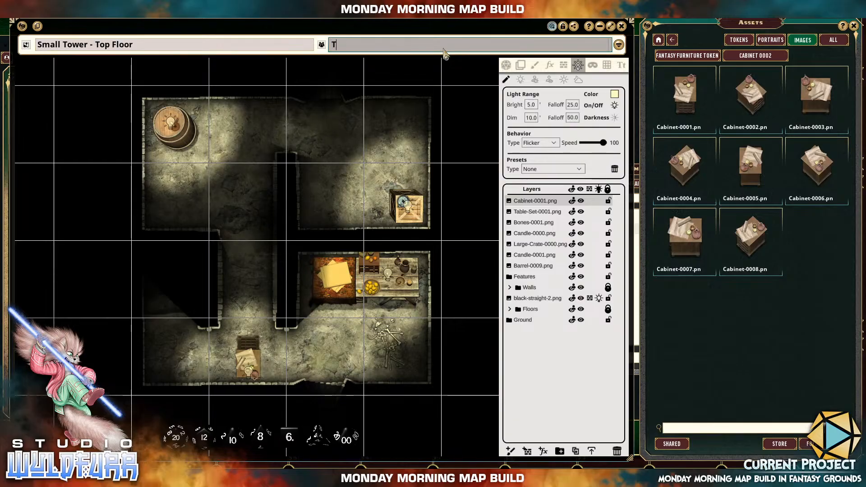
{"action": "type", "text": "Top Floor"}
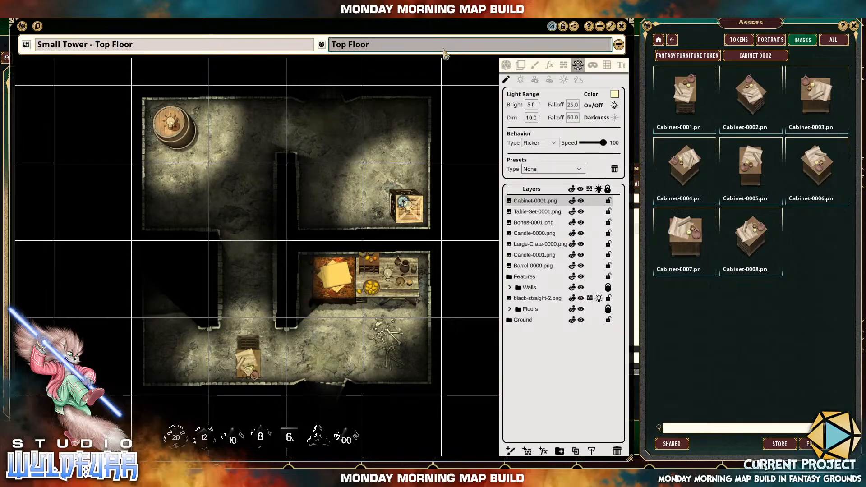
{"action": "key", "text": "Tab"}
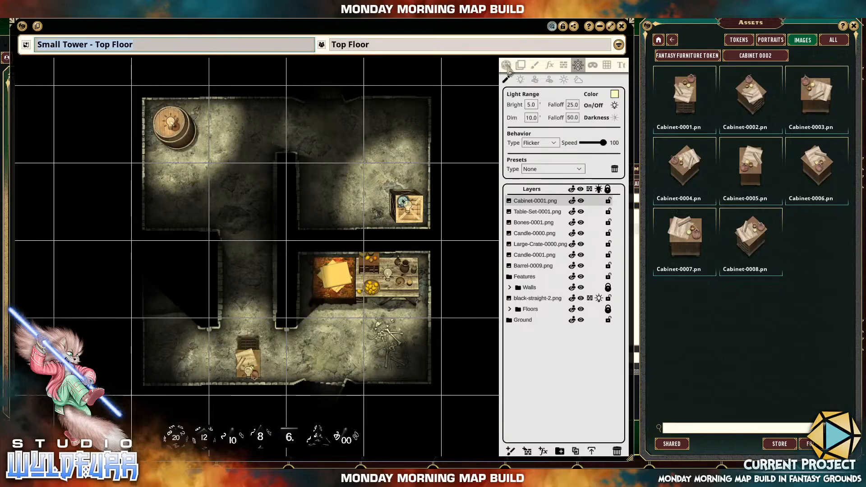
{"action": "left_click", "coordinate": [564, 27]}
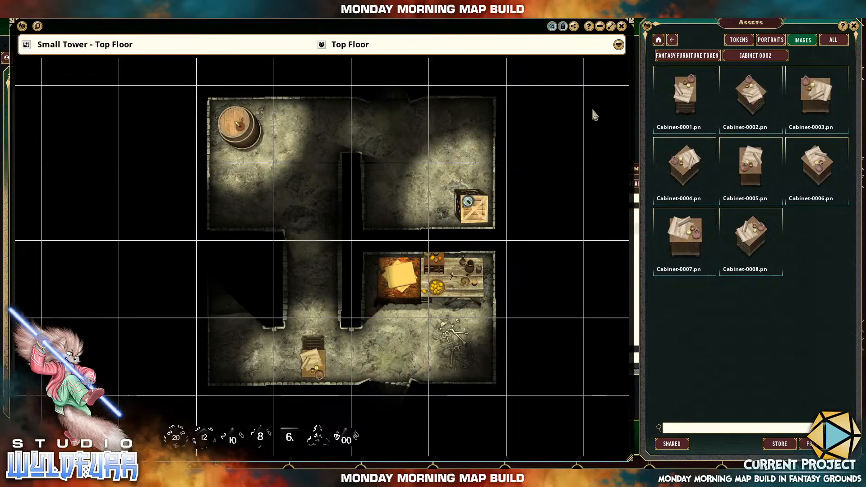
Close the asset browser and open the campaign's story list, placed beside the map.
{"action": "left_click", "coordinate": [853, 26]}
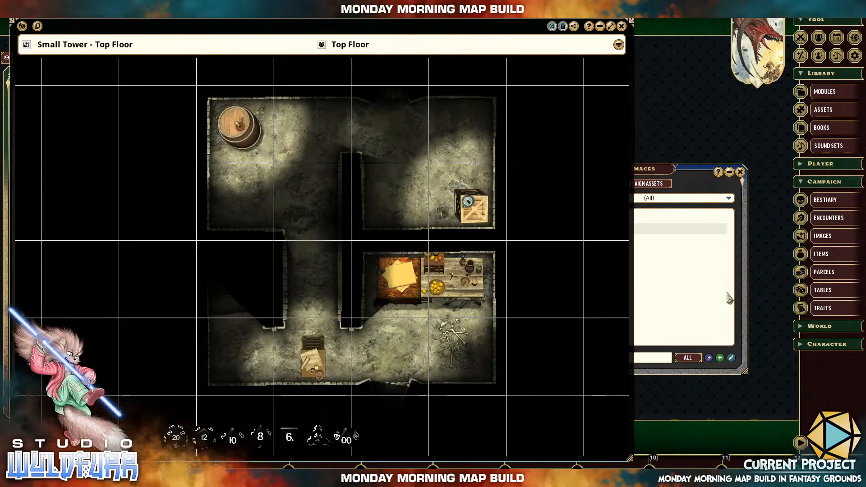
{"action": "left_click", "coordinate": [820, 326]}
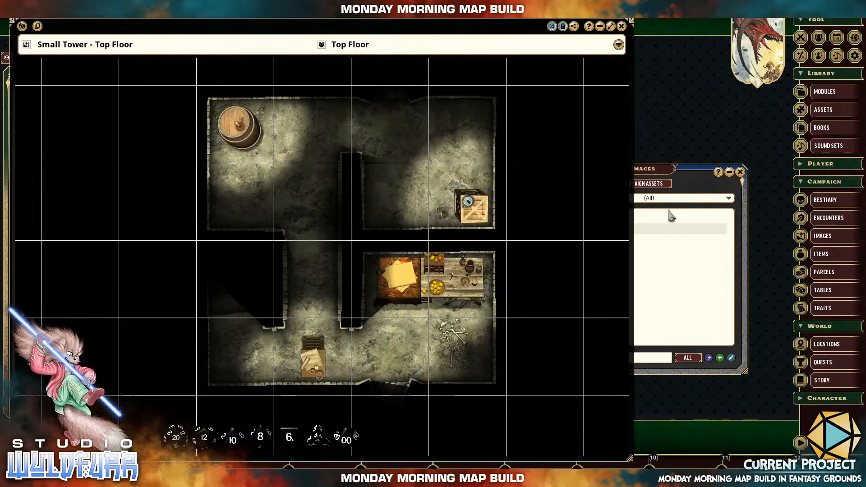
{"action": "left_click", "coordinate": [819, 384]}
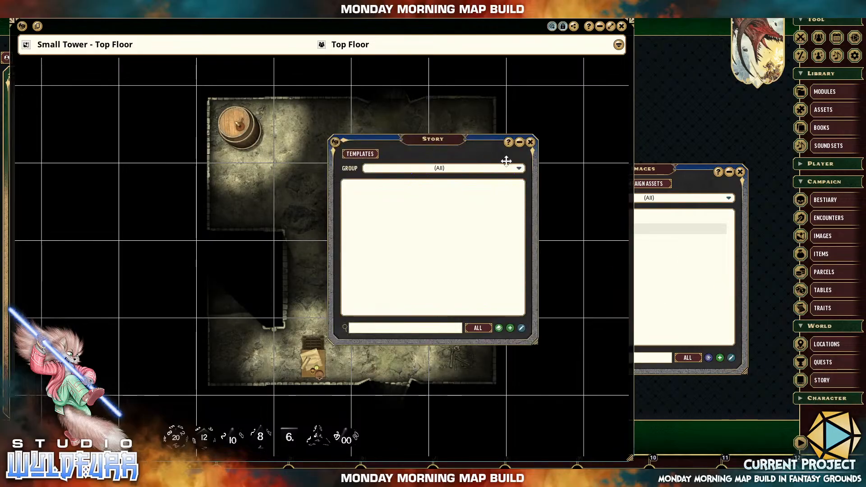
{"action": "left_click_drag", "start_coordinate": [436, 147], "coordinate": [677, 150]}
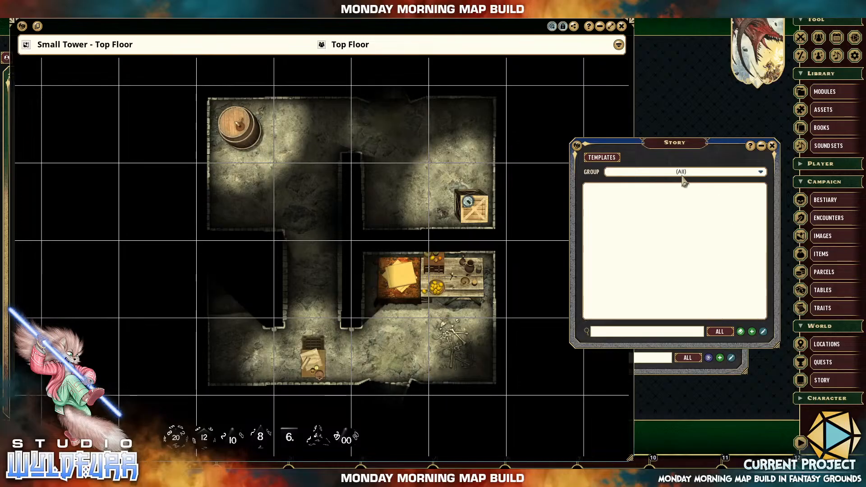
Add a new group to the story list and select it.
{"action": "left_click", "coordinate": [760, 172]}
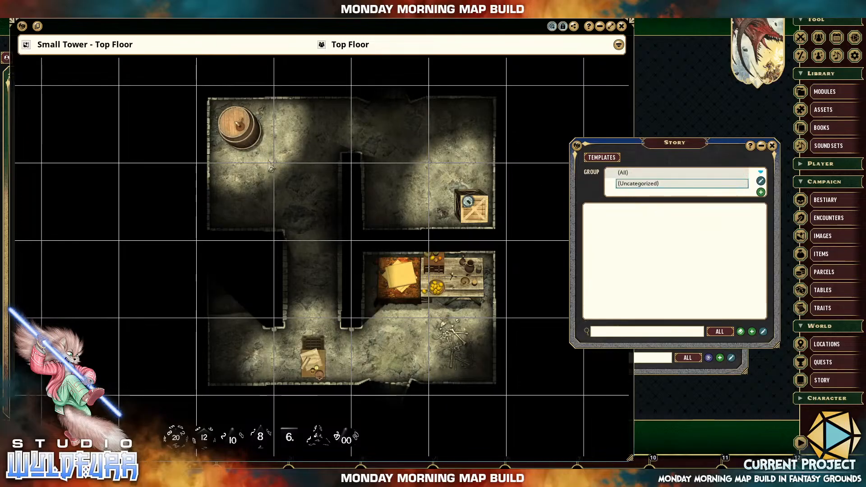
{"action": "left_click", "coordinate": [762, 193]}
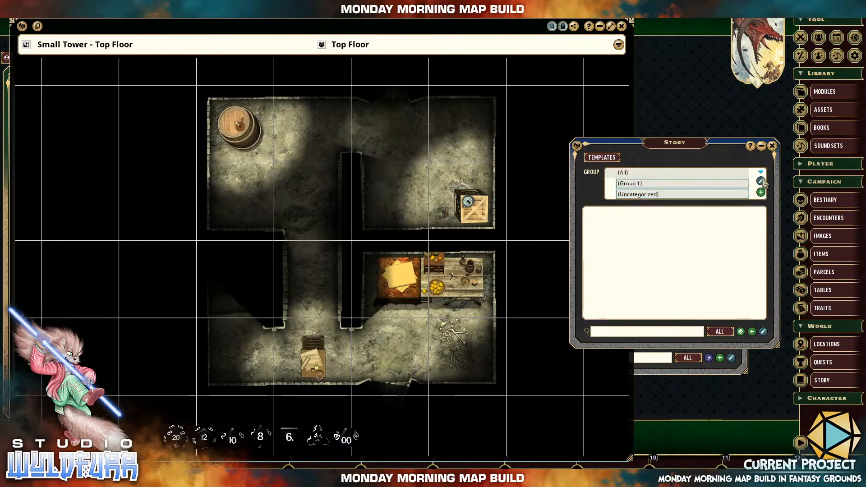
{"action": "left_click", "coordinate": [668, 198]}
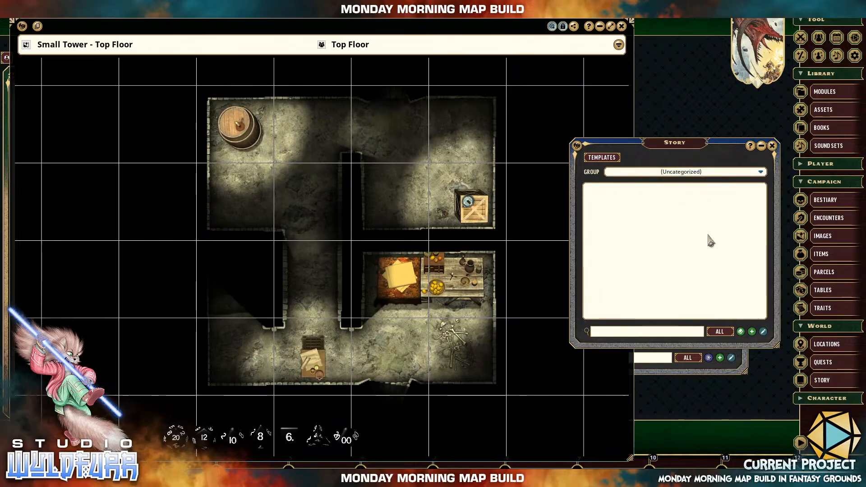
{"action": "left_click", "coordinate": [735, 172]}
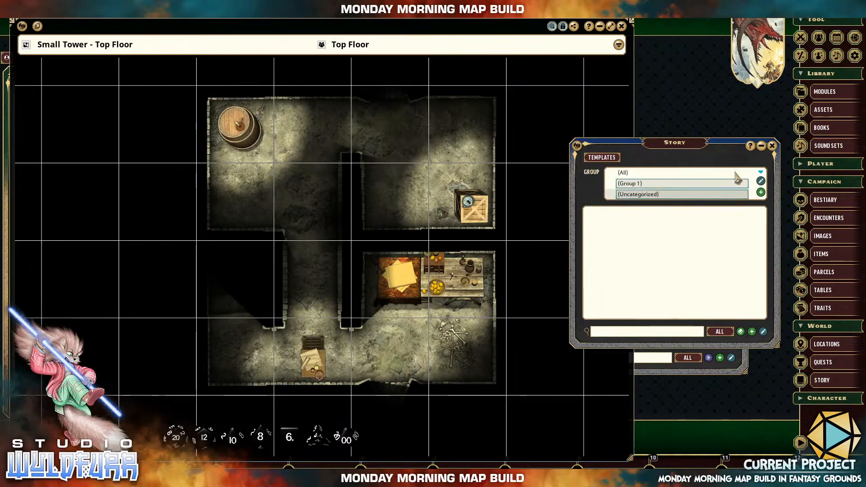
{"action": "left_click", "coordinate": [652, 184]}
Rename the new story group "The Small Tower".
{"action": "left_click", "coordinate": [760, 172]}
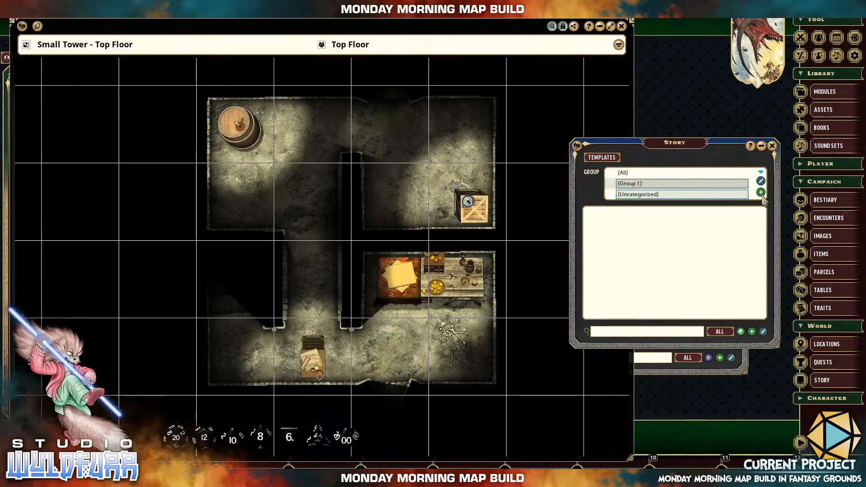
{"action": "left_click", "coordinate": [662, 184]}
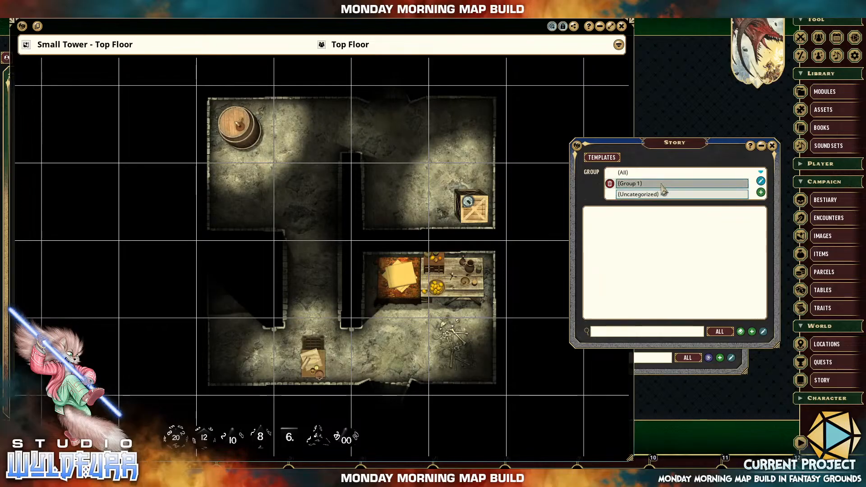
{"action": "key", "text": "BackSpace"}
{"action": "key", "text": "BackSpace"}
{"action": "key", "text": "BackSpace"}
{"action": "key", "text": "BackSpace"}
{"action": "key", "text": "BackSpace"}
{"action": "key", "text": "BackSpace"}
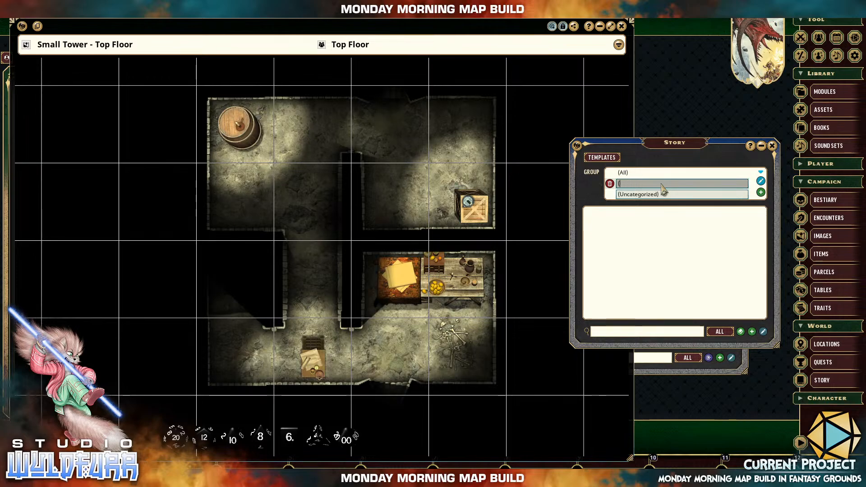
{"action": "key", "text": "BackSpace"}
{"action": "type", "text": "The Small Tower"}
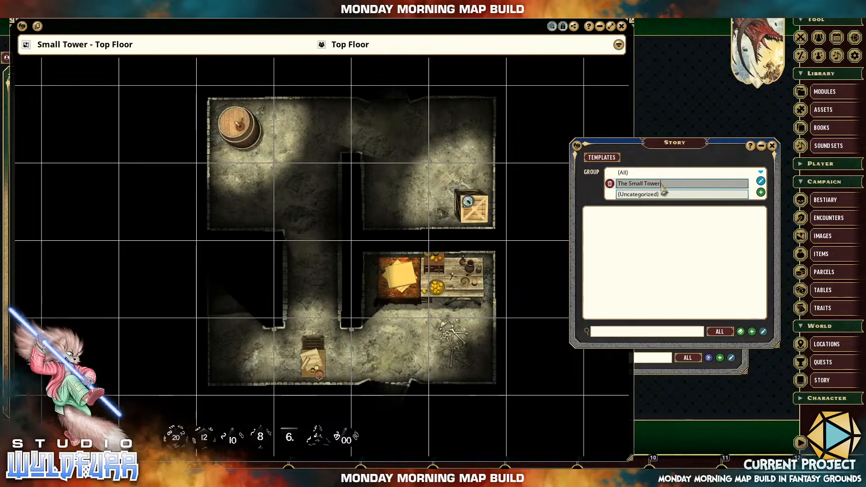
{"action": "key", "text": "Return"}
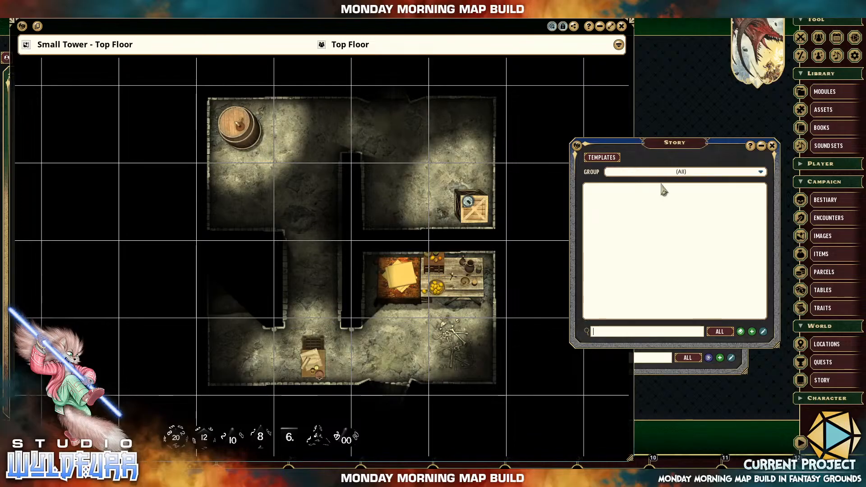
Switch the story list to the group The Small Tower.
{"action": "left_click", "coordinate": [716, 170]}
{"action": "left_click", "coordinate": [645, 194]}
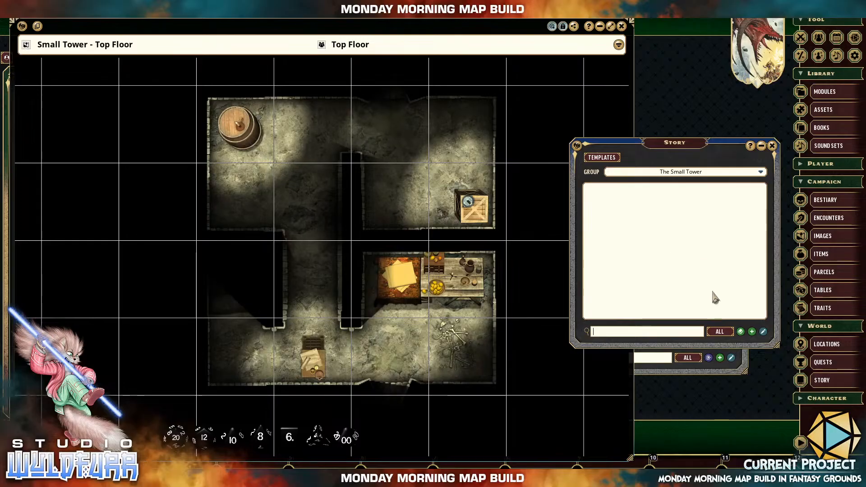
{"action": "right_click", "coordinate": [682, 270]}
{"action": "left_click", "coordinate": [661, 287]}
Add a new story entry to the group, place its window beside the map, and title it "Staircase".
{"action": "left_click", "coordinate": [752, 332]}
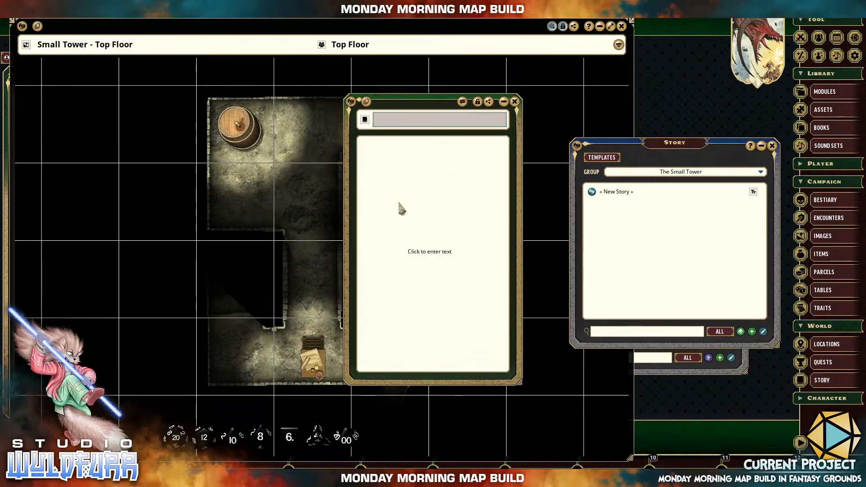
{"action": "left_click", "coordinate": [418, 120]}
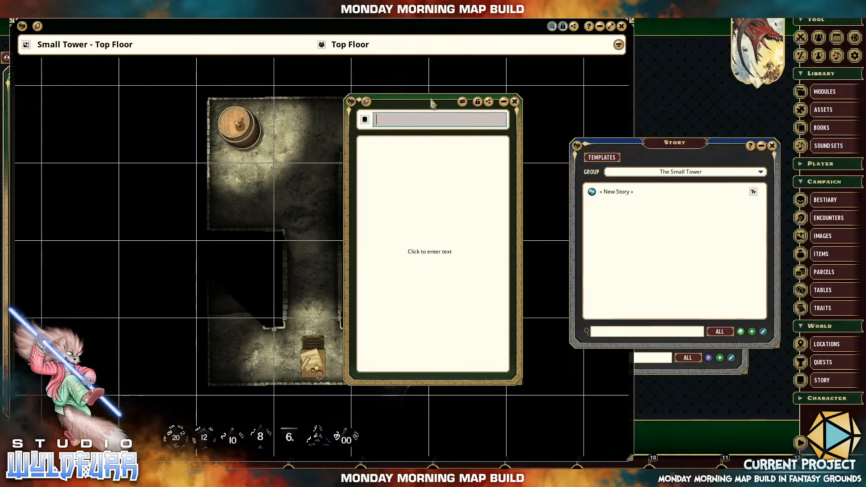
{"action": "left_click_drag", "start_coordinate": [431, 100], "coordinate": [616, 115]}
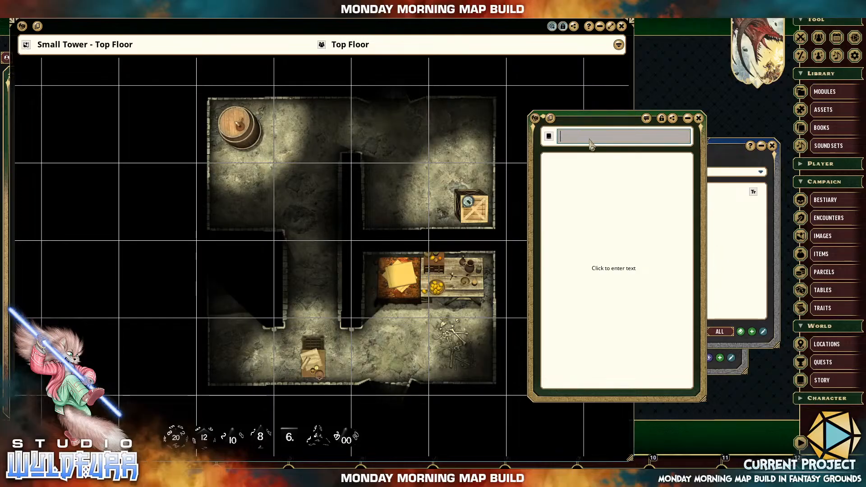
{"action": "type", "text": "ST"}
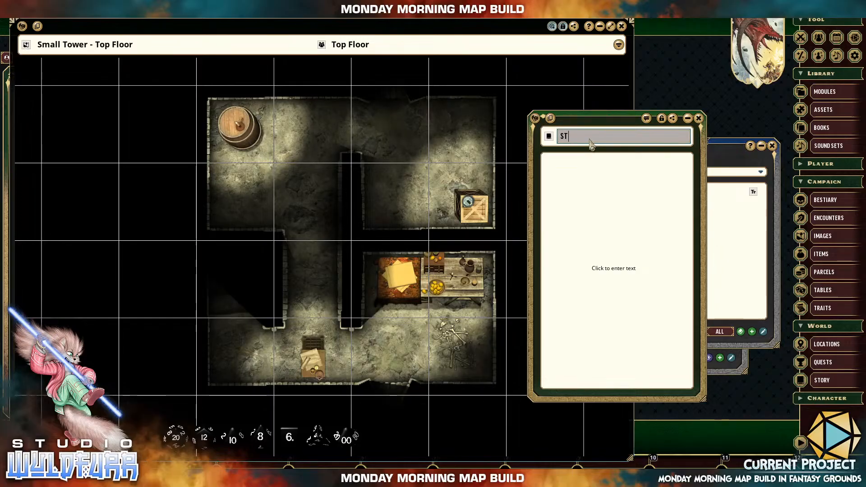
{"action": "type", "text": "AIRCASE"}
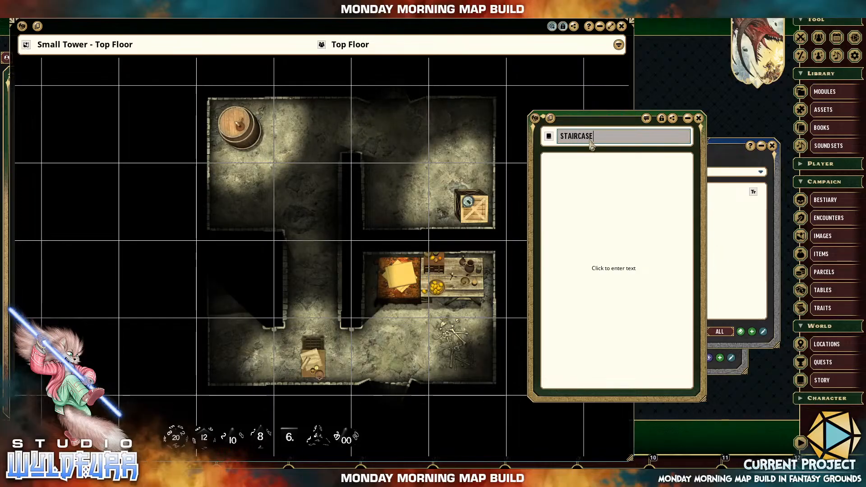
Write the Staircase entry's opening description: "A stone set of steps leadning from the ground floor to the top floor".
{"action": "left_click", "coordinate": [585, 173]}
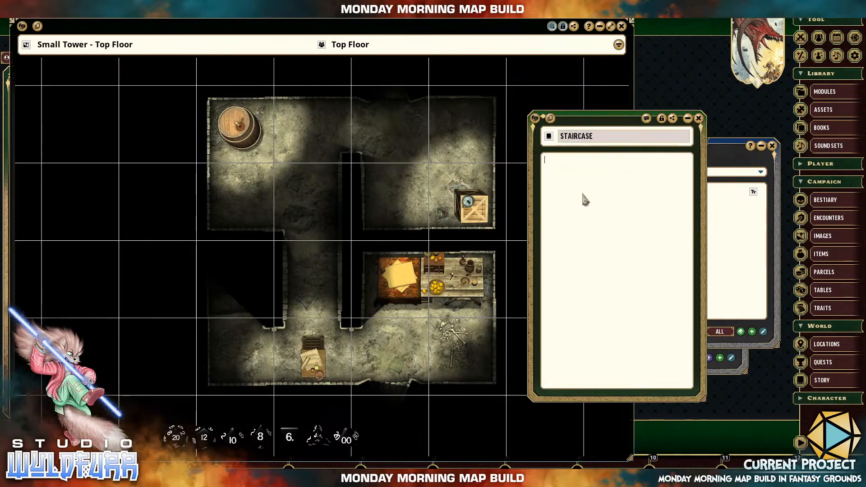
{"action": "left_click_drag", "start_coordinate": [602, 120], "coordinate": [489, 120]}
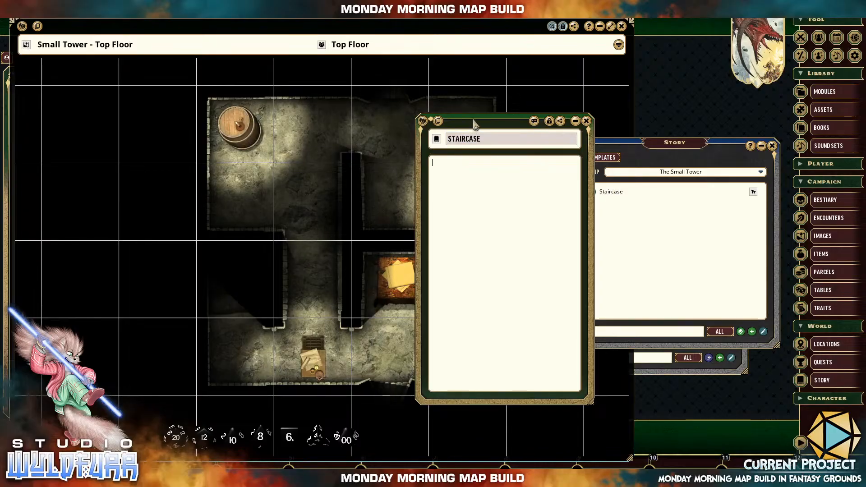
{"action": "left_click_drag", "start_coordinate": [473, 121], "coordinate": [587, 133]}
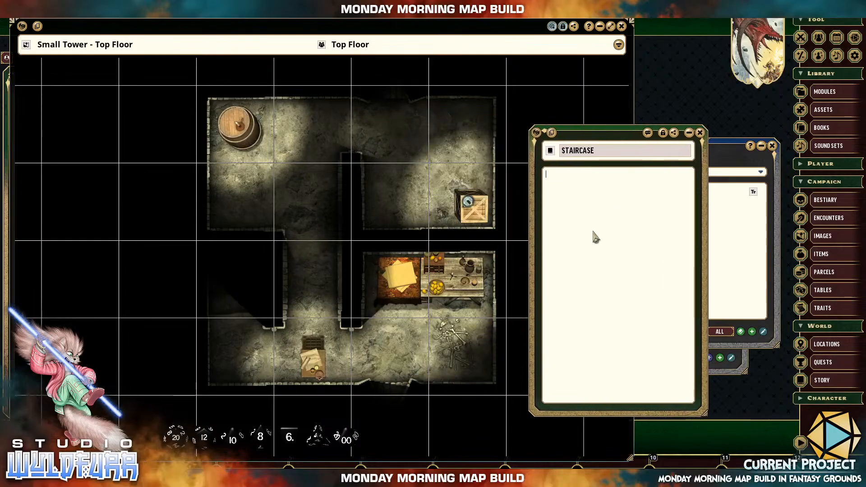
{"action": "left_click", "coordinate": [622, 202]}
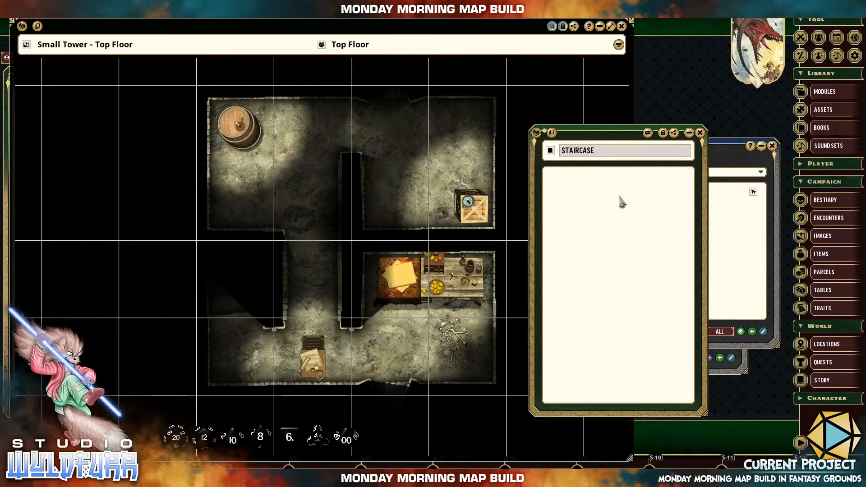
{"action": "type", "text": "A sto"}
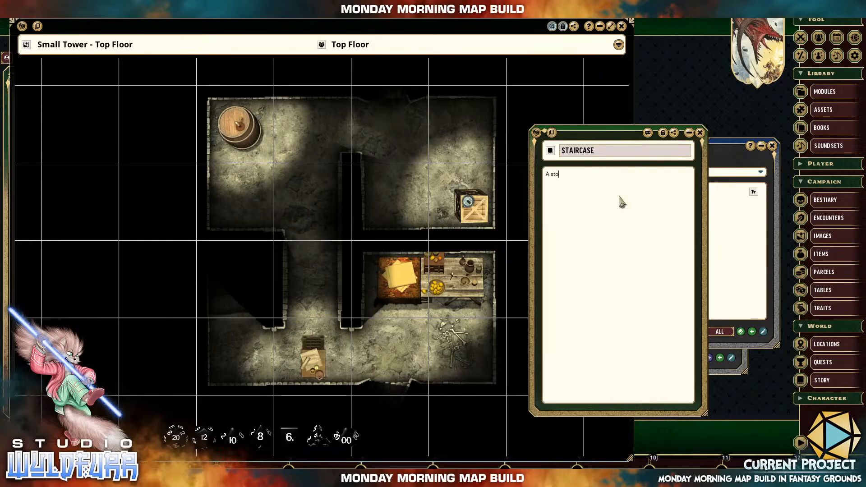
{"action": "type", "text": "ne set o"}
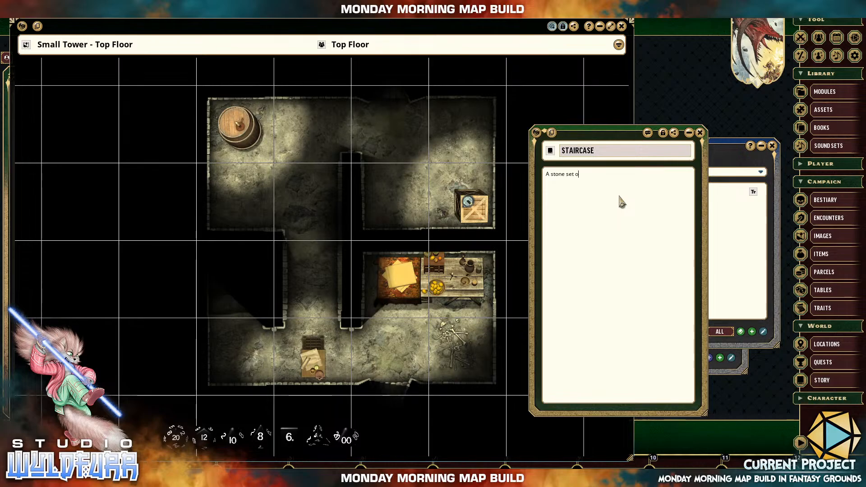
{"action": "type", "text": "f steps leadning from the g"}
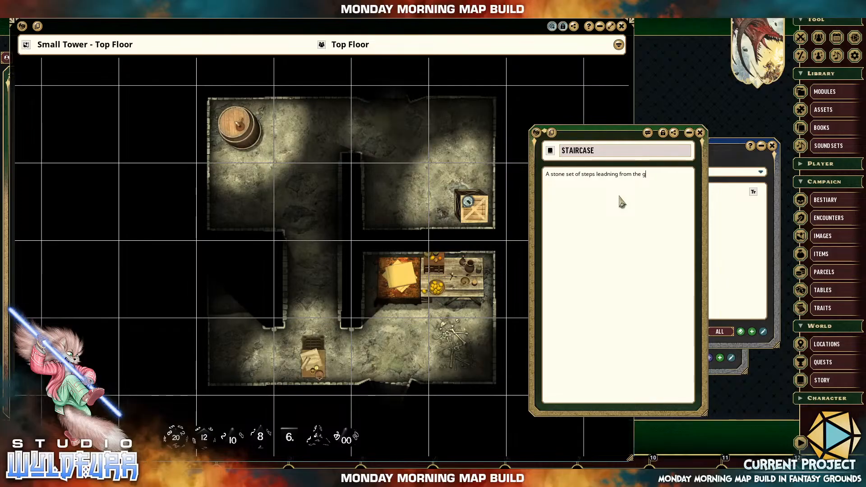
{"action": "type", "text": "round floor to the top floor"}
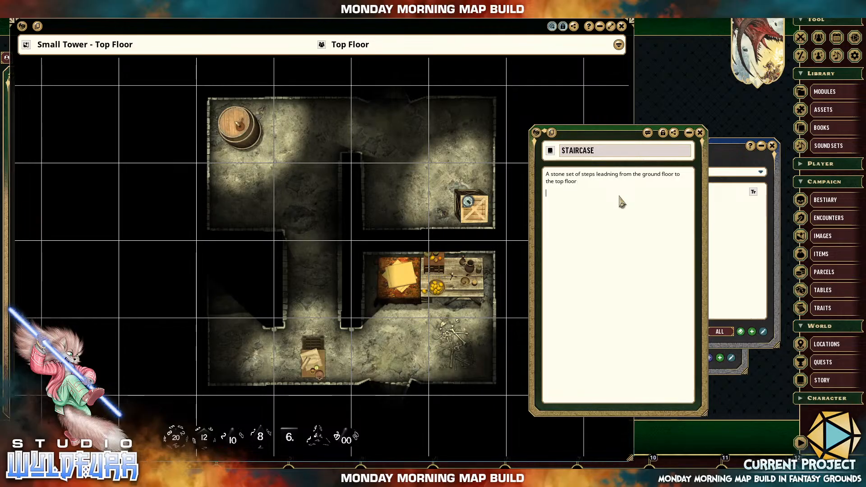
{"action": "double_click", "coordinate": [569, 181]}
{"action": "right_click", "coordinate": [567, 185]}
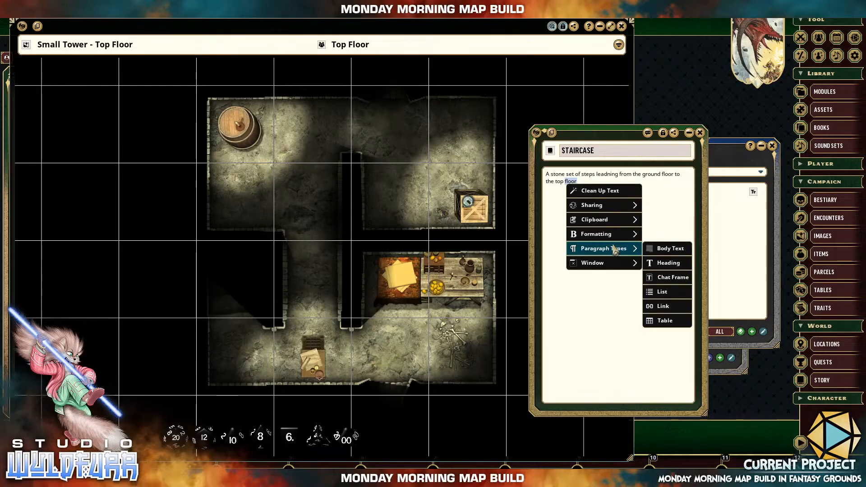
{"action": "left_click", "coordinate": [661, 184]}
Add the line "Game Master Narrative:" below the description, start a new line after it, and make the label bold.
{"action": "left_click", "coordinate": [570, 201]}
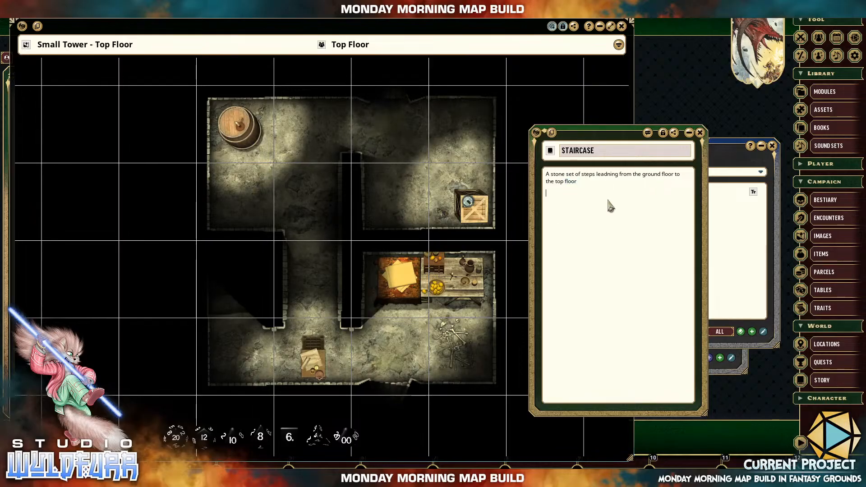
{"action": "type", "text": "Gam"}
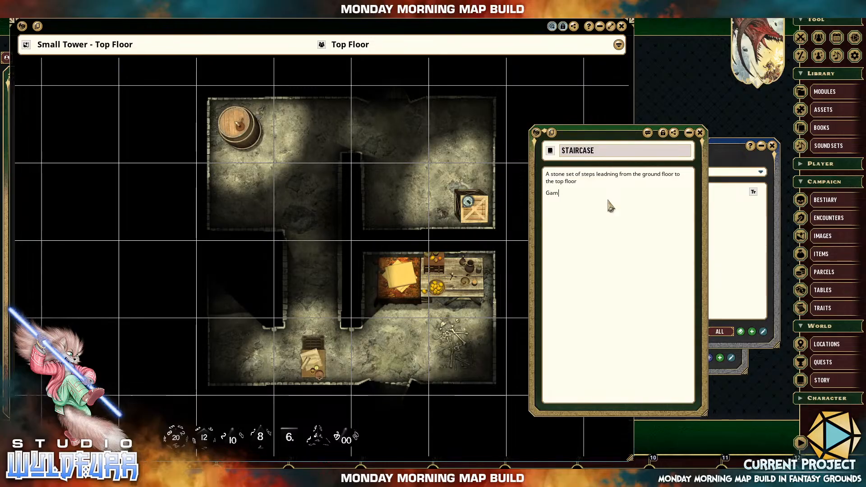
{"action": "type", "text": "e Master Narrative:"}
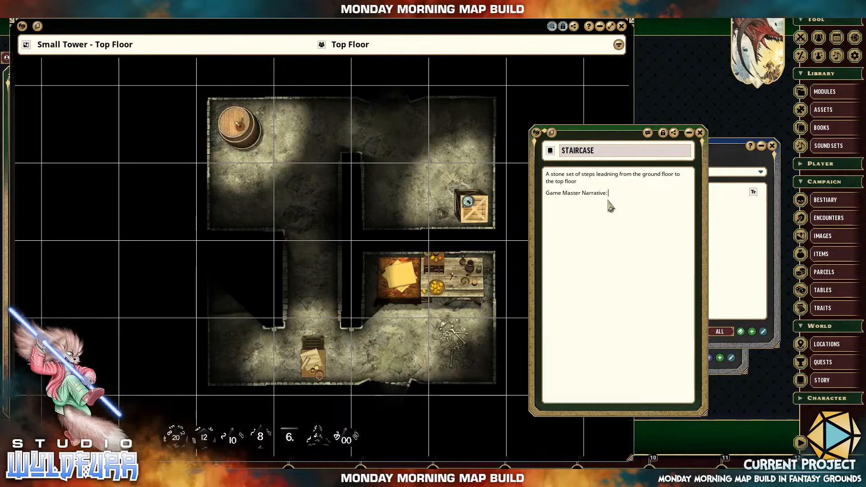
{"action": "key", "text": "Return"}
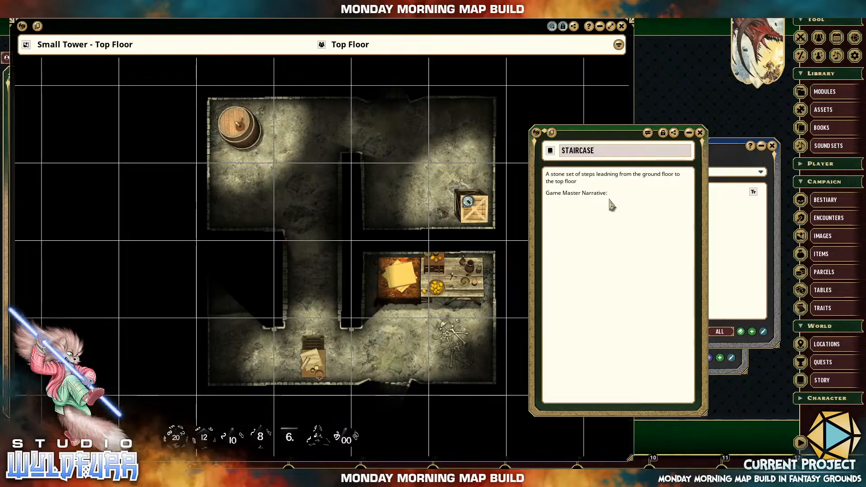
{"action": "left_click_drag", "start_coordinate": [614, 197], "coordinate": [551, 198]}
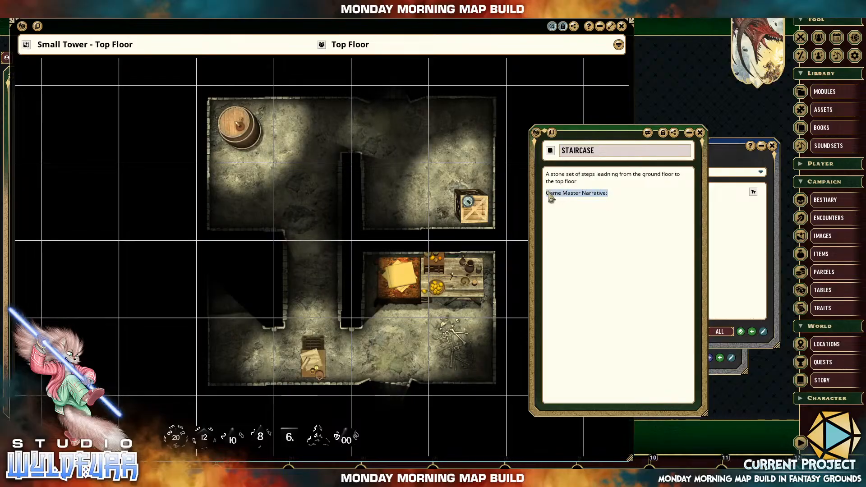
{"action": "key", "text": "ctrl+b"}
Write under the bold label: "A dust cover set of steps leading up to the top floor of this little concrete tower.".
{"action": "left_click", "coordinate": [588, 211]}
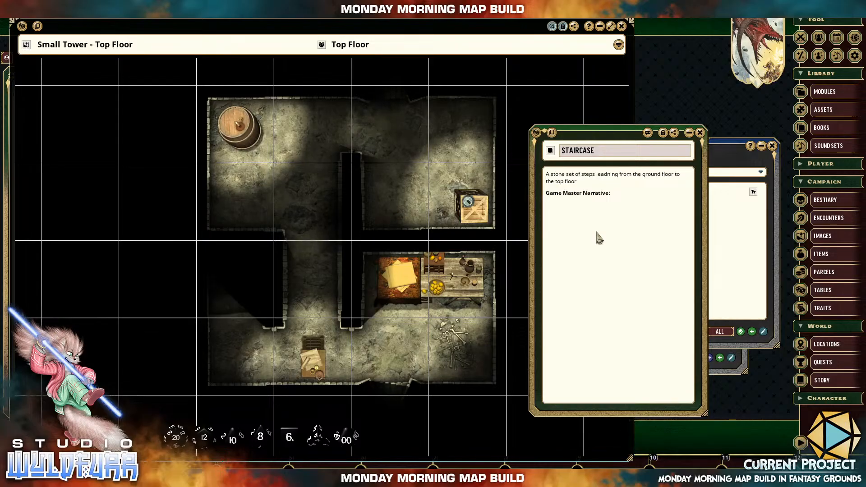
{"action": "type", "text": "A d"}
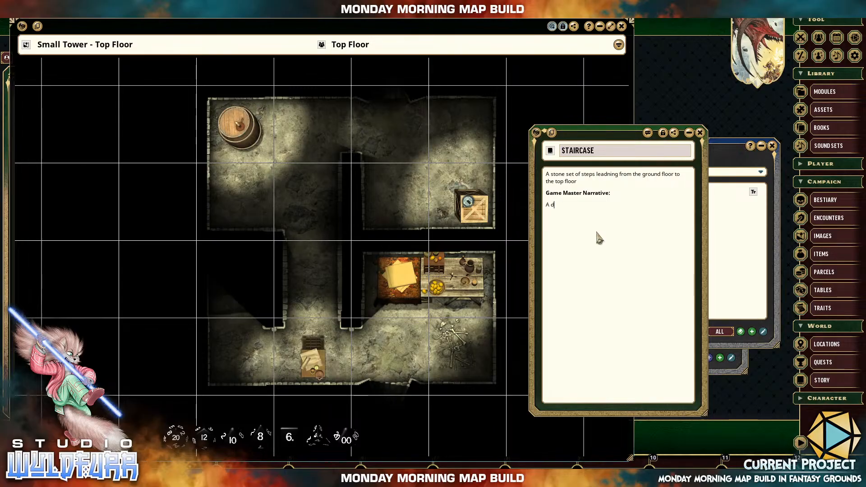
{"action": "type", "text": "ust cover "}
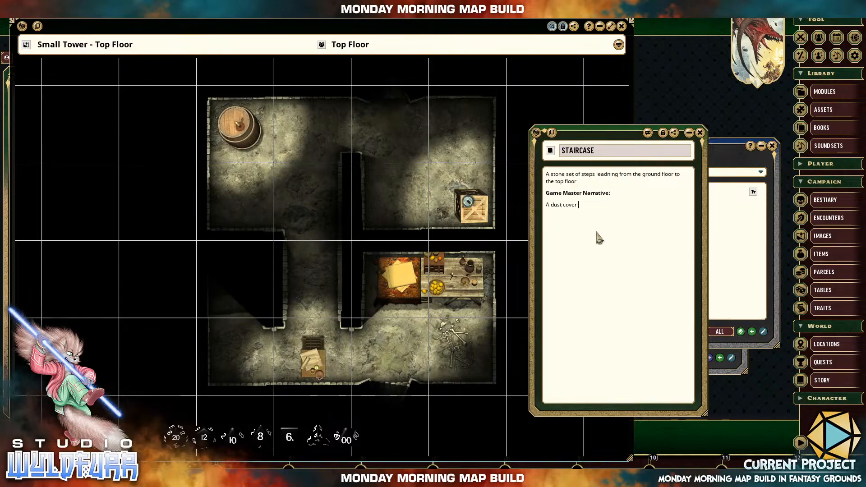
{"action": "type", "text": "ste"}
{"action": "key", "text": "BackSpace"}
{"action": "key", "text": "BackSpace"}
{"action": "type", "text": "e"}
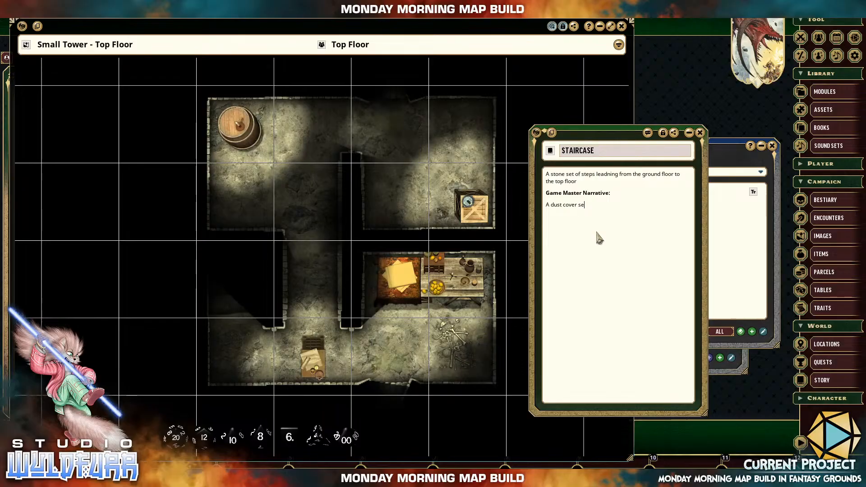
{"action": "type", "text": "t of steps "}
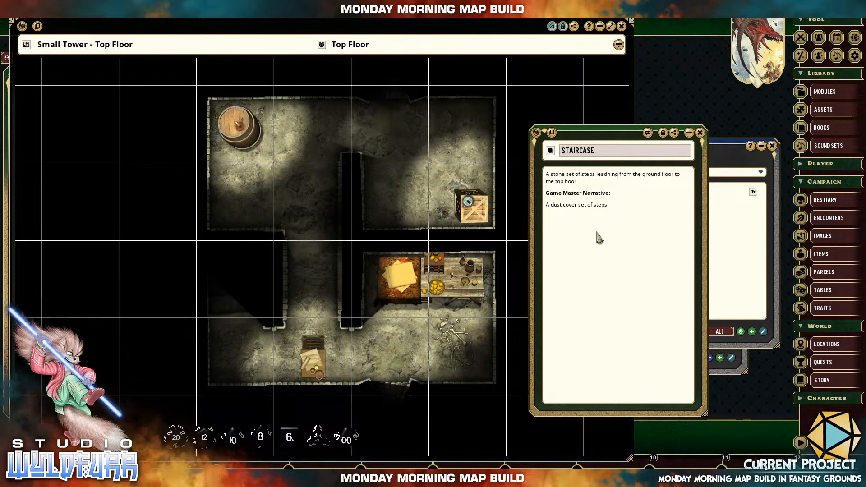
{"action": "type", "text": "leading up to the"}
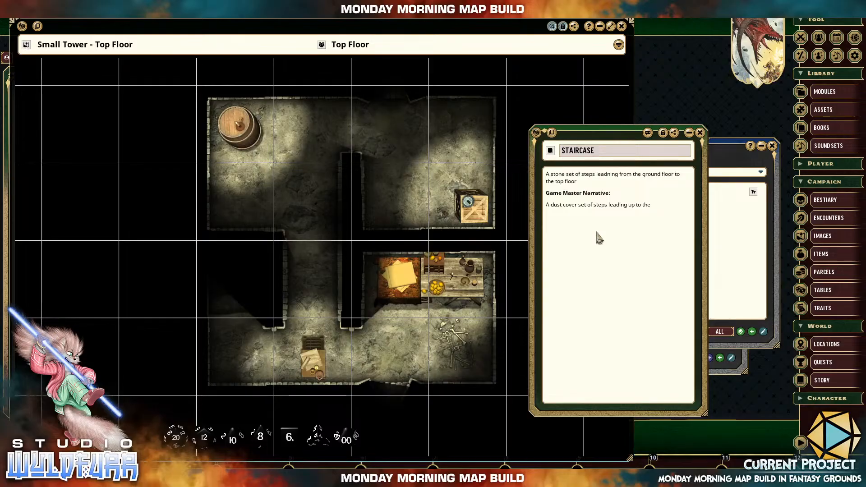
{"action": "type", "text": " top f"}
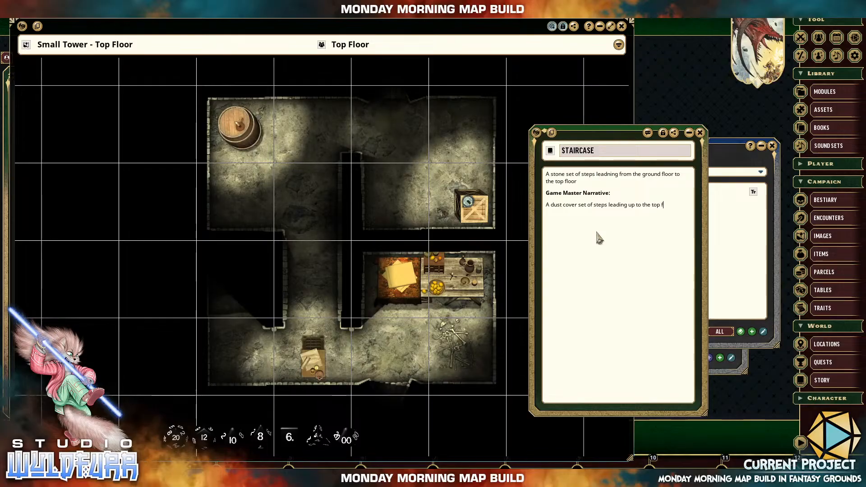
{"action": "type", "text": "loor of thi"}
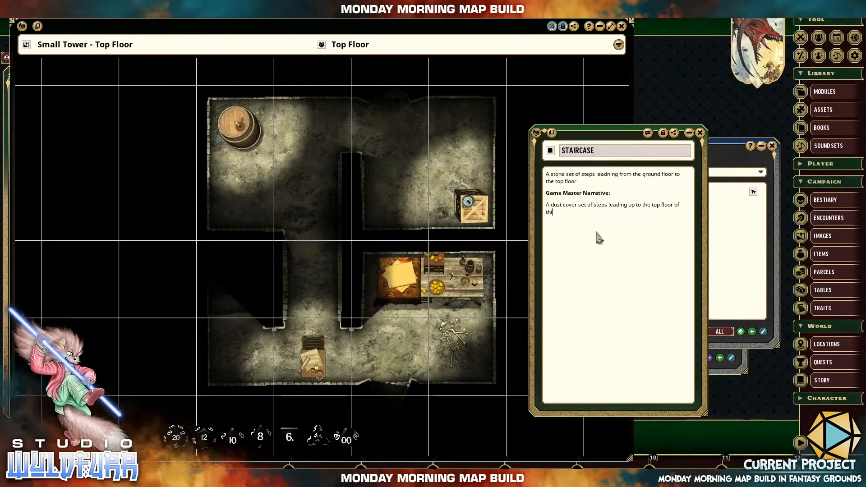
{"action": "type", "text": "s little"}
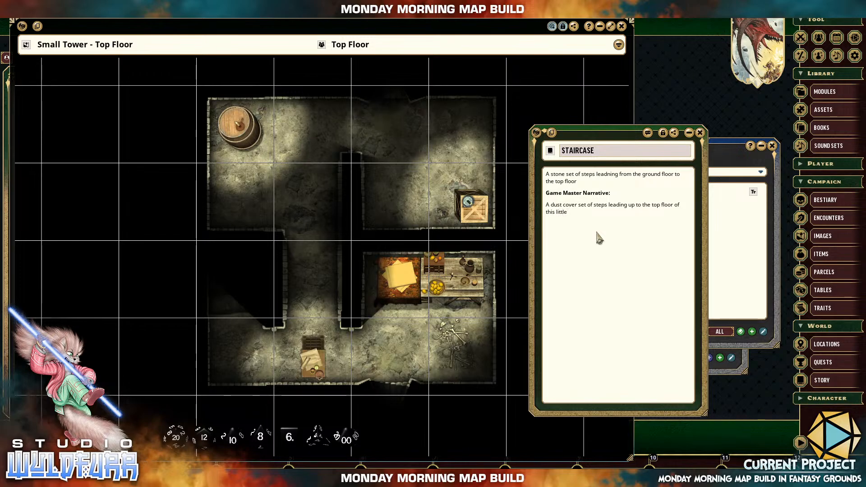
{"action": "type", "text": " conc"}
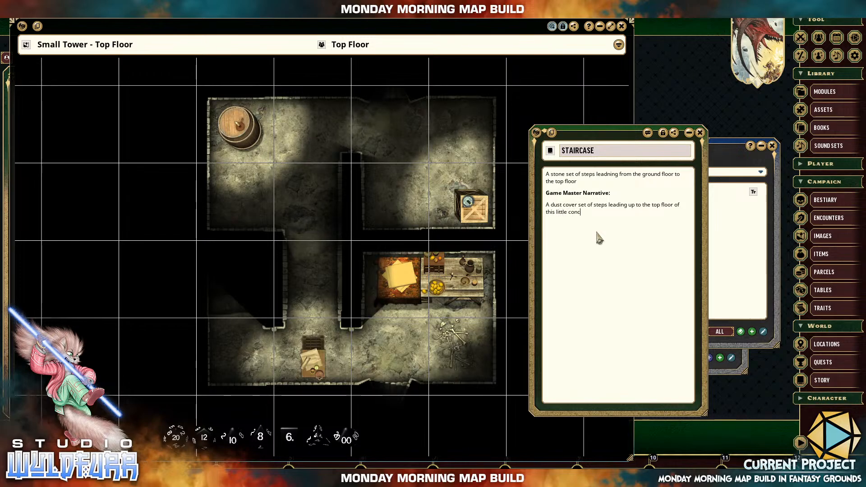
{"action": "type", "text": "rete "}
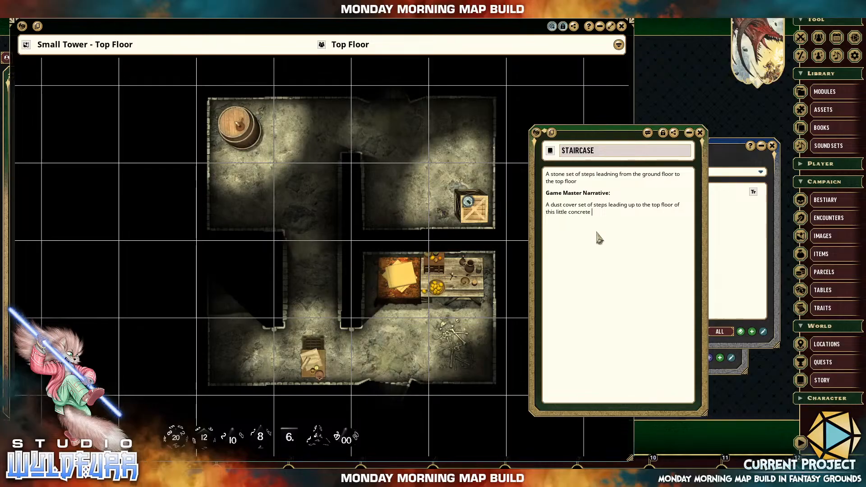
{"action": "type", "text": "tower."}
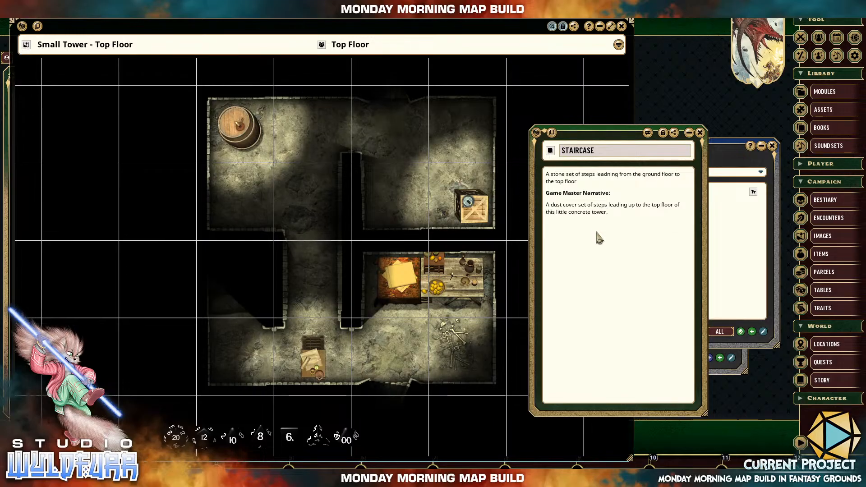
Convert the paragraph about the dust-covered steps into a Chat Frame.
{"action": "left_click_drag", "start_coordinate": [608, 213], "coordinate": [547, 204]}
{"action": "right_click", "coordinate": [560, 207]}
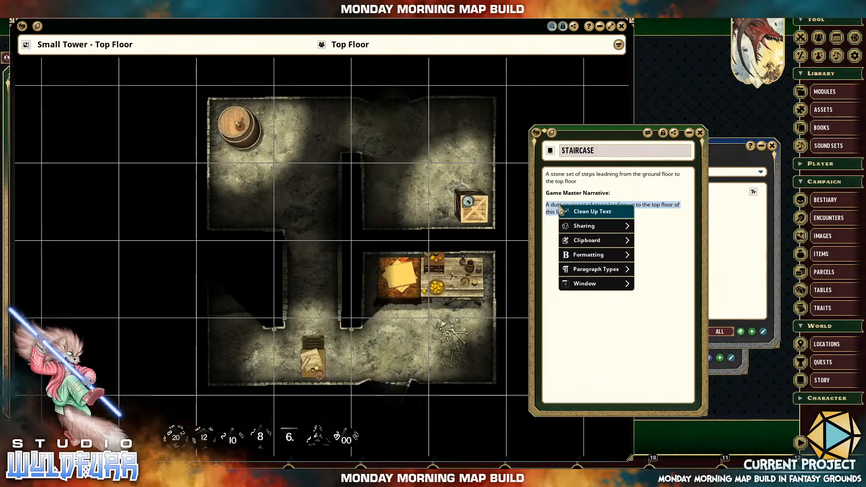
{"action": "left_click", "coordinate": [607, 273]}
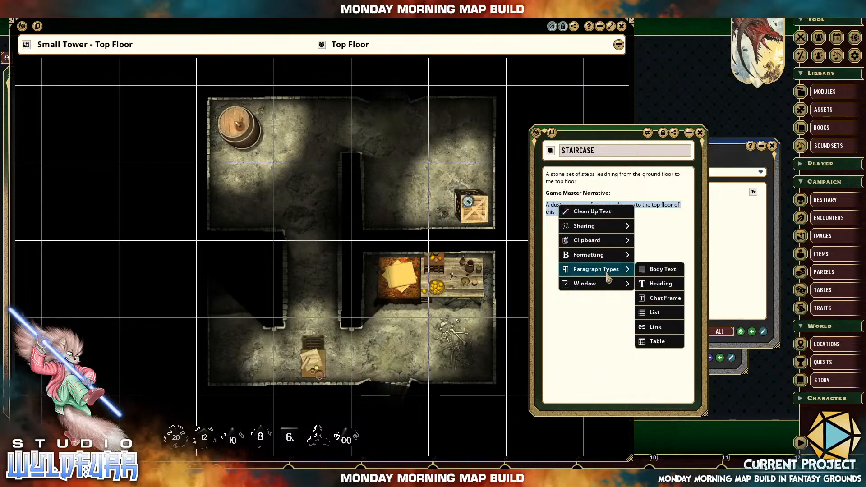
{"action": "left_click", "coordinate": [663, 300]}
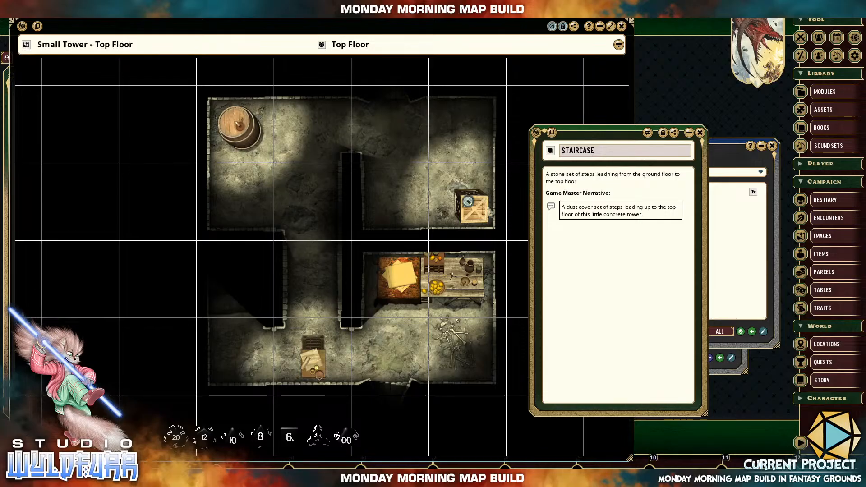
{"action": "left_click_drag", "start_coordinate": [98, 33], "coordinate": [226, 38]}
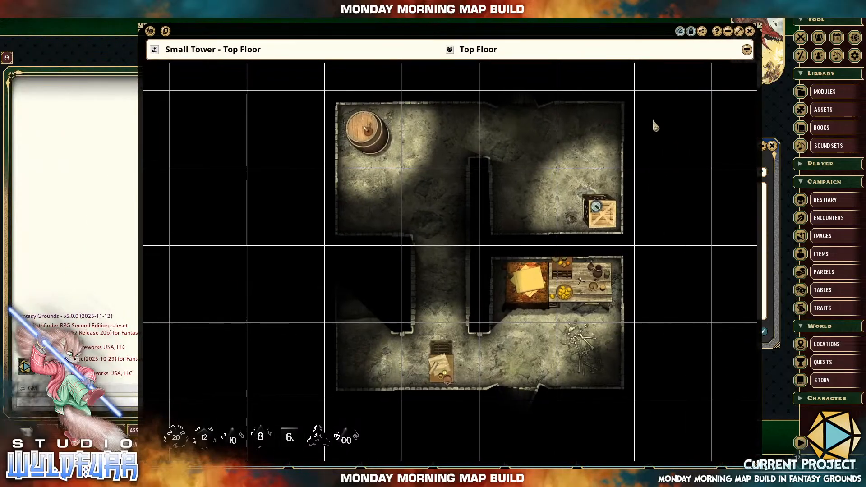
{"action": "left_click_drag", "start_coordinate": [557, 34], "coordinate": [455, 26]}
{"action": "left_click", "coordinate": [648, 297]}
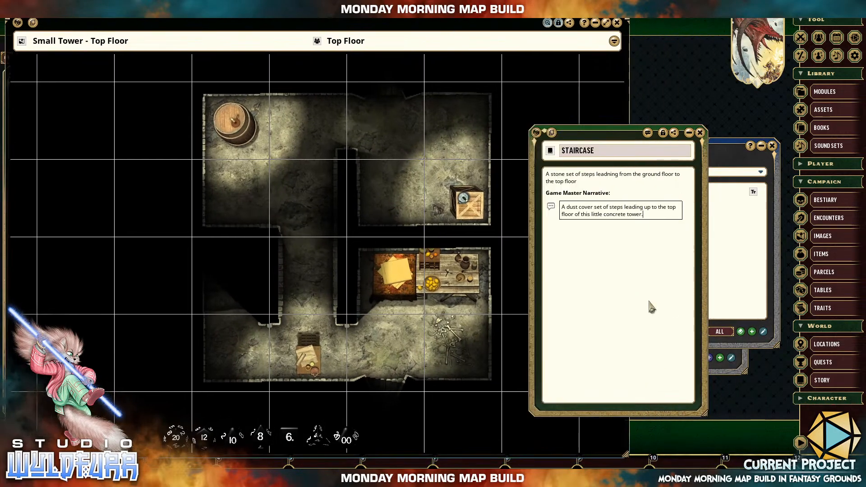
Add the line "Maps:" below the chat frame and insert an empty Link paragraph beneath it.
{"action": "left_click", "coordinate": [649, 234]}
{"action": "type", "text": "Maps:"}
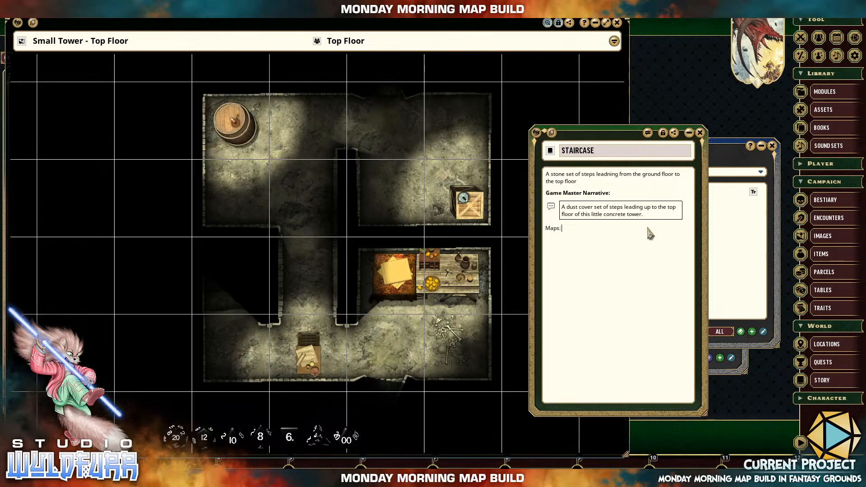
{"action": "key", "text": "Return"}
{"action": "right_click", "coordinate": [563, 247]}
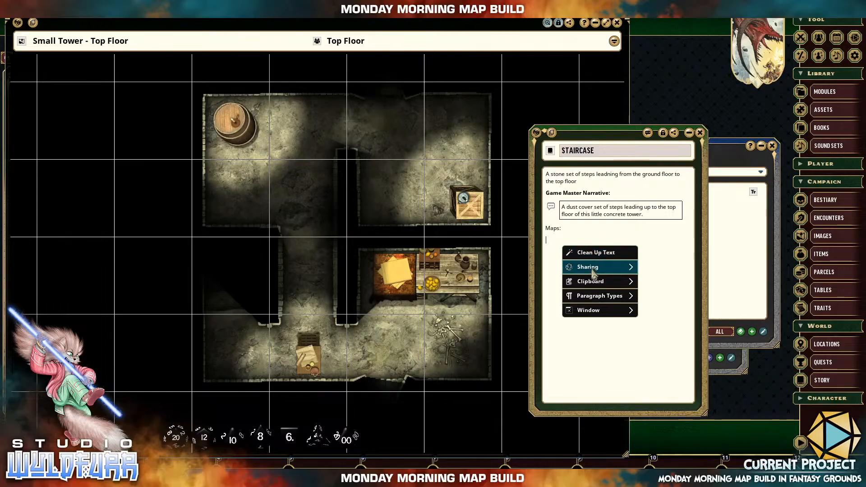
{"action": "mouse_move", "coordinate": [600, 298]}
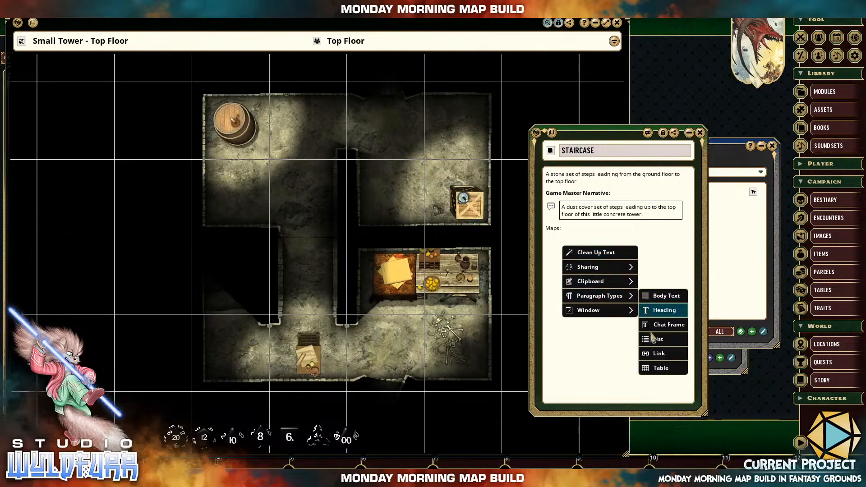
{"action": "left_click", "coordinate": [658, 355]}
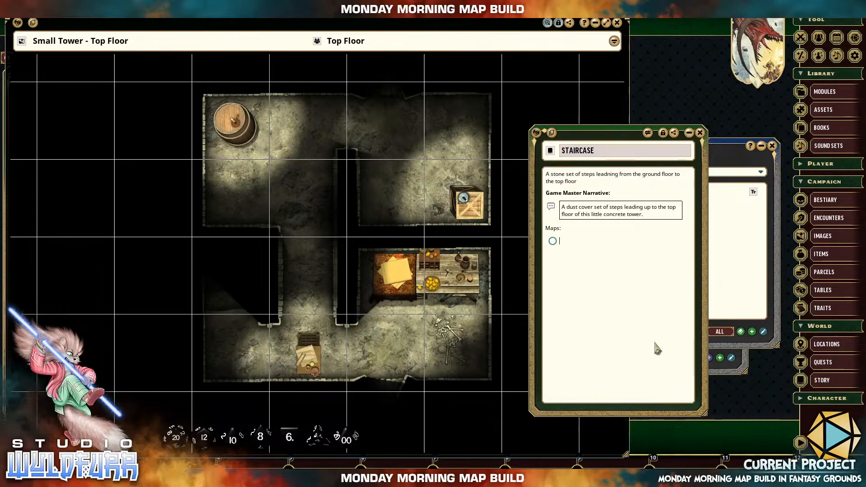
Add a second link row under "Maps:" and label the first row "Going Up - The Top Floor".
{"action": "key", "text": "Return"}
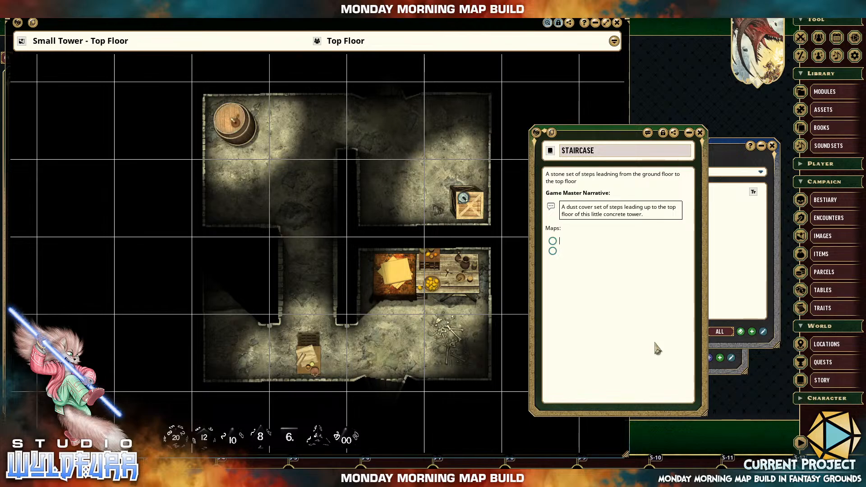
{"action": "type", "text": "Going Up"}
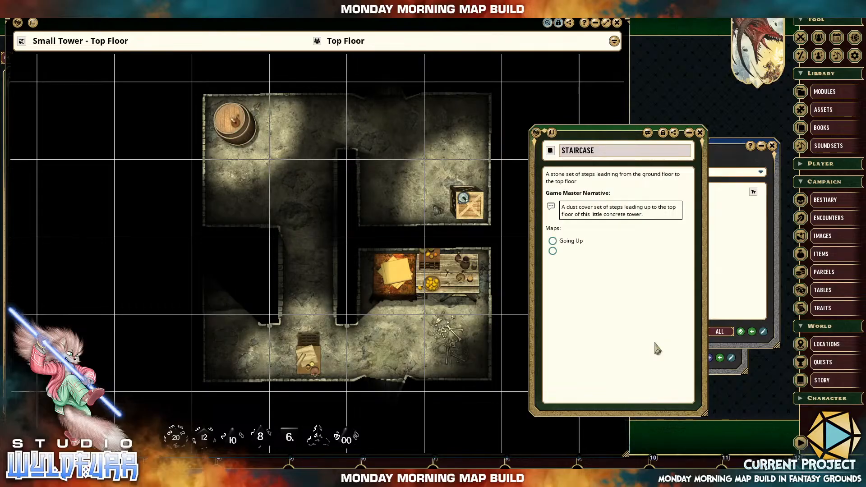
{"action": "type", "text": " to the"}
{"action": "key", "text": "BackSpace"}
{"action": "key", "text": "BackSpace"}
{"action": "key", "text": "BackSpace"}
{"action": "key", "text": "BackSpace"}
{"action": "key", "text": "BackSpace"}
{"action": "key", "text": "BackSpace"}
{"action": "type", "text": "- The Top Floor"}
Label the second link row "Going Down - The Ground Floor".
{"action": "key", "text": "Return"}
{"action": "type", "text": "Going Down - The Gr"}
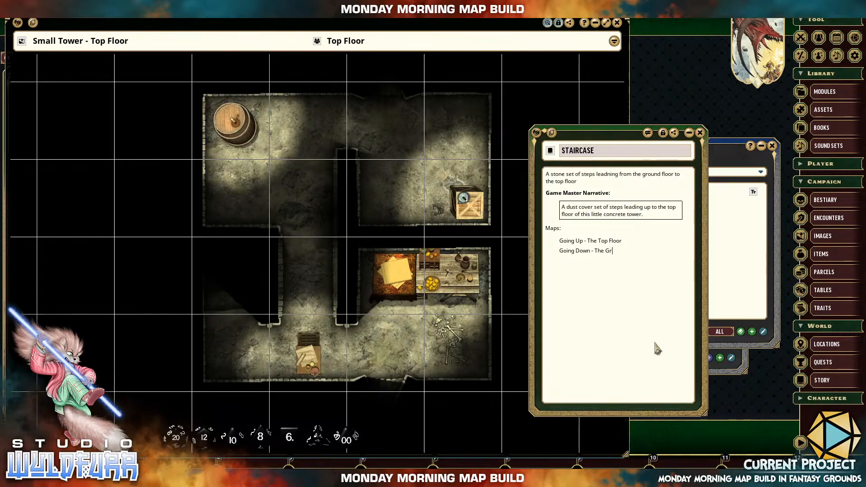
{"action": "type", "text": "ound Floor"}
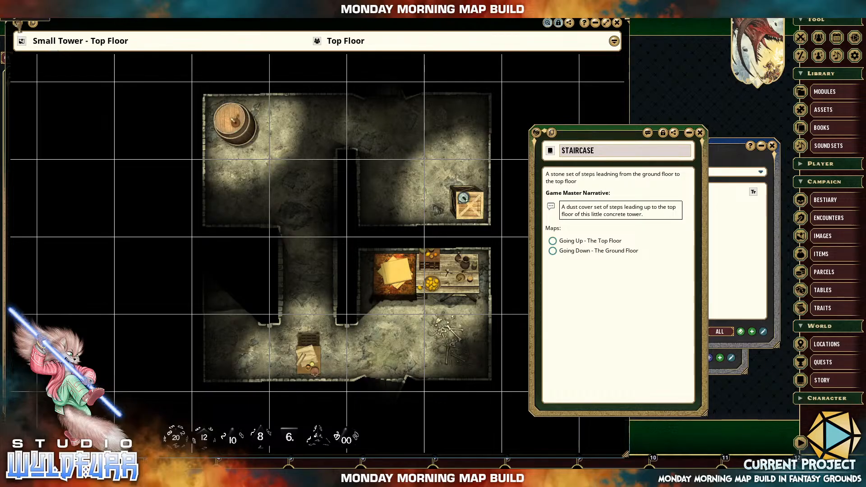
Attach the open top-floor map to the "Going Up - The Top Floor" link, leaving the "Going Down" link empty.
{"action": "left_click_drag", "start_coordinate": [18, 23], "coordinate": [678, 349]}
{"action": "left_click", "coordinate": [637, 138]}
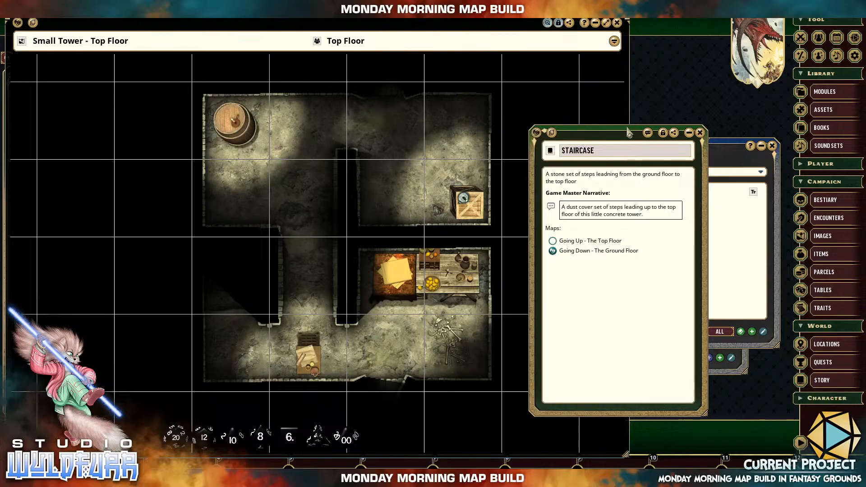
{"action": "left_click_drag", "start_coordinate": [667, 133], "coordinate": [780, 134]}
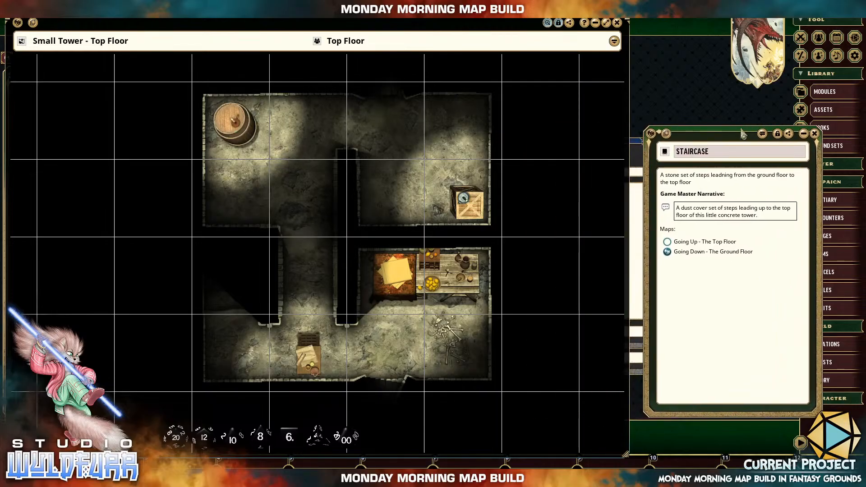
{"action": "left_click", "coordinate": [698, 287]}
{"action": "key", "text": "End"}
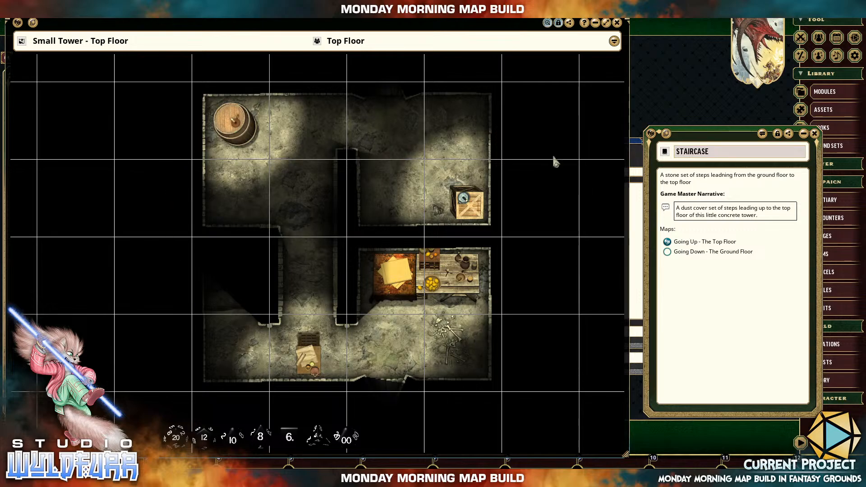
Close the top-floor map and place the Images list clear of the Story and Staircase windows.
{"action": "left_click", "coordinate": [618, 23]}
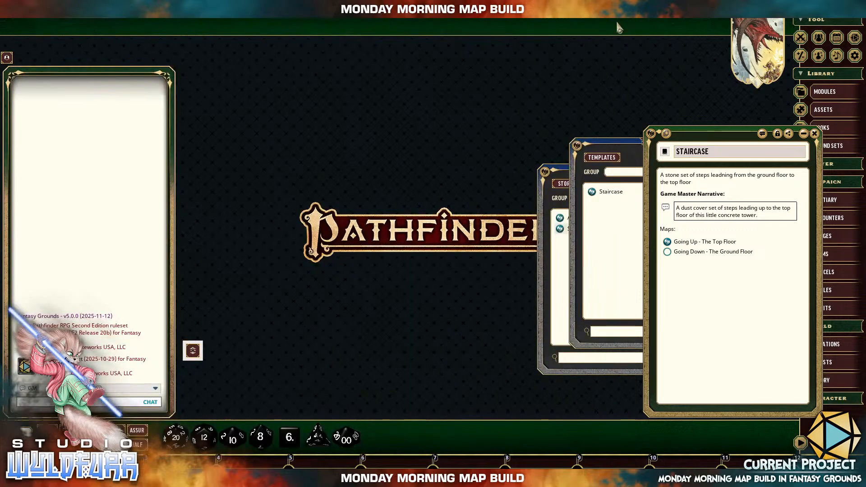
{"action": "left_click", "coordinate": [637, 153]}
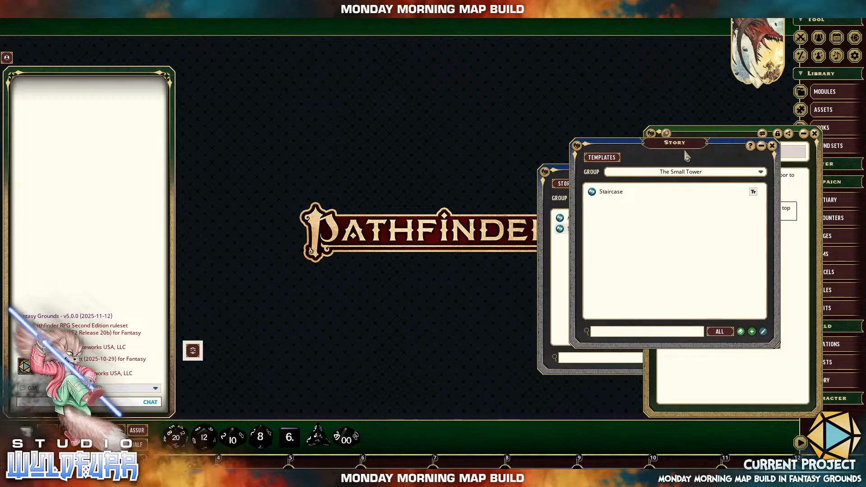
{"action": "left_click", "coordinate": [577, 358]}
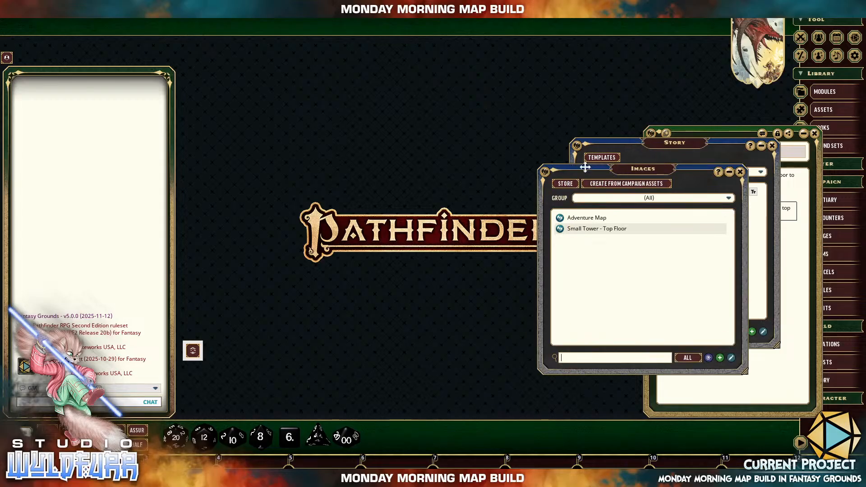
{"action": "left_click_drag", "start_coordinate": [585, 167], "coordinate": [384, 186]}
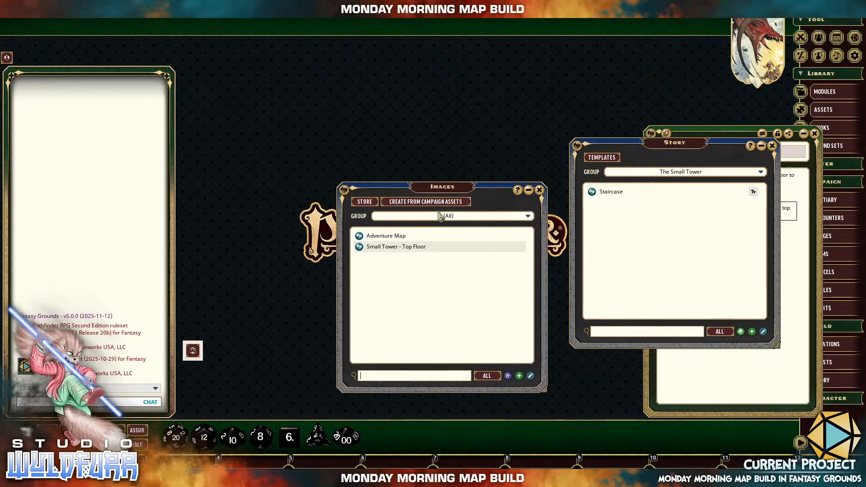
{"action": "left_click_drag", "start_coordinate": [467, 189], "coordinate": [455, 192]}
Create a new image group and name it "The Small Tower".
{"action": "left_click", "coordinate": [516, 220]}
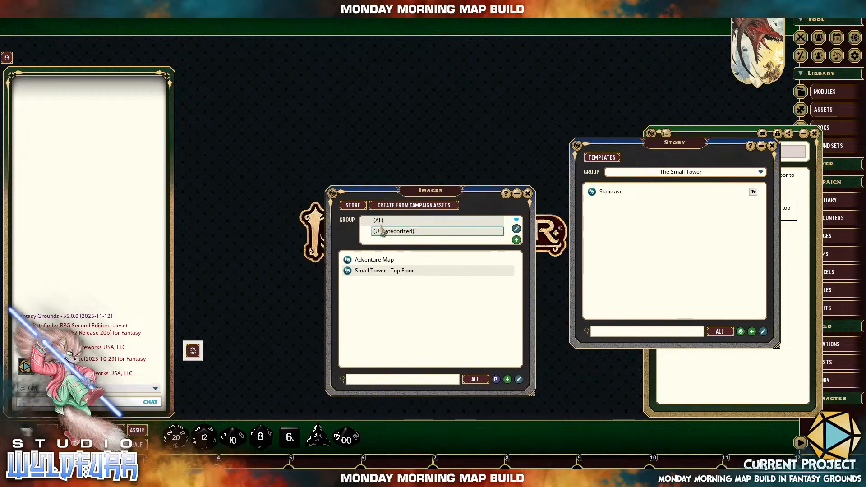
{"action": "left_click", "coordinate": [422, 231]}
{"action": "left_click", "coordinate": [516, 221]}
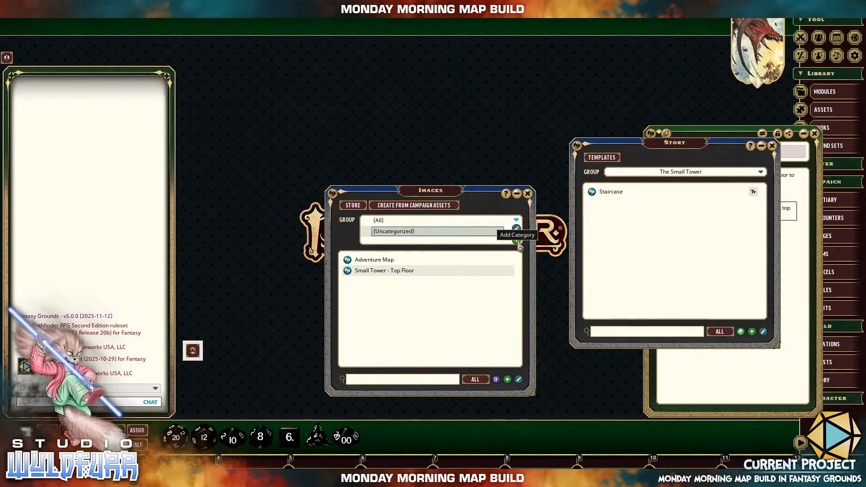
{"action": "left_click", "coordinate": [516, 240]}
{"action": "left_click", "coordinate": [413, 232]}
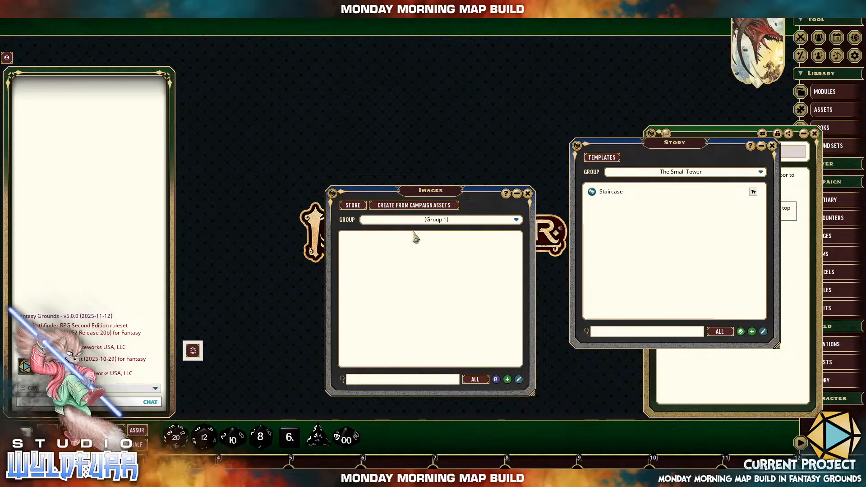
{"action": "left_click", "coordinate": [516, 221]}
{"action": "left_click", "coordinate": [517, 228]}
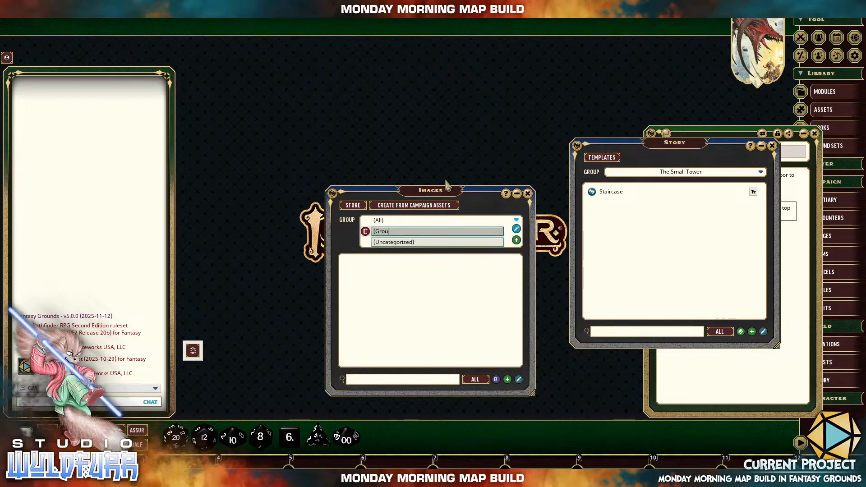
{"action": "type", "text": "The"}
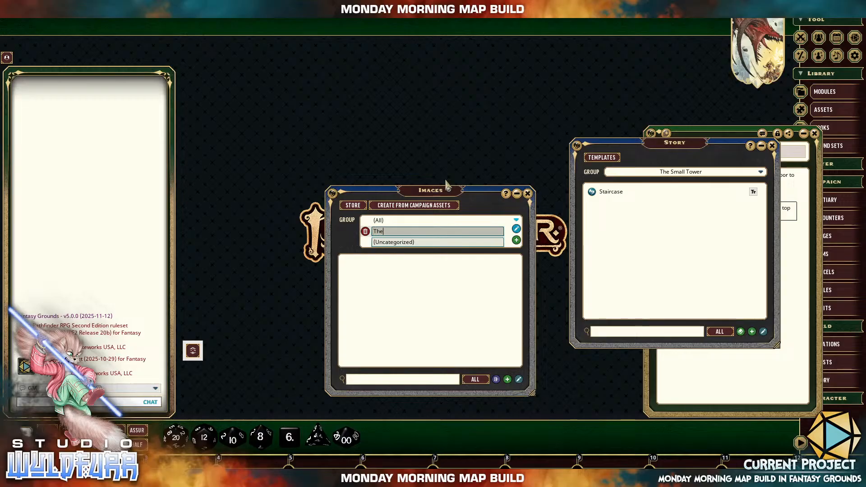
{"action": "type", "text": " Small Tower"}
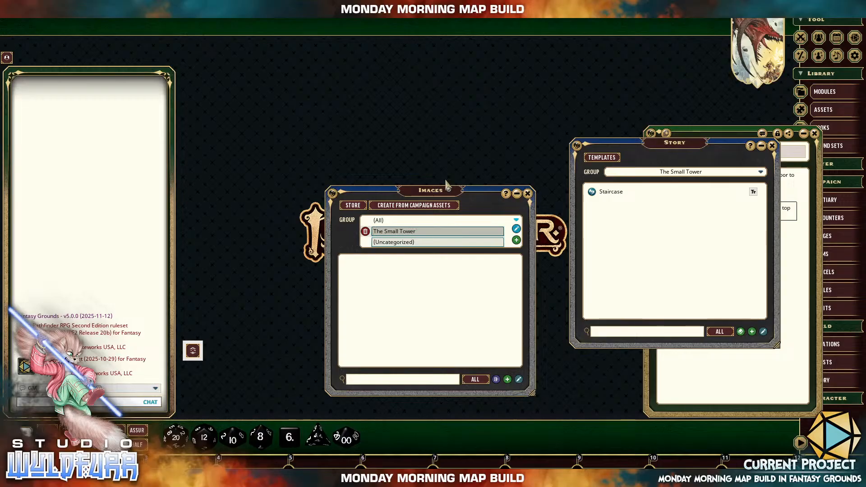
{"action": "key", "text": "Return"}
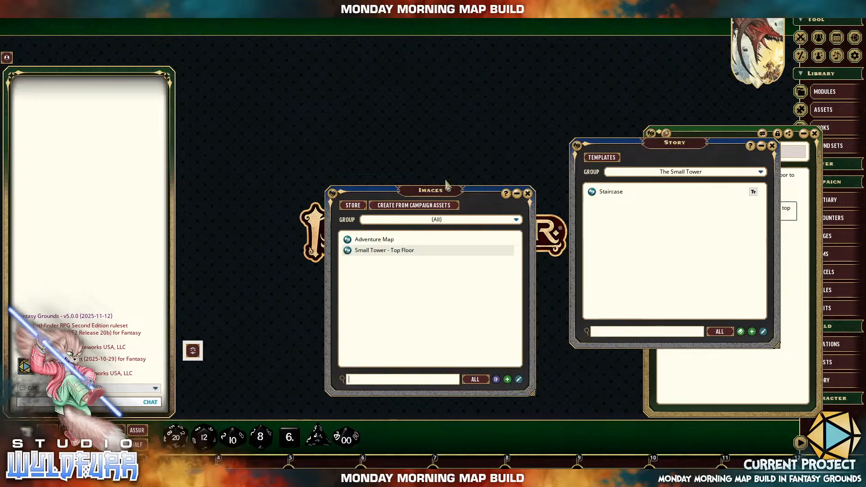
Assign the "Small Tower - Top Floor" and "Adventure Map" images to "The Small Tower" group.
{"action": "left_click", "coordinate": [517, 221]}
{"action": "left_click_drag", "start_coordinate": [361, 274], "coordinate": [393, 245]}
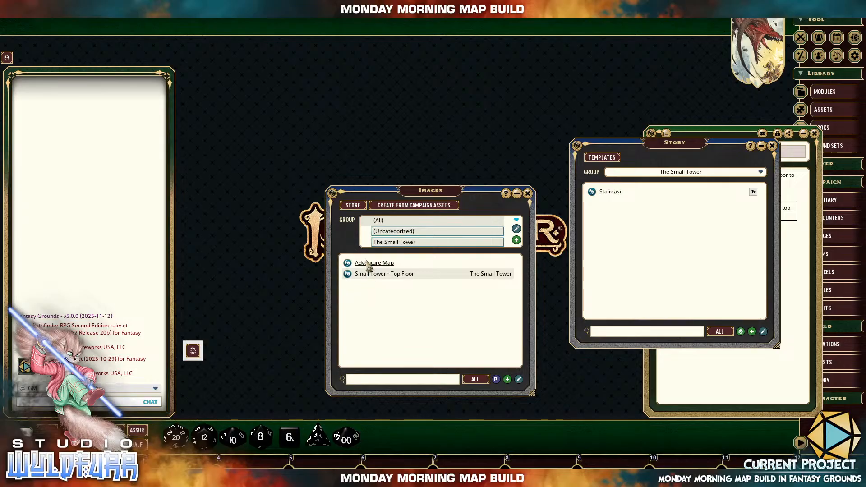
{"action": "left_click_drag", "start_coordinate": [366, 266], "coordinate": [392, 242]}
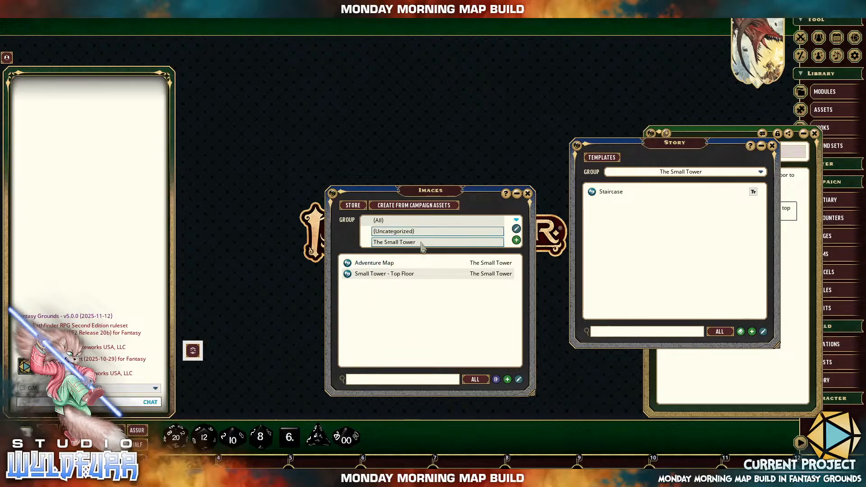
Open the Adventure Map image and rename it "The Small Tower - Ground Floor".
{"action": "left_click", "coordinate": [366, 266]}
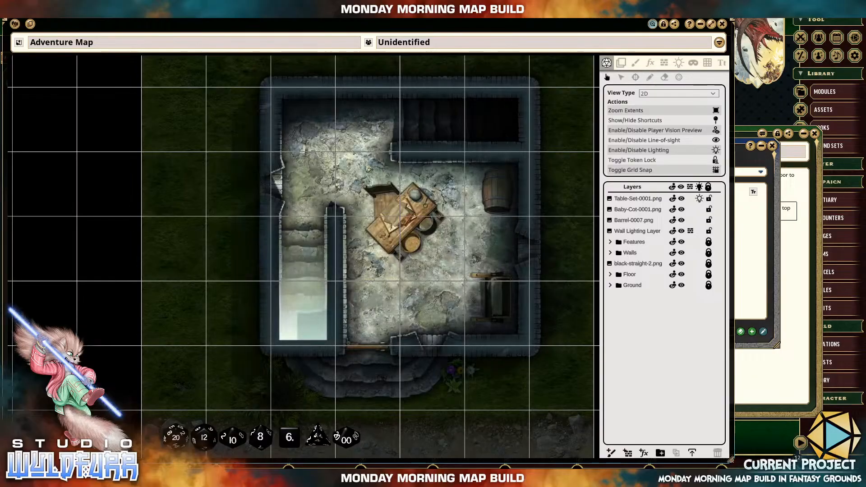
{"action": "left_click", "coordinate": [94, 43]}
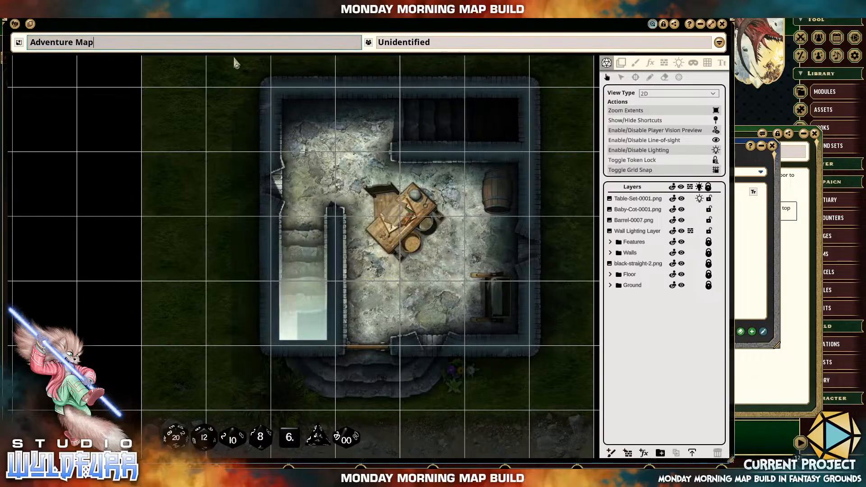
{"action": "key", "text": "BackSpace"}
{"action": "key", "text": "BackSpace"}
{"action": "key", "text": "BackSpace"}
{"action": "key", "text": "BackSpace"}
{"action": "key", "text": "BackSpace"}
{"action": "key", "text": "BackSpace"}
{"action": "key", "text": "BackSpace"}
{"action": "key", "text": "BackSpace"}
{"action": "key", "text": "BackSpace"}
{"action": "key", "text": "BackSpace"}
{"action": "key", "text": "BackSpace"}
{"action": "key", "text": "BackSpace"}
{"action": "key", "text": "BackSpace"}
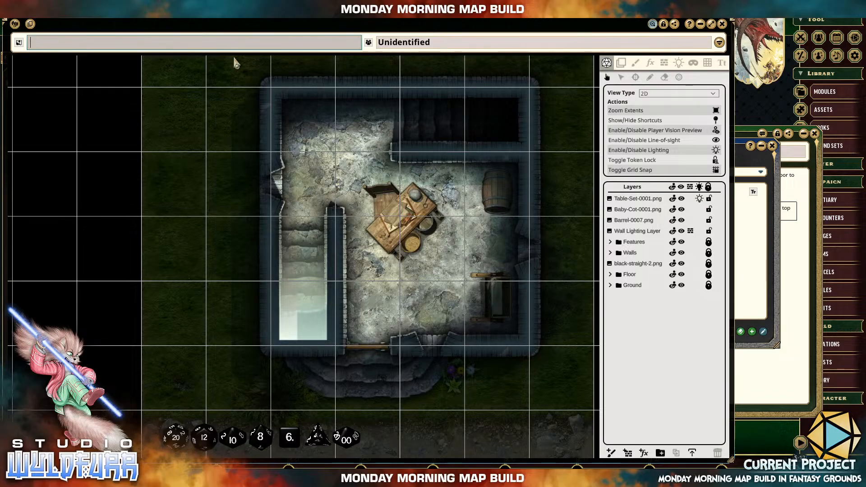
{"action": "type", "text": "The Small"}
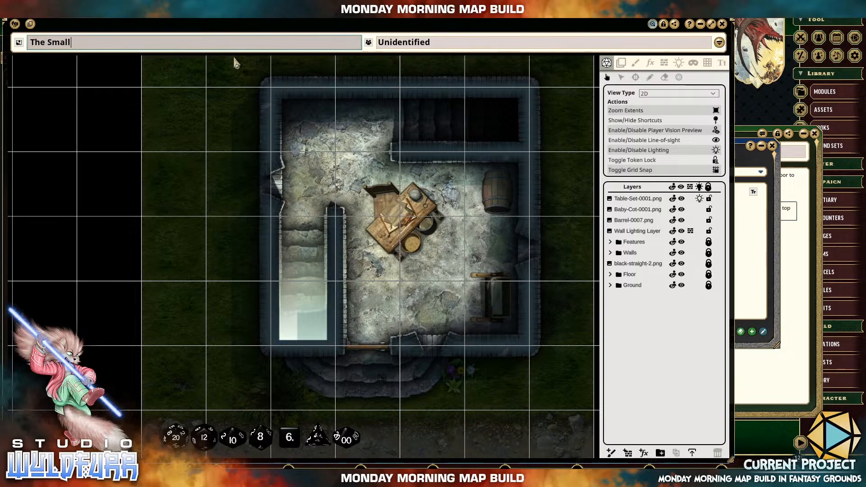
{"action": "type", "text": " Tower - Ground F"}
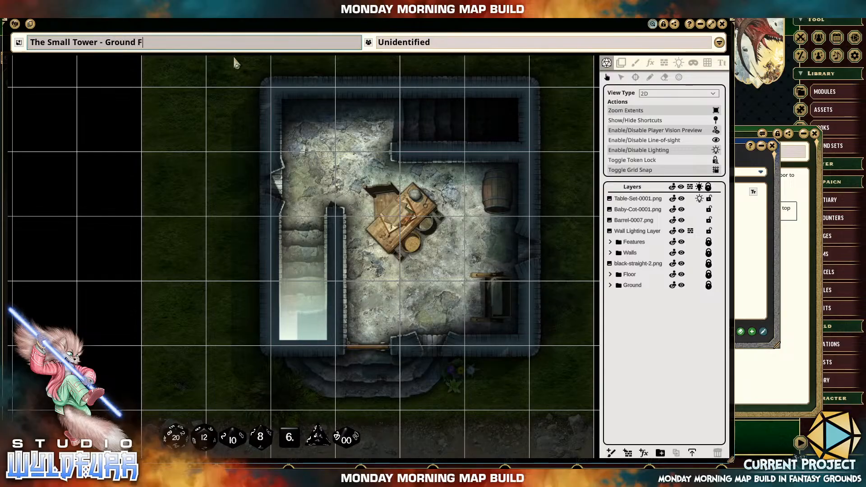
{"action": "type", "text": "loor"}
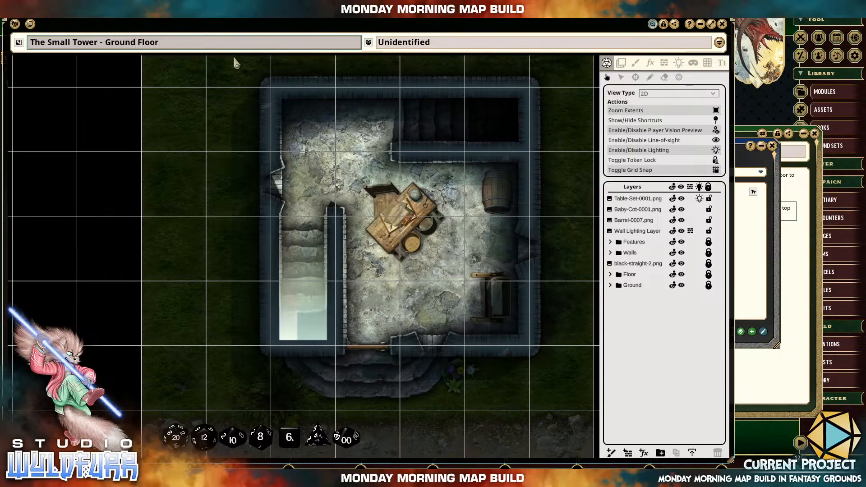
Set the map's unidentified name to "Ground Floor" and lock the map.
{"action": "left_click", "coordinate": [420, 45]}
{"action": "type", "text": "Gro"}
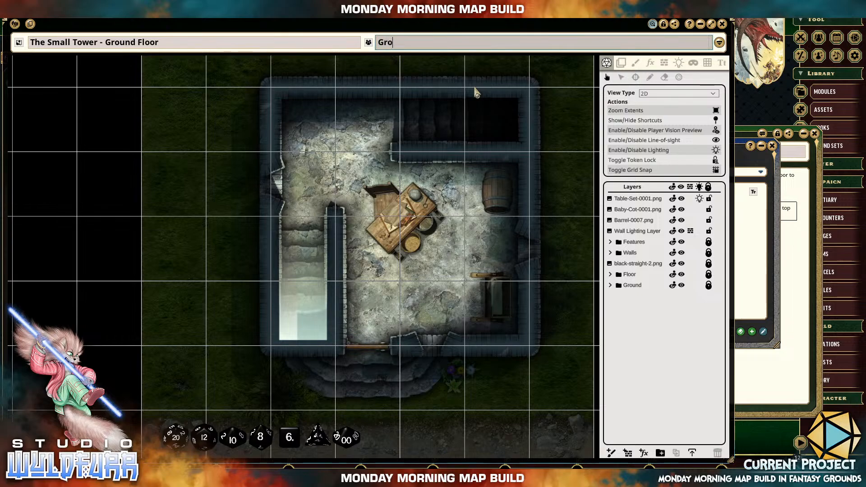
{"action": "type", "text": "und Floor"}
{"action": "left_click", "coordinate": [664, 26]}
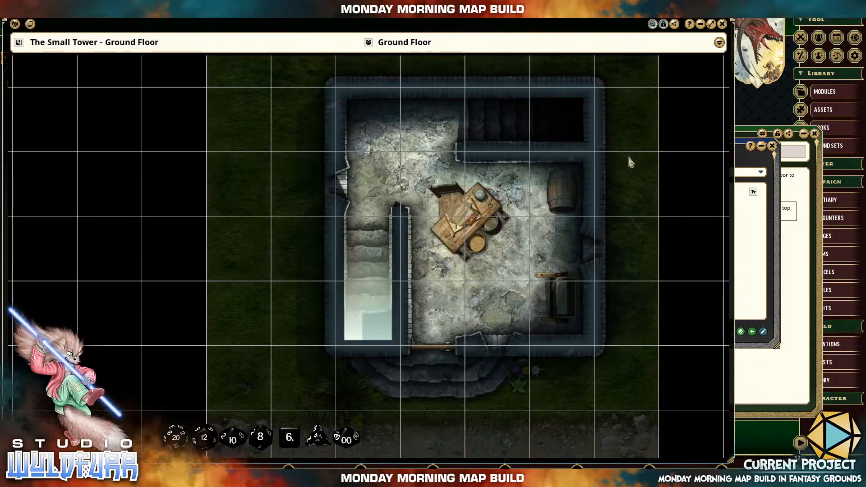
Pin the Staircase story entry on the ground-floor map's stairs, open it from the pin and move its window off the map.
{"action": "left_click", "coordinate": [761, 247]}
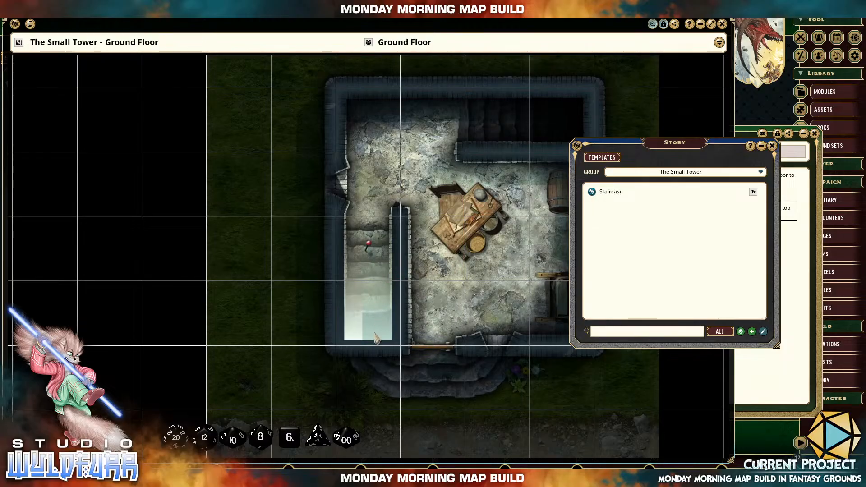
{"action": "double_click", "coordinate": [369, 245]}
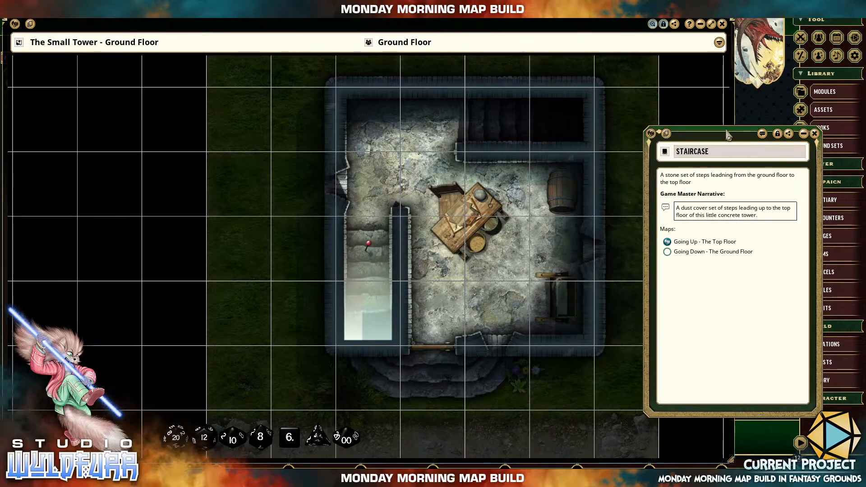
{"action": "left_click_drag", "start_coordinate": [728, 135], "coordinate": [760, 185]}
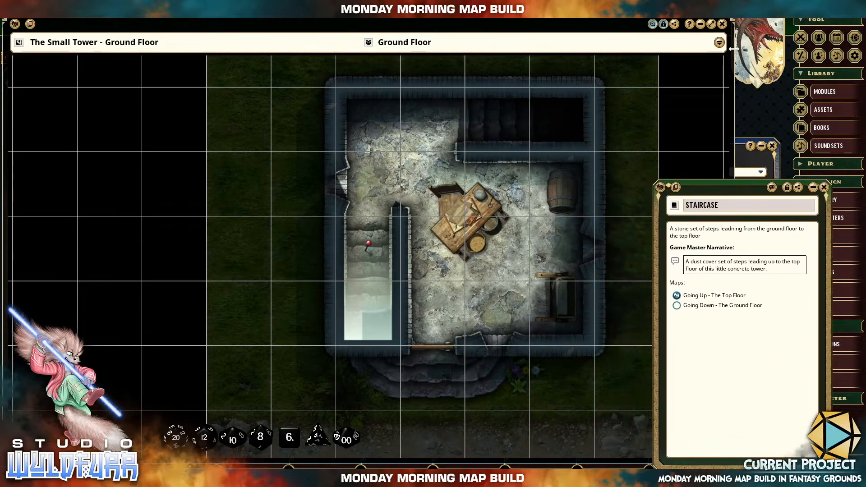
Close the ground-floor map, attach its image to the "Going Down - The Ground Floor" link and close the Images list.
{"action": "left_click", "coordinate": [723, 25]}
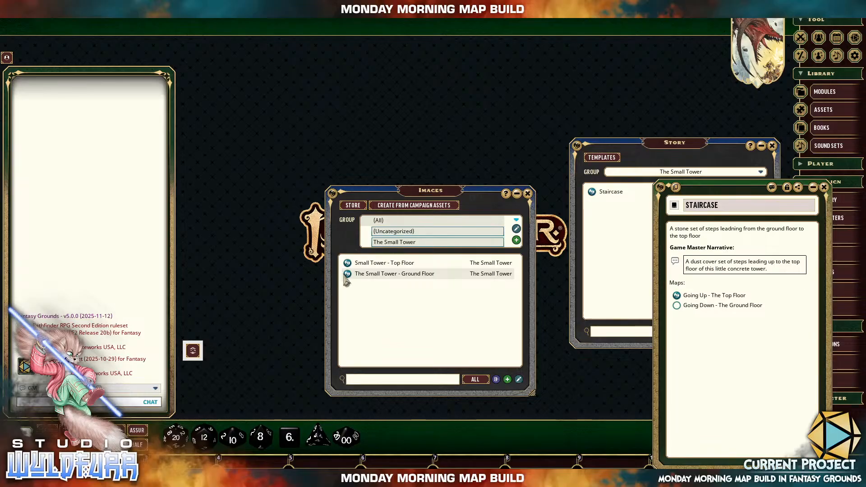
{"action": "left_click_drag", "start_coordinate": [434, 195], "coordinate": [413, 180]}
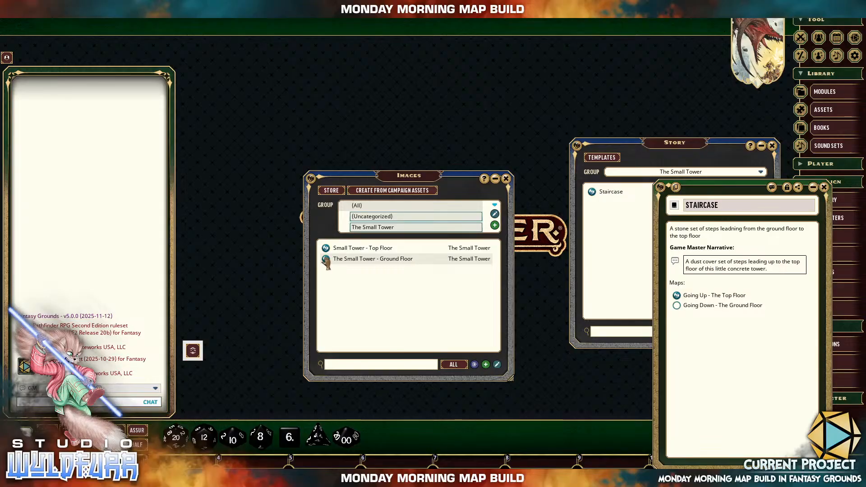
{"action": "left_click_drag", "start_coordinate": [326, 261], "coordinate": [450, 303]}
{"action": "left_click_drag", "start_coordinate": [636, 329], "coordinate": [680, 316]}
{"action": "left_click", "coordinate": [505, 179]}
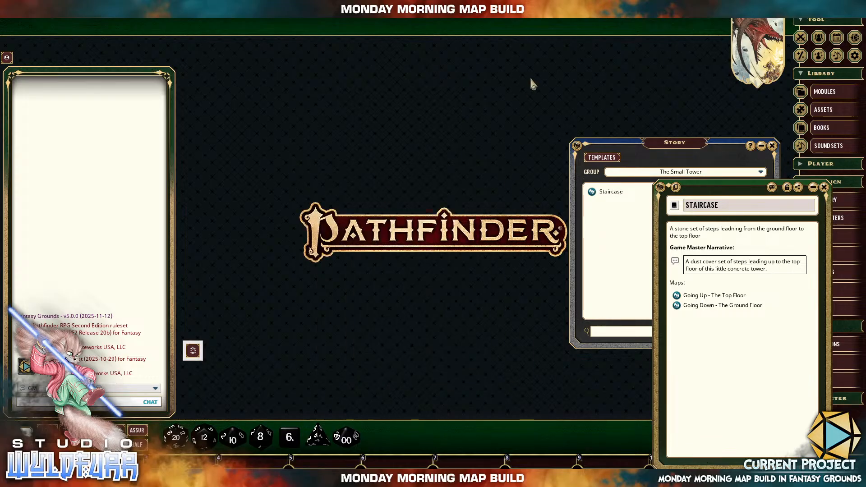
Lock the Staircase story entry and close its window.
{"action": "left_click", "coordinate": [786, 187]}
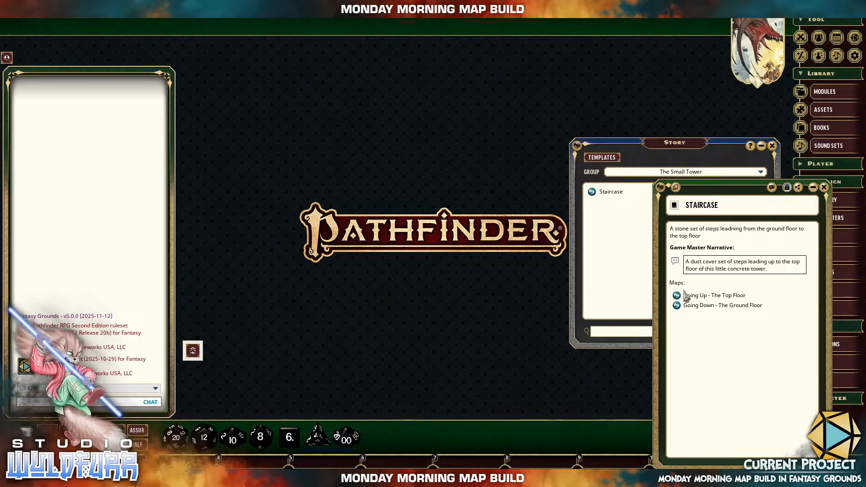
{"action": "left_click", "coordinate": [825, 192]}
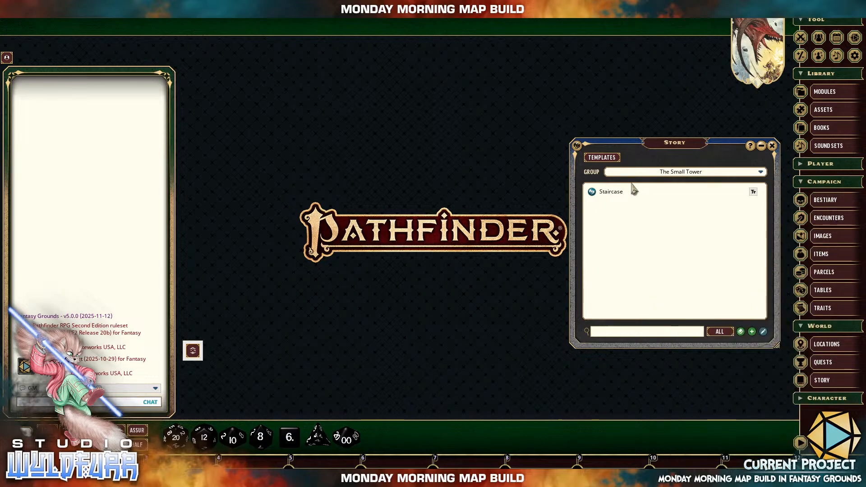
Open the ground-floor map from the campaign images to check its Staircase pin, and close the map.
{"action": "left_click", "coordinate": [824, 237]}
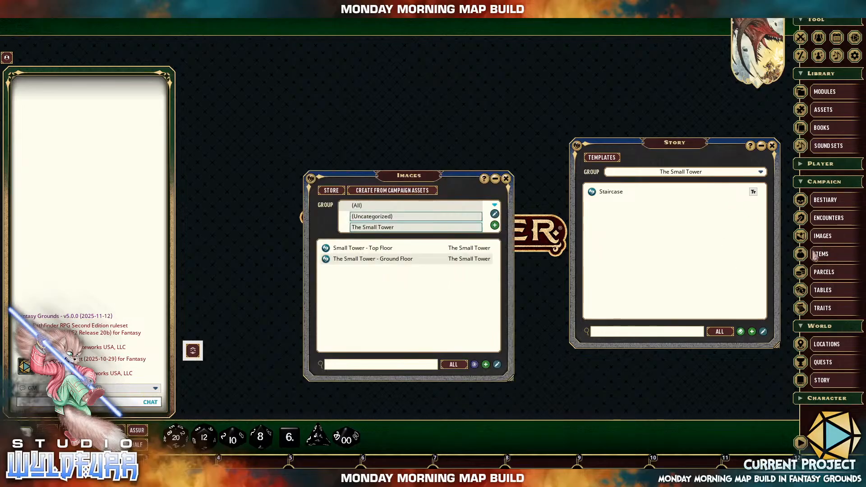
{"action": "left_click", "coordinate": [359, 261]}
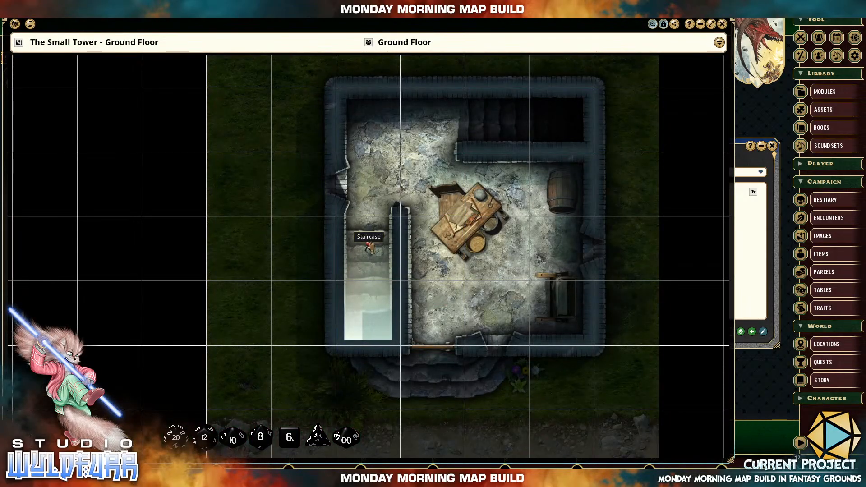
{"action": "left_click", "coordinate": [723, 24]}
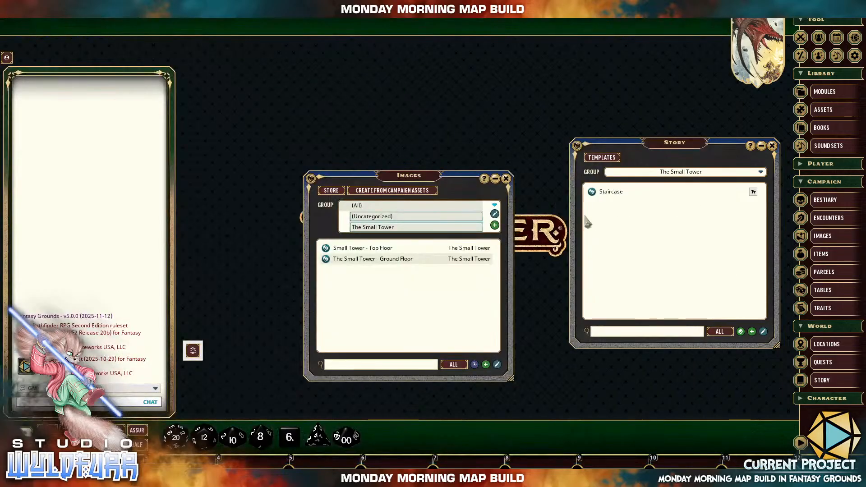
Open the Small Tower - Top Floor map and pin the Staircase story entry in its dark stairwell area.
{"action": "left_click", "coordinate": [363, 249]}
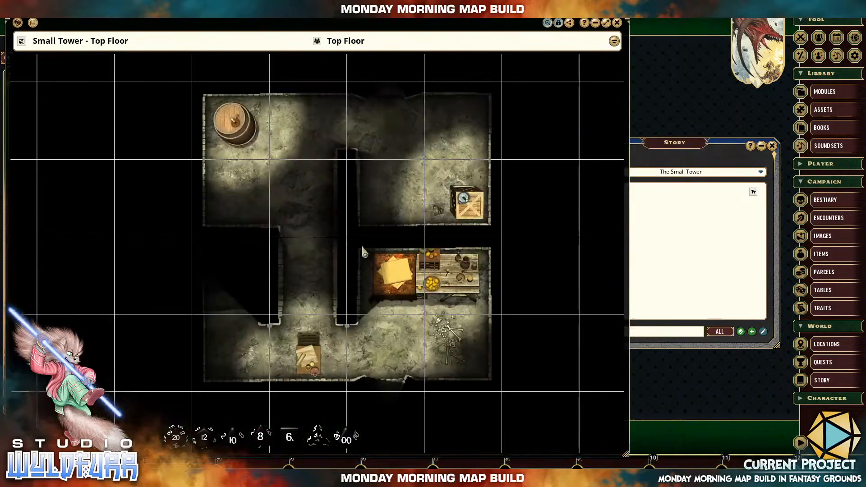
{"action": "left_click", "coordinate": [679, 290]}
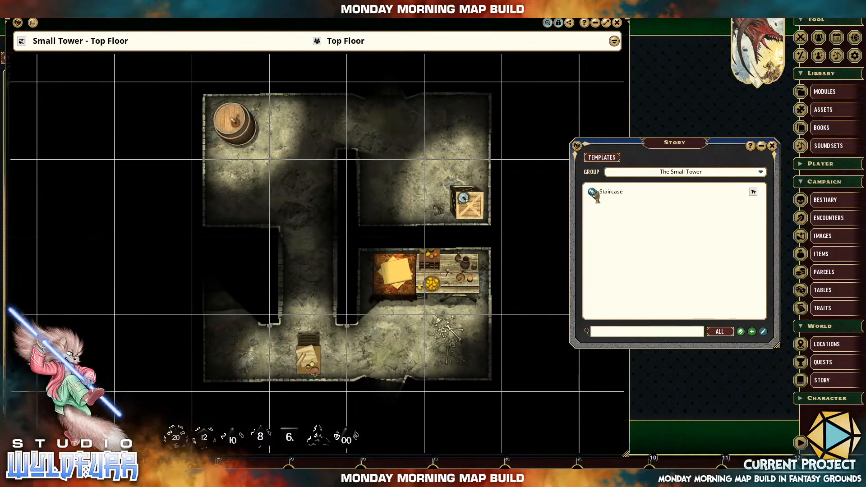
{"action": "left_click_drag", "start_coordinate": [592, 192], "coordinate": [233, 305]}
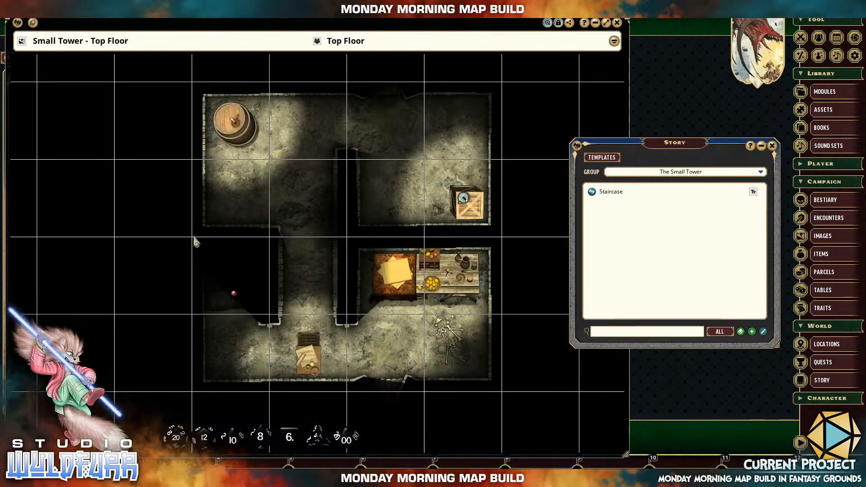
Test the top-floor Staircase pin and the story's ground-floor and top-floor map links, closing the opened maps.
{"action": "double_click", "coordinate": [235, 295]}
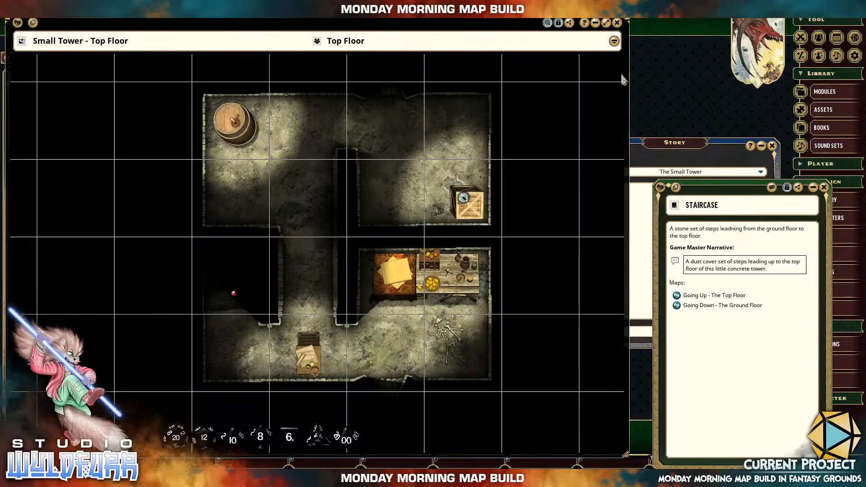
{"action": "left_click", "coordinate": [617, 24]}
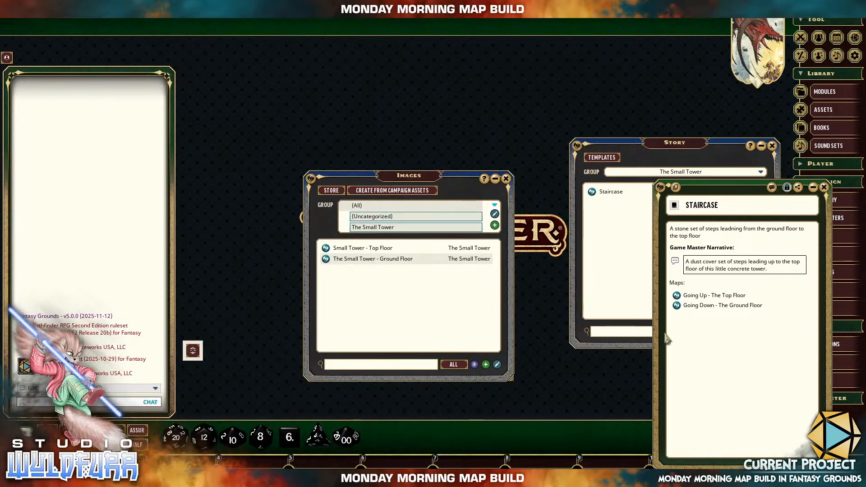
{"action": "left_click", "coordinate": [677, 308]}
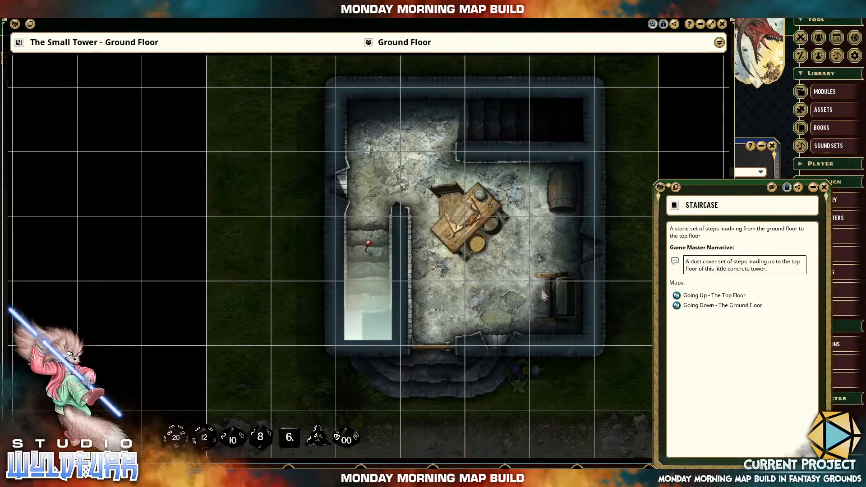
{"action": "left_click", "coordinate": [370, 245]}
{"action": "left_click", "coordinate": [677, 296]}
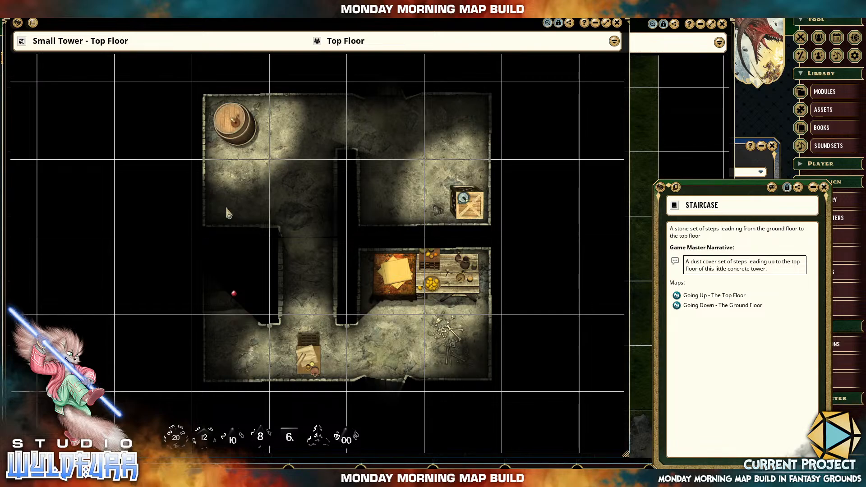
{"action": "left_click", "coordinate": [617, 22]}
{"action": "left_click", "coordinate": [722, 23]}
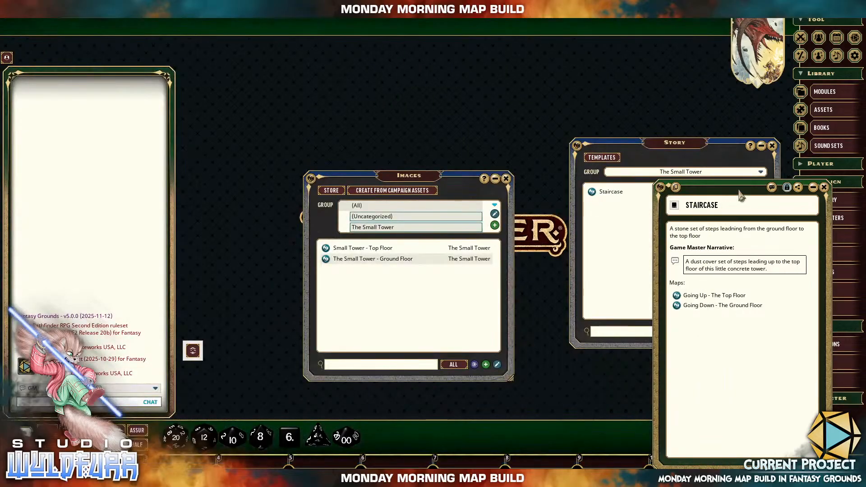
Move the Staircase story window towards the middle and close it, reopen the entry from the Story list and close it again.
{"action": "left_click_drag", "start_coordinate": [737, 187], "coordinate": [518, 91]}
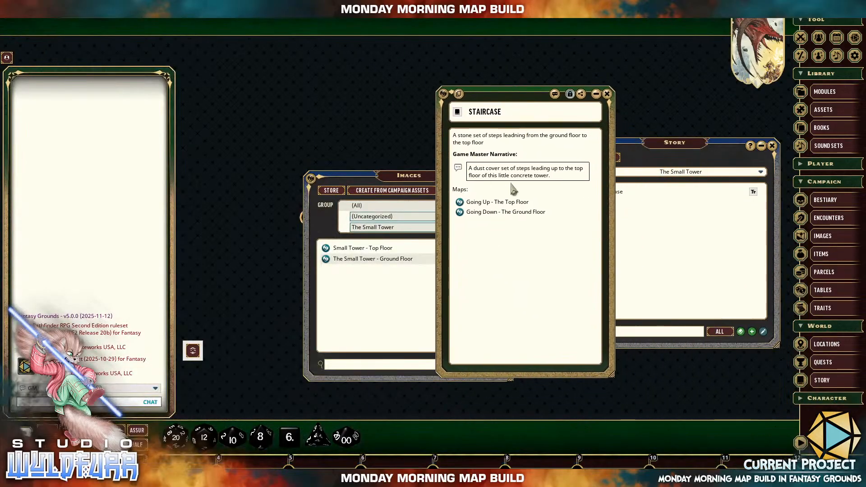
{"action": "left_click", "coordinate": [607, 94]}
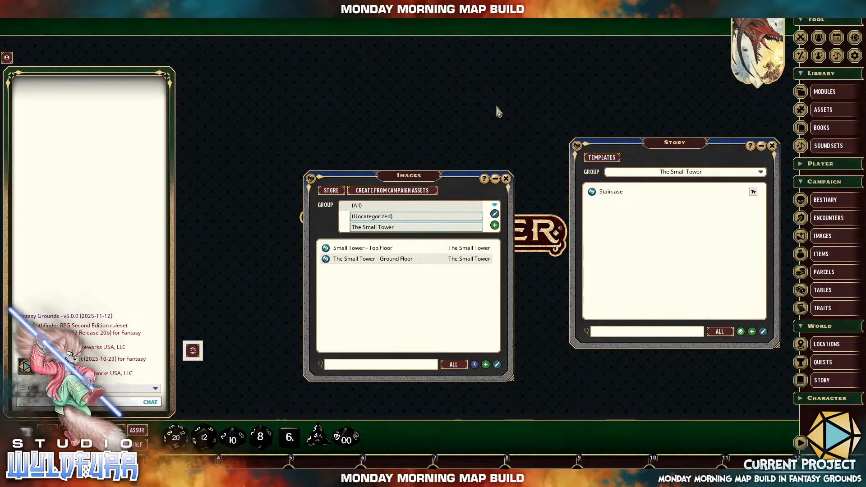
{"action": "left_click", "coordinate": [610, 193]}
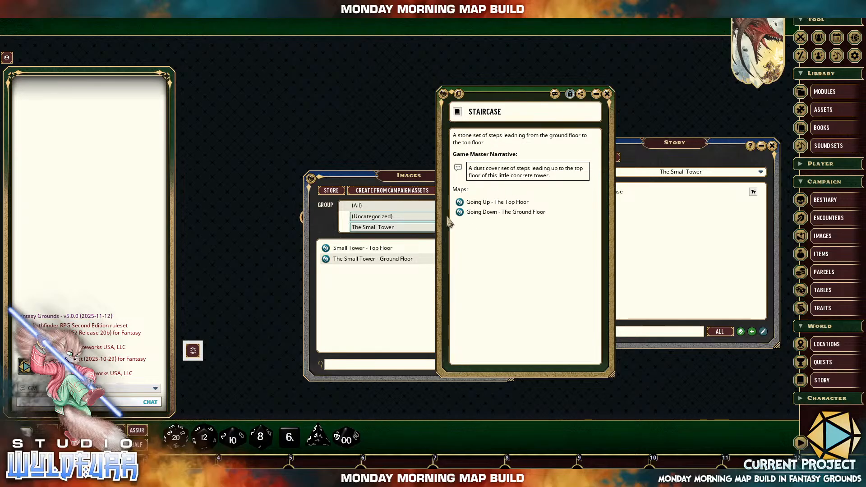
{"action": "left_click", "coordinate": [607, 94]}
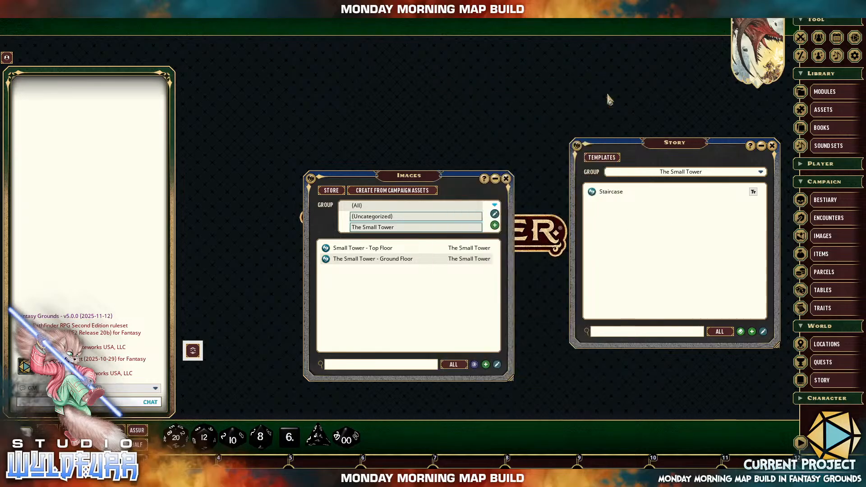
View the top-floor map and close it, and filter the Images list to The Small Tower group.
{"action": "left_click", "coordinate": [339, 250]}
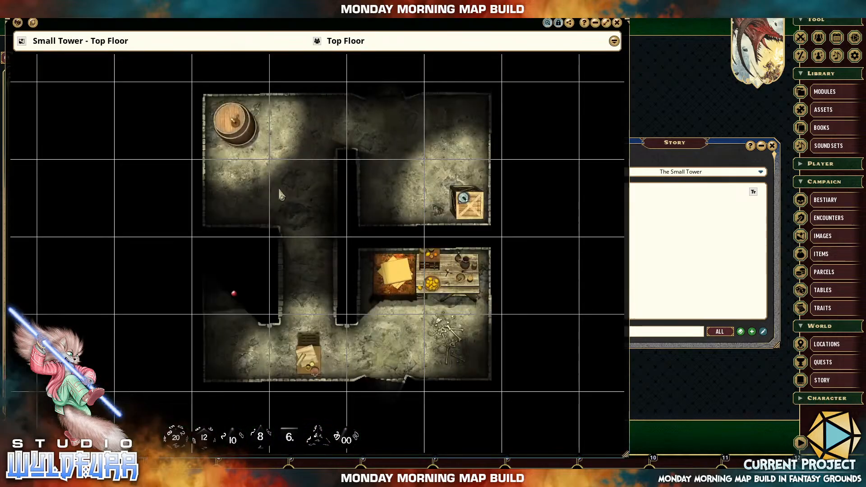
{"action": "left_click", "coordinate": [617, 23]}
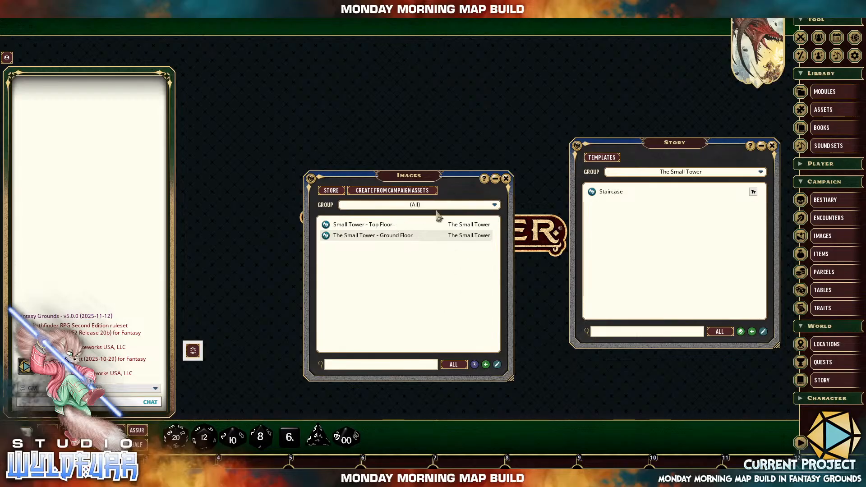
{"action": "left_click", "coordinate": [393, 228]}
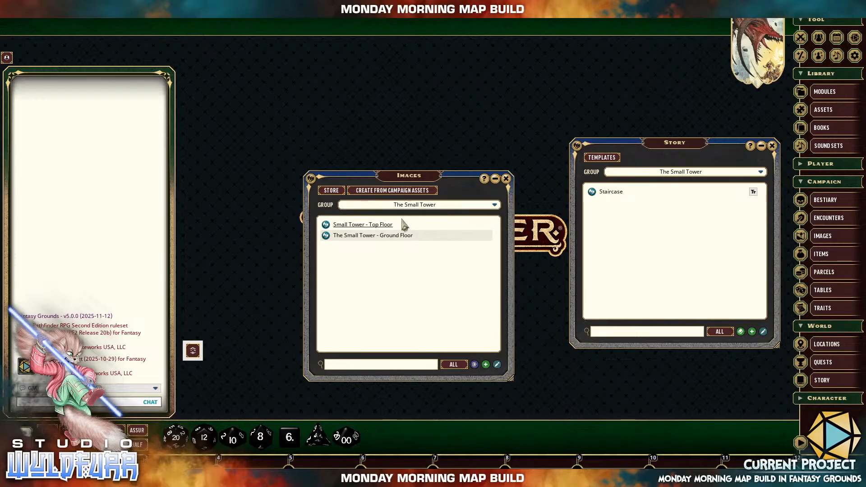